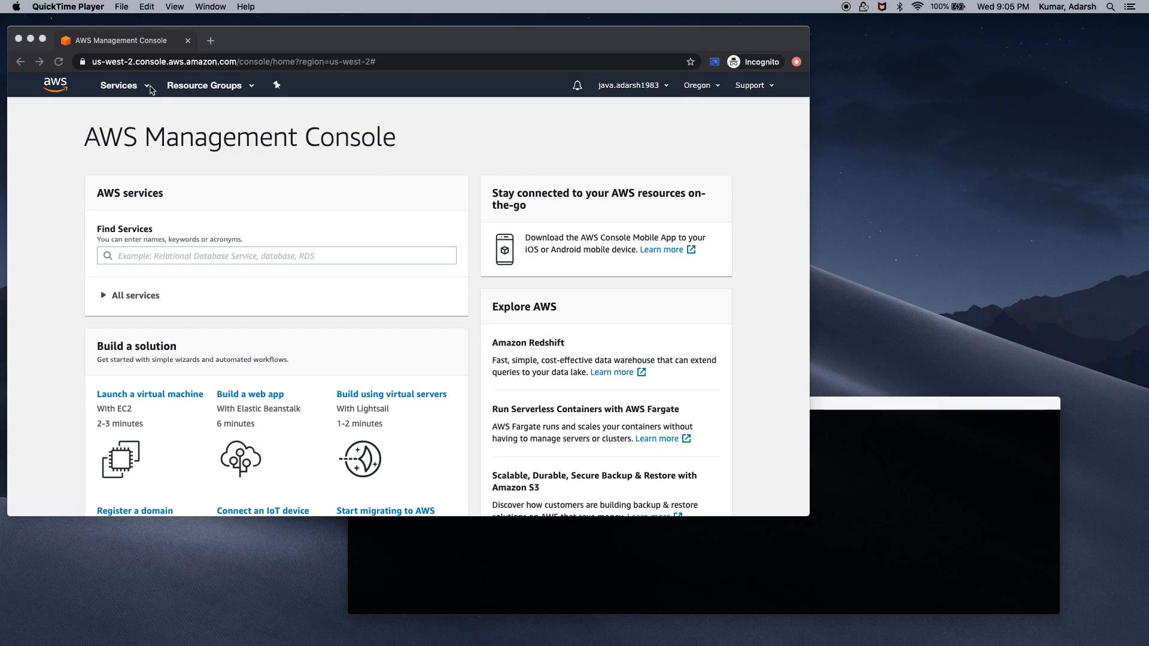
# Go to the EC2 Auto Scaling Launch Configurations page, which lists no configurations yet
pyautogui.click(154, 90)
pyautogui.click(132, 92)
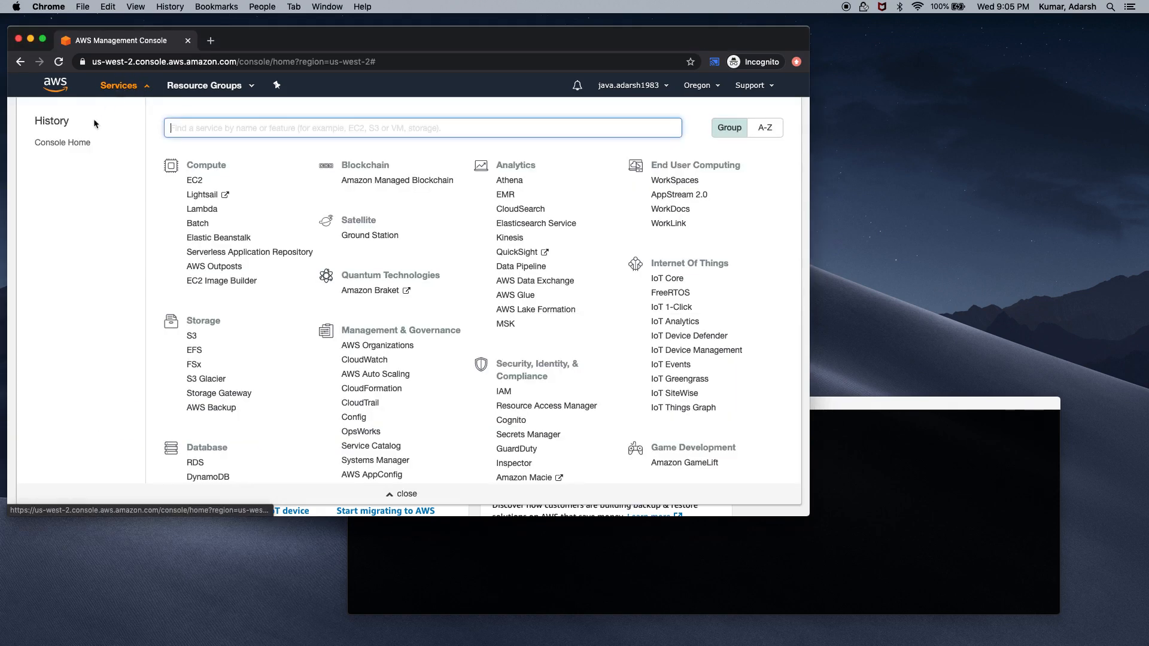
pyautogui.click(195, 180)
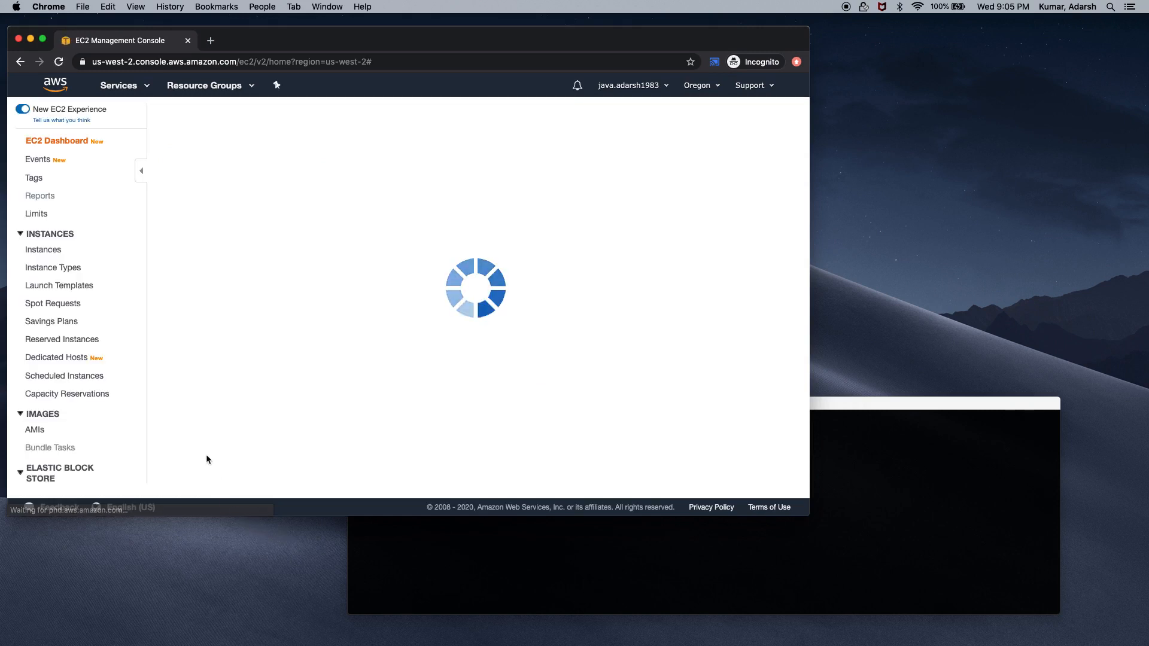
pyautogui.scroll(-5, 107, 436)
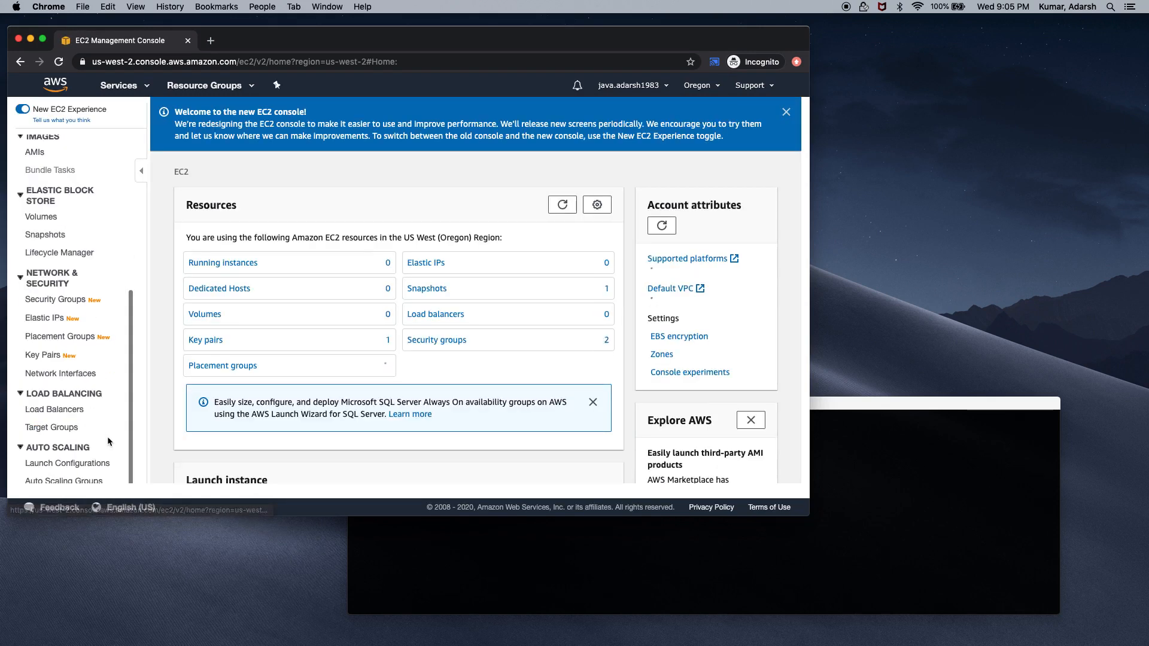
pyautogui.click(80, 463)
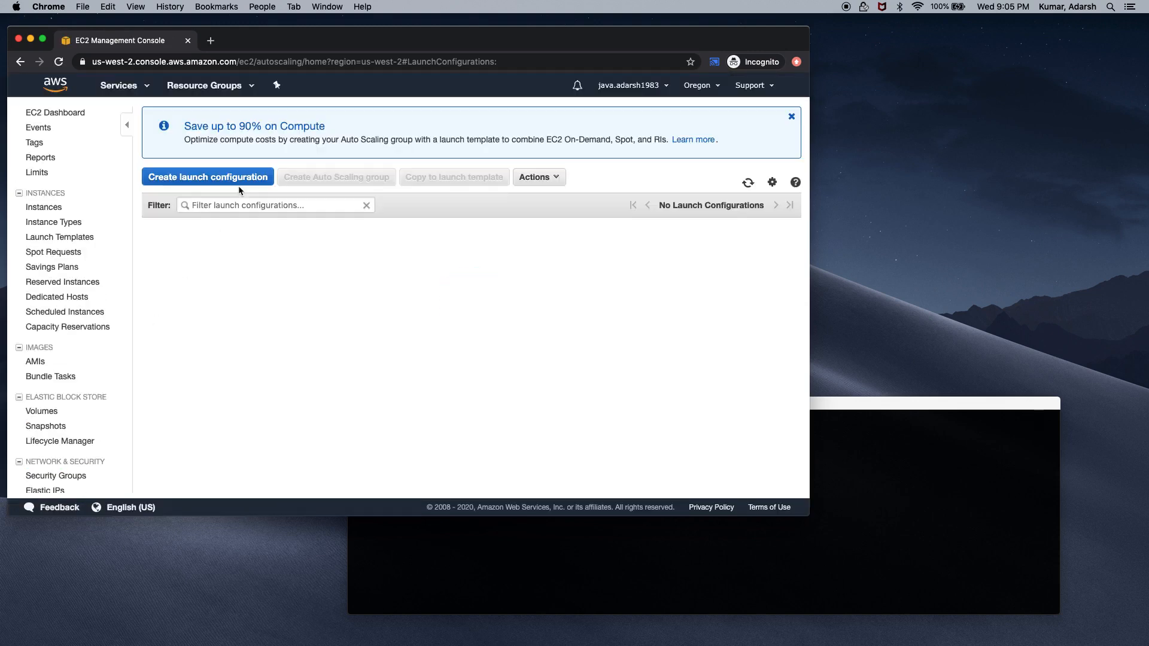
# Start a launch configuration from the springboot-autstart-ami image in My AMIs, keeping t2.micro
pyautogui.click(233, 179)
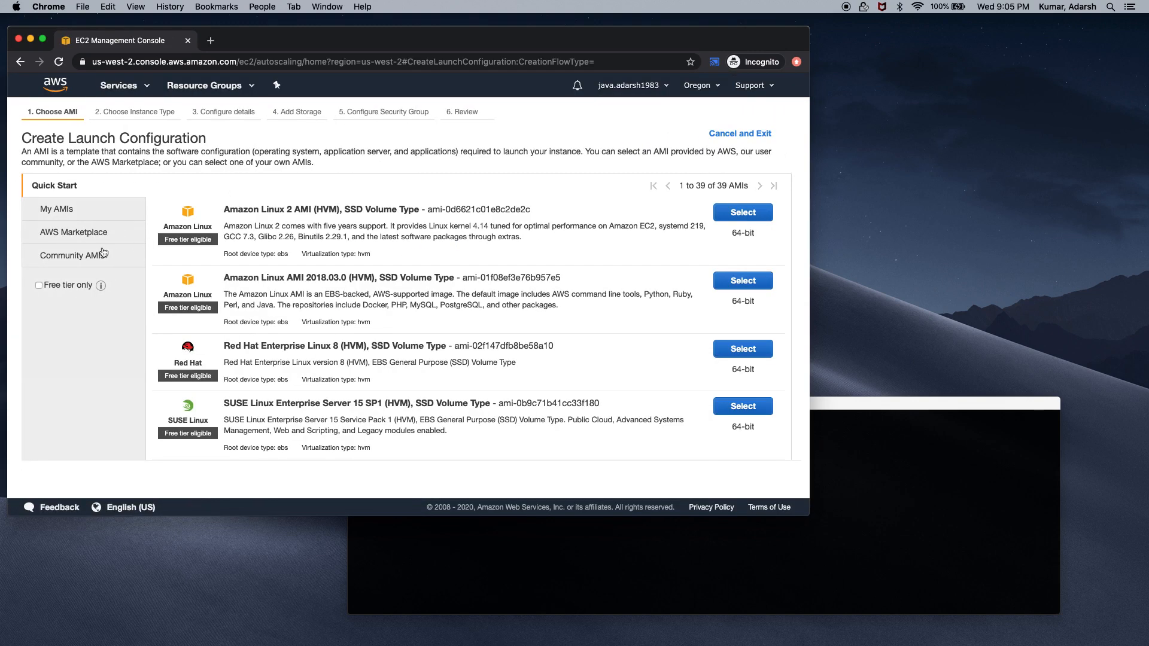
pyautogui.click(93, 216)
pyautogui.click(738, 232)
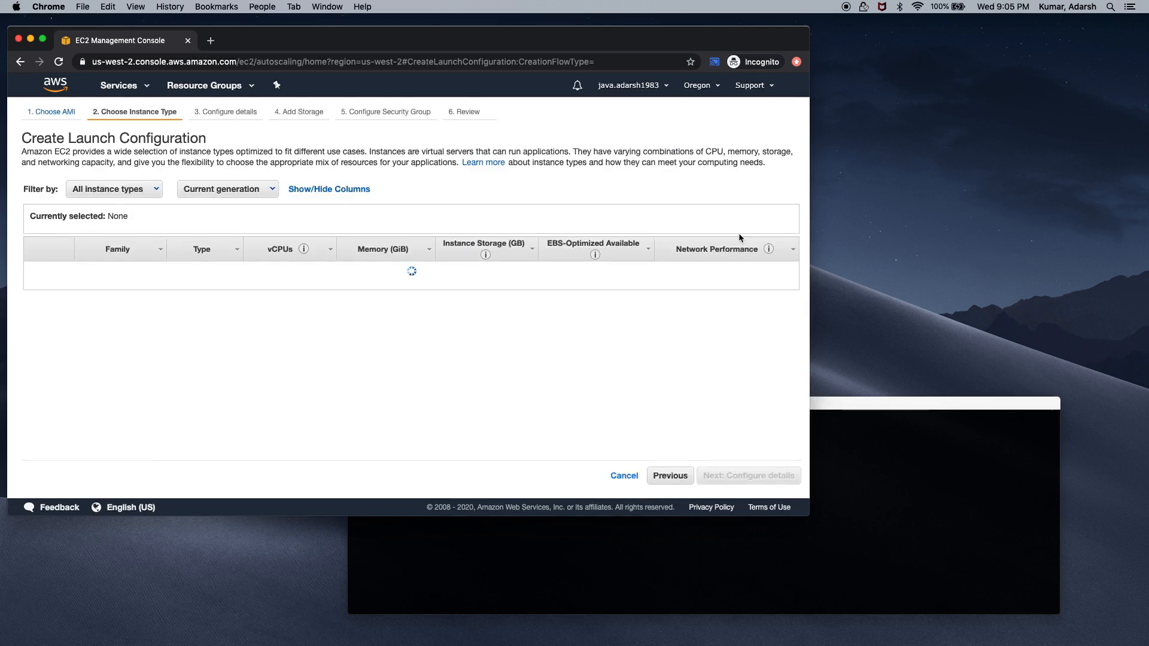
pyautogui.click(772, 477)
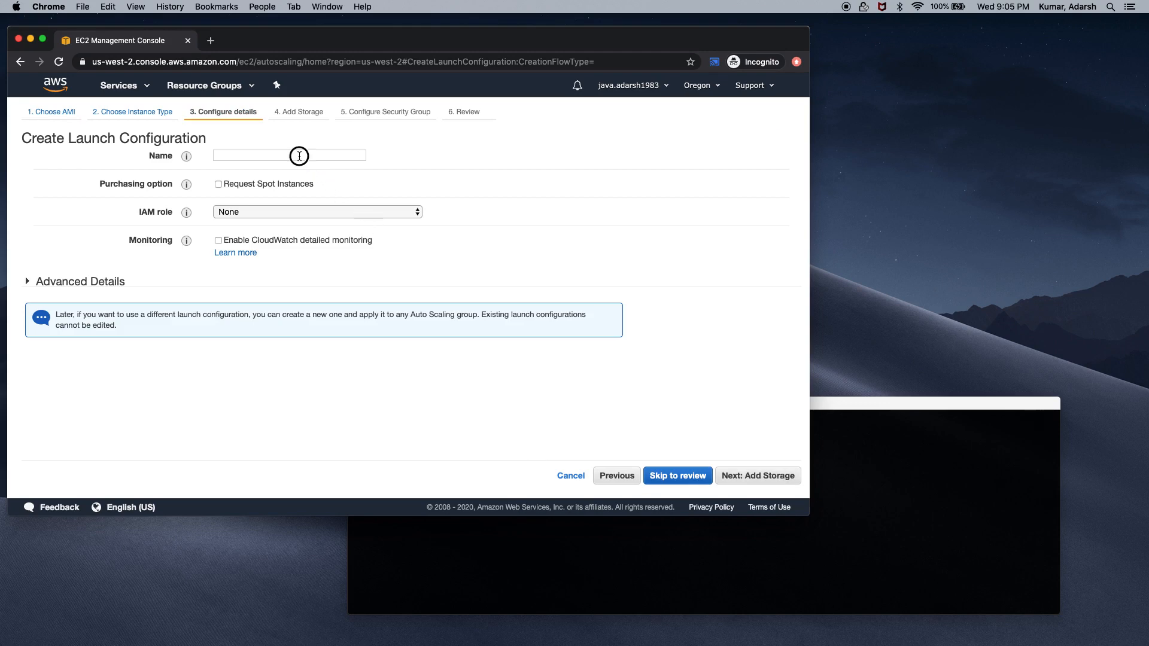
# Name it springboot-autoscaling-group and paste the esparkspringboot startup script into User data
pyautogui.click(299, 156)
pyautogui.write('spring')
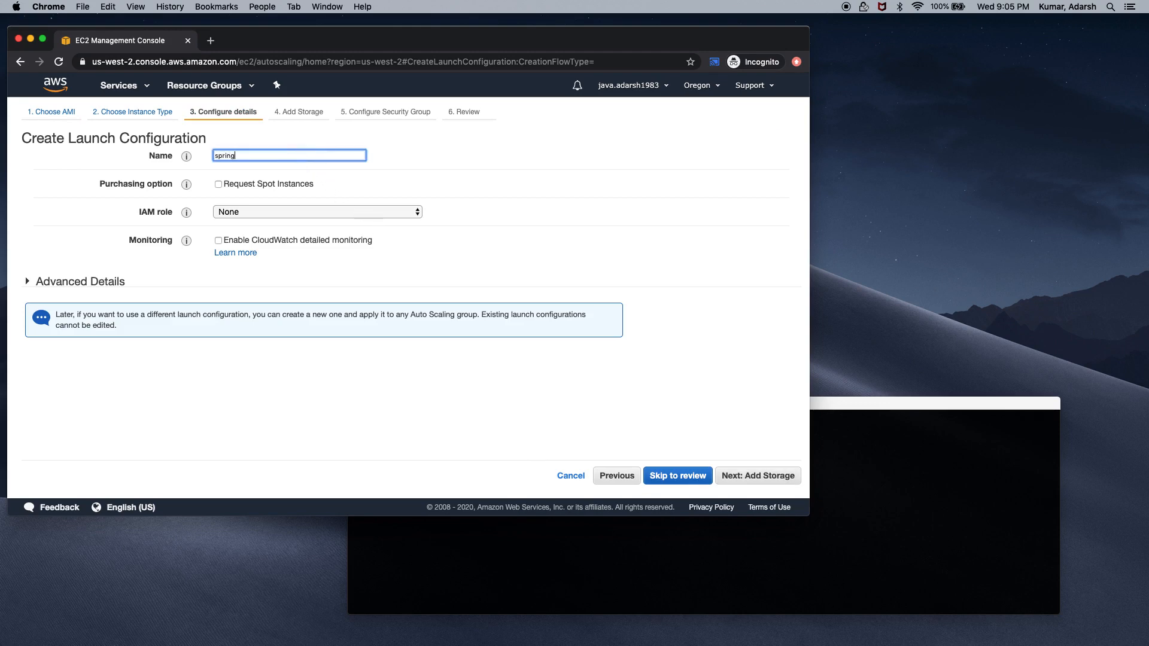
pyautogui.write('boot-autoscaling-')
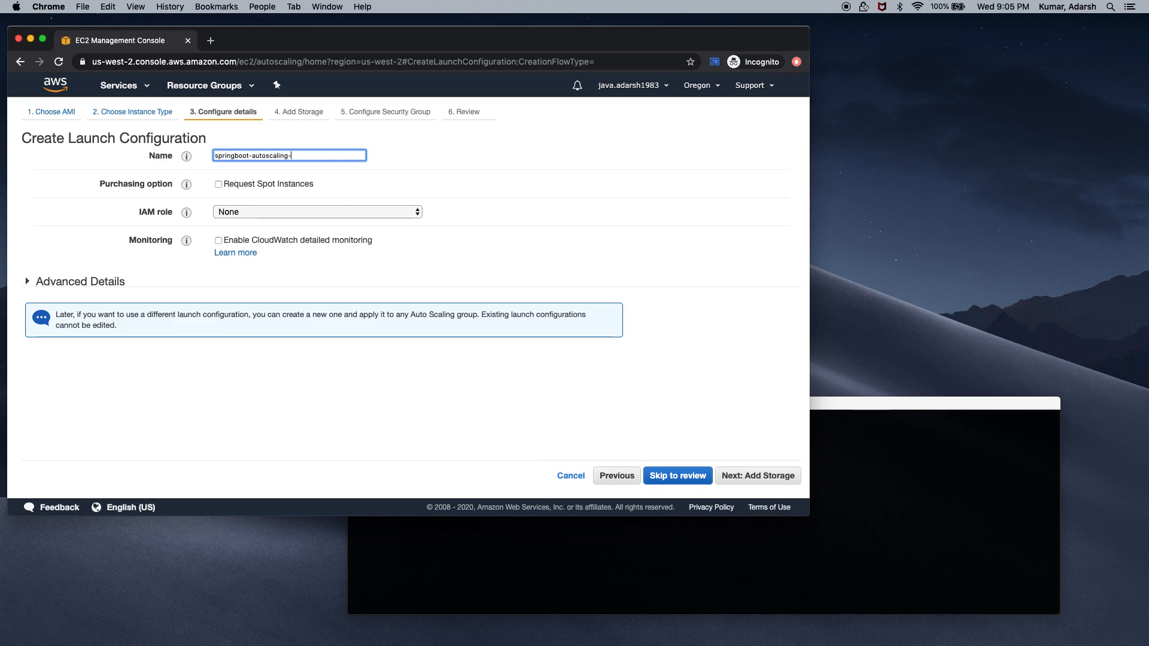
pyautogui.write('group')
pyautogui.click(27, 283)
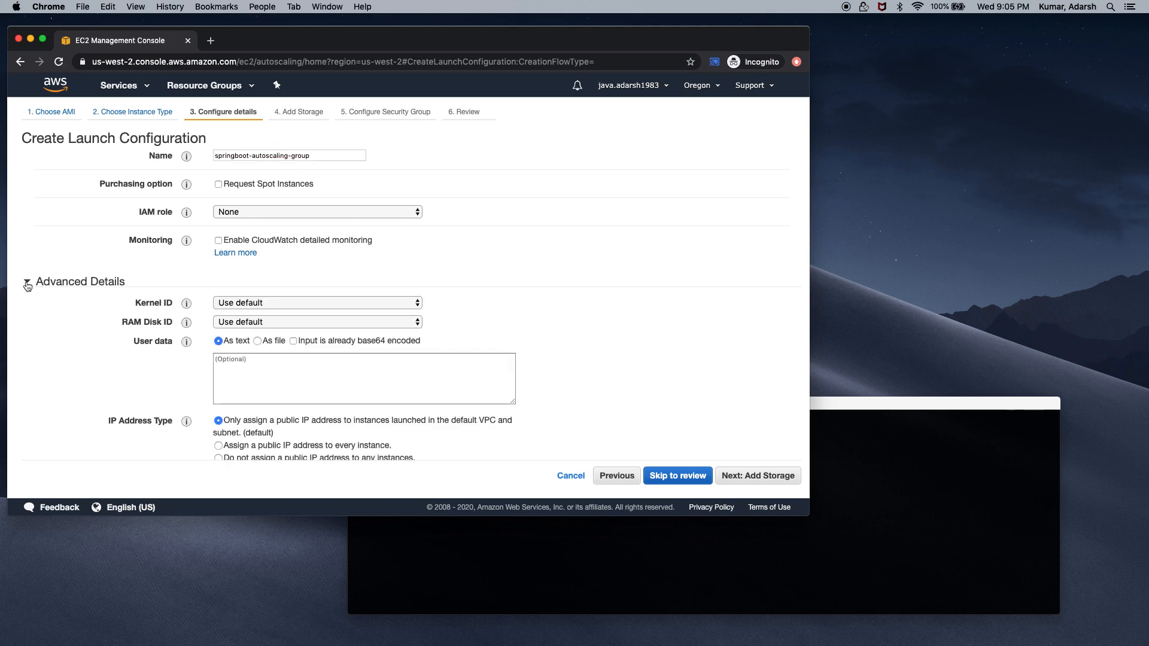
pyautogui.press('super+Tab')
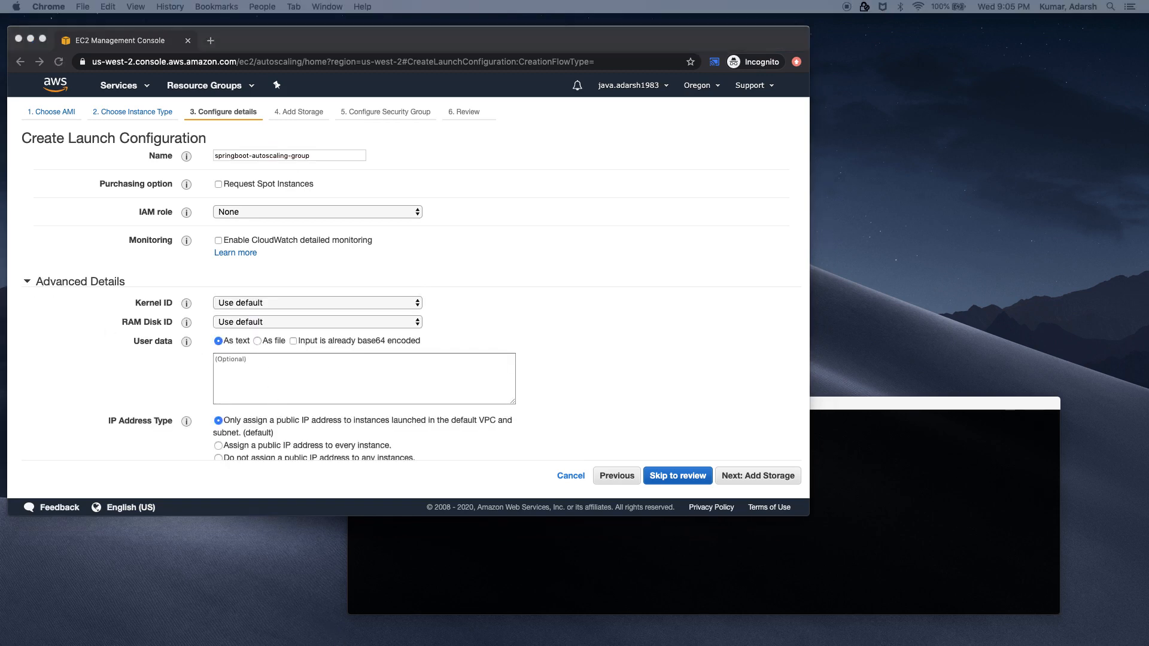
pyautogui.press('super+Tab')
pyautogui.click(337, 384)
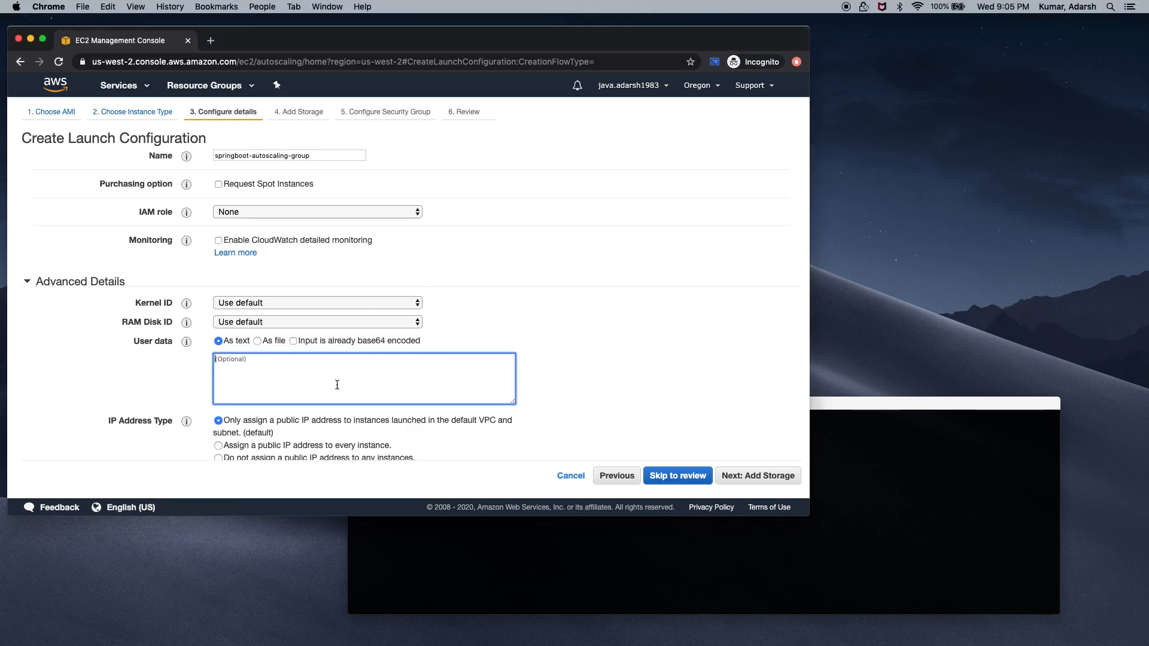
pyautogui.press('super+v')
pyautogui.scroll(3, 337, 384)
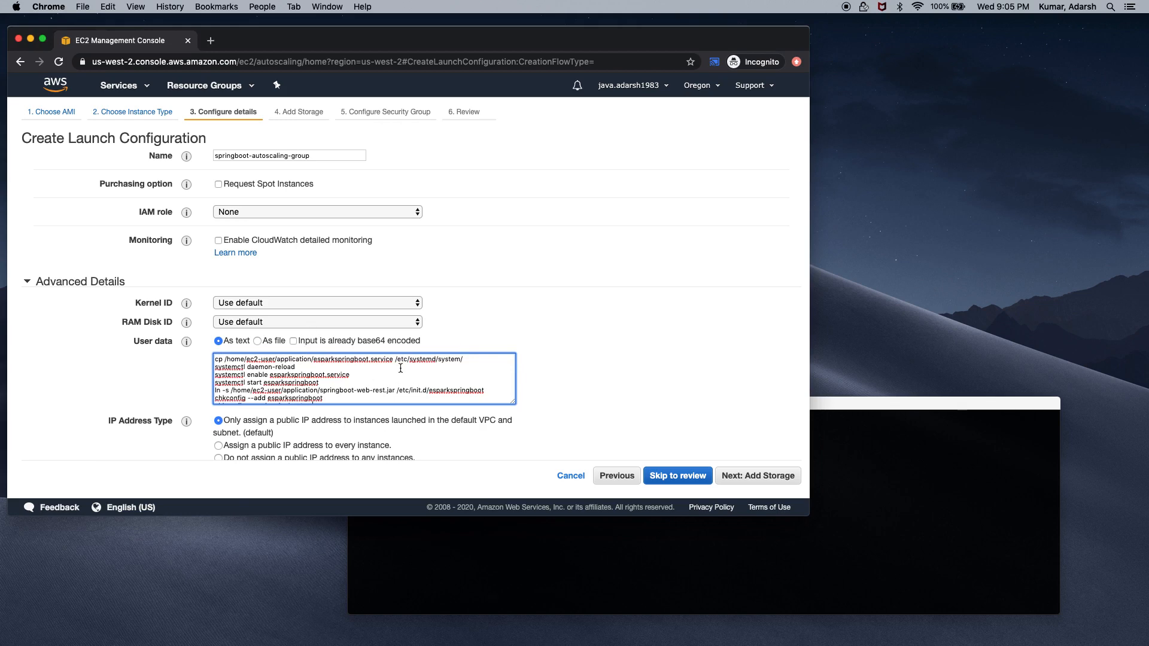
pyautogui.scroll(-1, 401, 367)
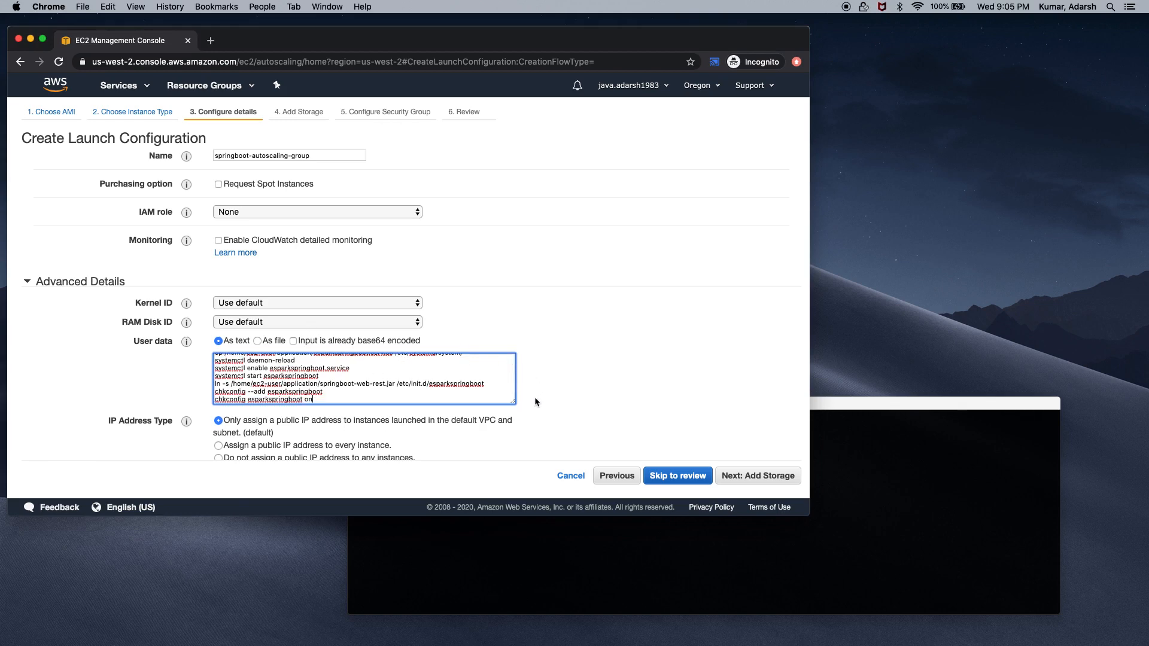
pyautogui.click(742, 477)
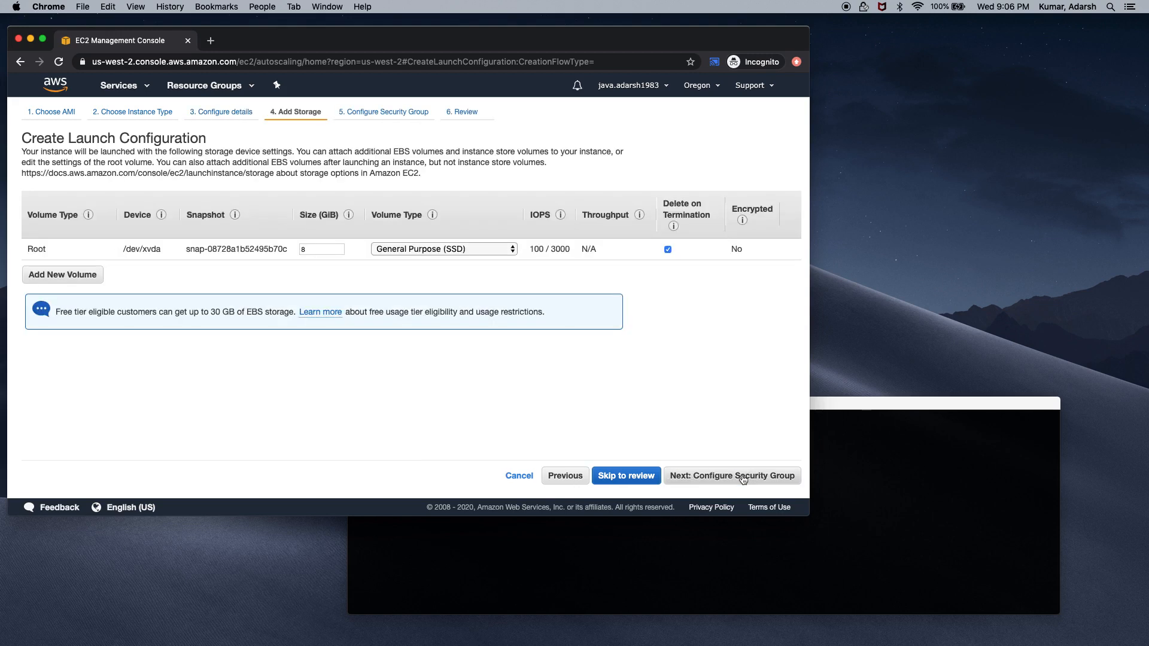
# Keep default storage, select the existing launch-wizard-1 security group, and go to Review
pyautogui.click(743, 477)
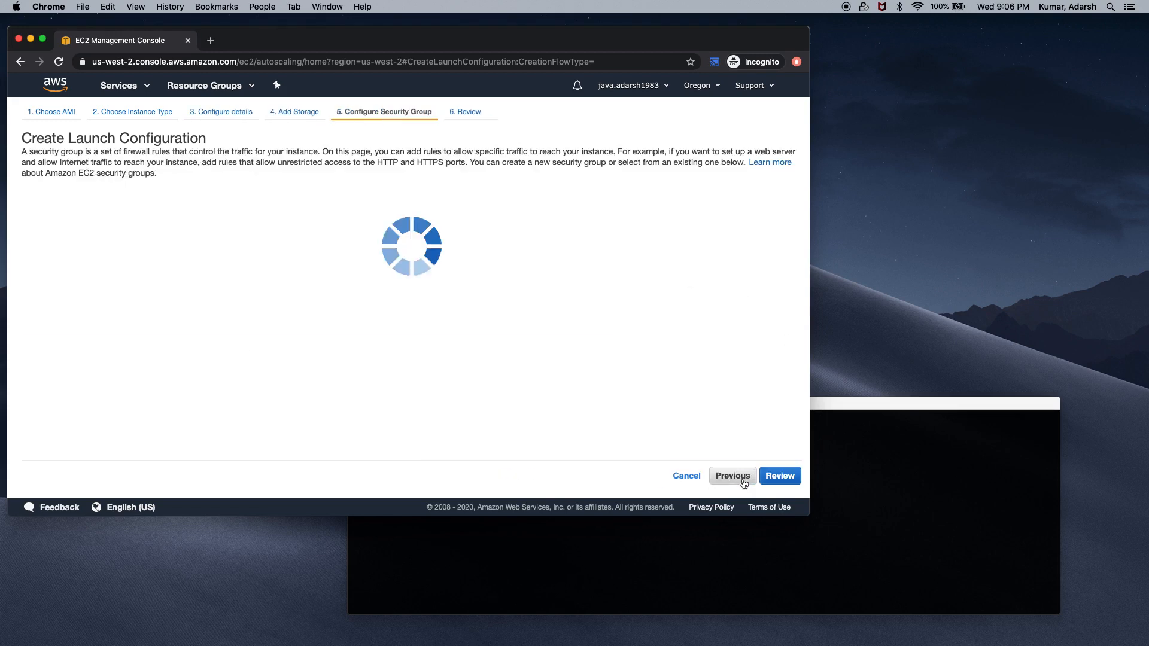
pyautogui.click(206, 204)
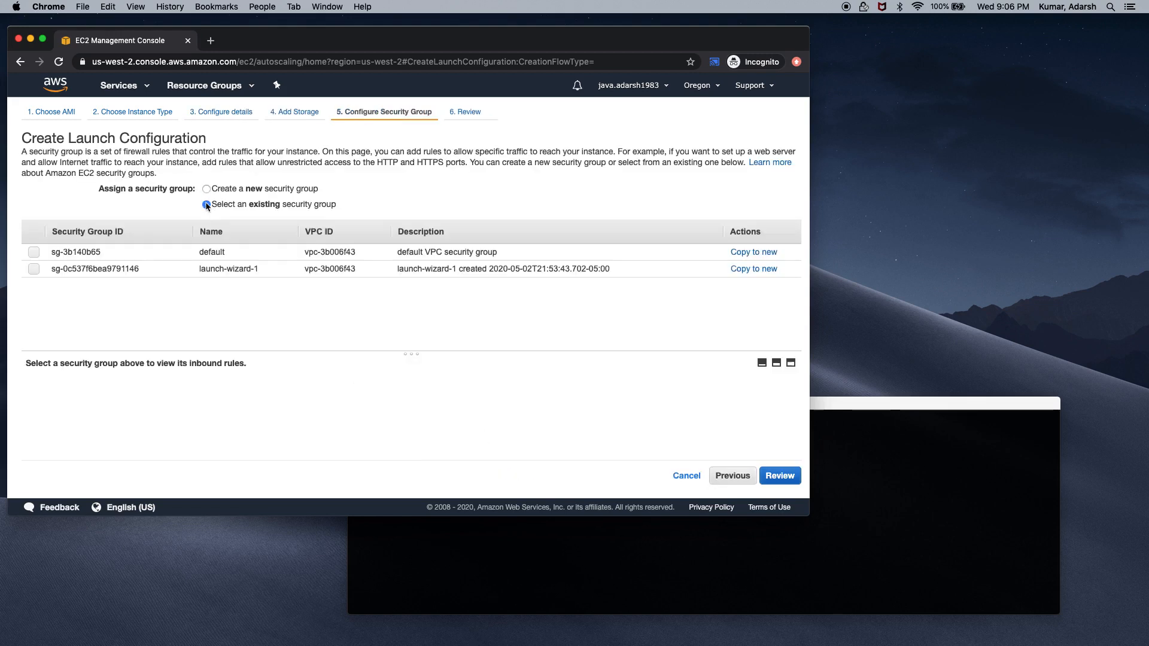
pyautogui.click(33, 269)
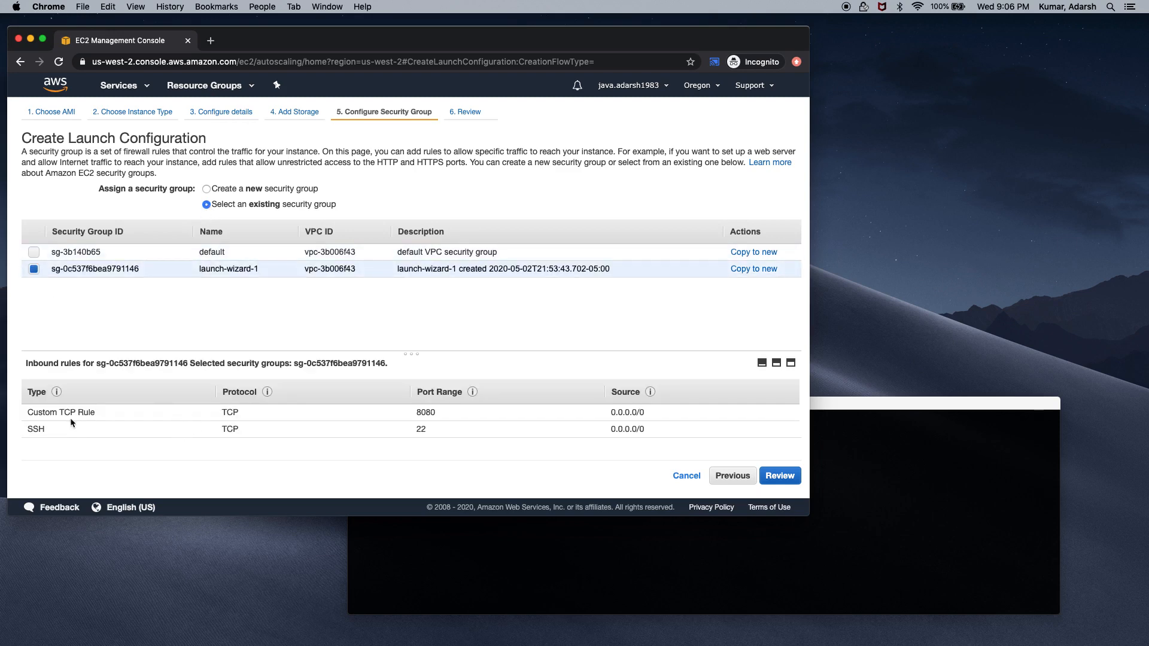
pyautogui.click(779, 475)
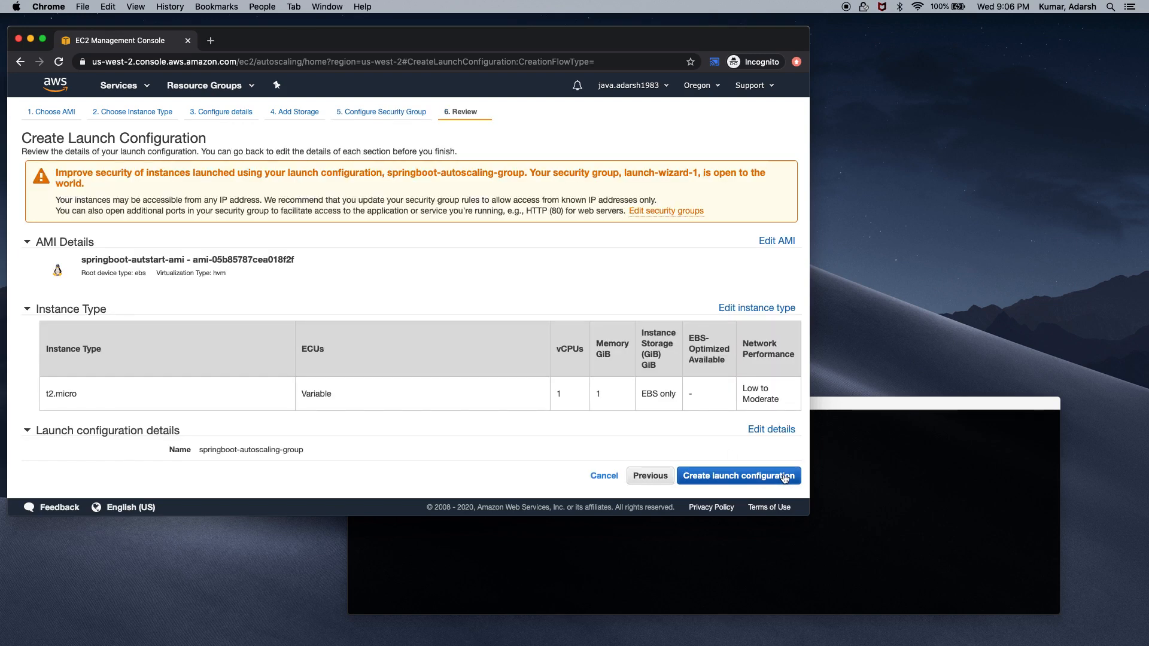
# Create the launch configuration with the existing key pair, acknowledging private key access
pyautogui.click(784, 476)
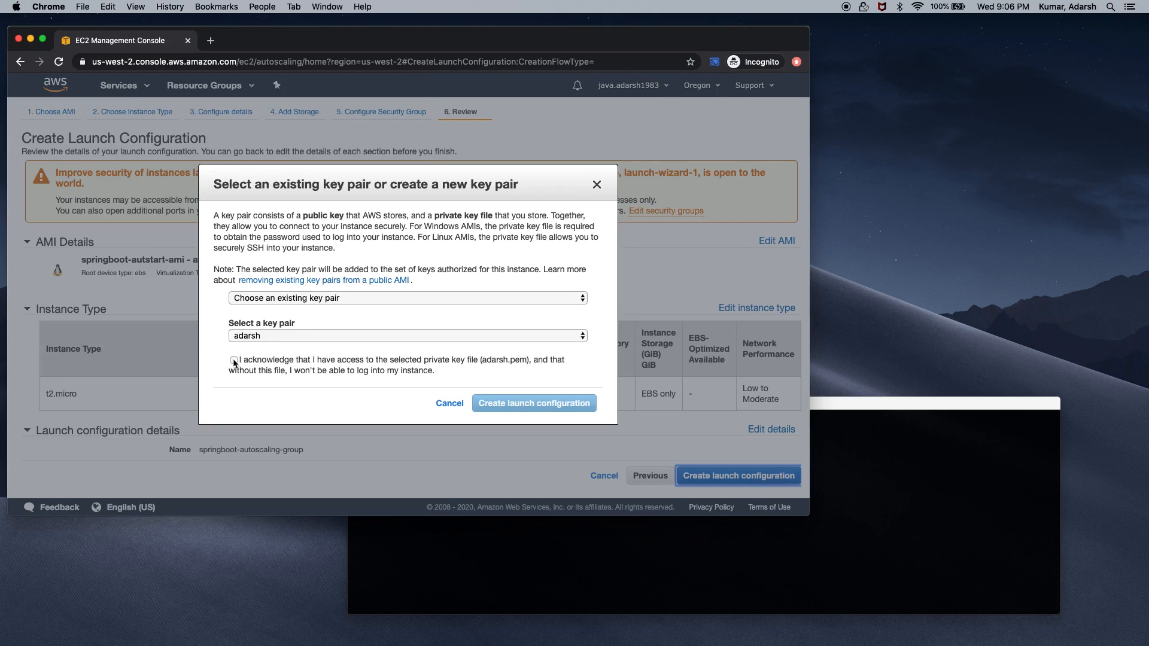
pyautogui.click(233, 360)
pyautogui.click(494, 404)
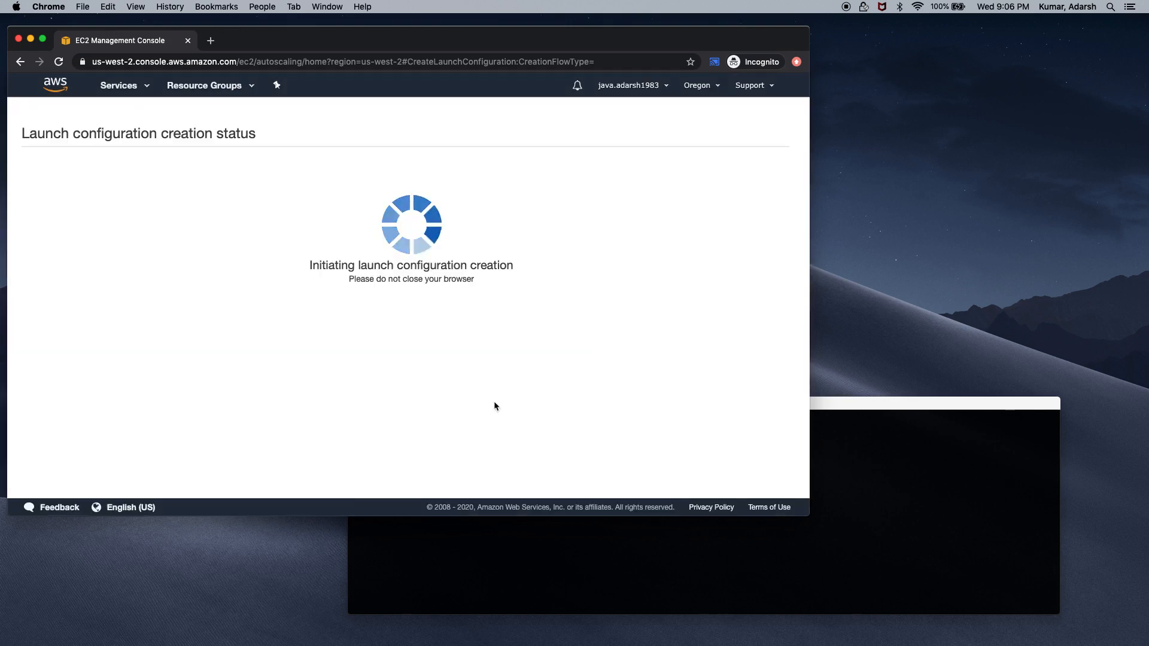
pyautogui.click(782, 299)
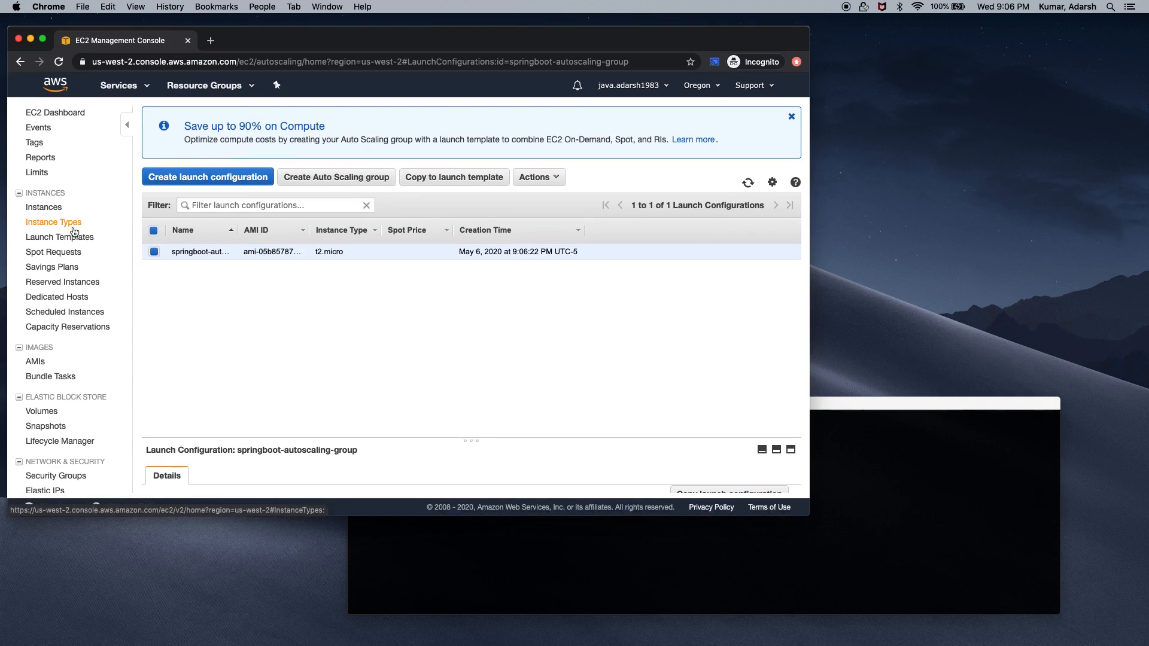
pyautogui.scroll(-6, 73, 231)
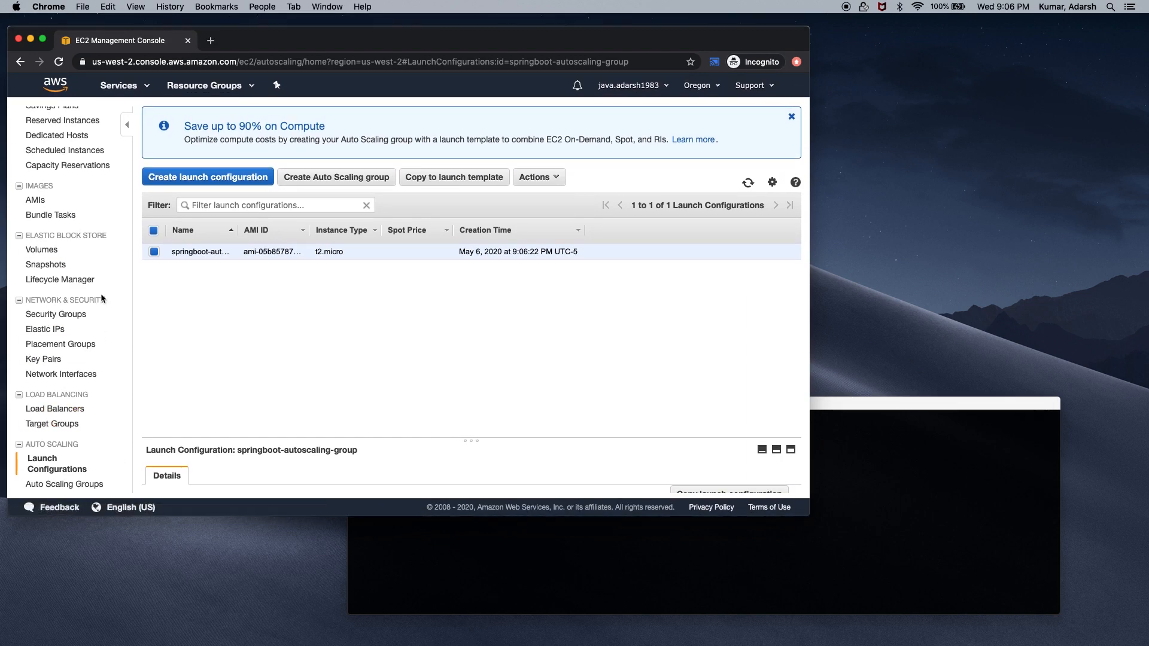
# From the Load Balancers list, start creating a new Application Load Balancer
pyautogui.click(66, 410)
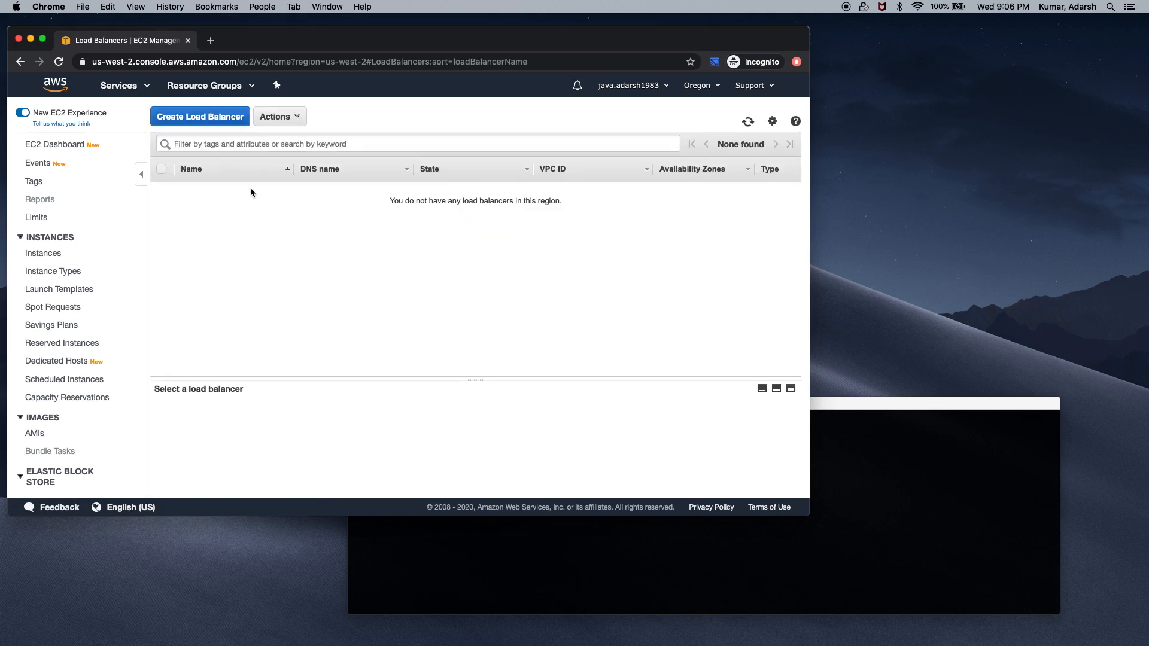
pyautogui.click(217, 118)
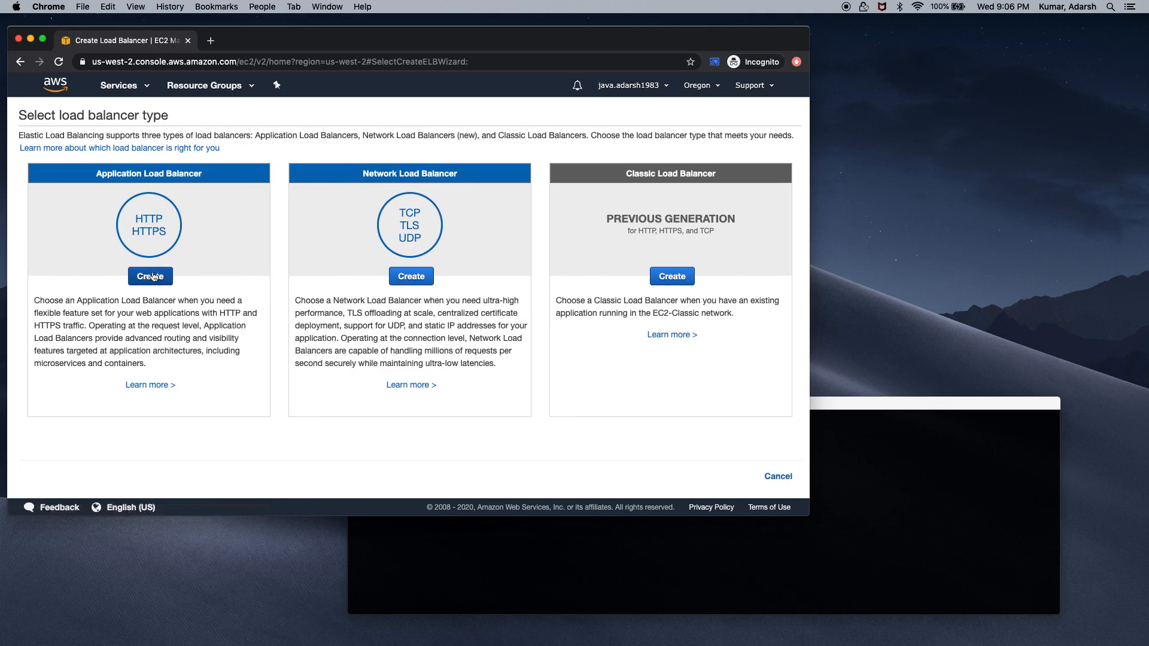
pyautogui.click(157, 275)
pyautogui.click(190, 219)
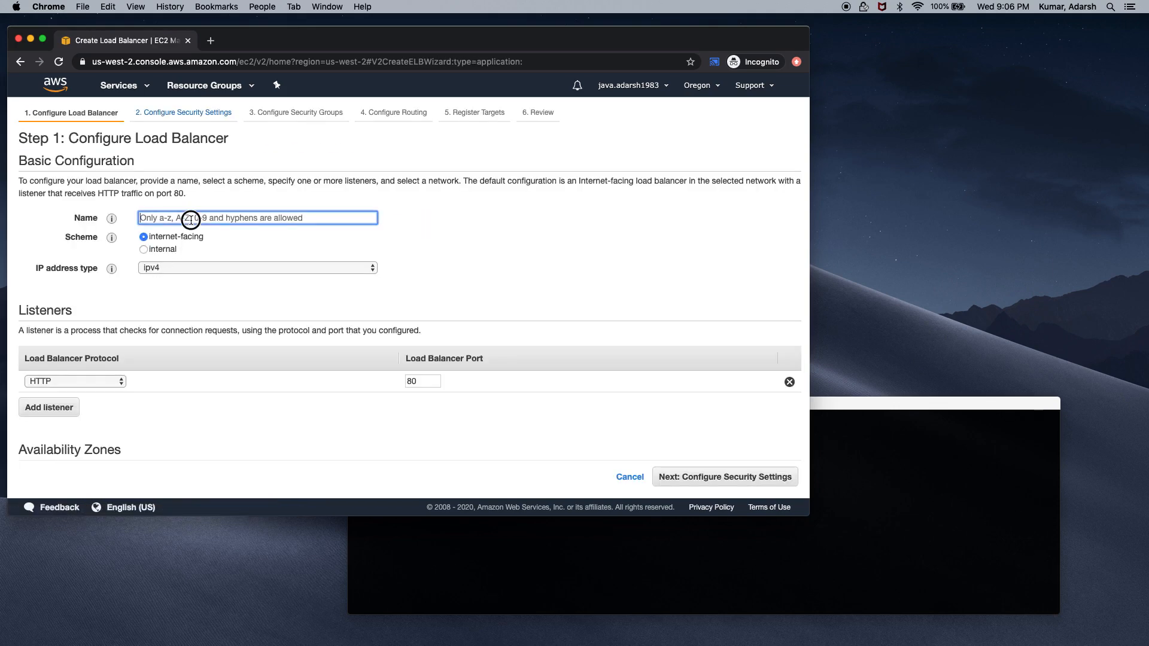
# Name the load balancer springboot-elb and set its HTTP listener port to 8080
pyautogui.write('springboot-elb')
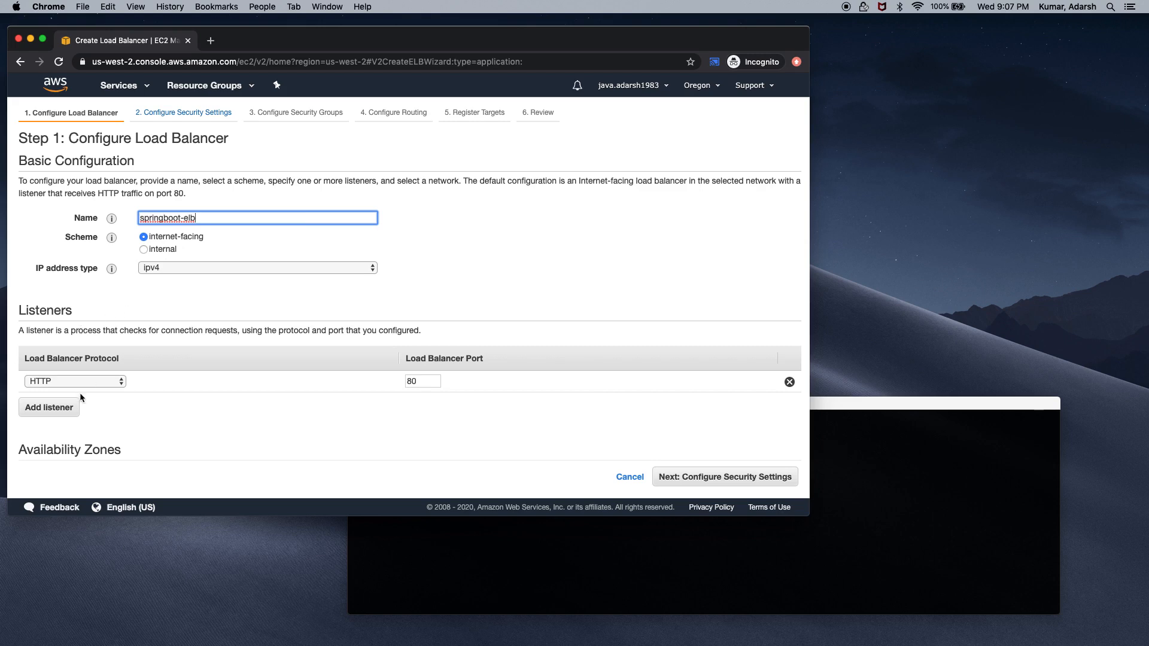
pyautogui.click(424, 381)
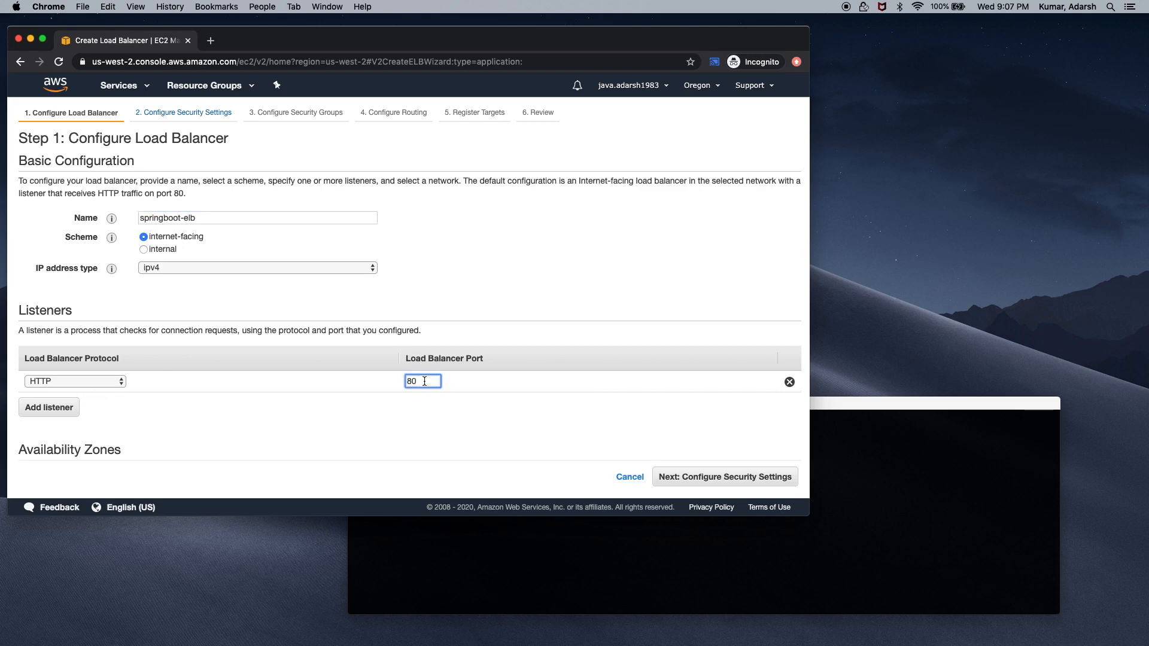
pyautogui.write('80')
pyautogui.scroll(-5, 305, 453)
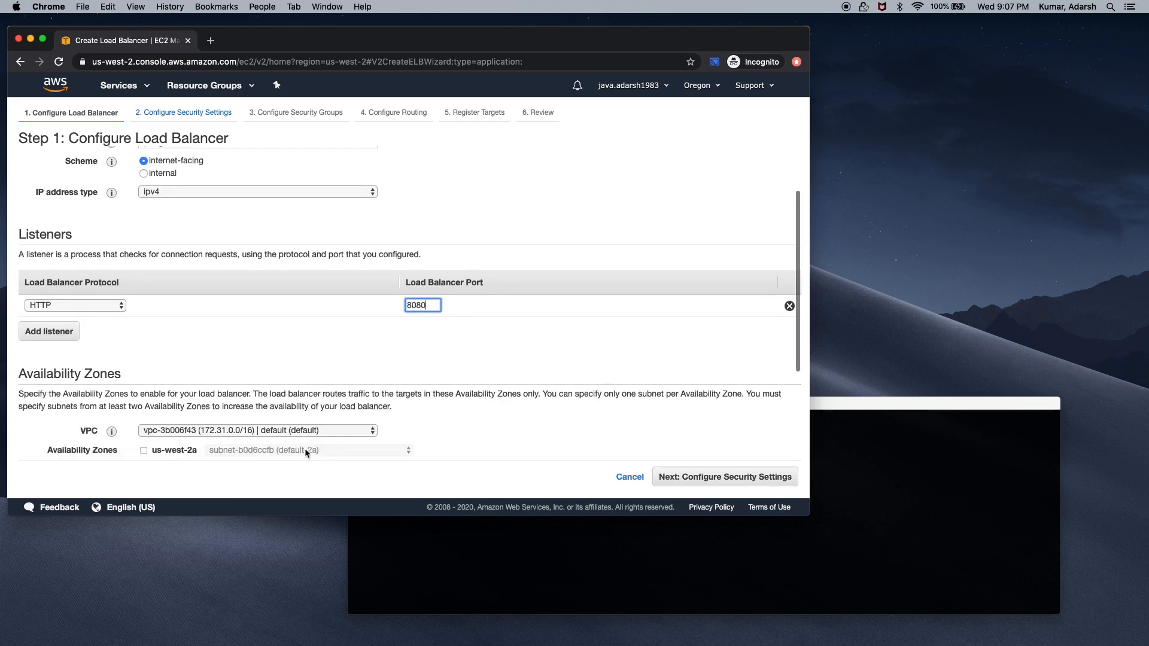
pyautogui.click(149, 300)
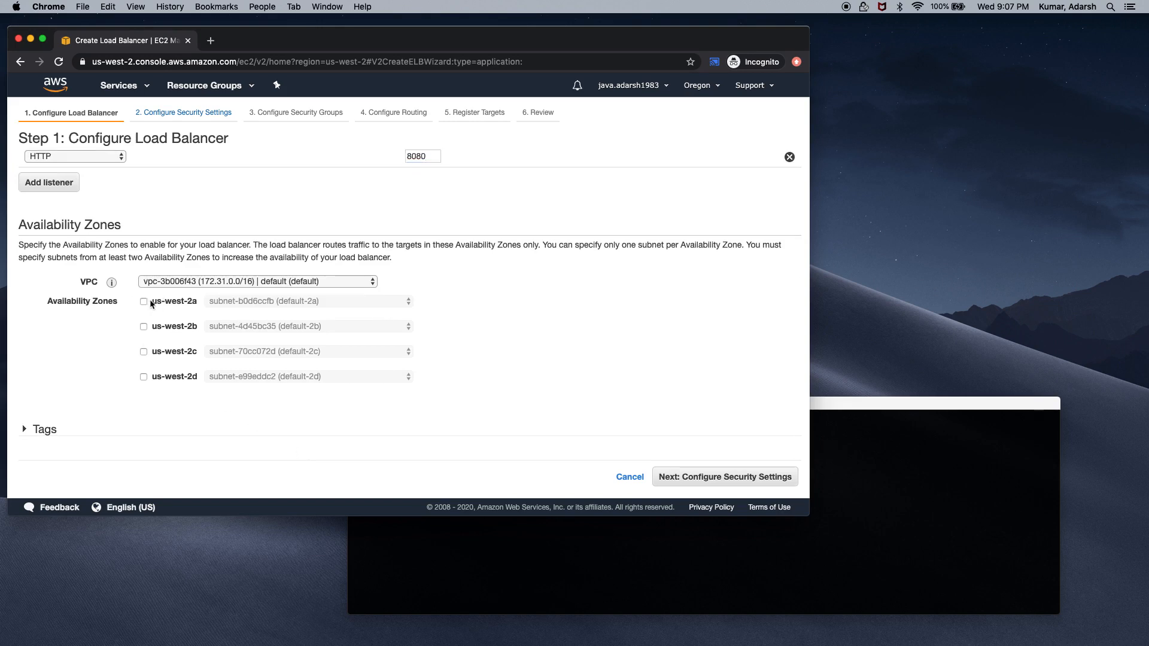
# Enable availability zones us-west-2a, us-west-2b, us-west-2c and us-west-2d
pyautogui.click(143, 302)
pyautogui.click(143, 345)
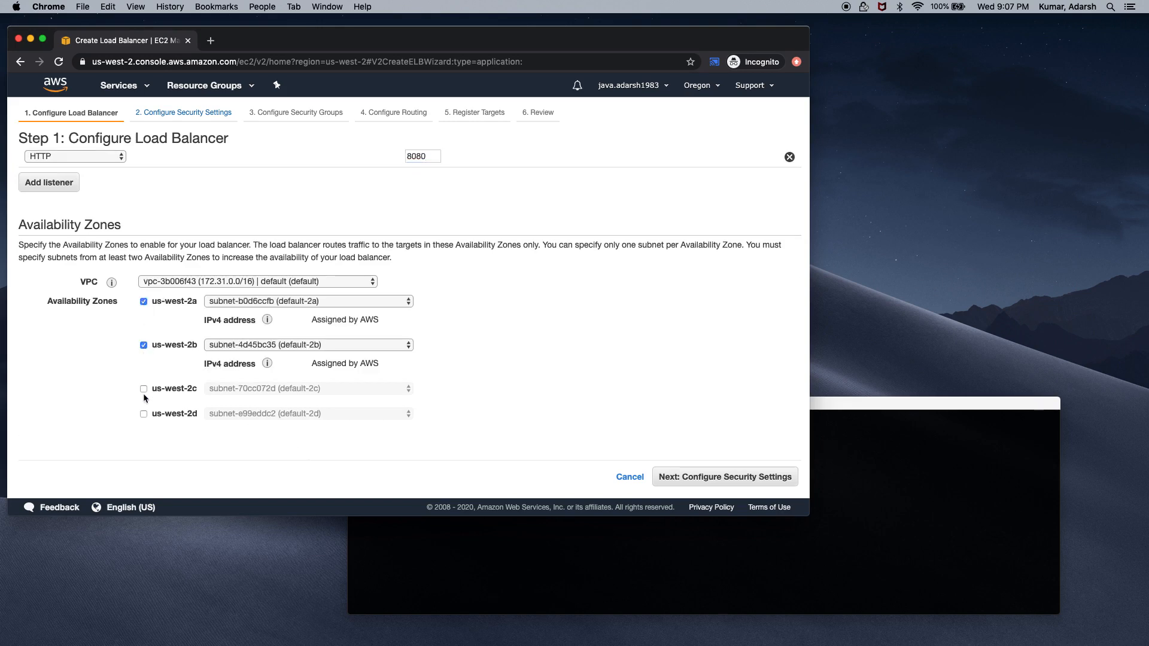
pyautogui.click(144, 389)
pyautogui.click(144, 431)
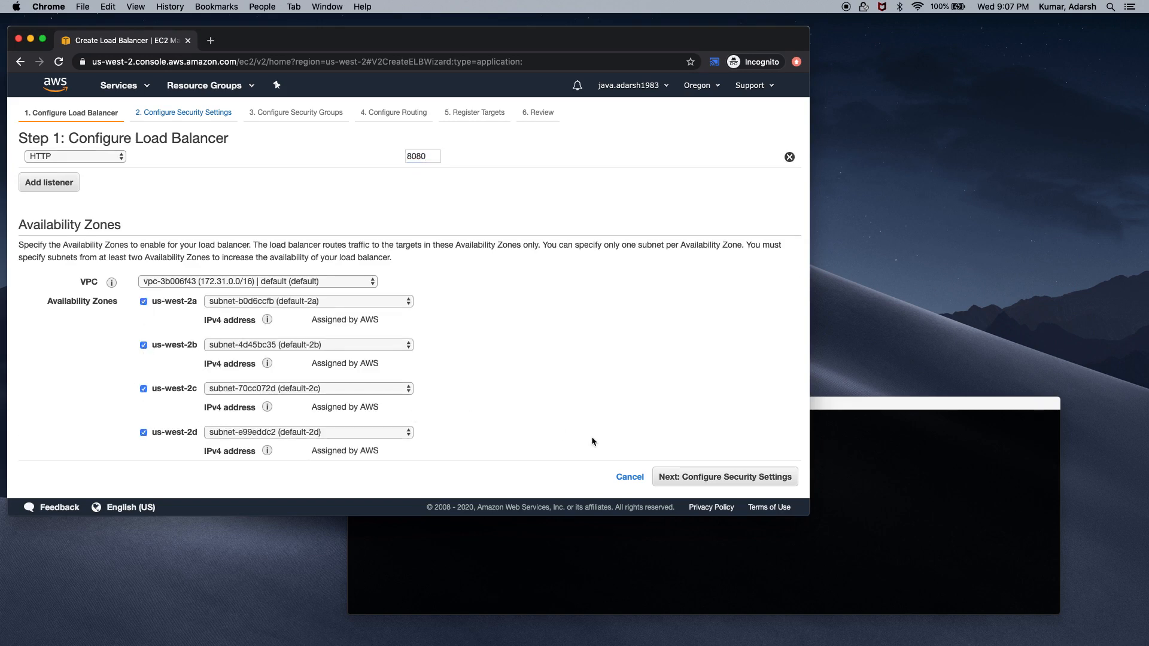
pyautogui.scroll(-2, 592, 437)
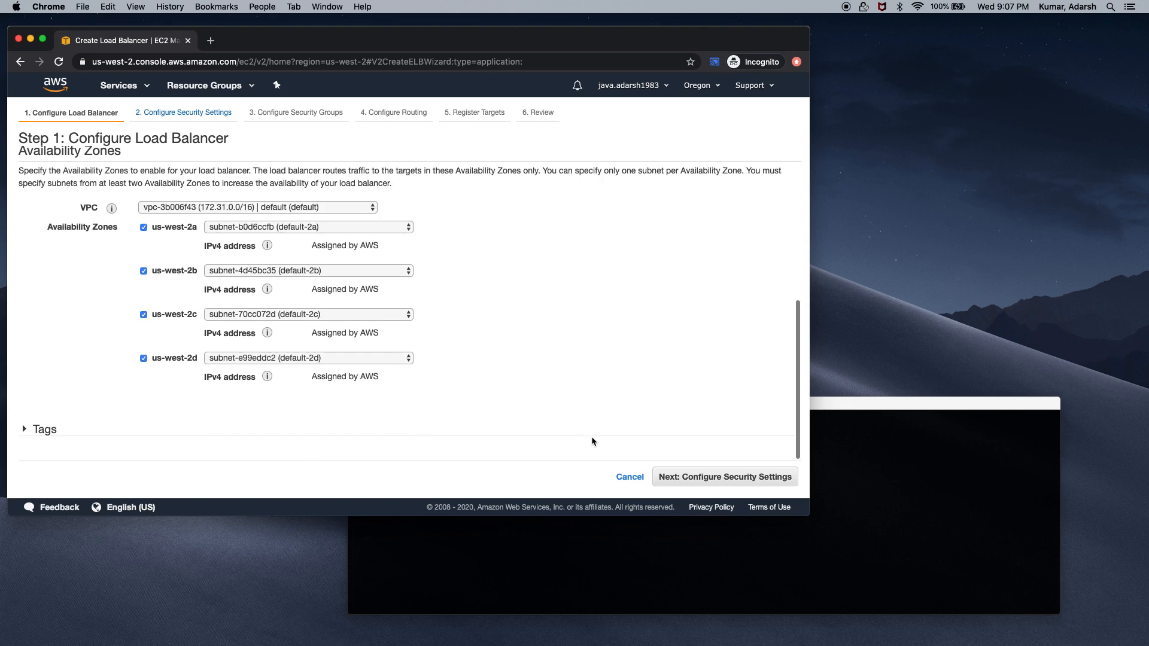
pyautogui.click(698, 478)
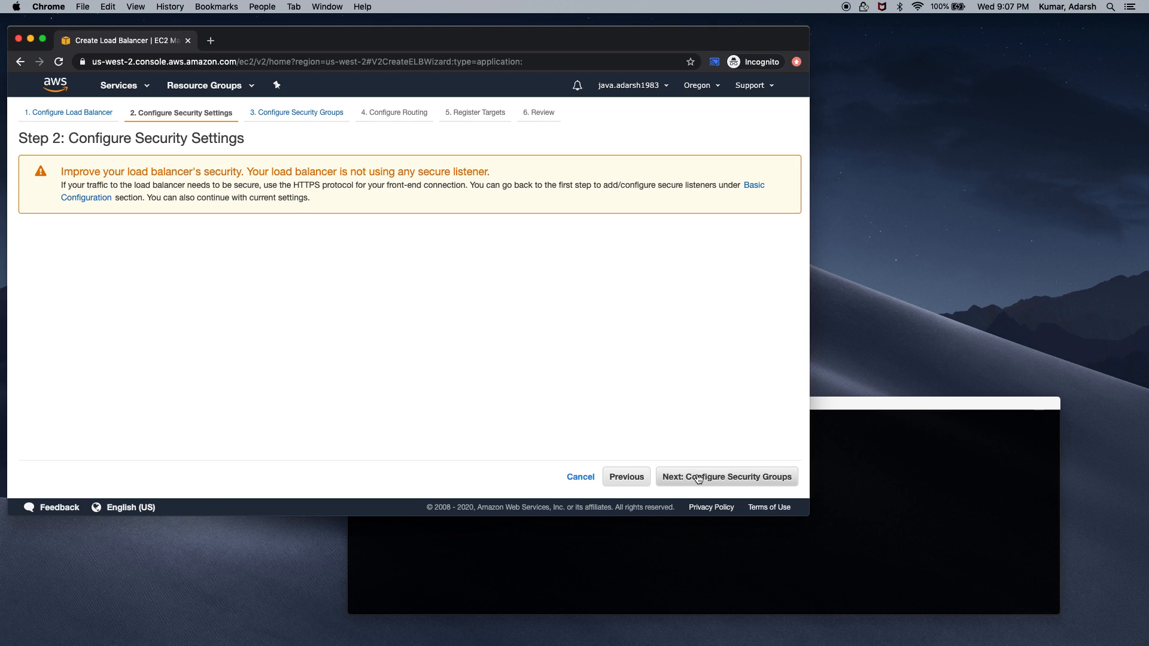
# Add the existing launch-wizard-1 security group alongside default for the load balancer
pyautogui.click(699, 478)
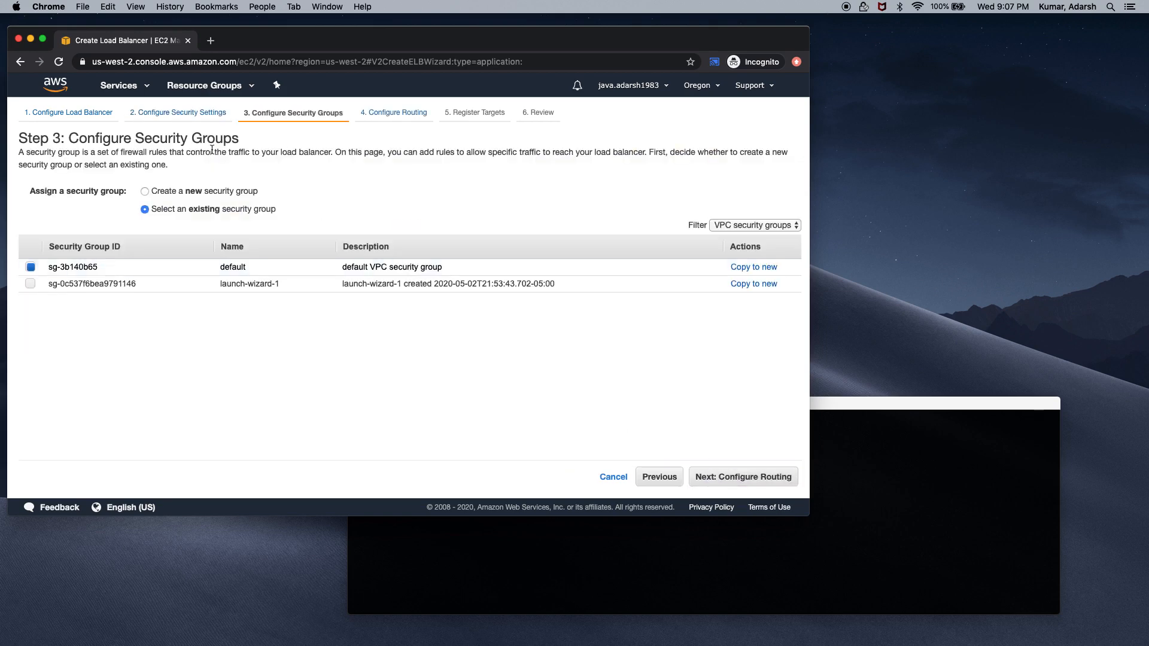
pyautogui.click(27, 286)
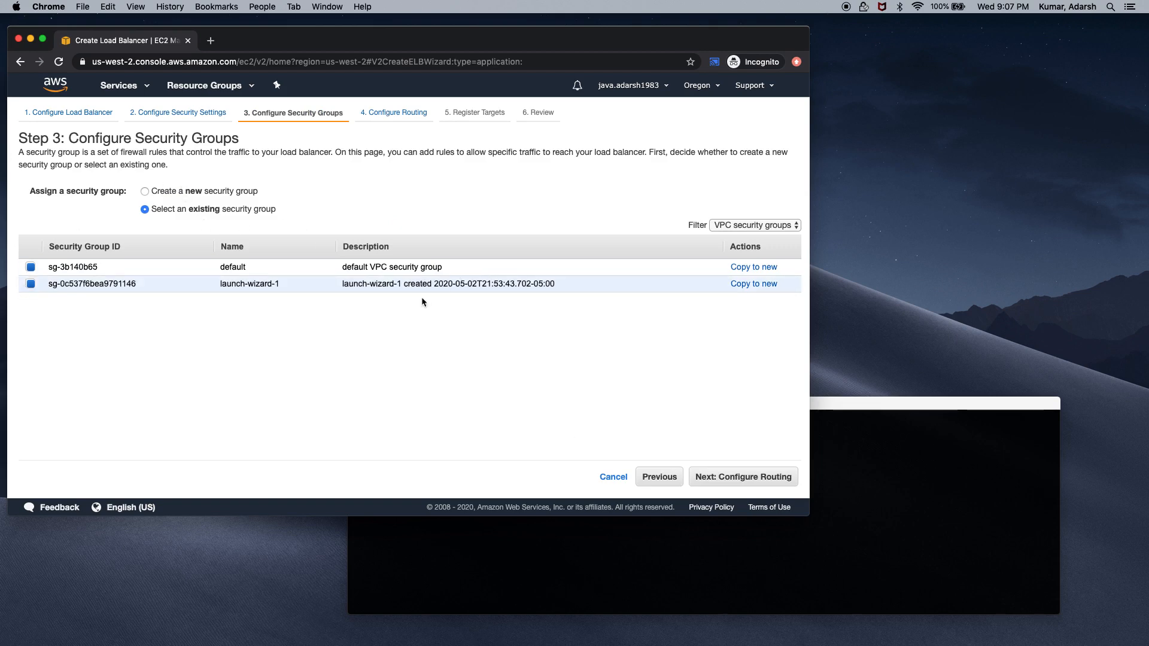
pyautogui.click(718, 477)
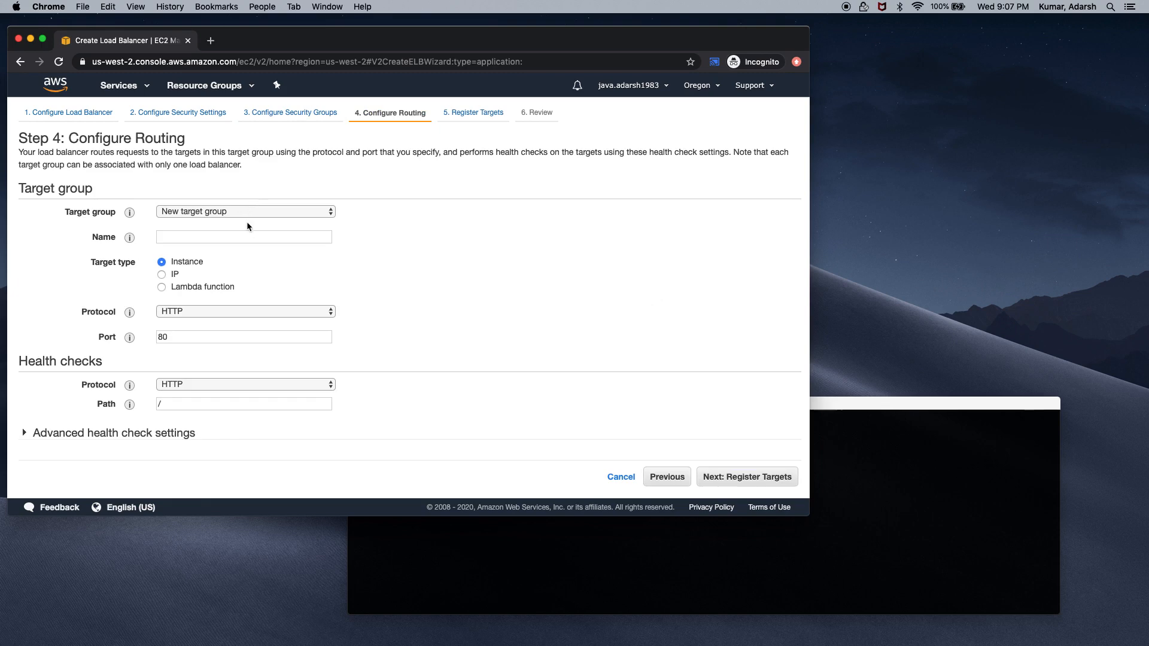
# Name the new target group springboot-elb with port 8080
pyautogui.click(243, 236)
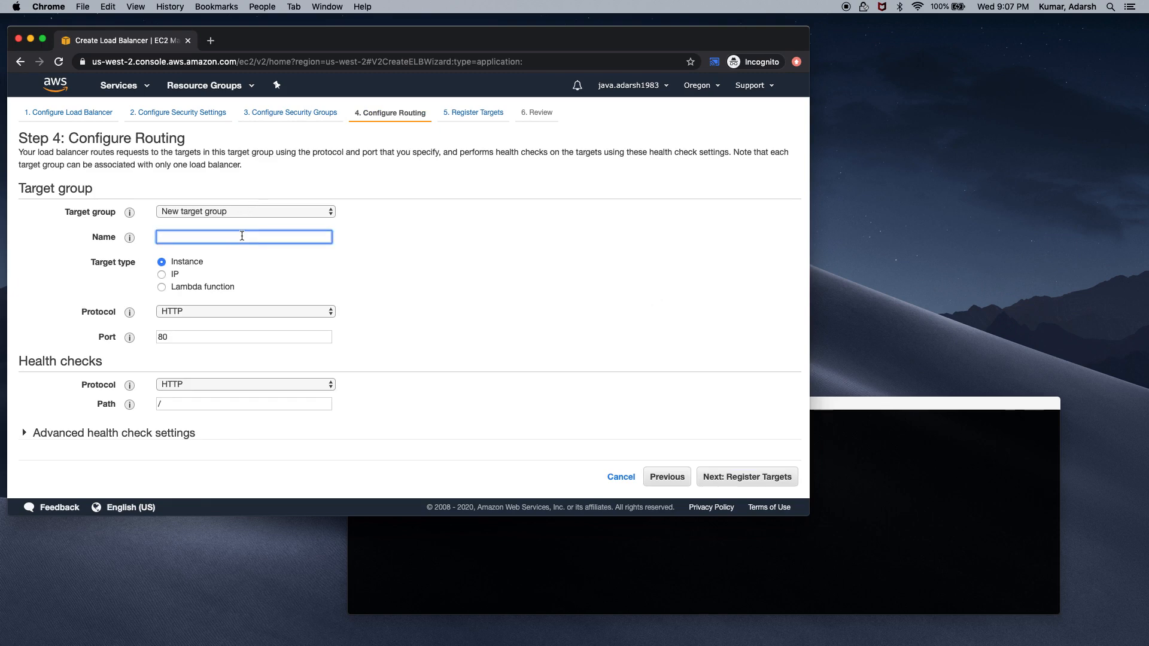
pyautogui.write('springboot-elb')
pyautogui.click(194, 337)
pyautogui.write('80')
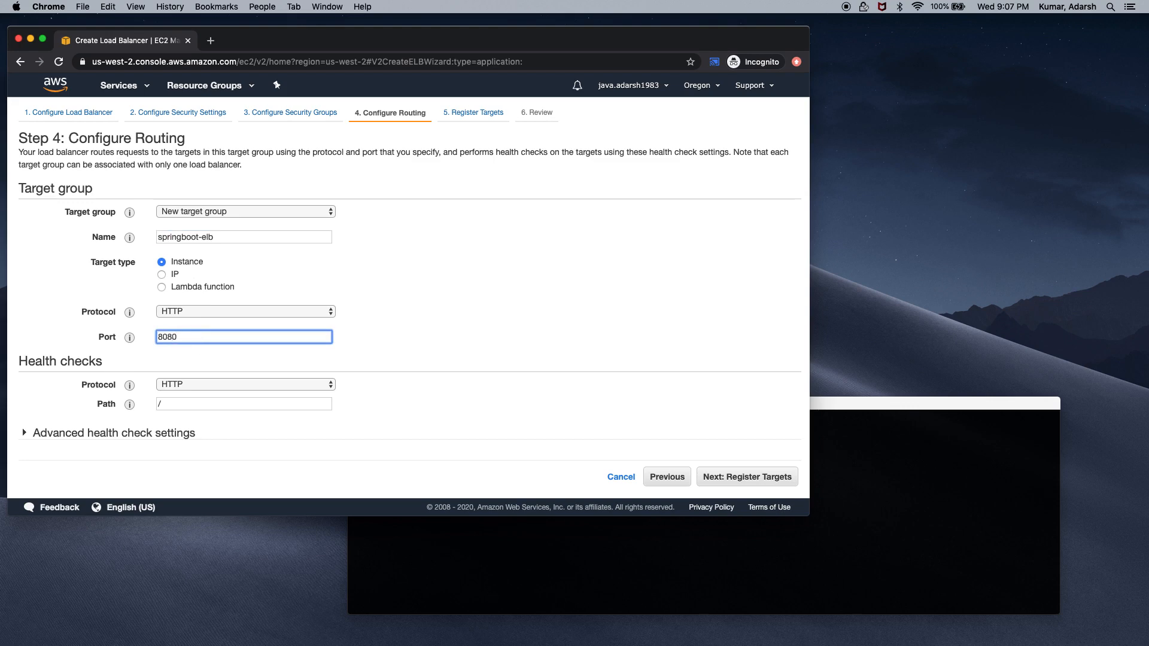
# Set the health check healthy threshold to 2 and unhealthy threshold to 3
pyautogui.click(111, 433)
pyautogui.scroll(-4, 112, 433)
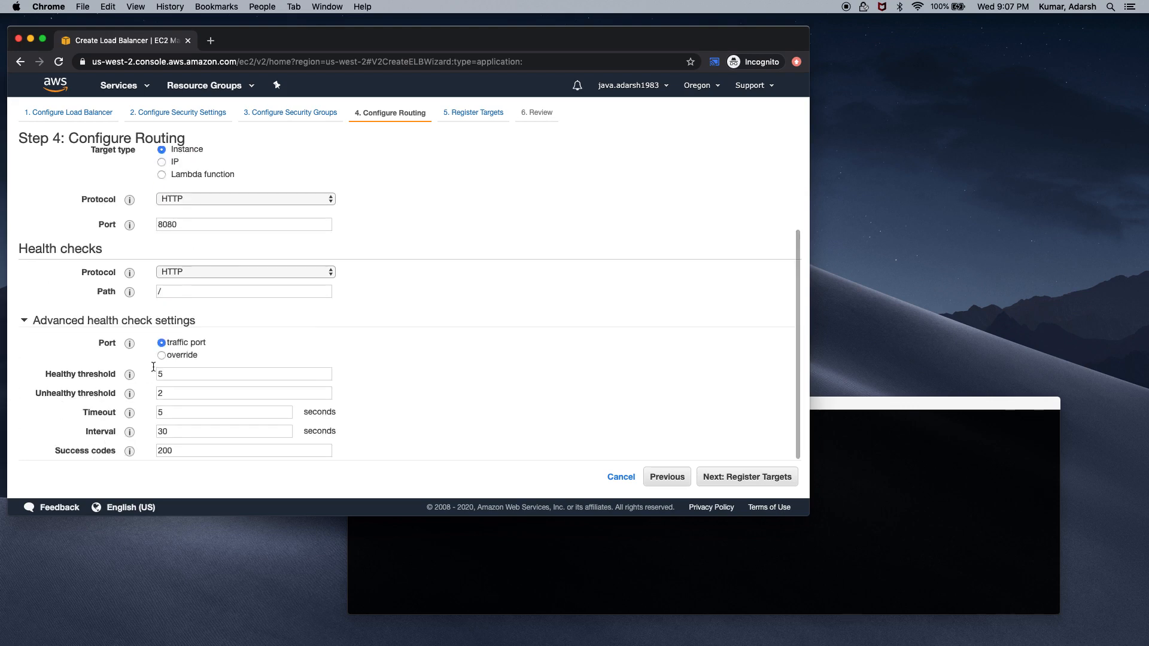
pyautogui.moveTo(205, 370); pyautogui.dragTo(146, 370)
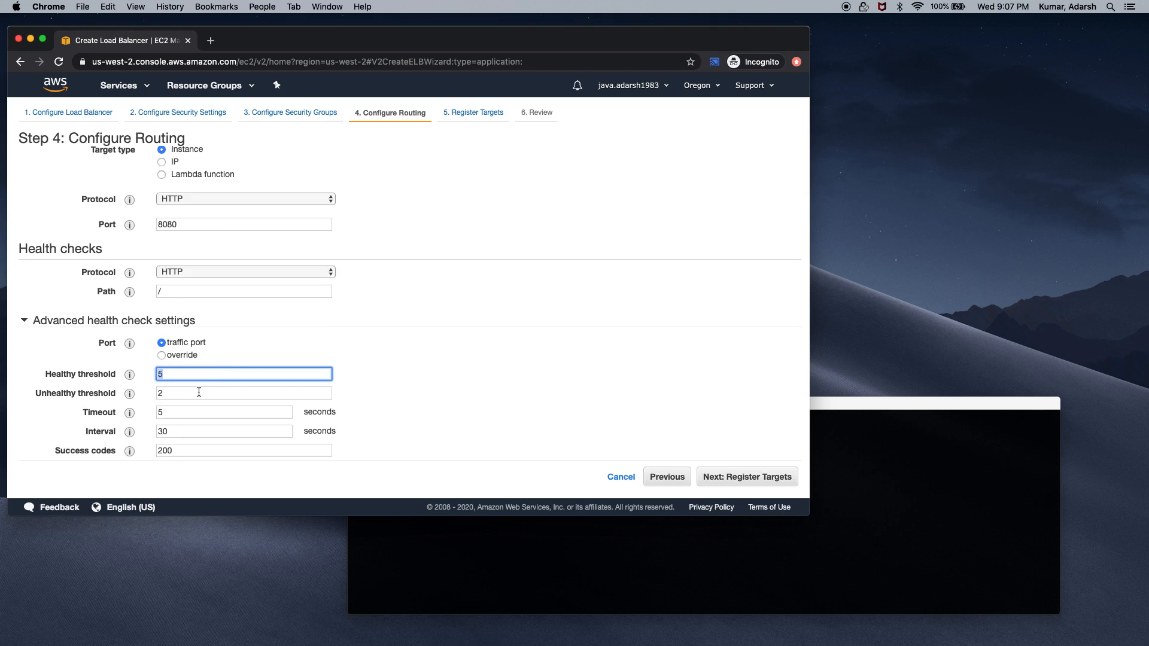
pyautogui.write('2')
pyautogui.press('Tab')
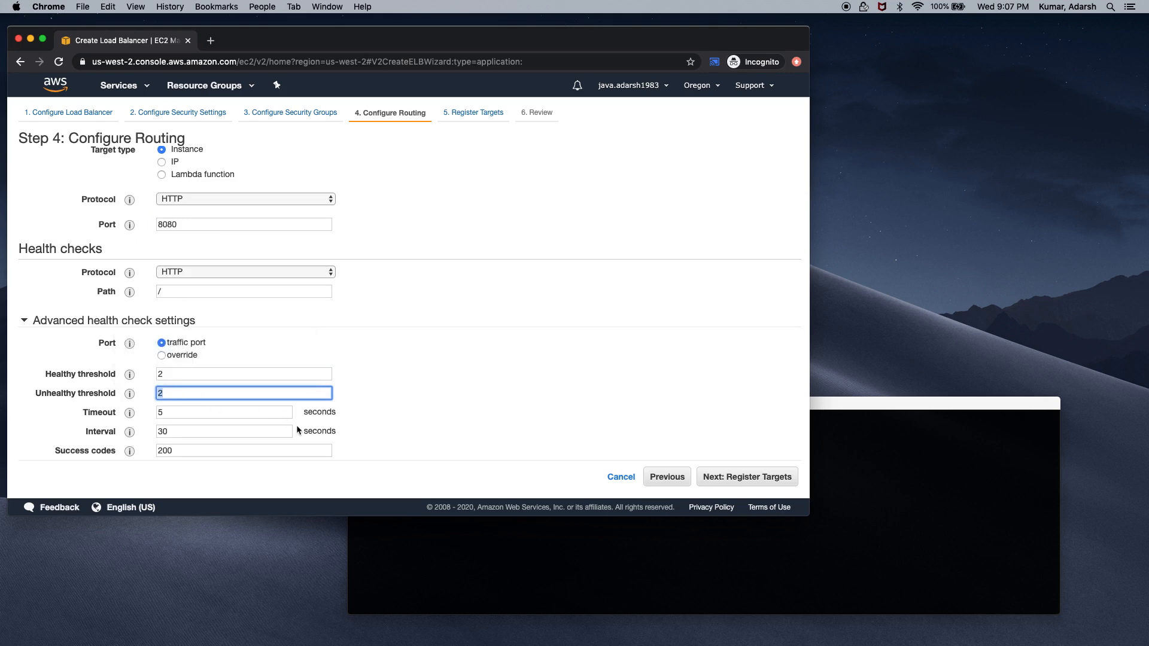
pyautogui.write('3')
pyautogui.click(205, 431)
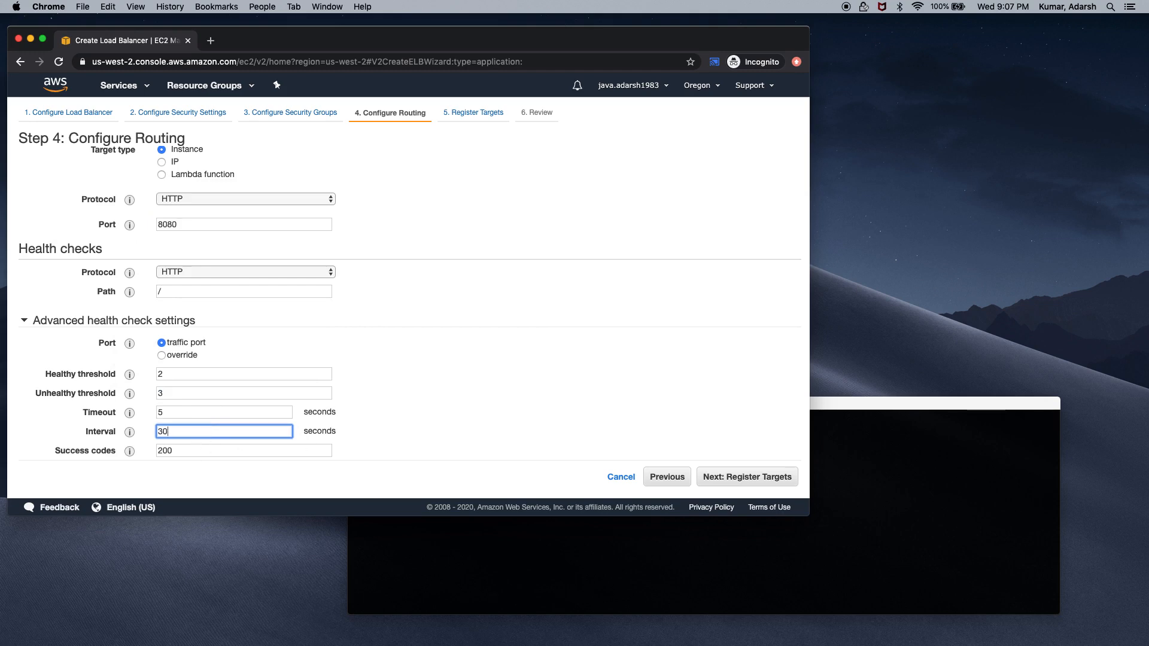
pyautogui.scroll(3, 563, 438)
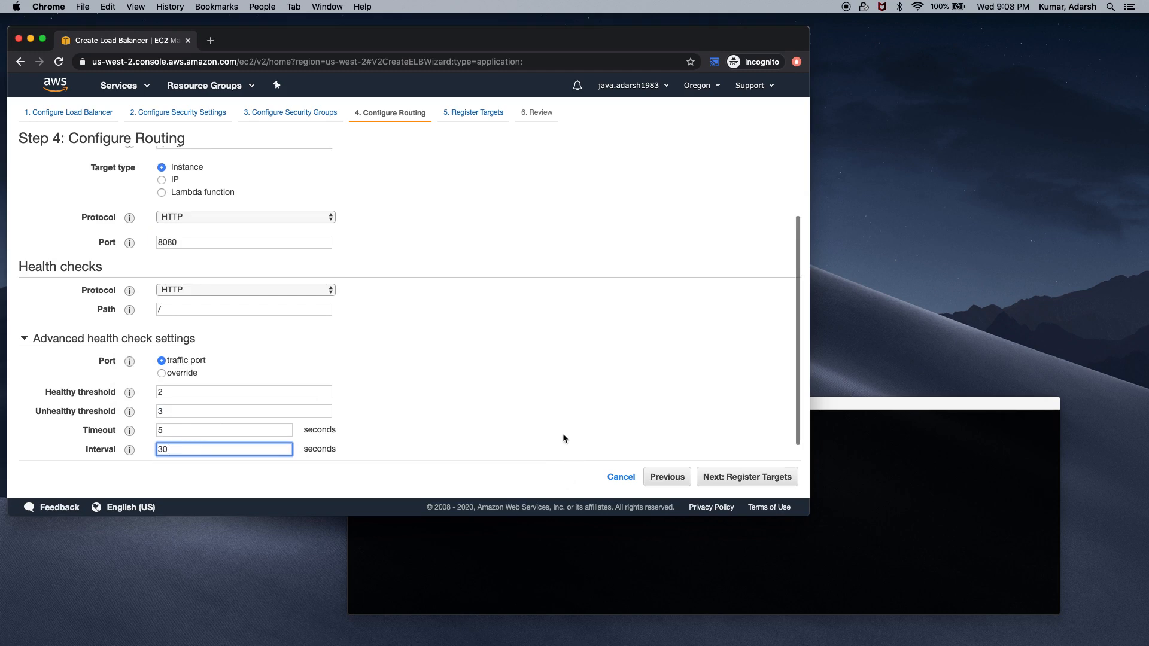
# Skip target registration, review, and create the springboot-elb load balancer
pyautogui.click(745, 478)
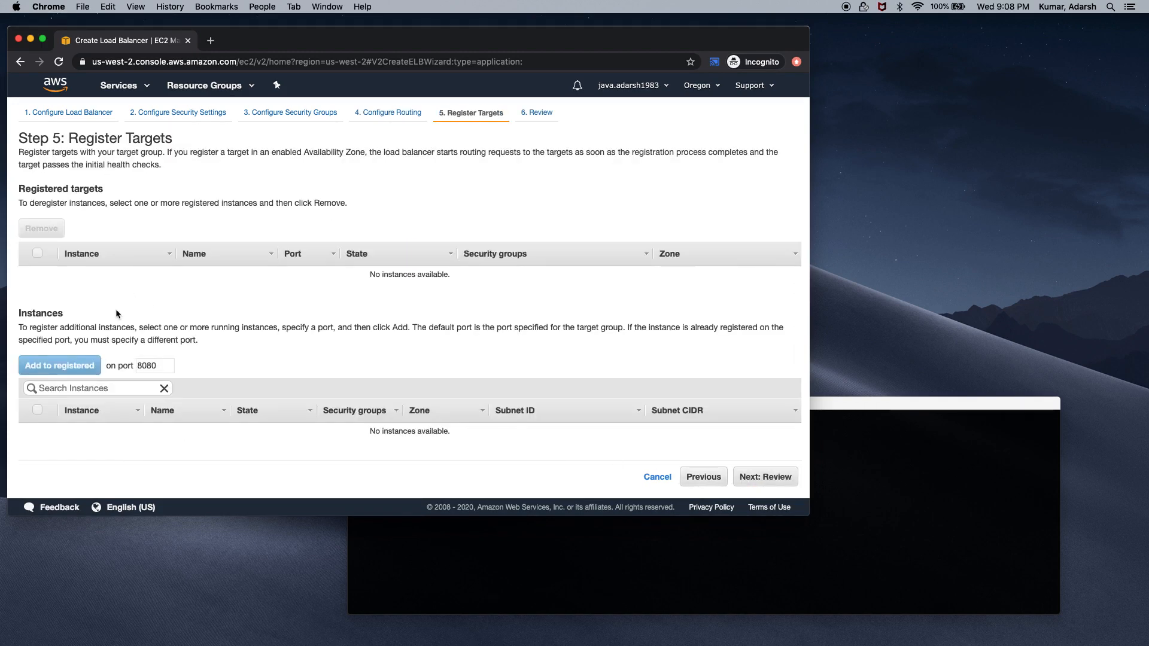
pyautogui.scroll(-1, 326, 339)
pyautogui.click(766, 477)
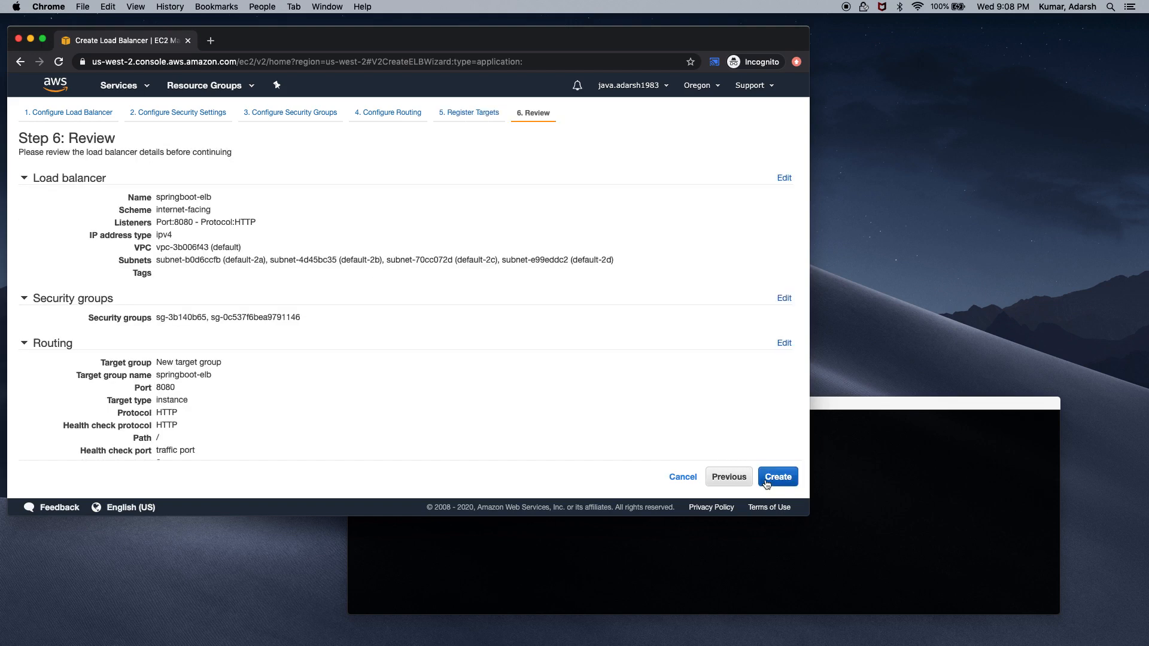
pyautogui.click(774, 479)
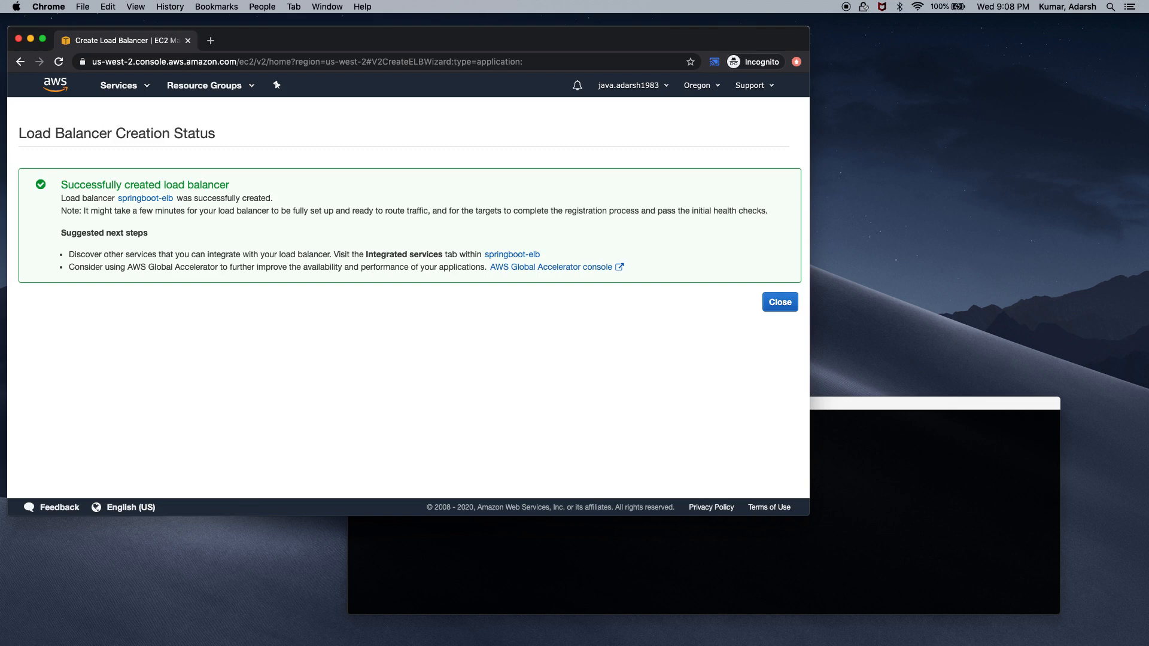
# Close the creation status, then open and cancel the Auto Scaling group wizard
pyautogui.click(780, 302)
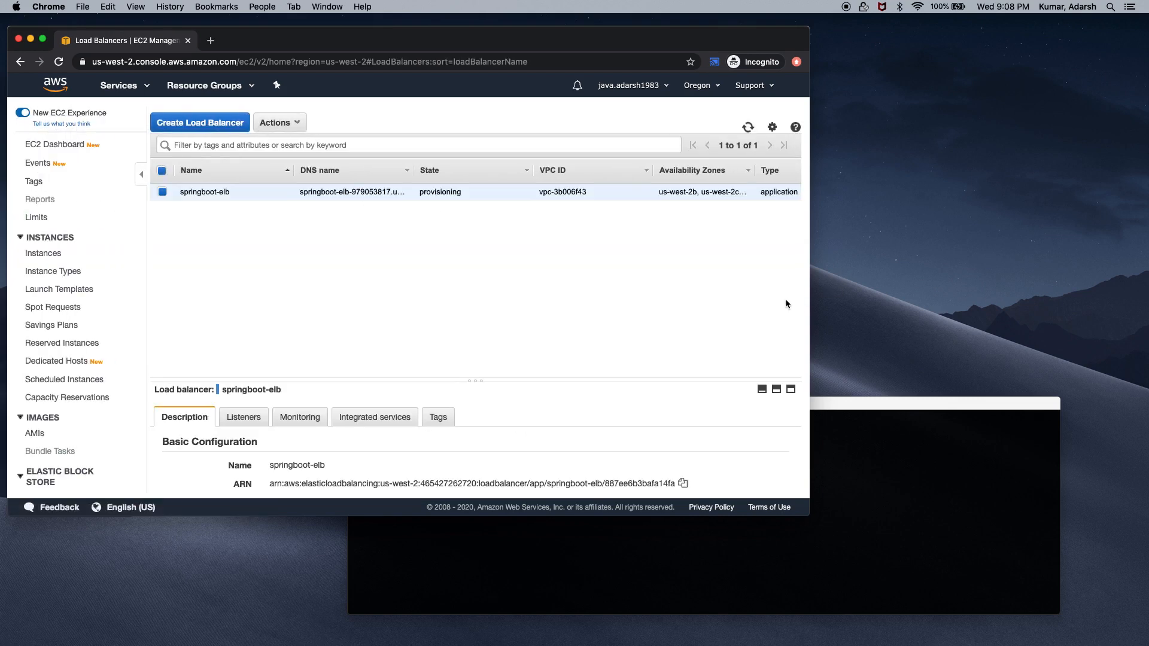
pyautogui.scroll(-5, 90, 412)
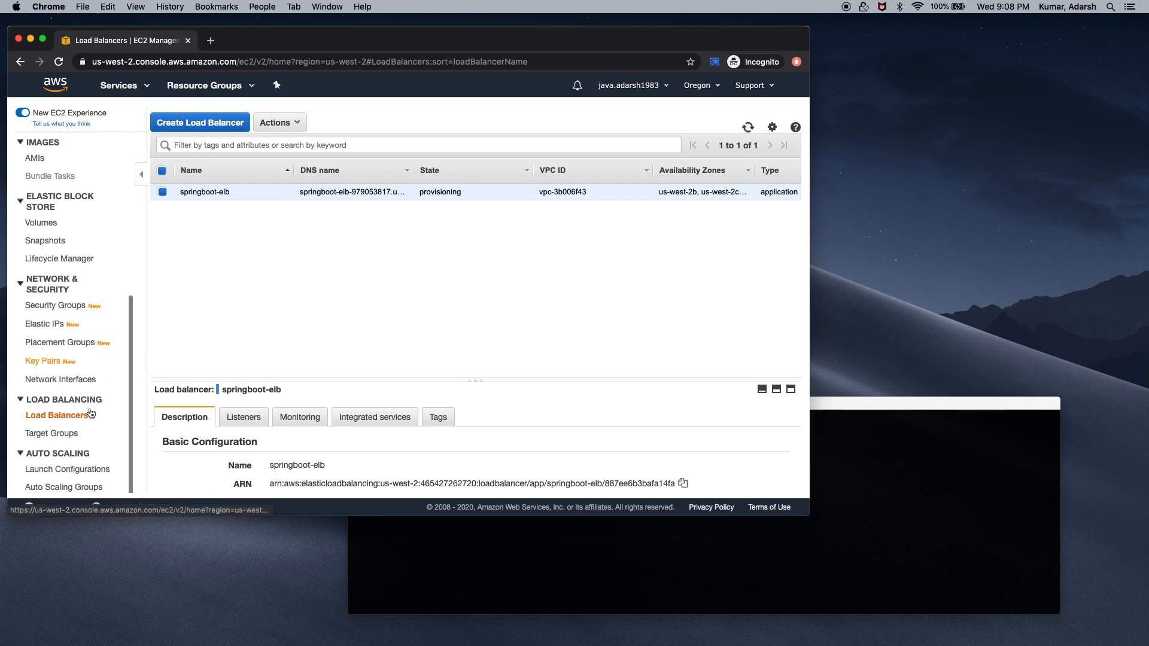
pyautogui.click(79, 488)
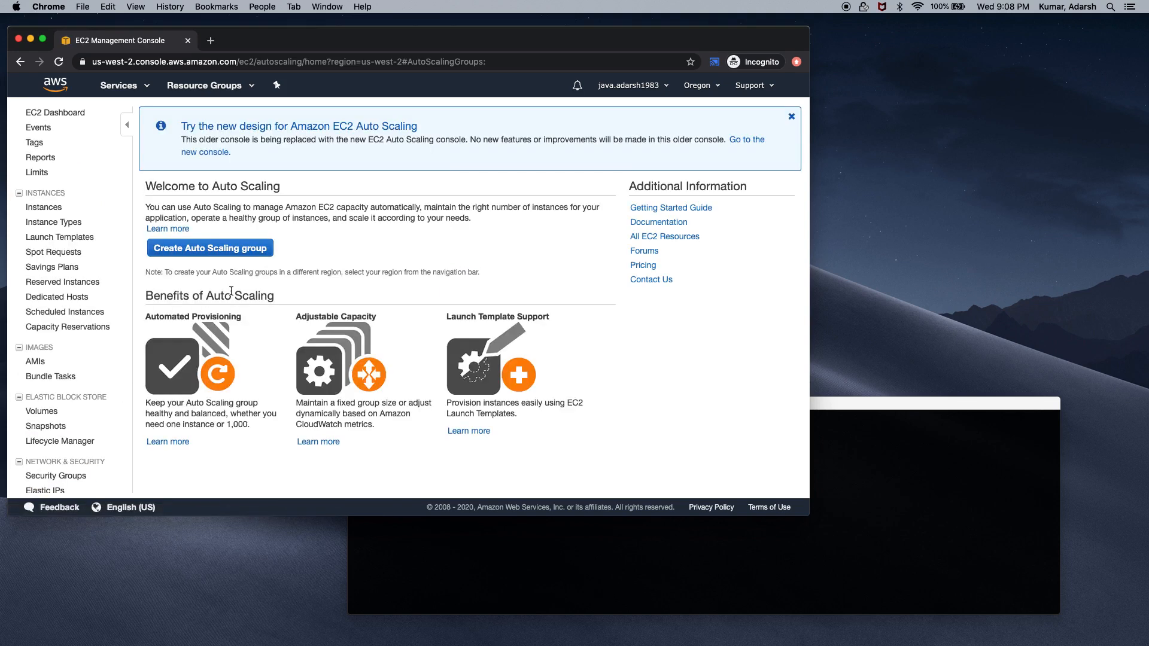
pyautogui.click(203, 256)
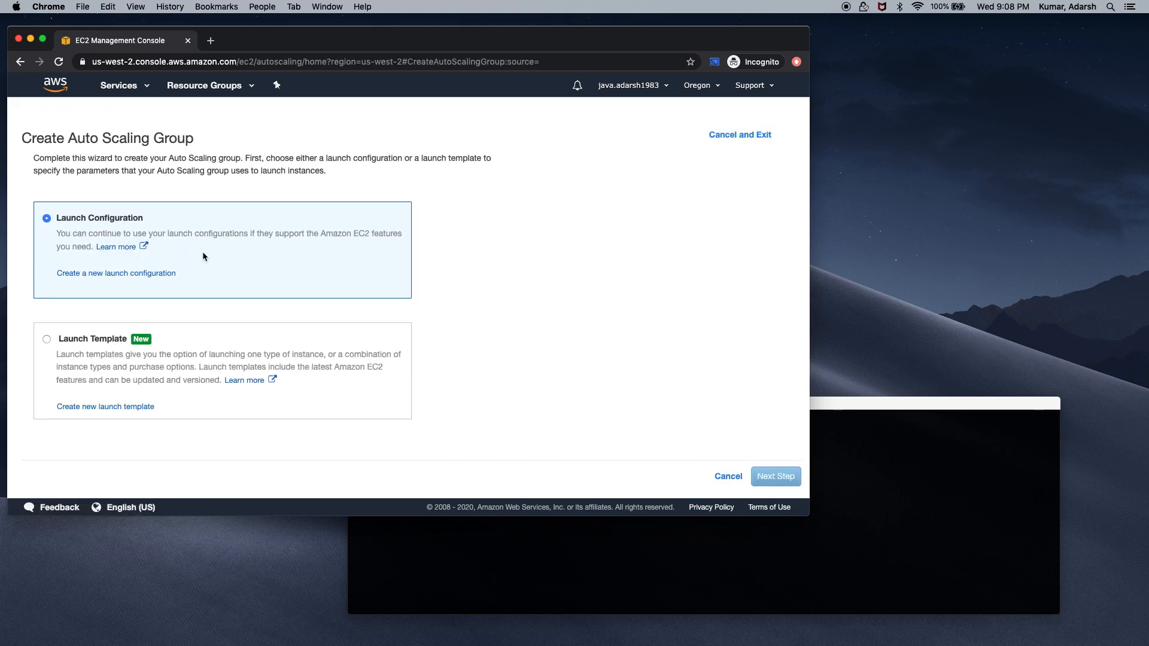
pyautogui.click(721, 477)
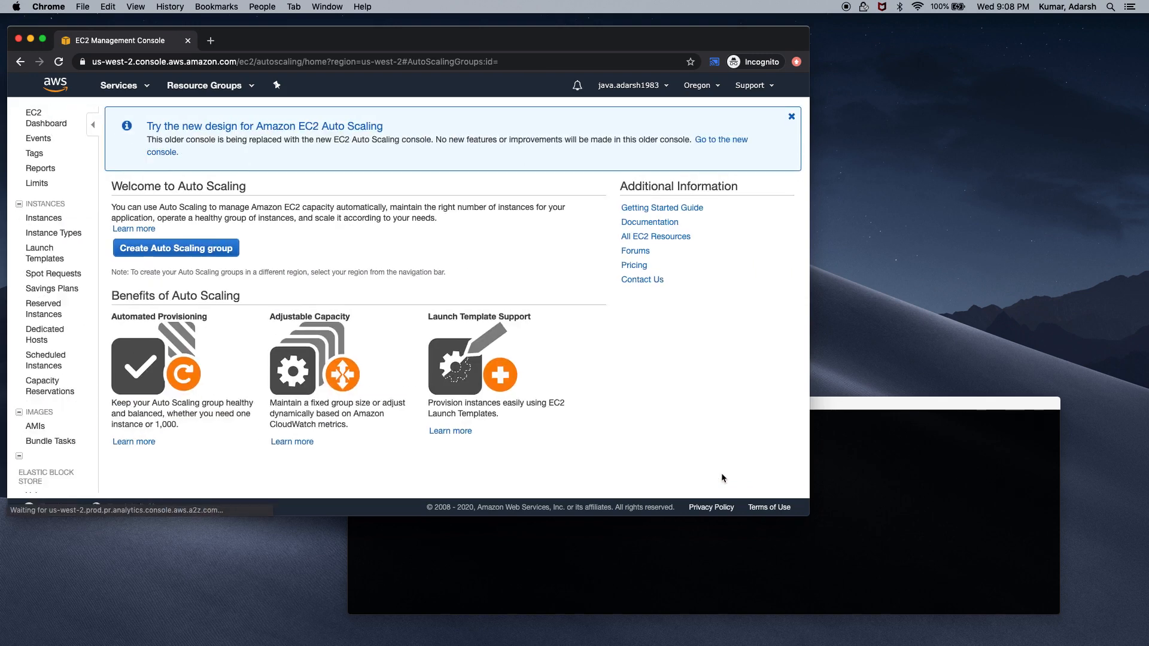
# Create an Auto Scaling group from the springboot-autoscaling-group launch configuration
pyautogui.scroll(-5, 88, 464)
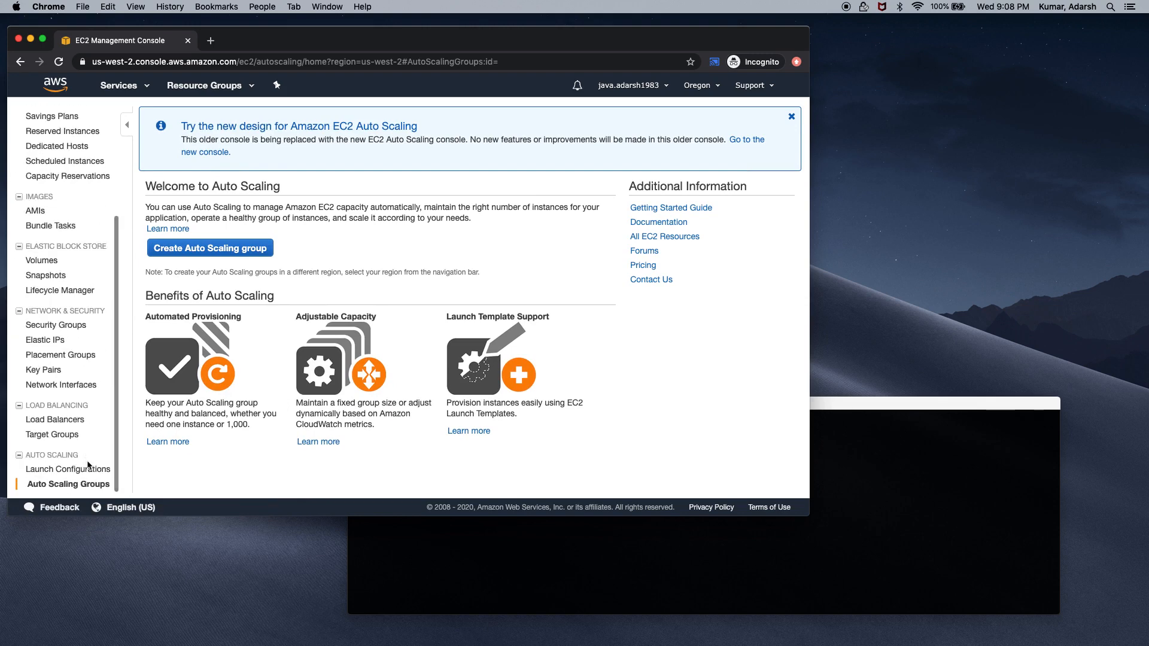
pyautogui.click(75, 470)
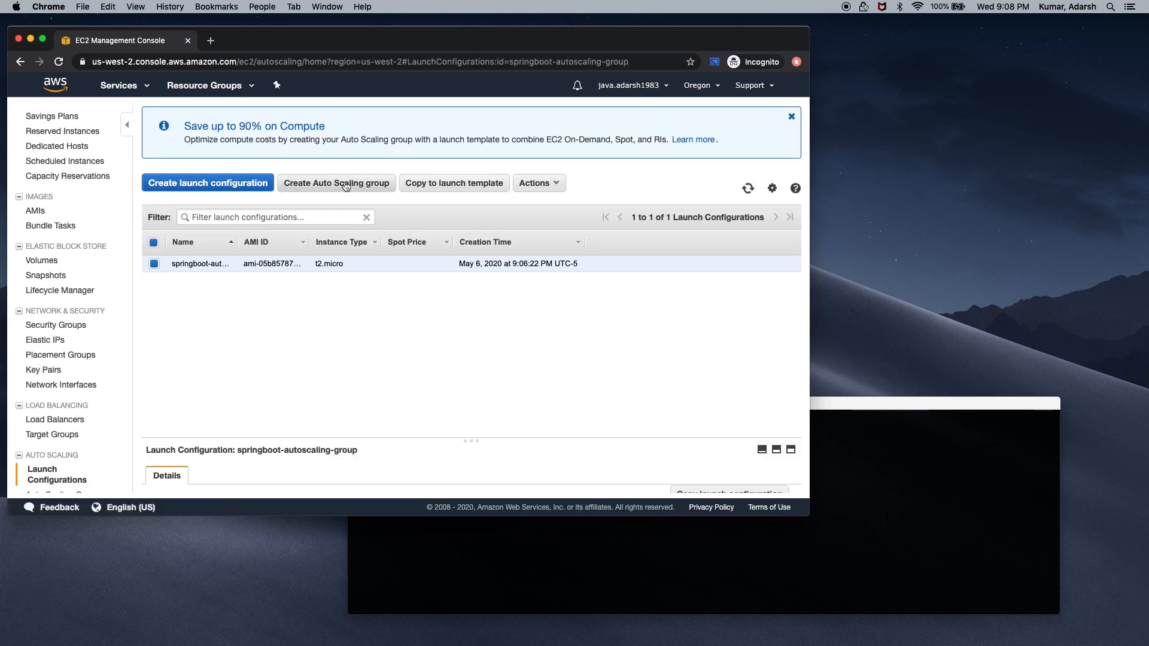
pyautogui.click(342, 189)
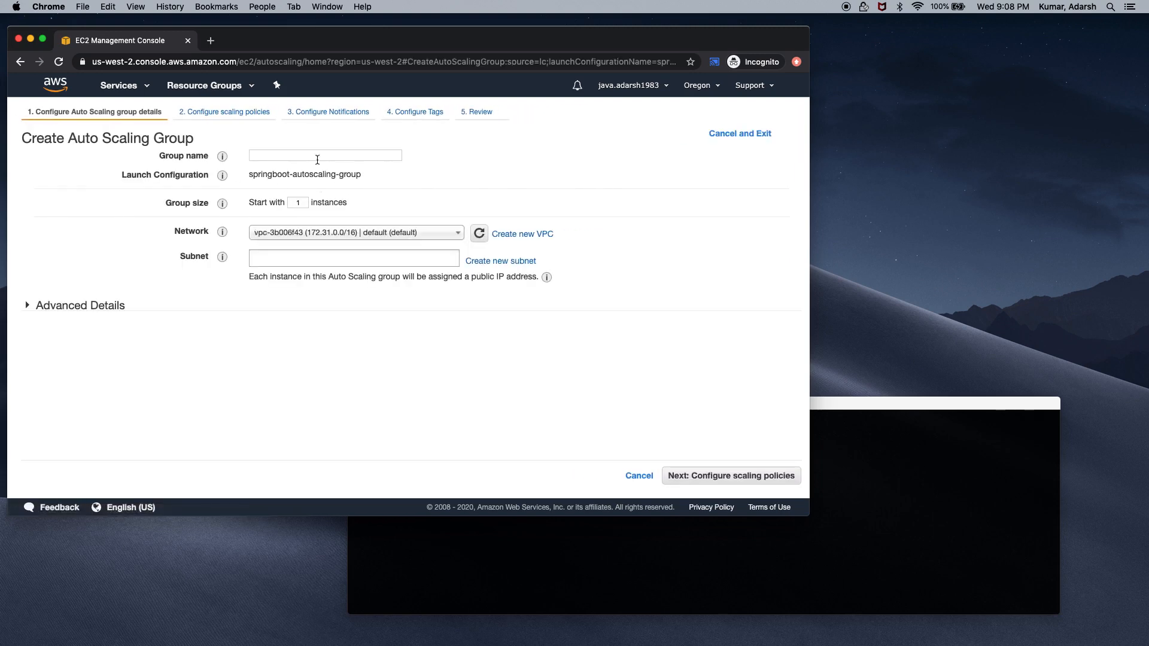
# Name the group springboot-autoscaling-group and start it with 2 instances
pyautogui.click(317, 157)
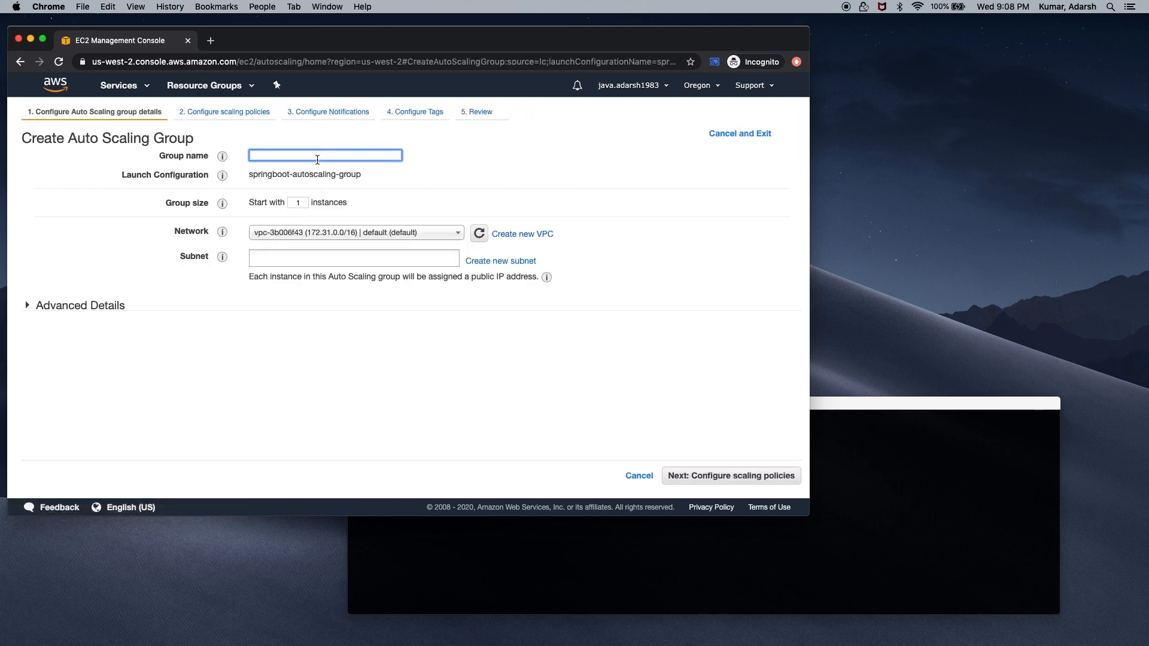
pyautogui.write('springboot-autoscaling')
pyautogui.moveTo(246, 173)
pyautogui.mouseDown()
pyautogui.moveTo(359, 172)
pyautogui.moveTo(237, 157)
pyautogui.mouseUp()
pyautogui.write('springboot-autoscaling-group')
pyautogui.press('BackSpace')
pyautogui.click(305, 199)
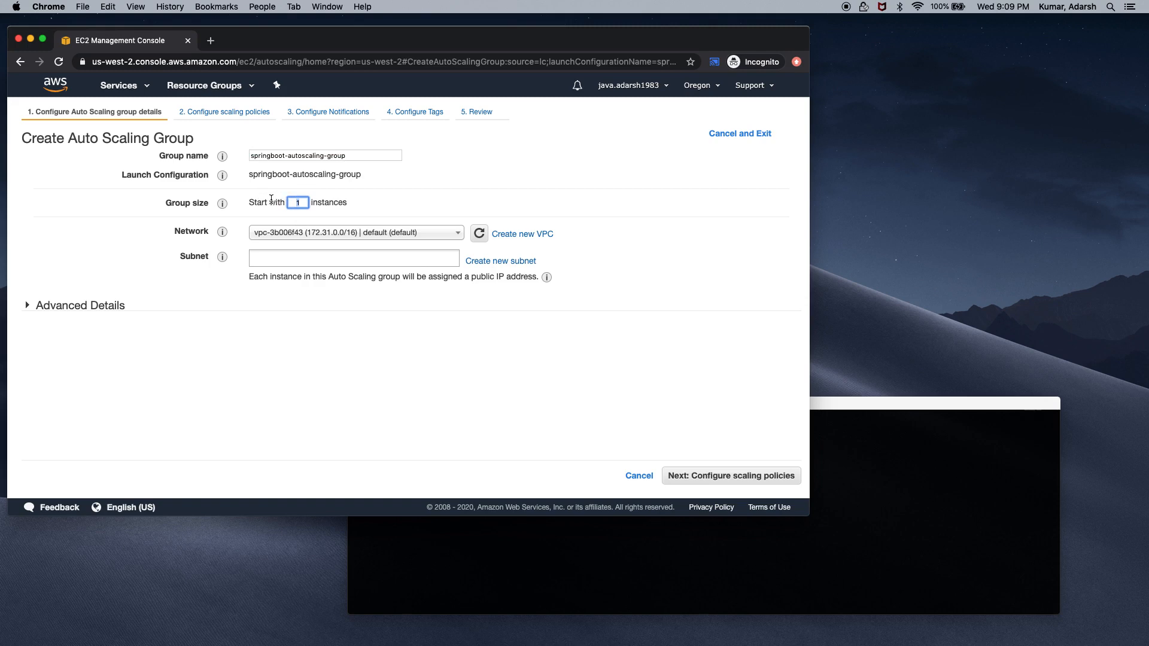
pyautogui.press('BackSpace')
pyautogui.write('2')
# Place the group in the us-west-2a and us-west-2b subnets
pyautogui.click(442, 256)
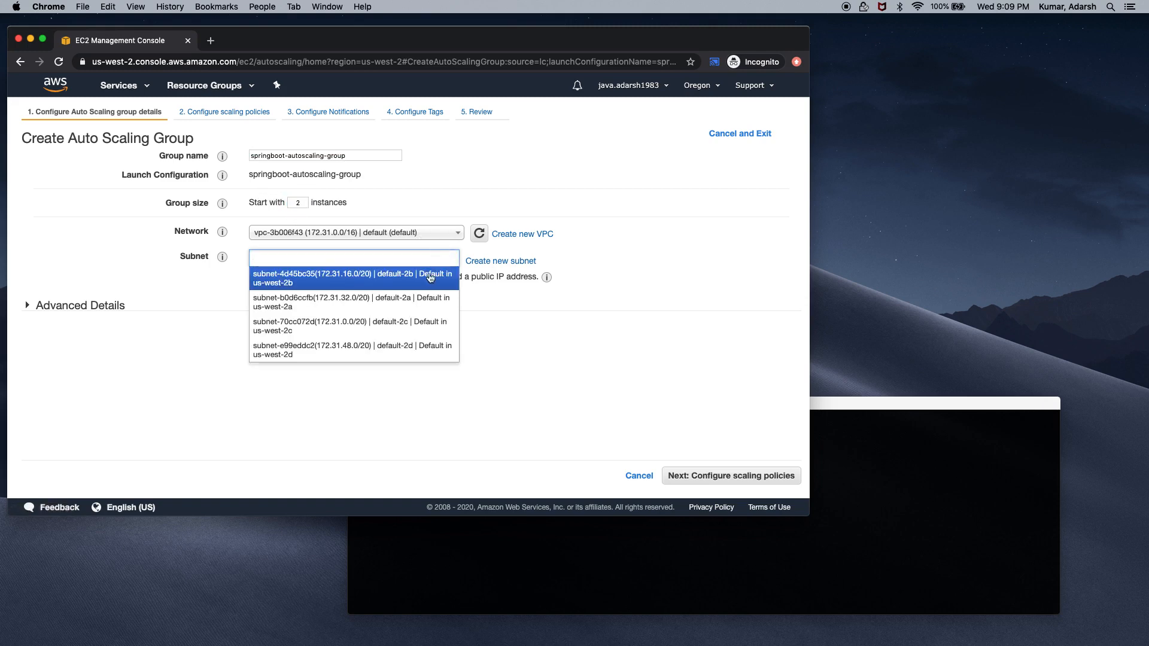
pyautogui.click(316, 311)
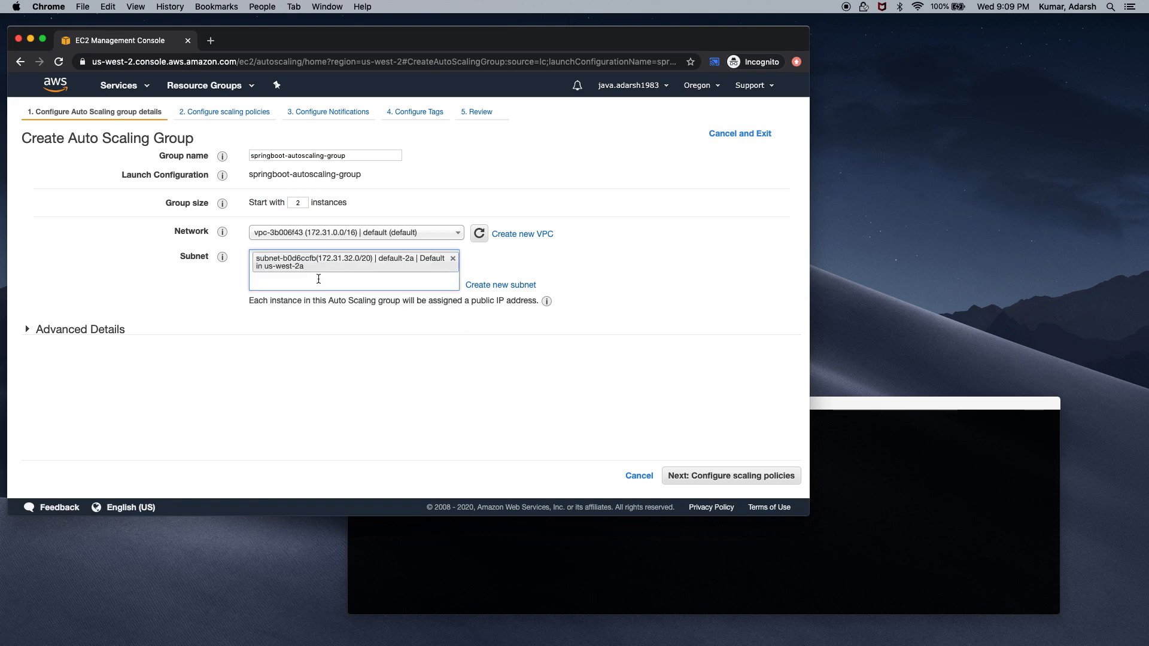
pyautogui.click(319, 280)
pyautogui.click(319, 306)
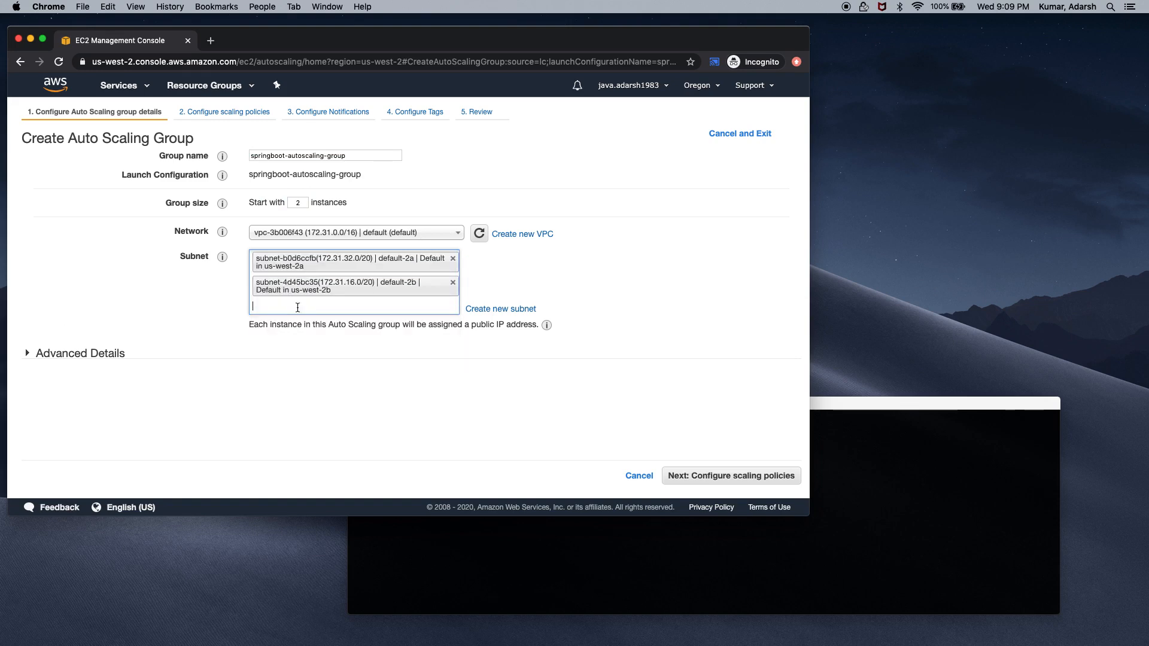
# Set the health check grace period to 30 seconds in Advanced Details
pyautogui.click(27, 353)
pyautogui.click(305, 393)
pyautogui.click(221, 395)
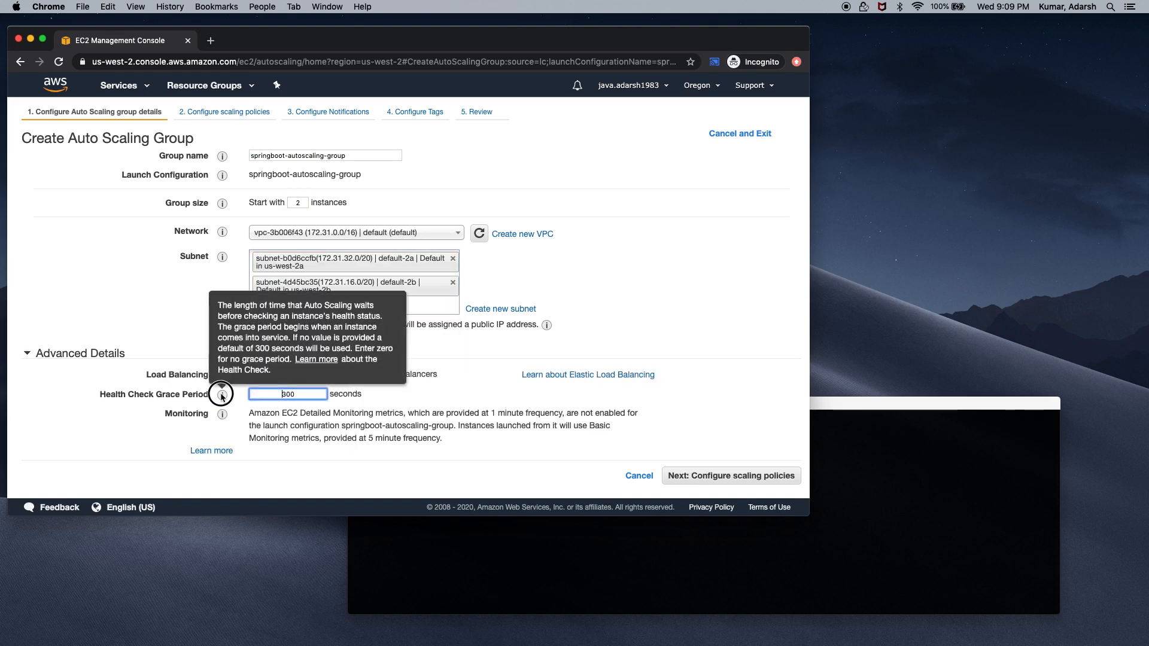
pyautogui.doubleClick(306, 391)
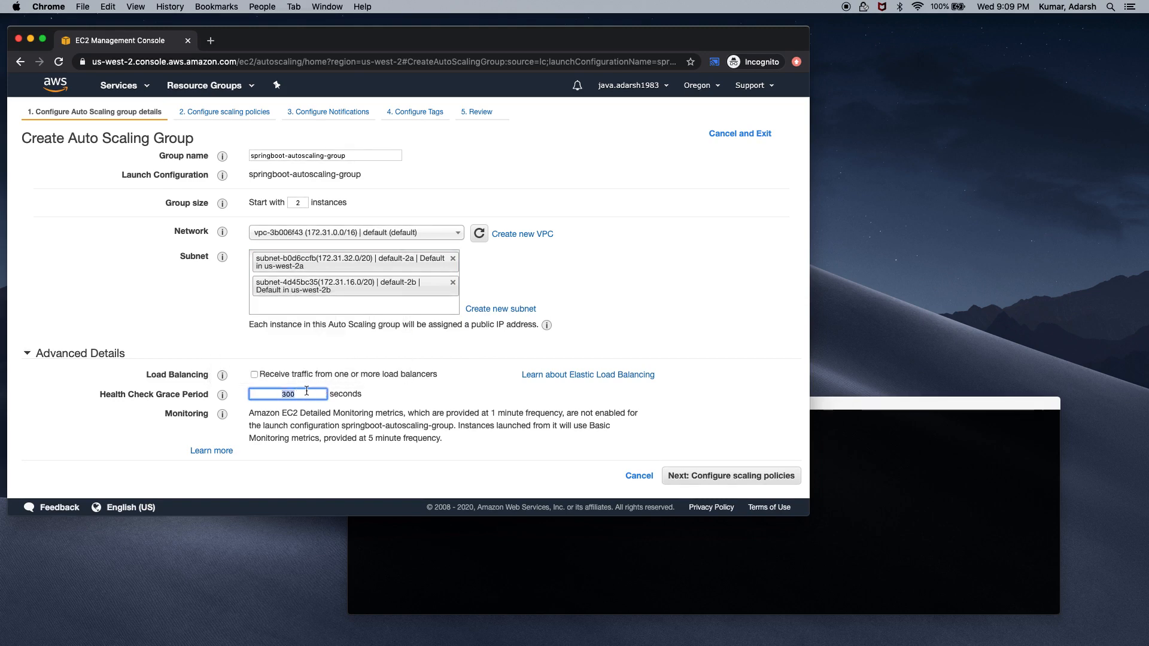
pyautogui.write('30')
# Attach the springboot-elb target group with ELB health checks and continue to scaling policies
pyautogui.click(255, 375)
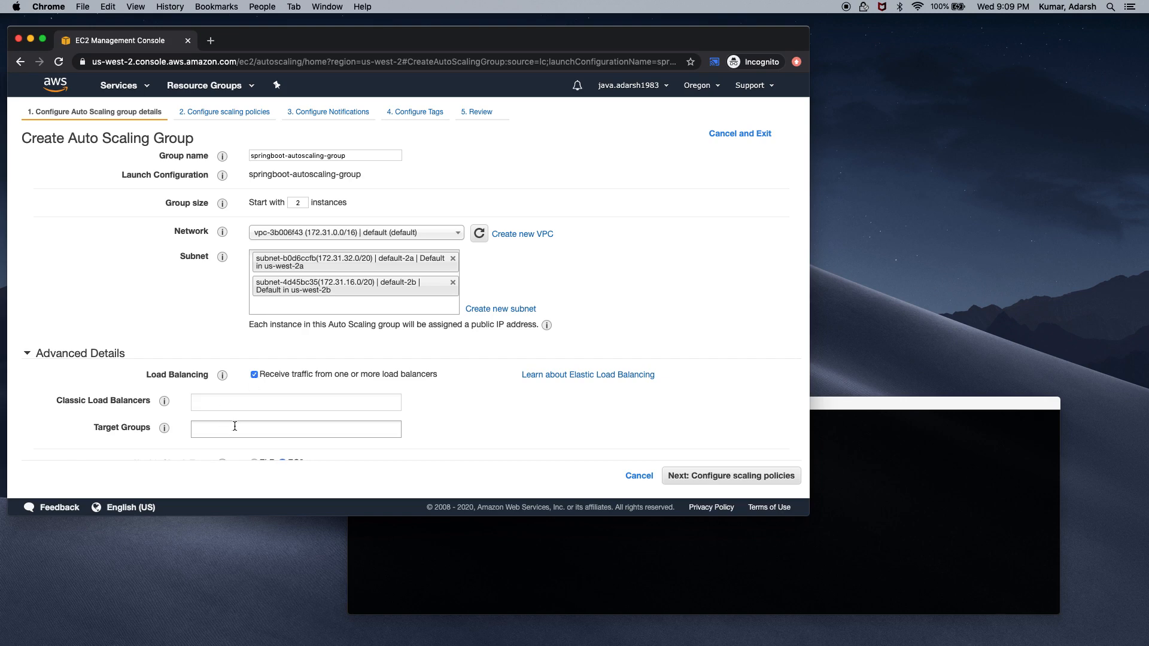
pyautogui.scroll(-4, 293, 381)
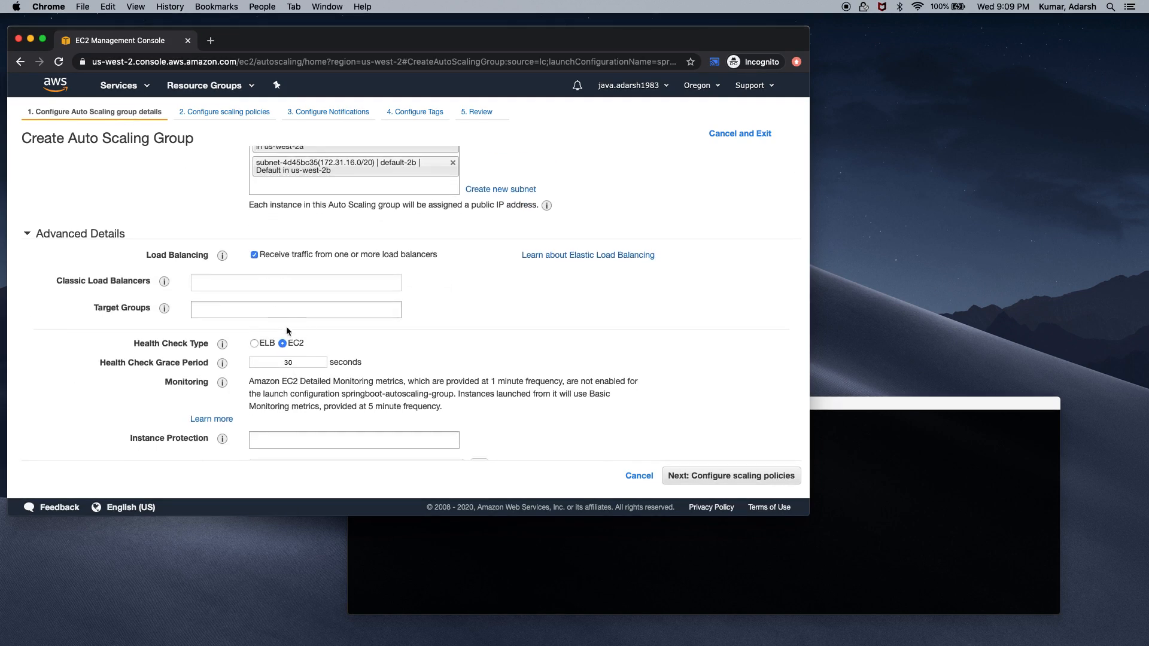
pyautogui.click(285, 308)
pyautogui.click(254, 326)
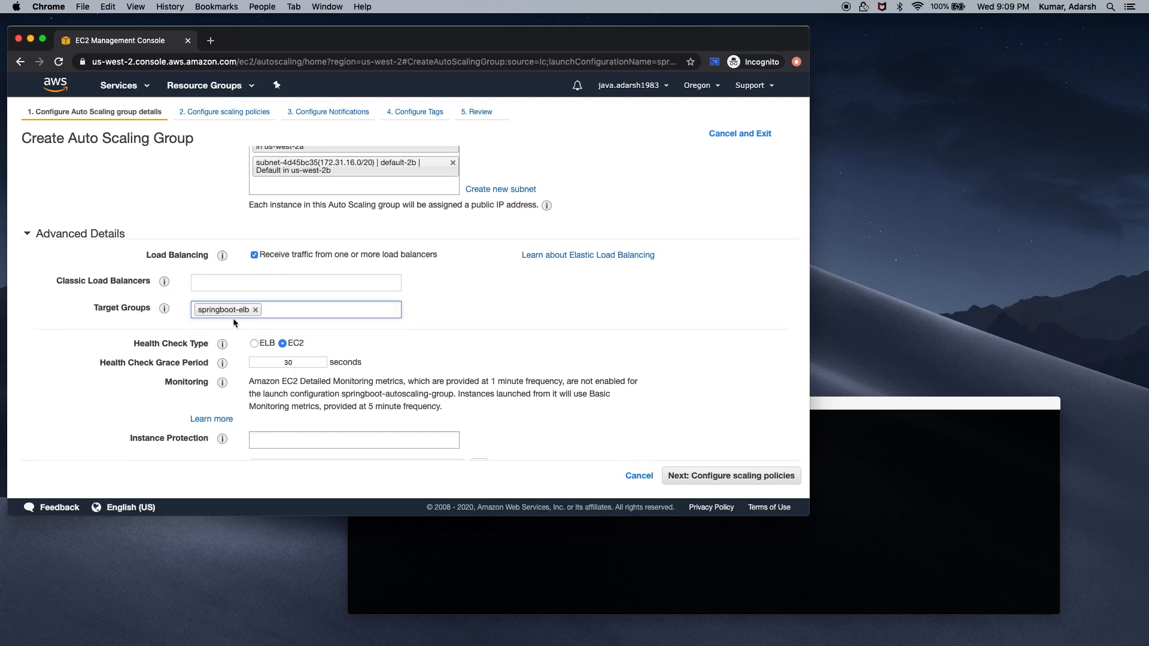
pyautogui.scroll(-1, 490, 336)
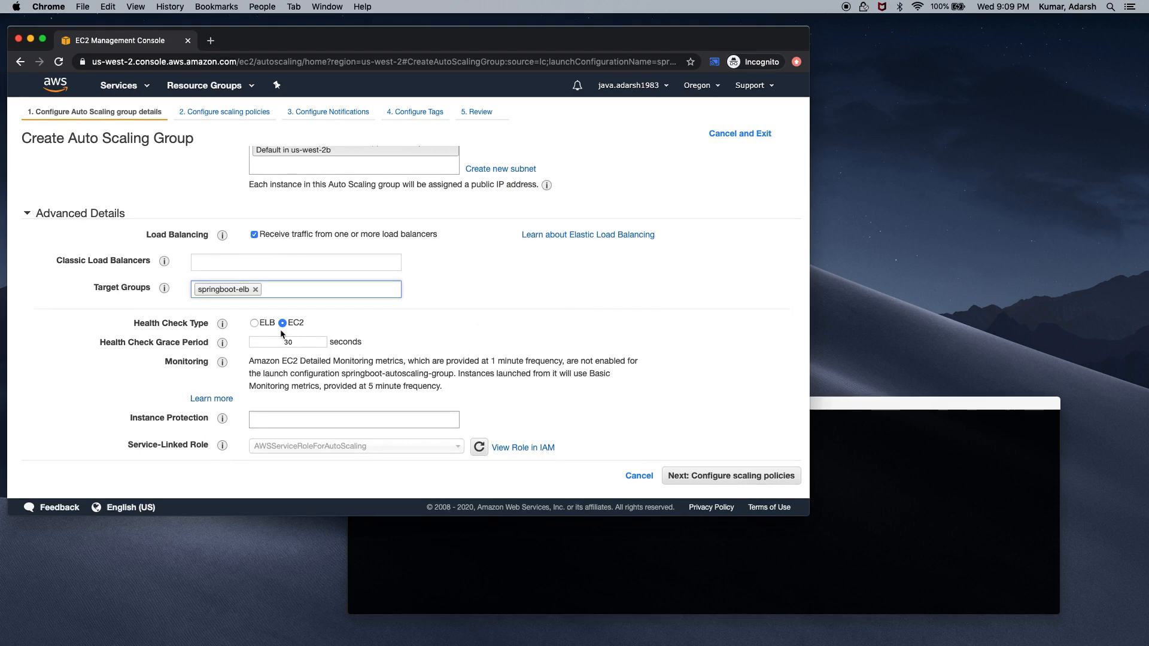
pyautogui.click(254, 323)
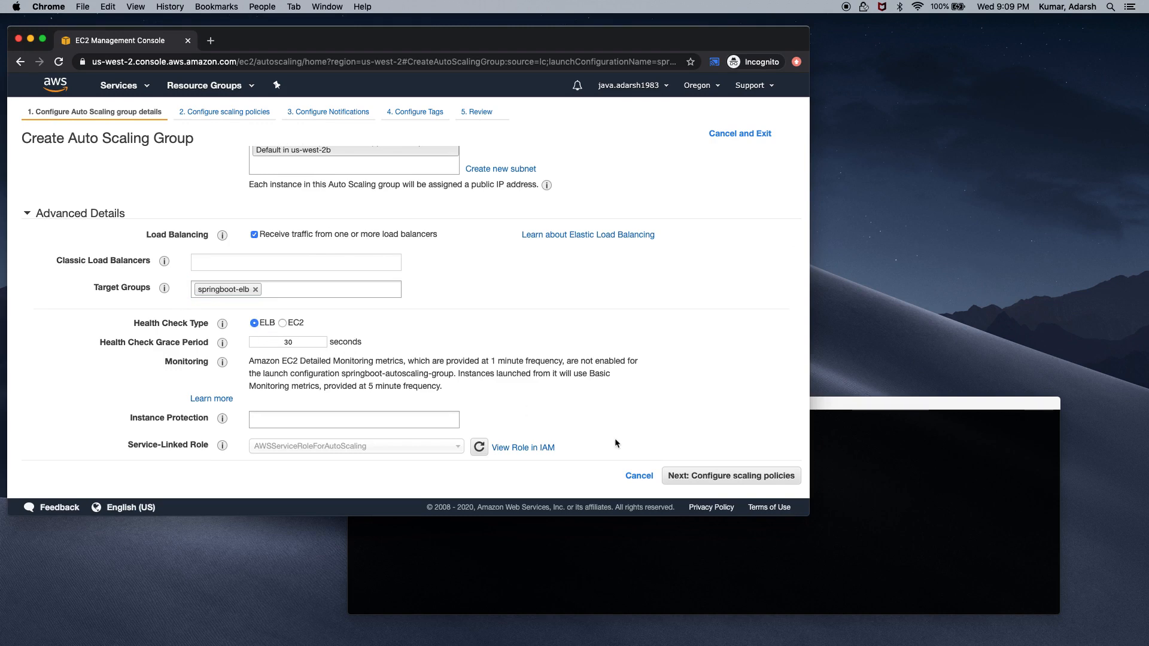
pyautogui.click(693, 480)
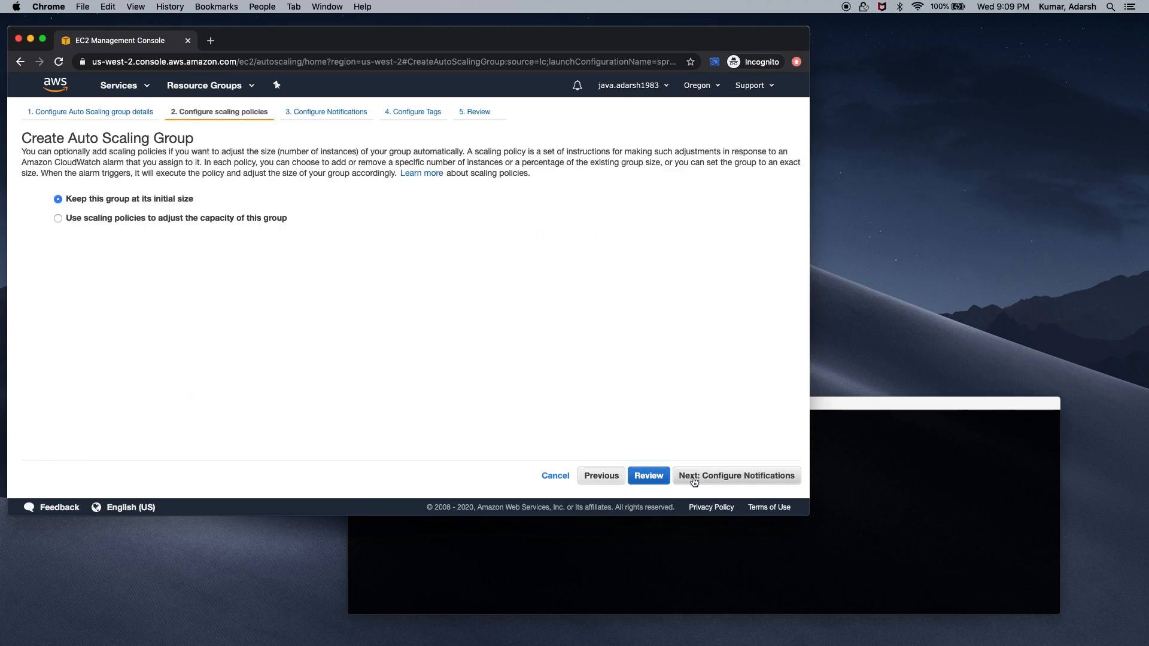
# Use step scaling policies with a group size of 2 to 6, adding an increase alarm
pyautogui.click(58, 219)
pyautogui.click(171, 246)
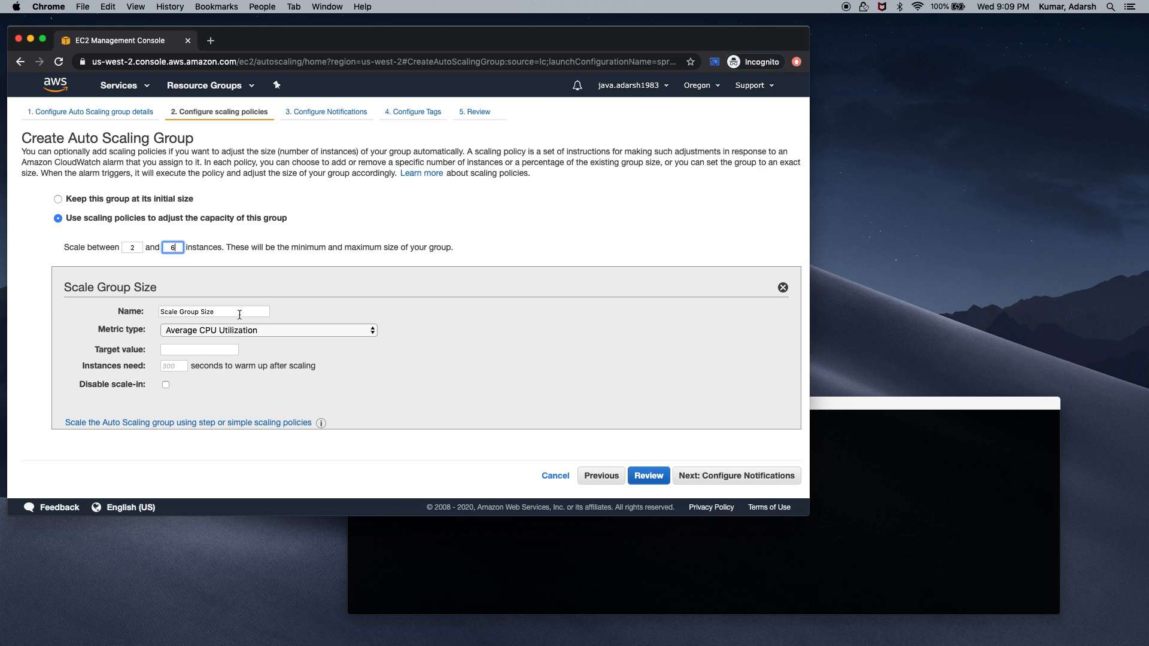
pyautogui.click(205, 422)
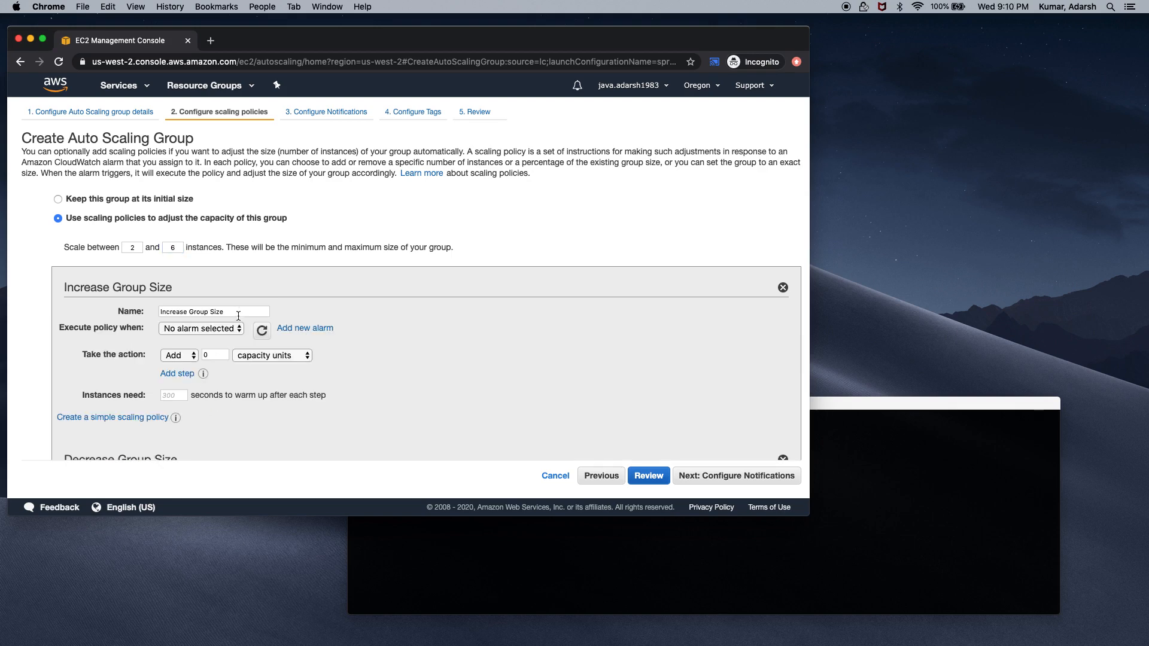
pyautogui.scroll(-3, 394, 329)
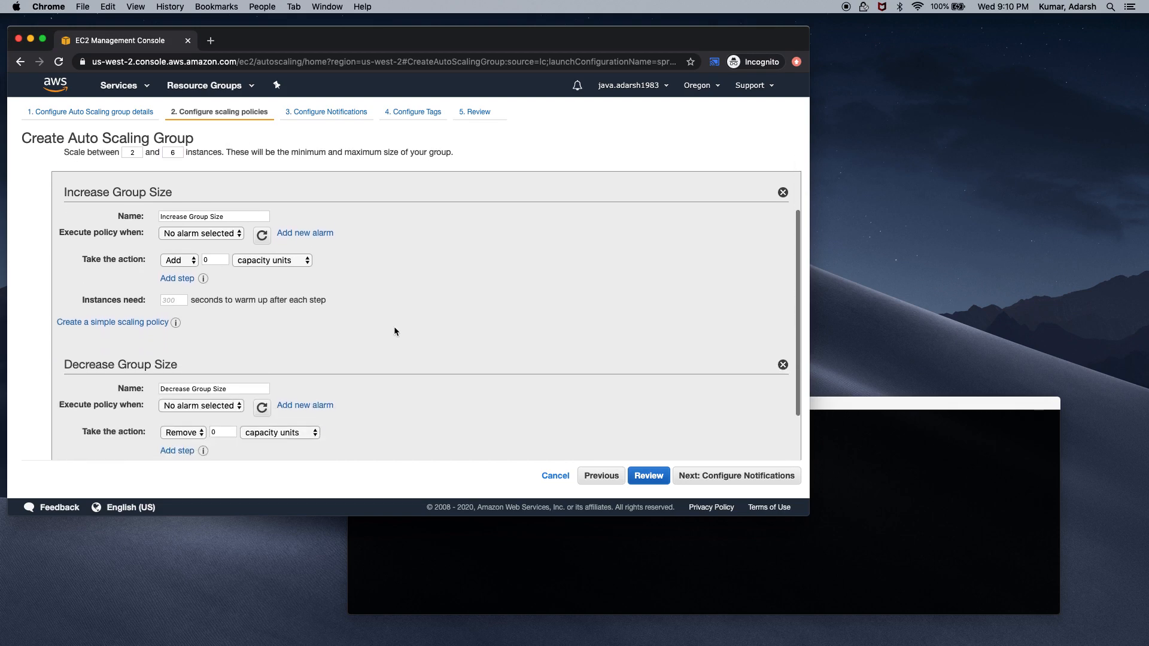
pyautogui.scroll(1, 394, 331)
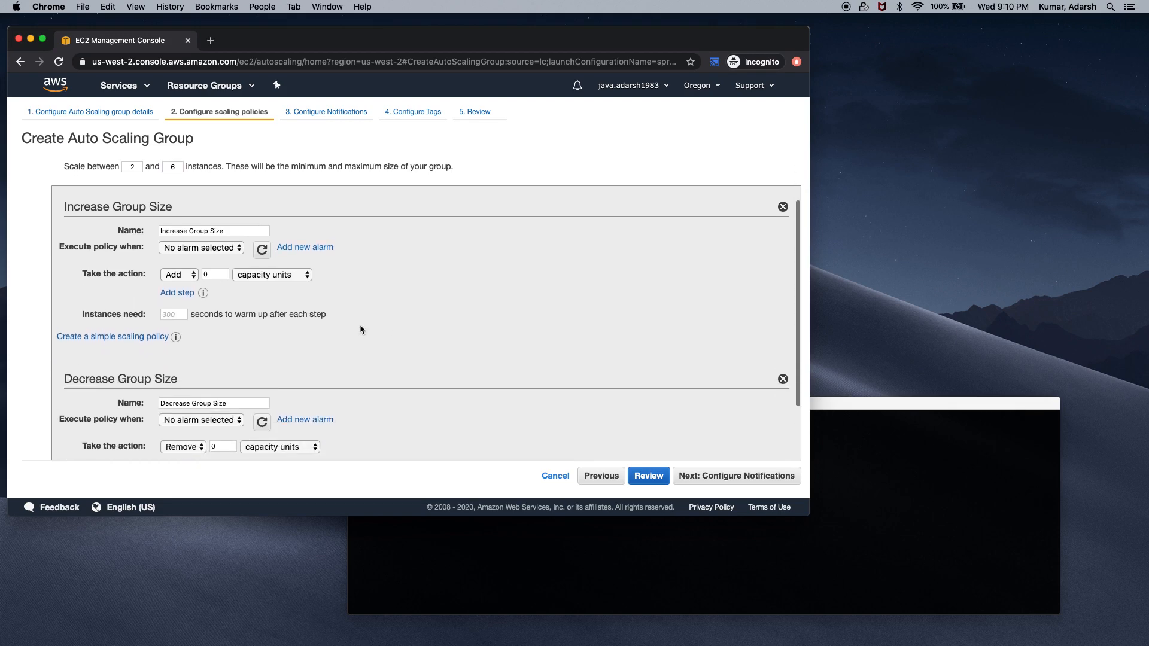
pyautogui.click(298, 246)
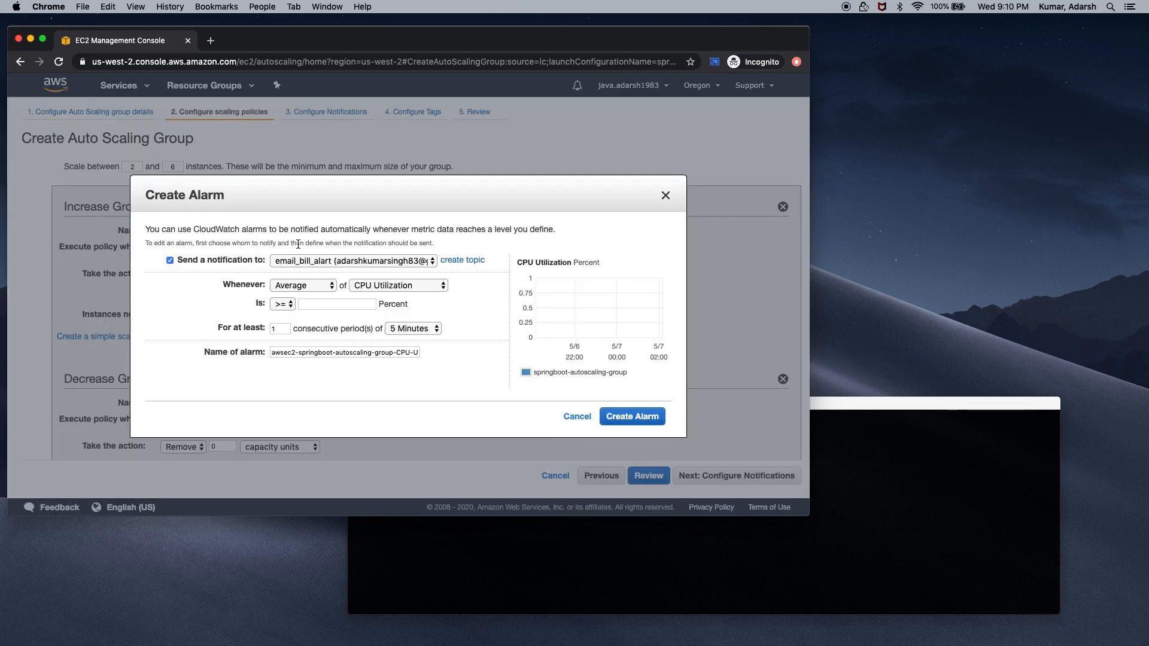
# Create a new notification topic cpuUp with the recipient's e-mail address
pyautogui.click(452, 262)
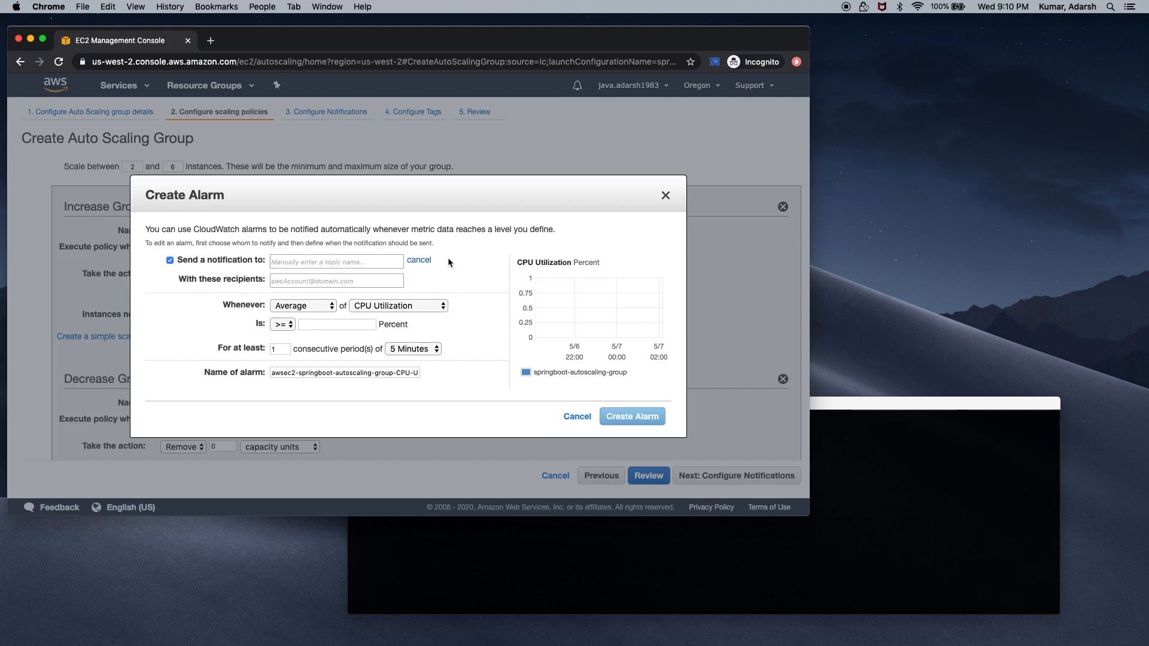
pyautogui.click(371, 263)
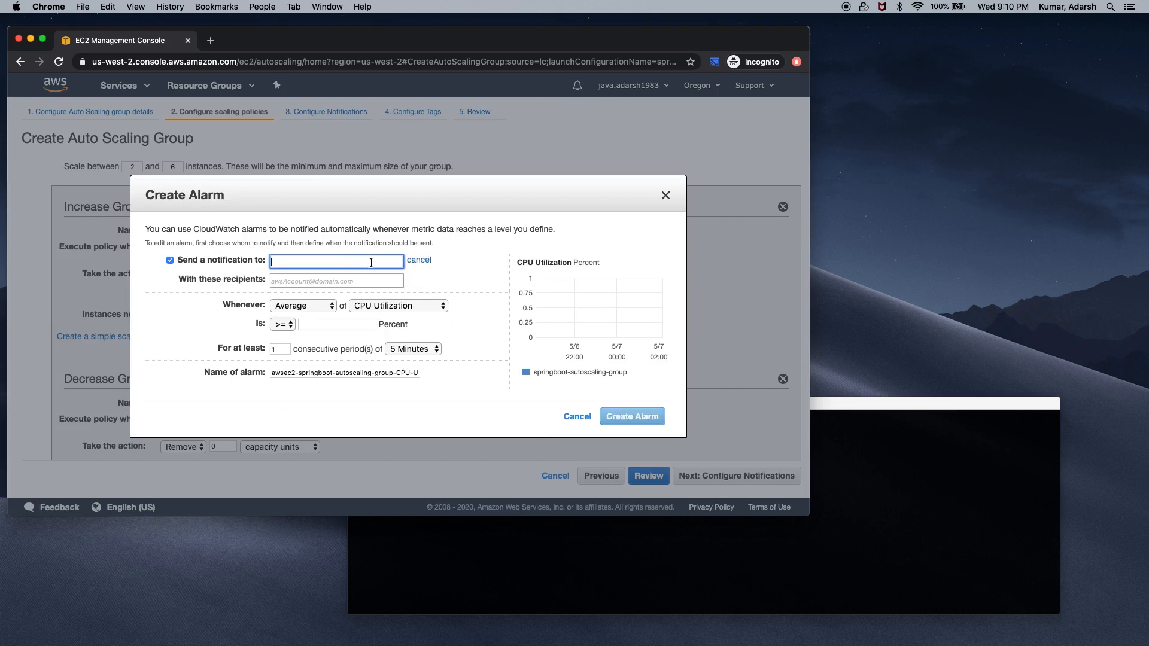
pyautogui.write('cpuUp')
pyautogui.click(367, 279)
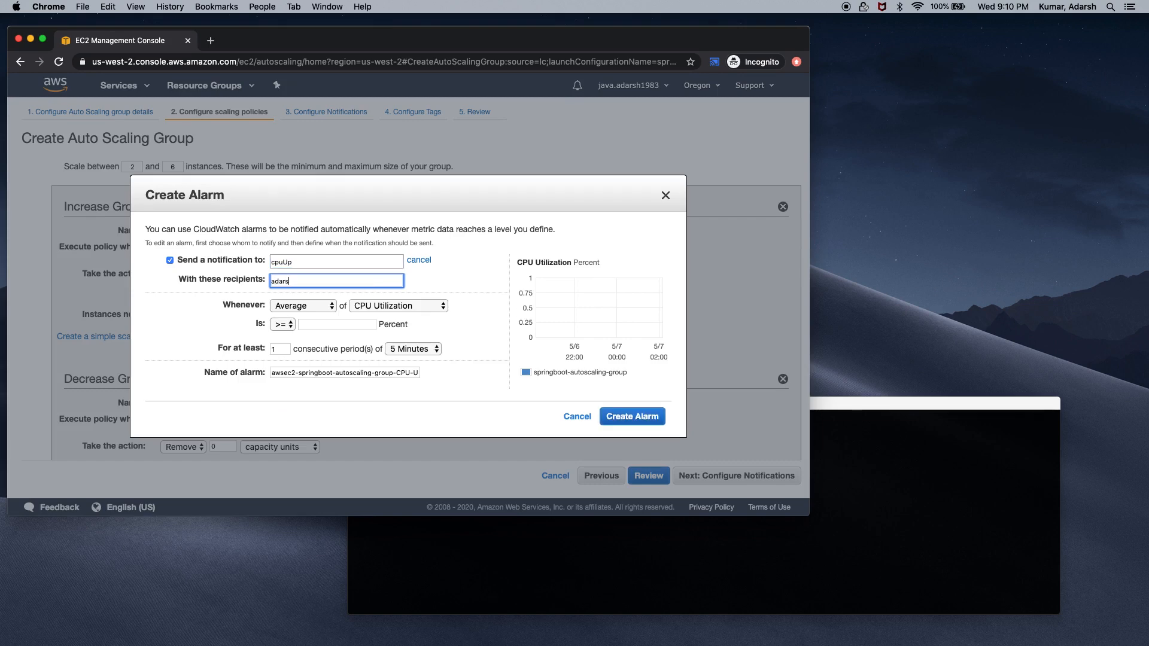
# Alarm when Sum of CPU Utilization > 10 for one 1-minute period, and create it
pyautogui.click(331, 306)
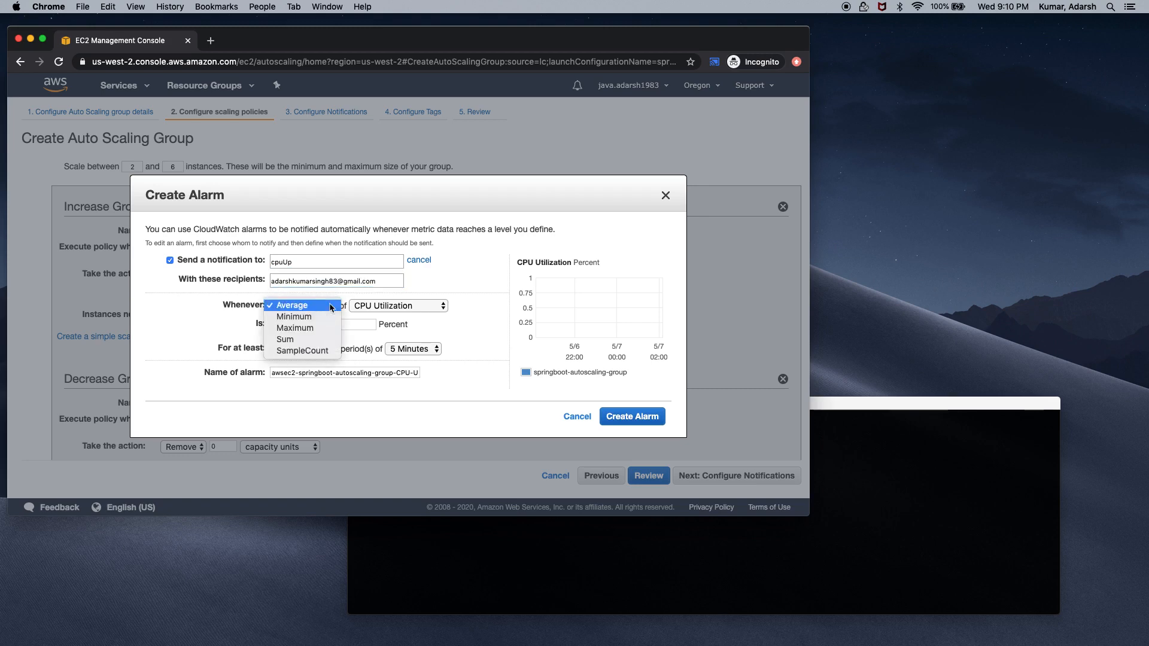
pyautogui.click(317, 340)
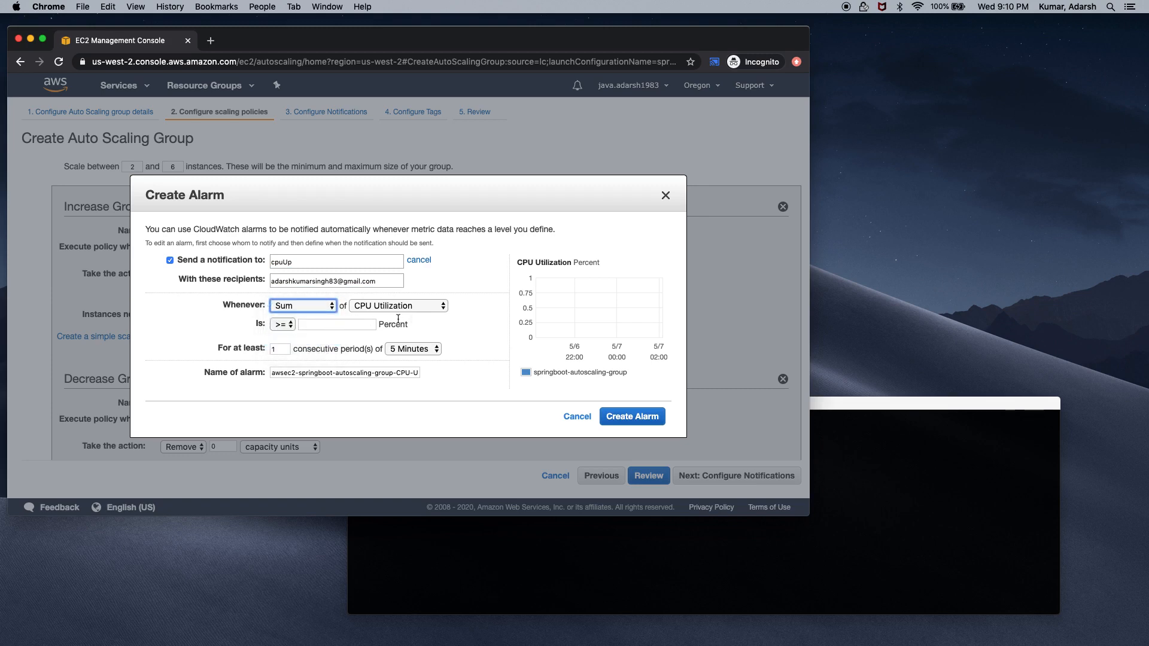
pyautogui.click(291, 324)
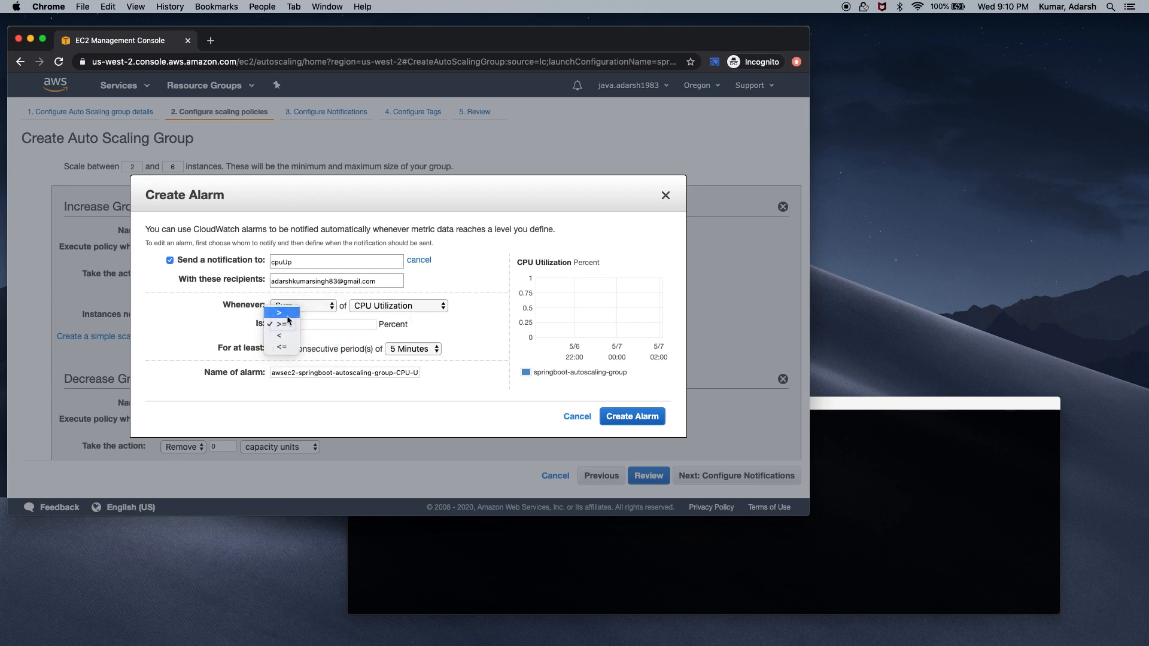
pyautogui.click(283, 309)
pyautogui.click(322, 326)
pyautogui.write('1')
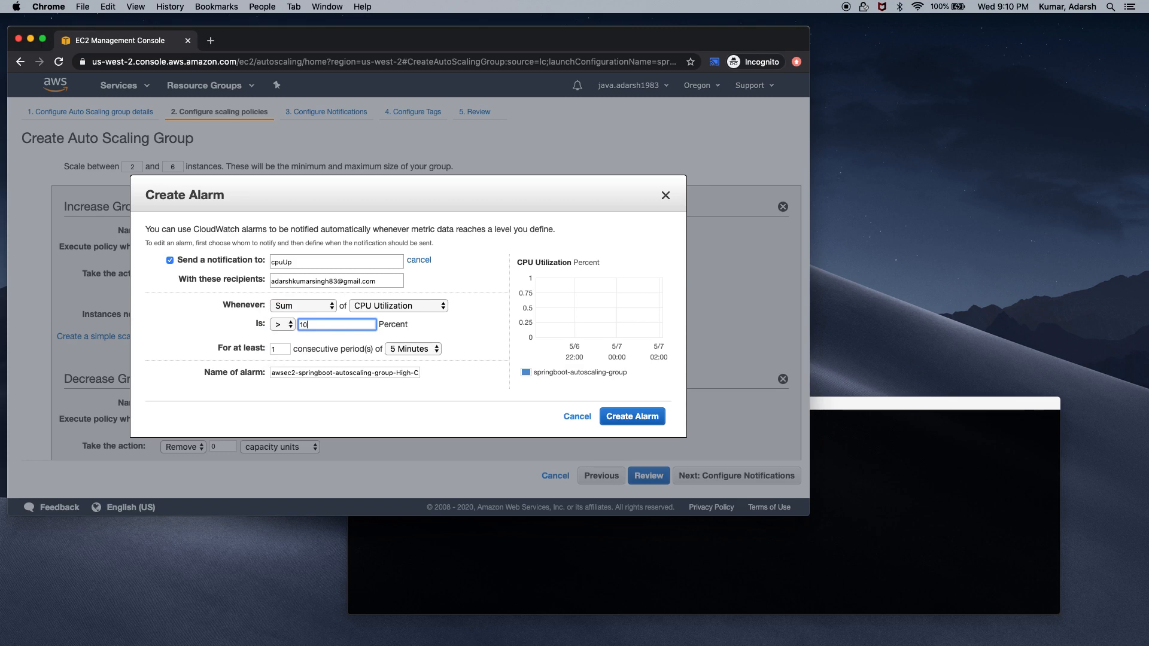
pyautogui.write('0')
pyautogui.click(413, 349)
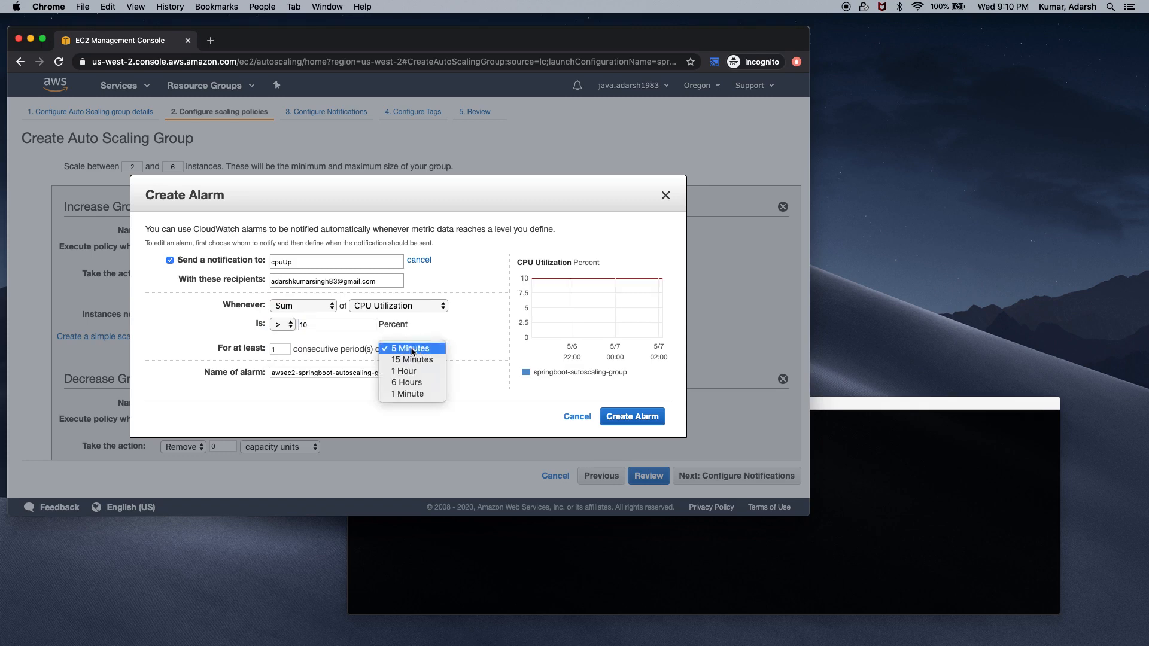
pyautogui.click(422, 393)
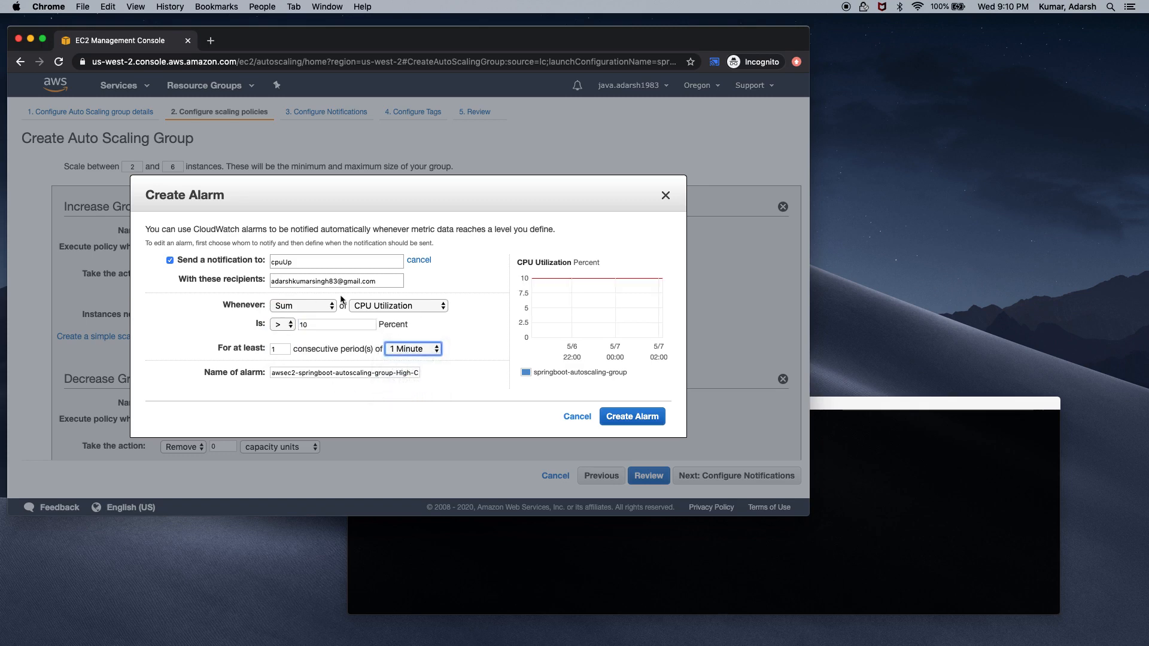
pyautogui.click(617, 418)
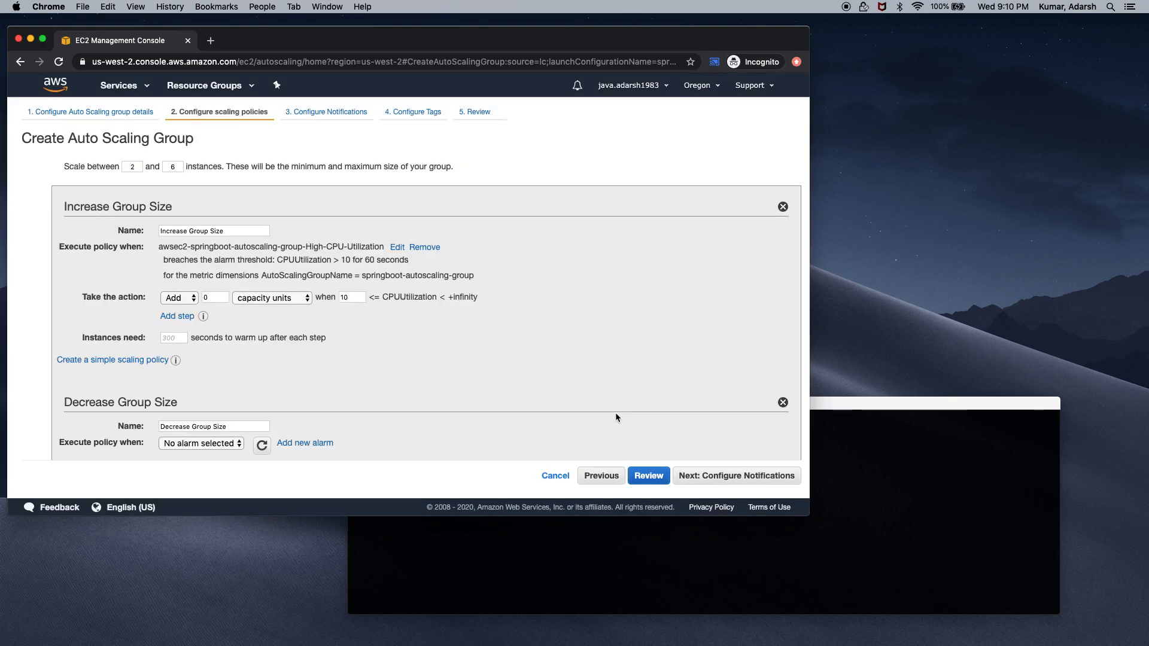
# Make the increase policy add 1 capacity unit with a 20-second instance warm-up
pyautogui.click(192, 298)
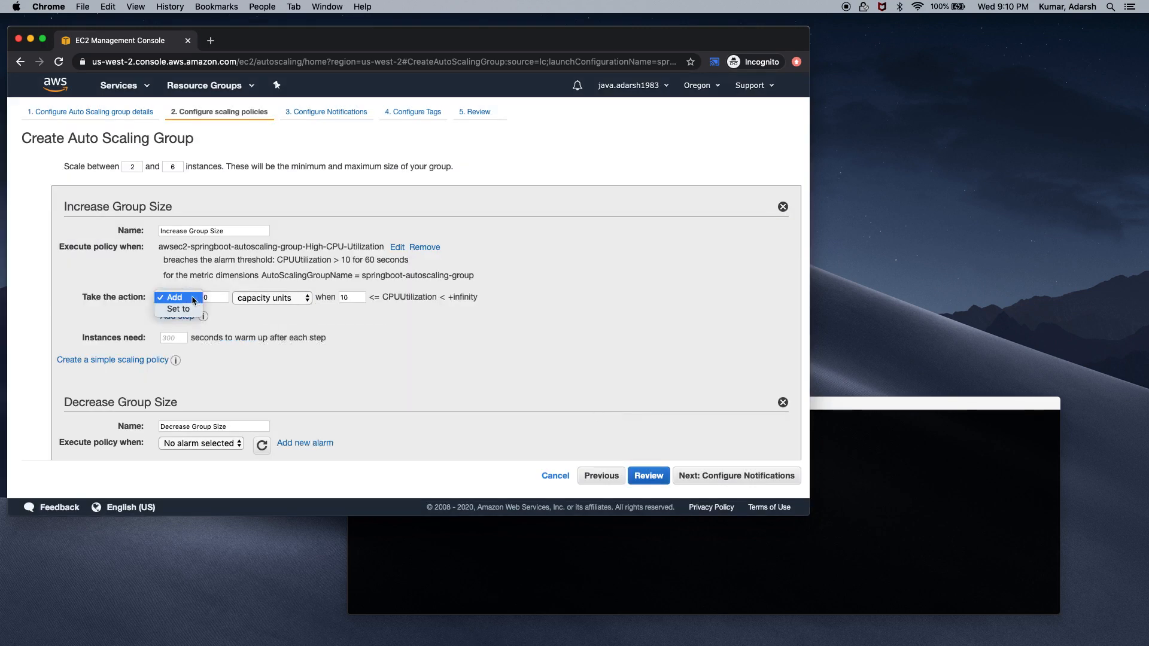
pyautogui.click(193, 297)
pyautogui.click(216, 297)
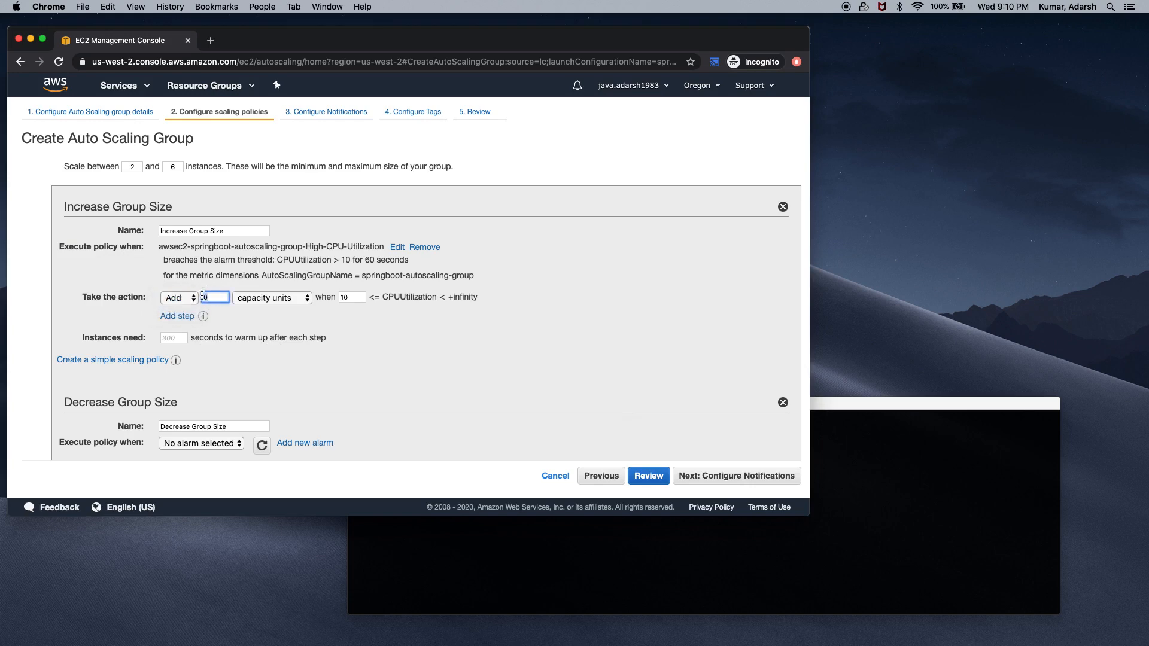
pyautogui.write('1')
pyautogui.click(309, 300)
pyautogui.click(303, 298)
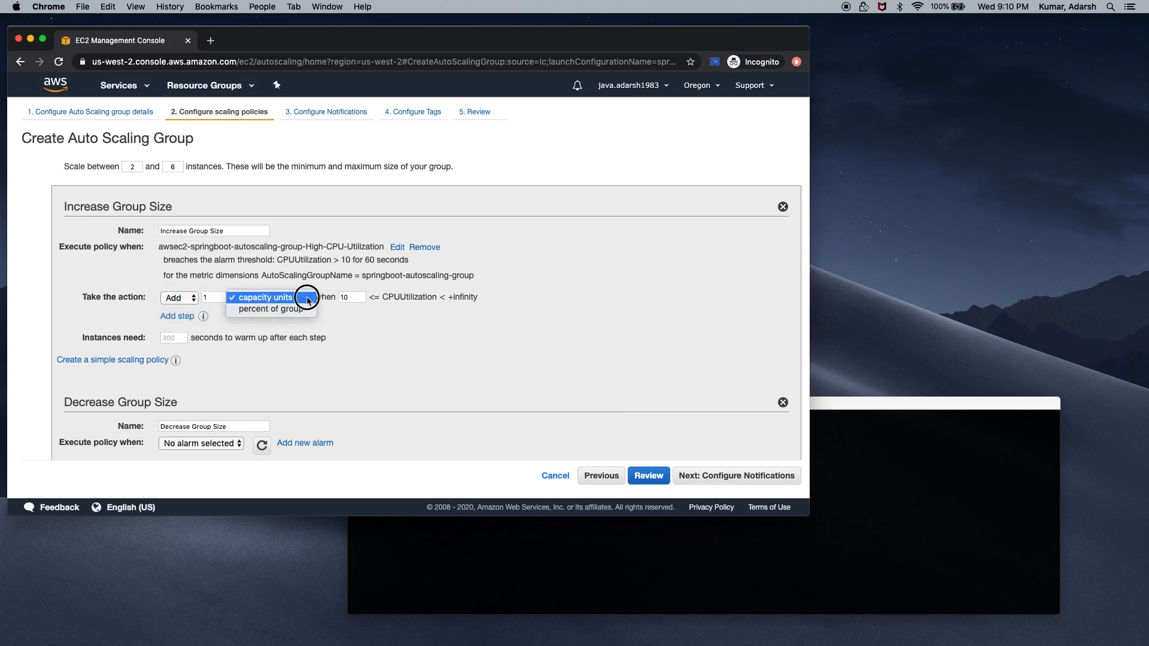
pyautogui.click(357, 297)
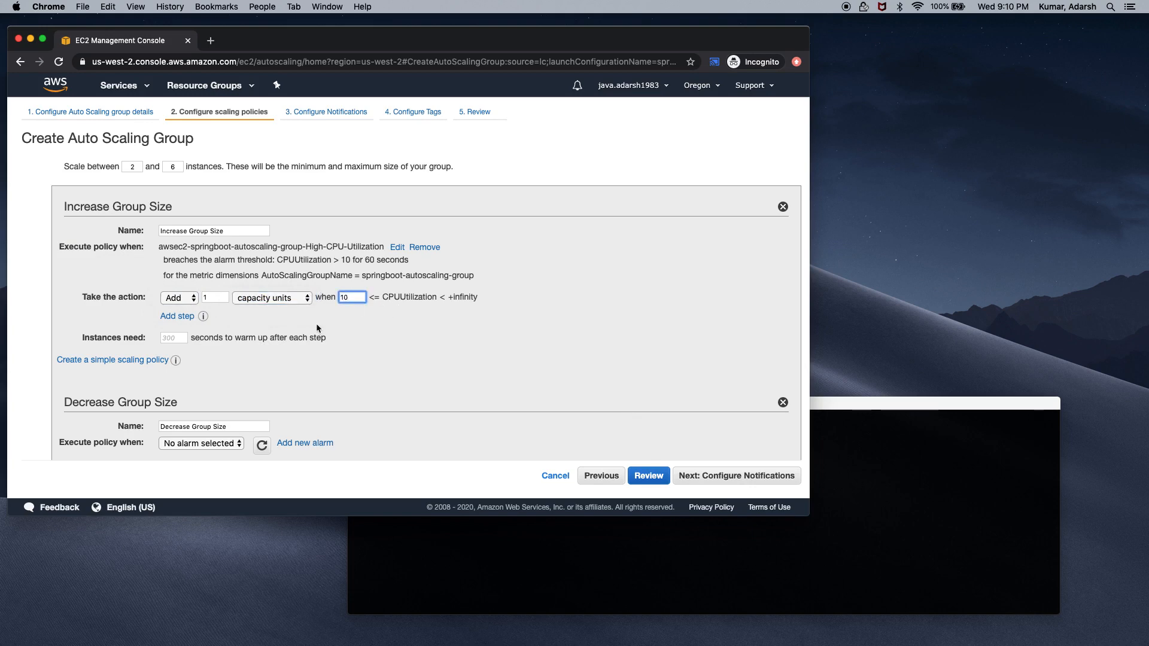
pyautogui.click(171, 337)
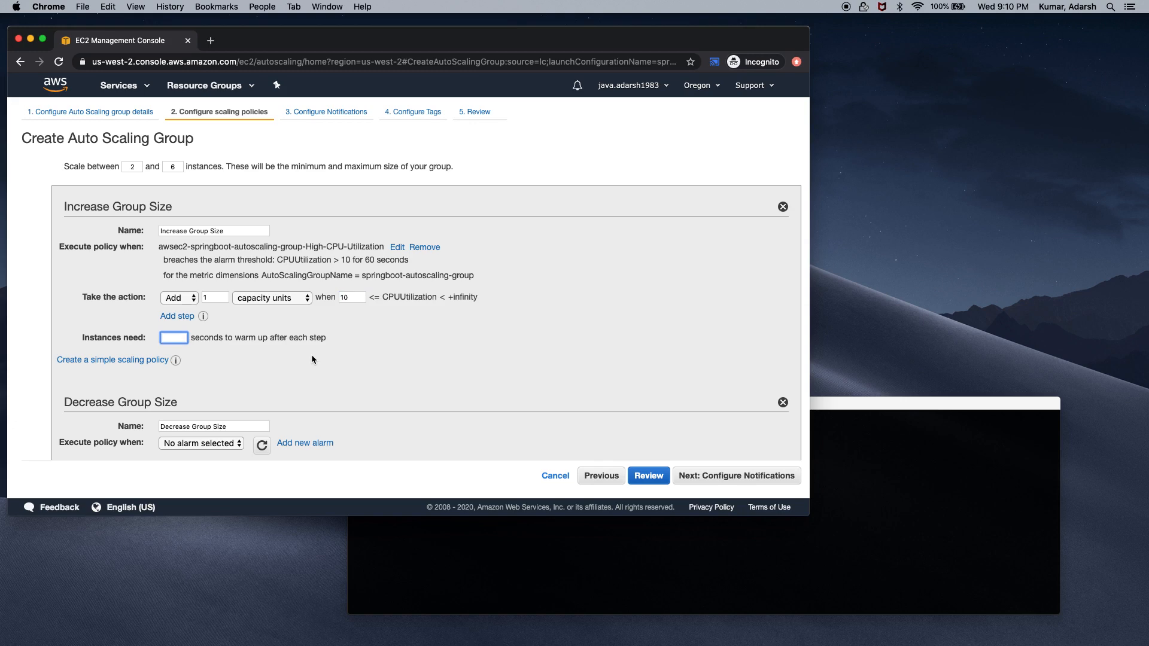
pyautogui.write('20')
pyautogui.click(184, 375)
# Start a new alarm for the Decrease Group Size policy
pyautogui.scroll(-3, 359, 373)
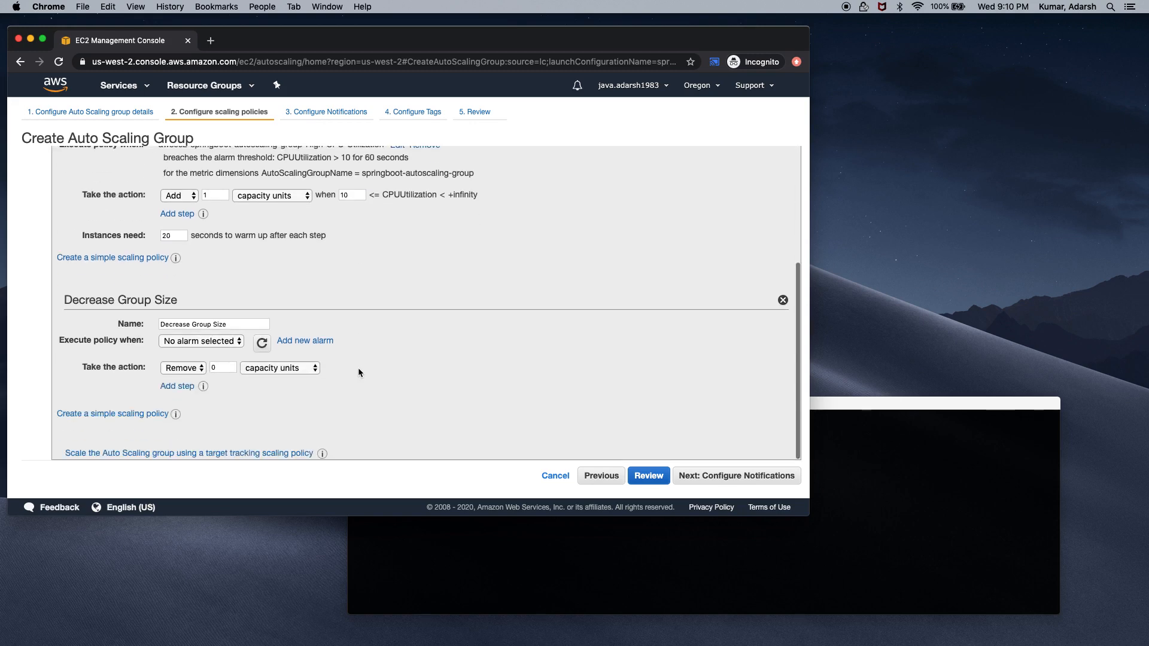
pyautogui.click(240, 341)
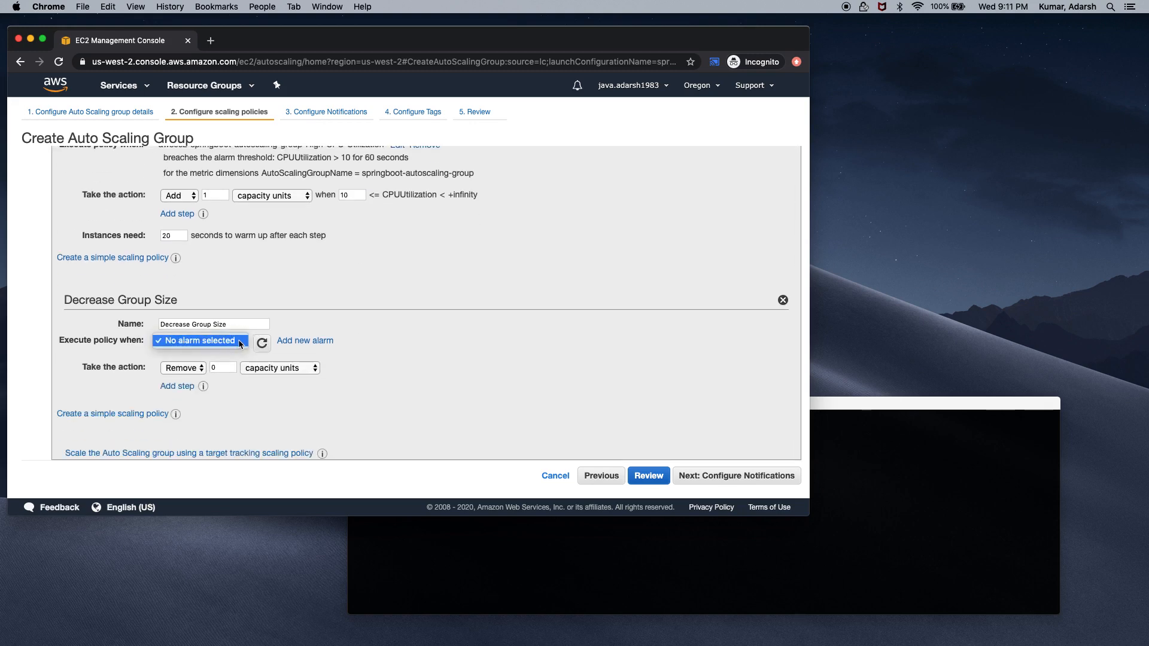
pyautogui.click(298, 340)
pyautogui.click(297, 340)
# Create a new notification topic cpuDown with the recipient's e-mail address
pyautogui.click(328, 263)
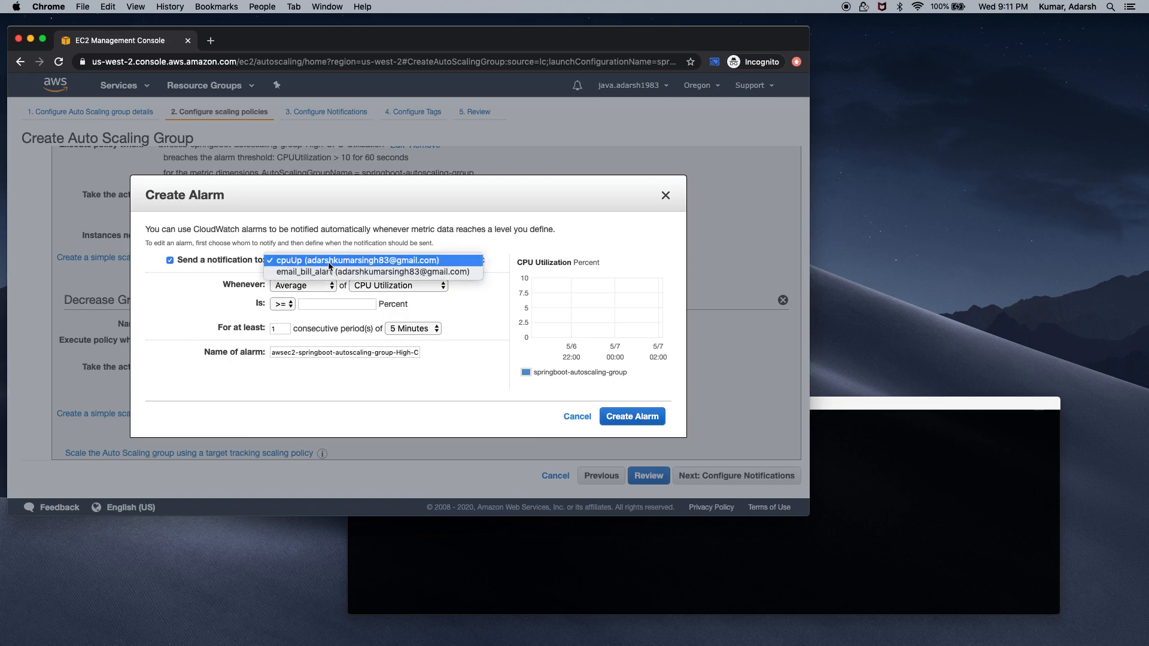
pyautogui.click(454, 244)
pyautogui.click(473, 260)
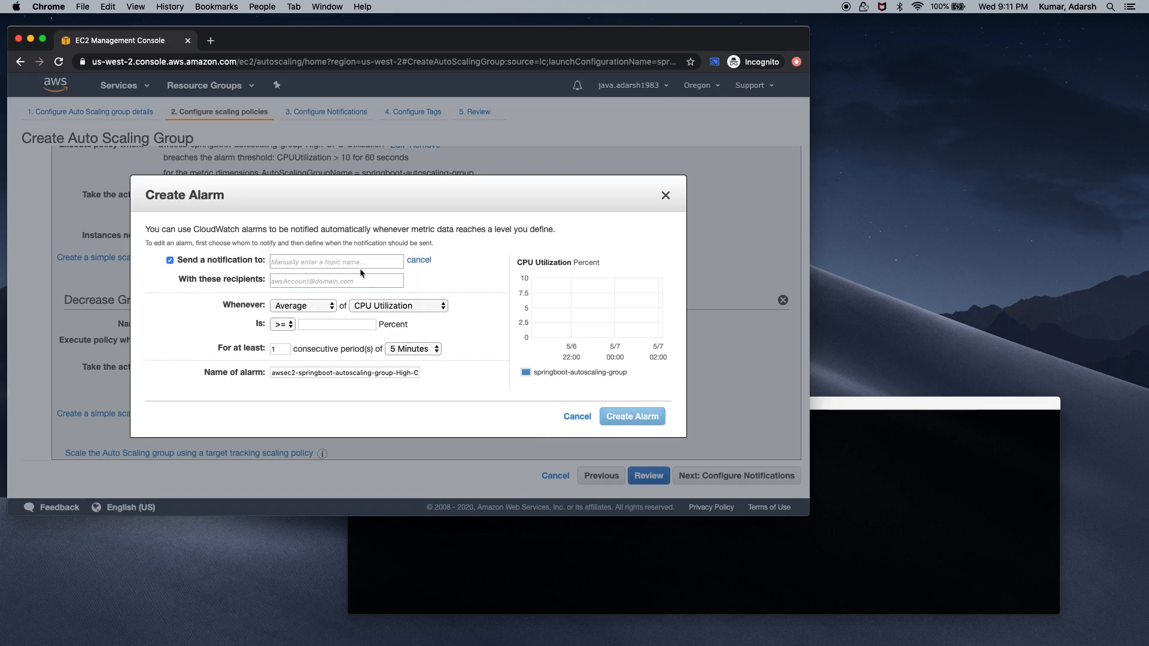
pyautogui.click(351, 262)
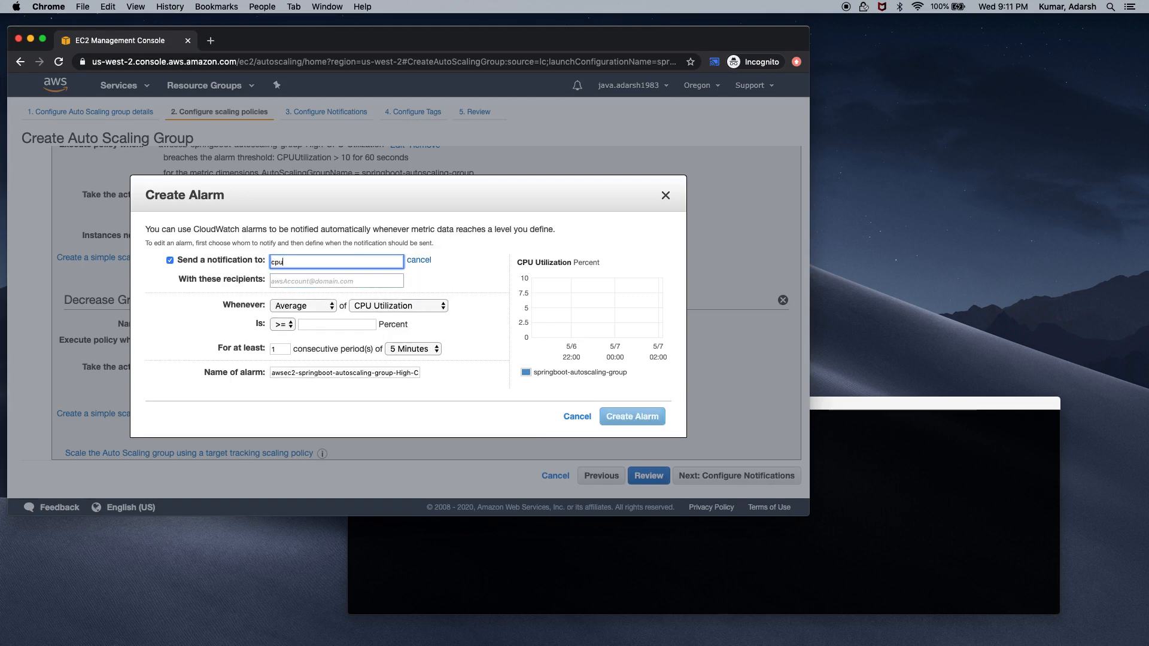
pyautogui.write('cpuDown')
pyautogui.click(355, 279)
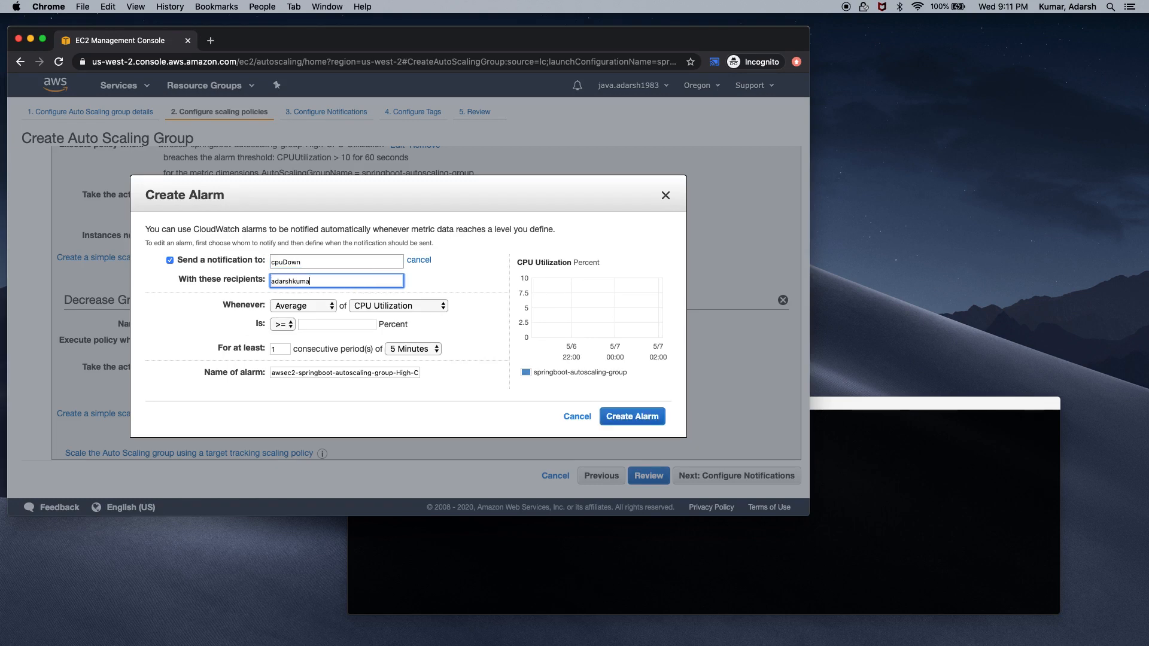
# Alarm when Sum of CPU Utilization < 10 for one 1-minute period, and create it
pyautogui.click(332, 307)
pyautogui.click(311, 339)
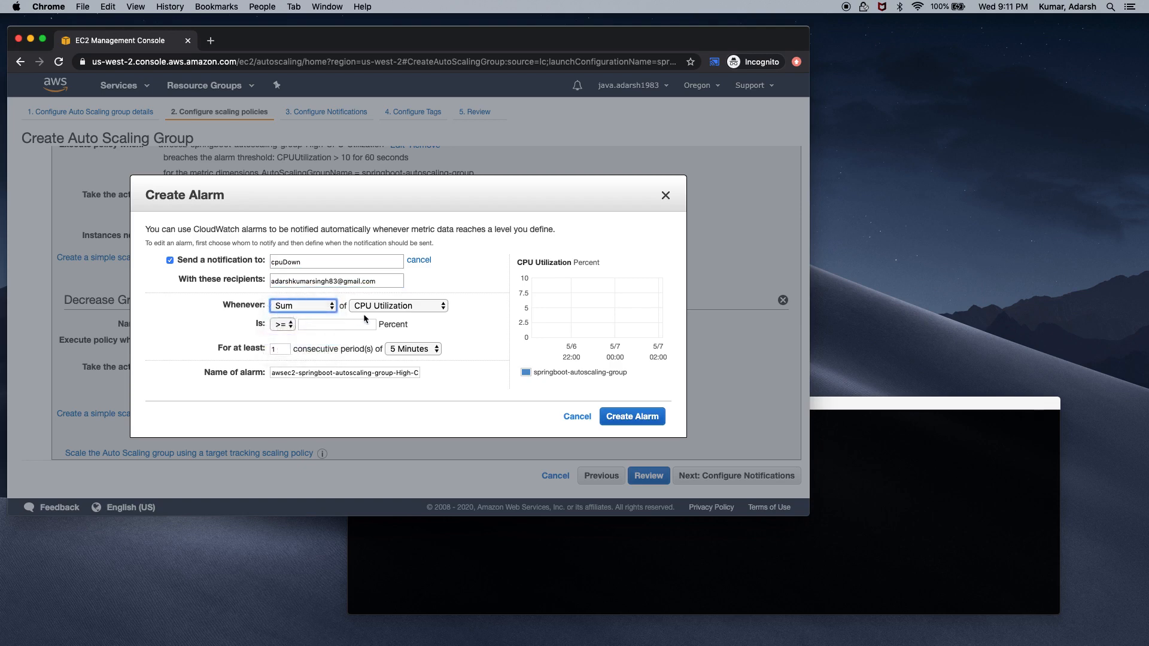
pyautogui.click(291, 325)
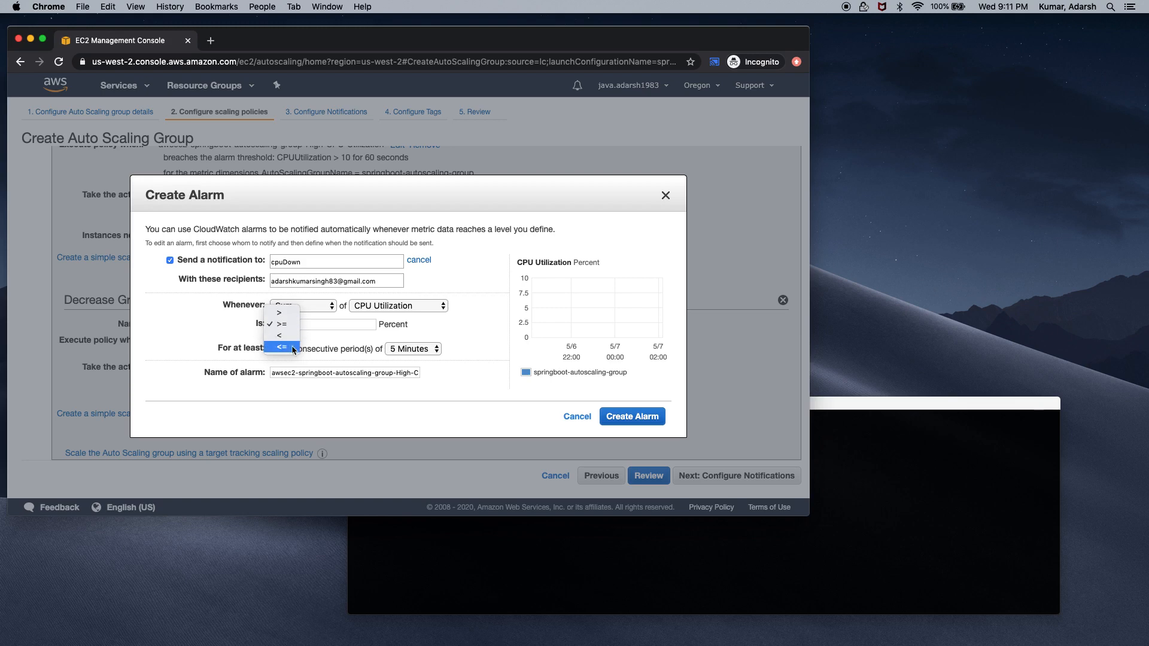
pyautogui.click(292, 349)
pyautogui.click(320, 325)
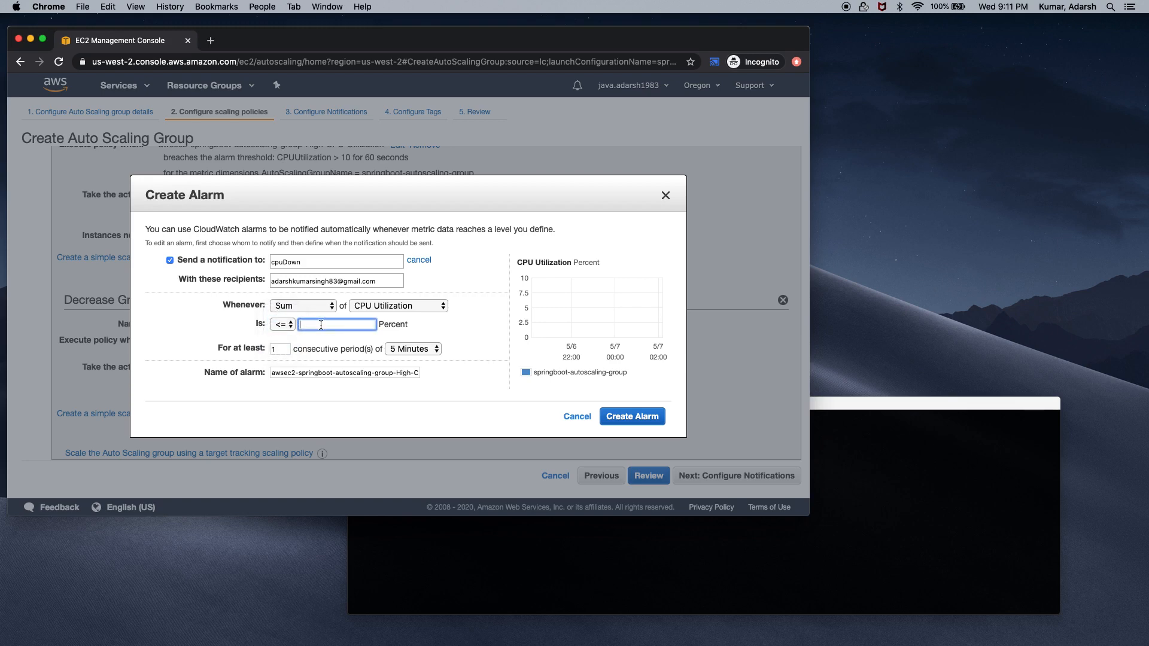
pyautogui.click(290, 325)
pyautogui.click(284, 313)
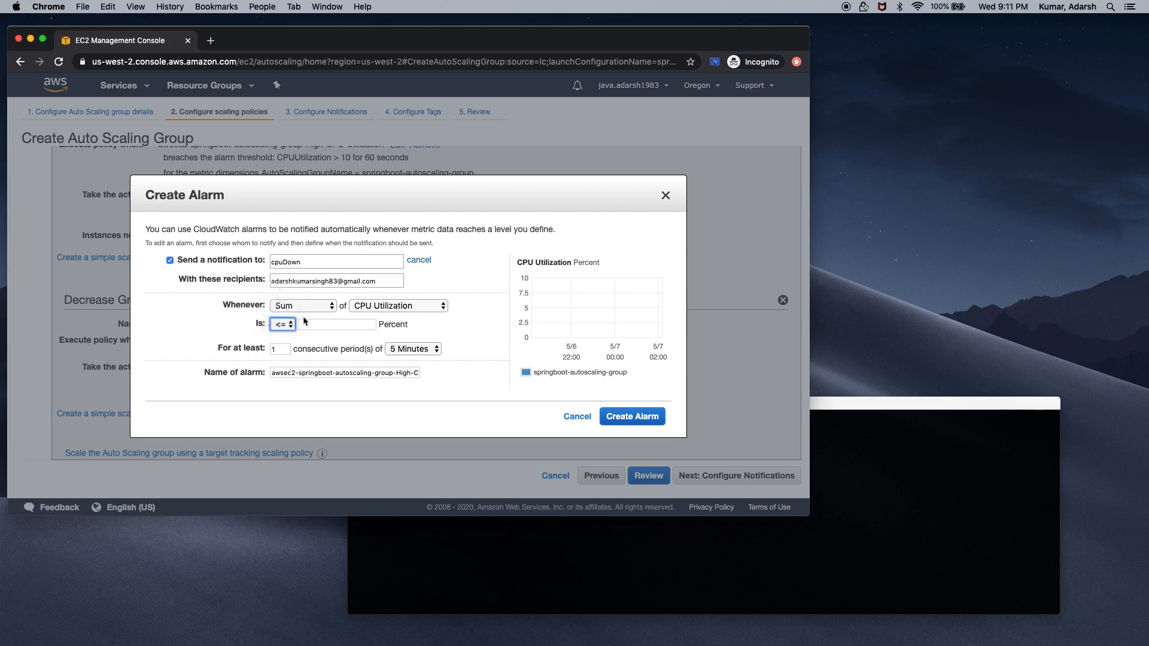
pyautogui.click(317, 323)
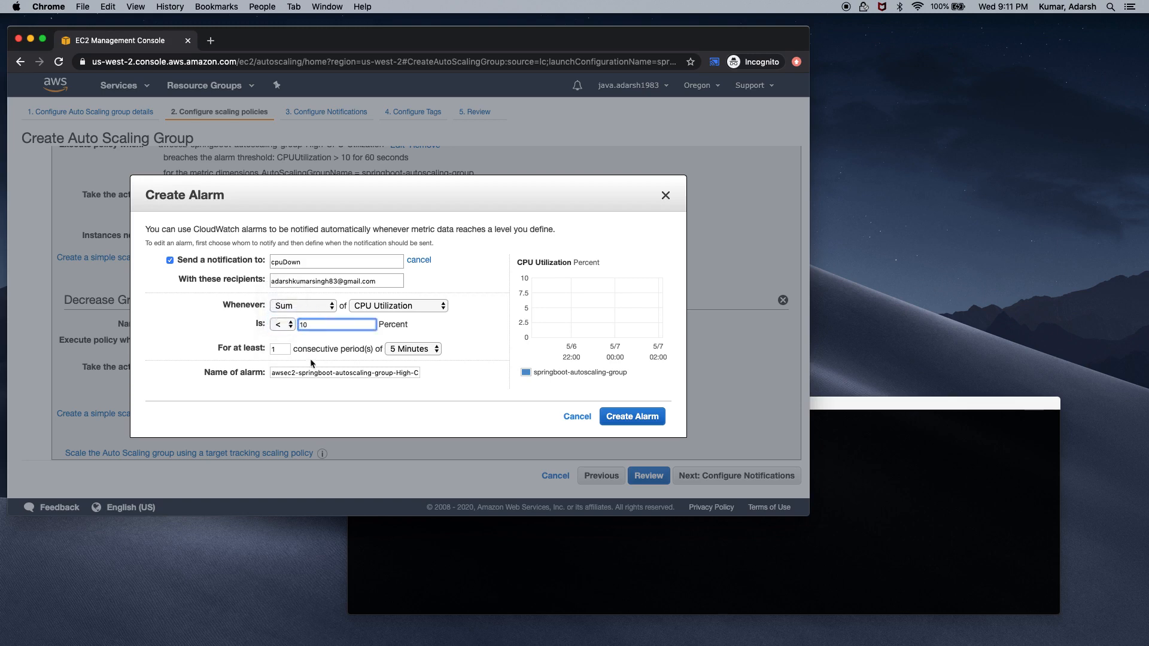
pyautogui.click(288, 350)
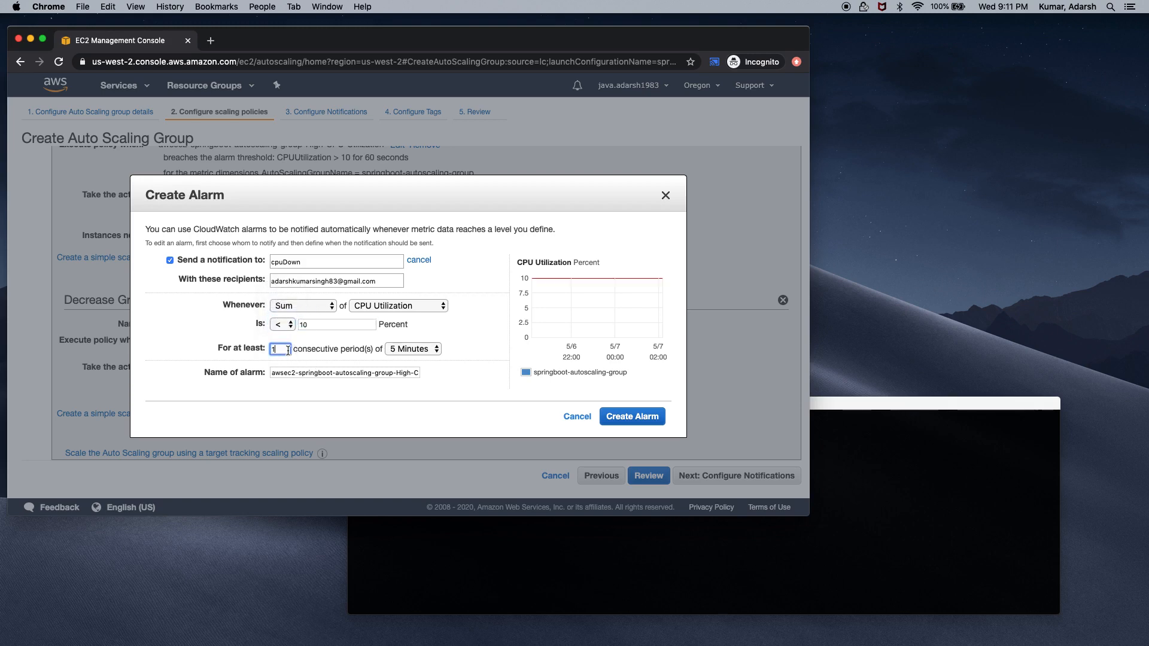
pyautogui.click(416, 350)
pyautogui.click(422, 393)
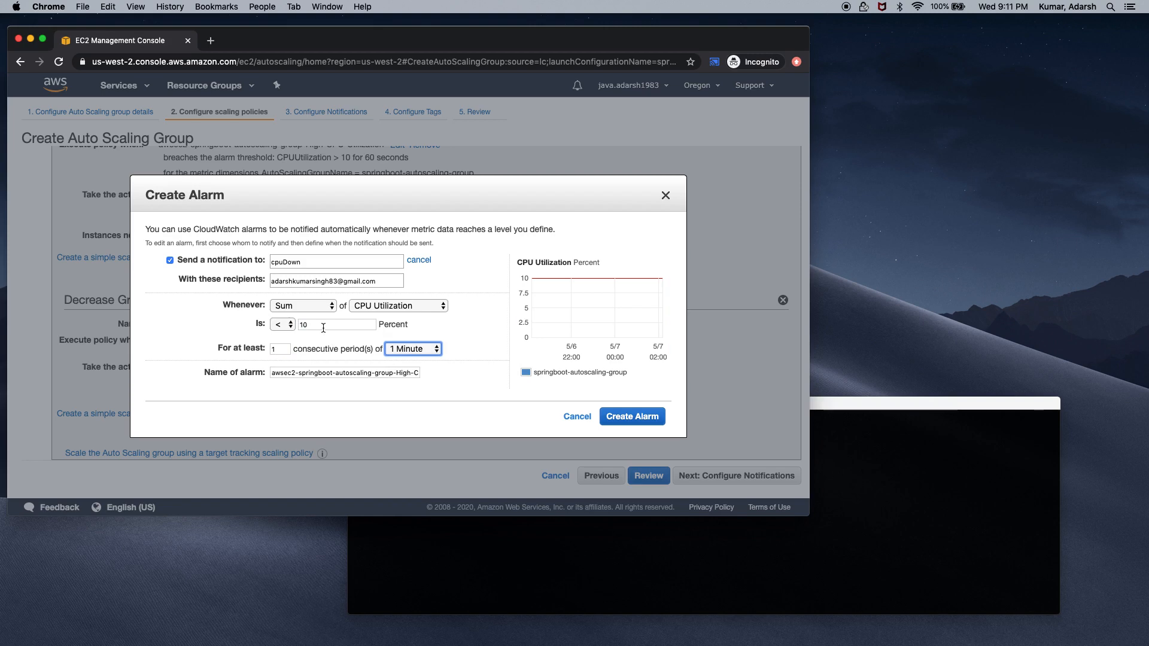
pyautogui.click(620, 417)
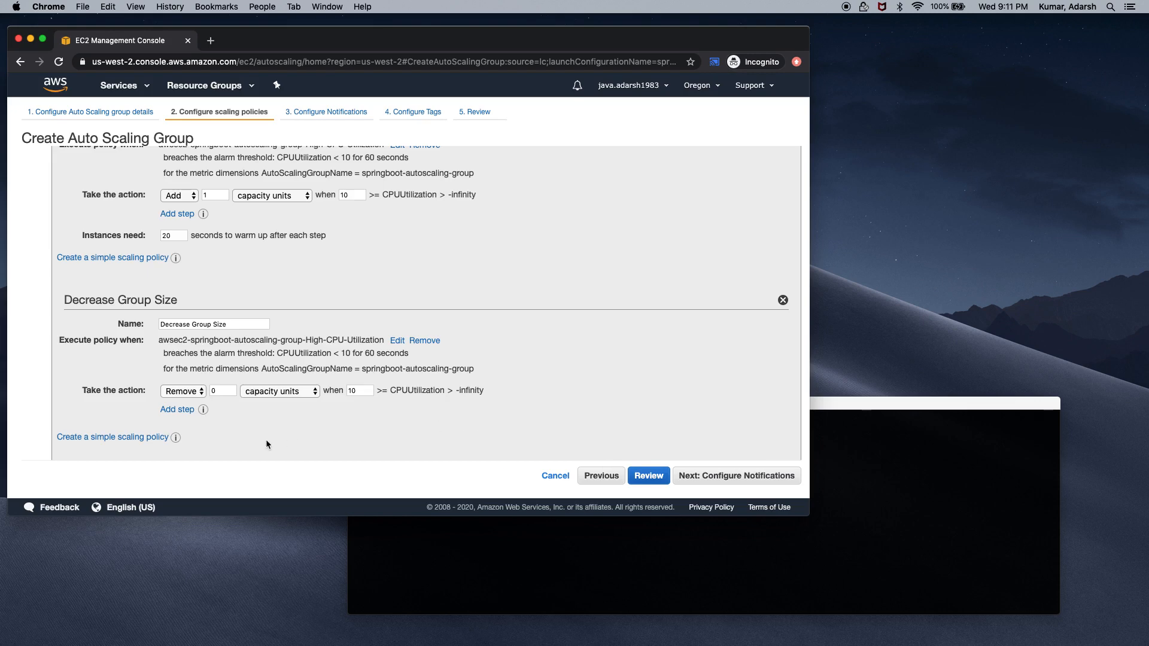
# Set the Decrease Group Size policy to remove 1 instance
pyautogui.scroll(-1, 266, 439)
pyautogui.click(218, 366)
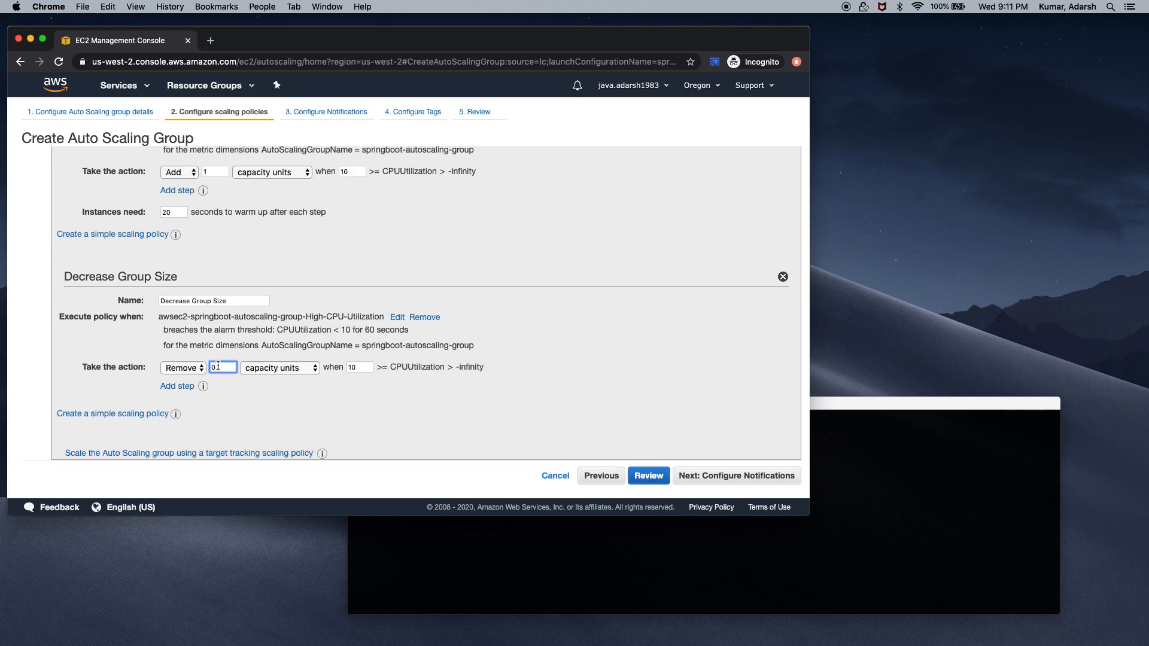
pyautogui.click(293, 392)
# Review the increase policy's threshold of 10 and 20-second warm-up, then continue to notifications
pyautogui.scroll(-1, 303, 413)
pyautogui.scroll(3, 474, 293)
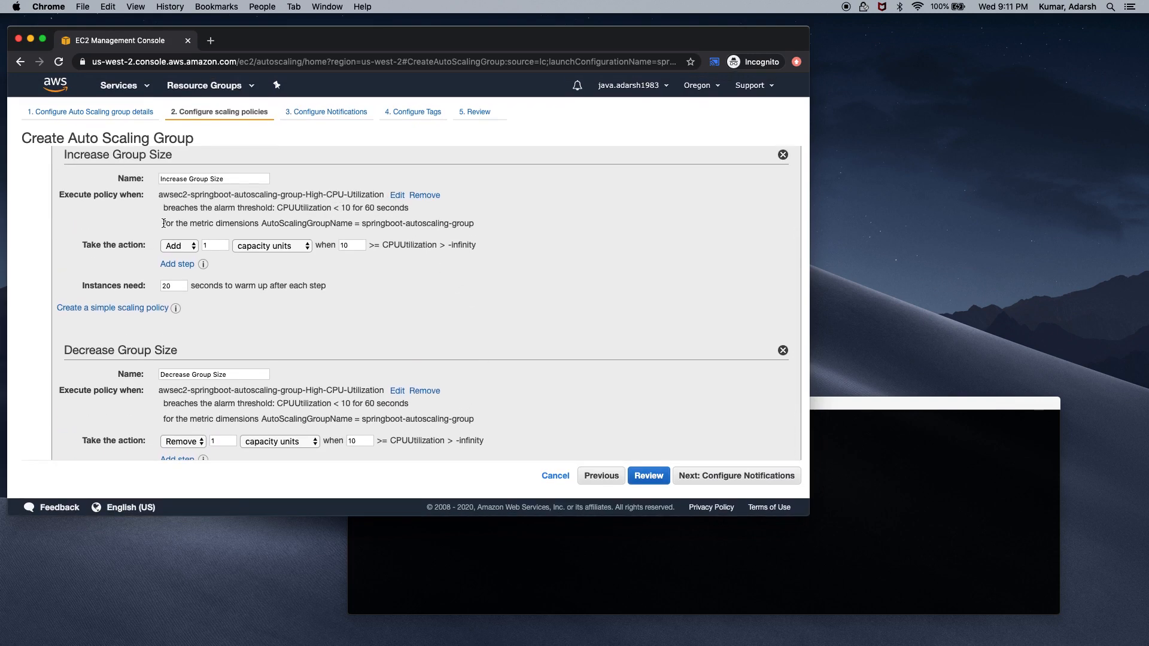
pyautogui.scroll(3, 208, 224)
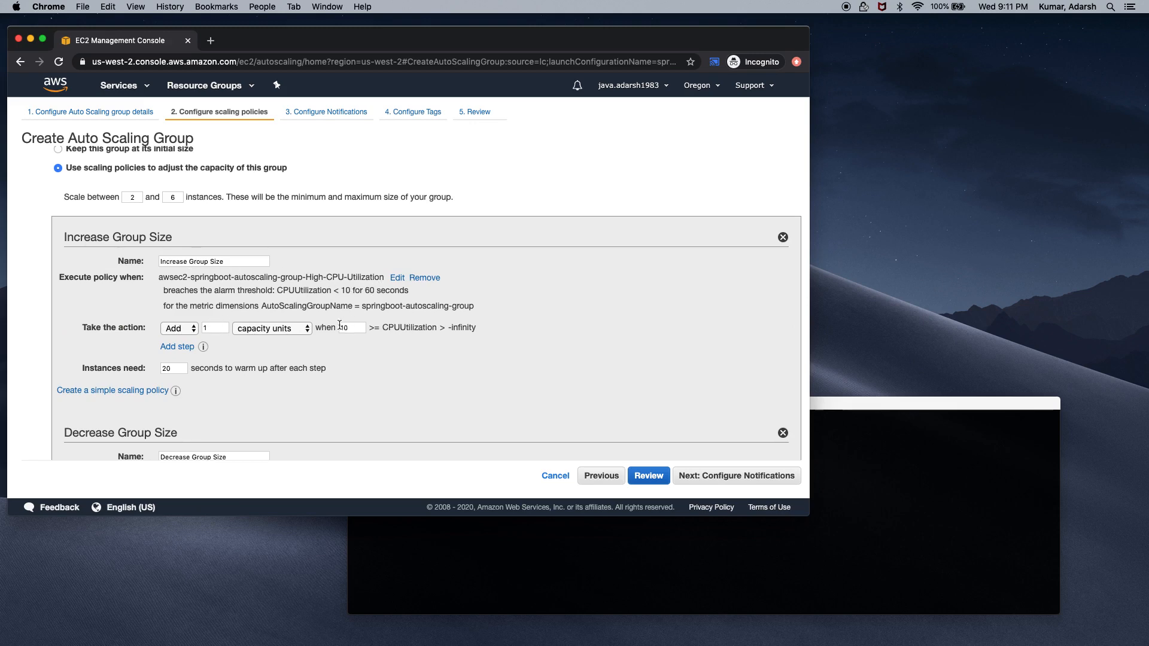
pyautogui.moveTo(363, 330); pyautogui.dragTo(338, 331)
pyautogui.scroll(-5, 240, 399)
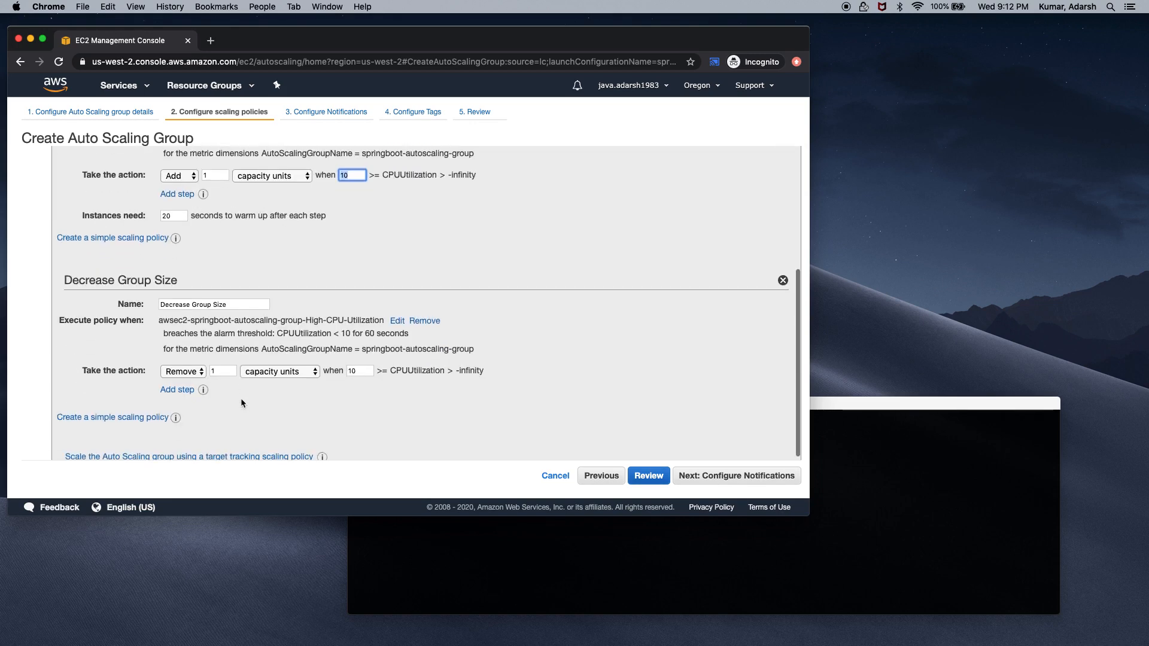
pyautogui.click(176, 215)
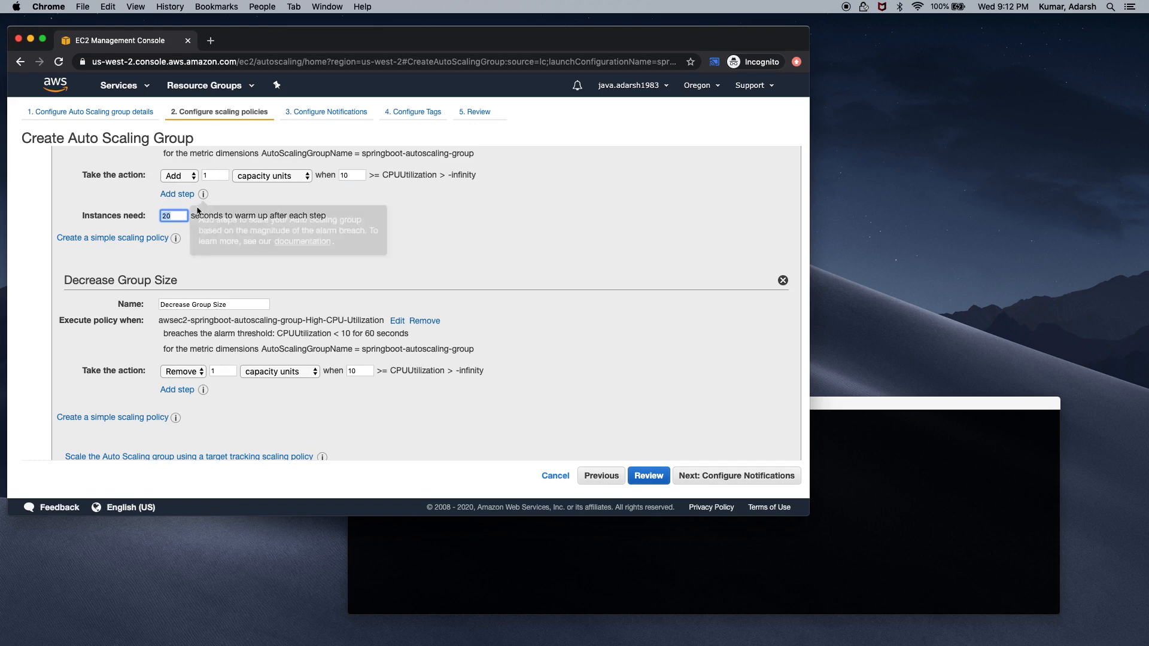
pyautogui.scroll(-1, 254, 252)
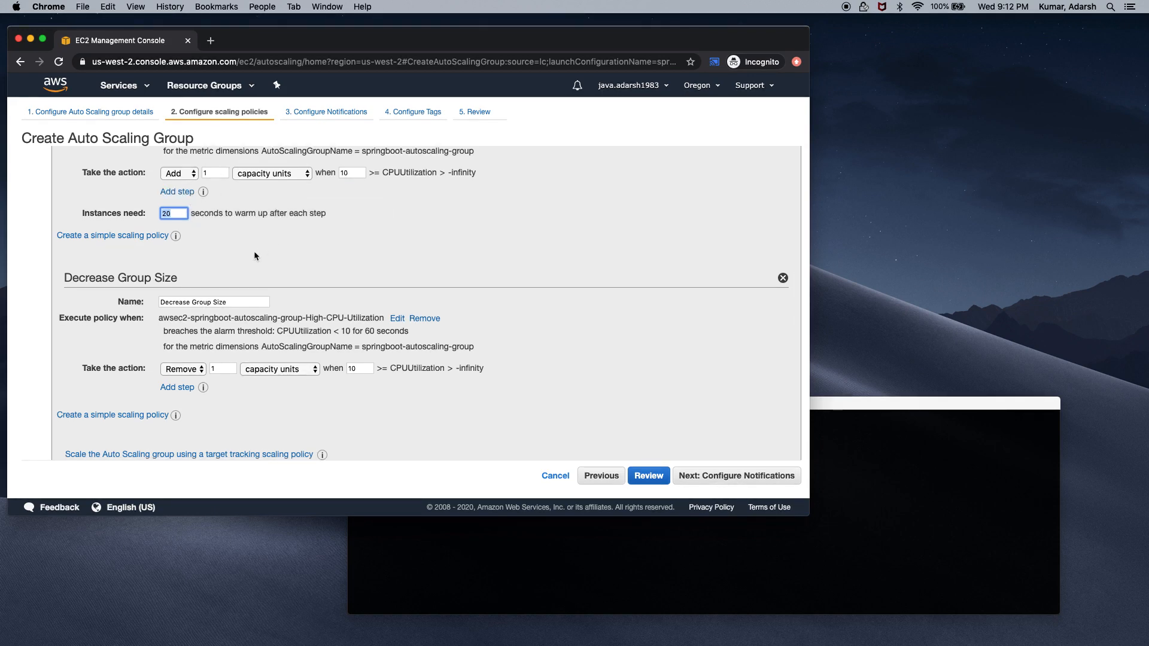
pyautogui.click(697, 476)
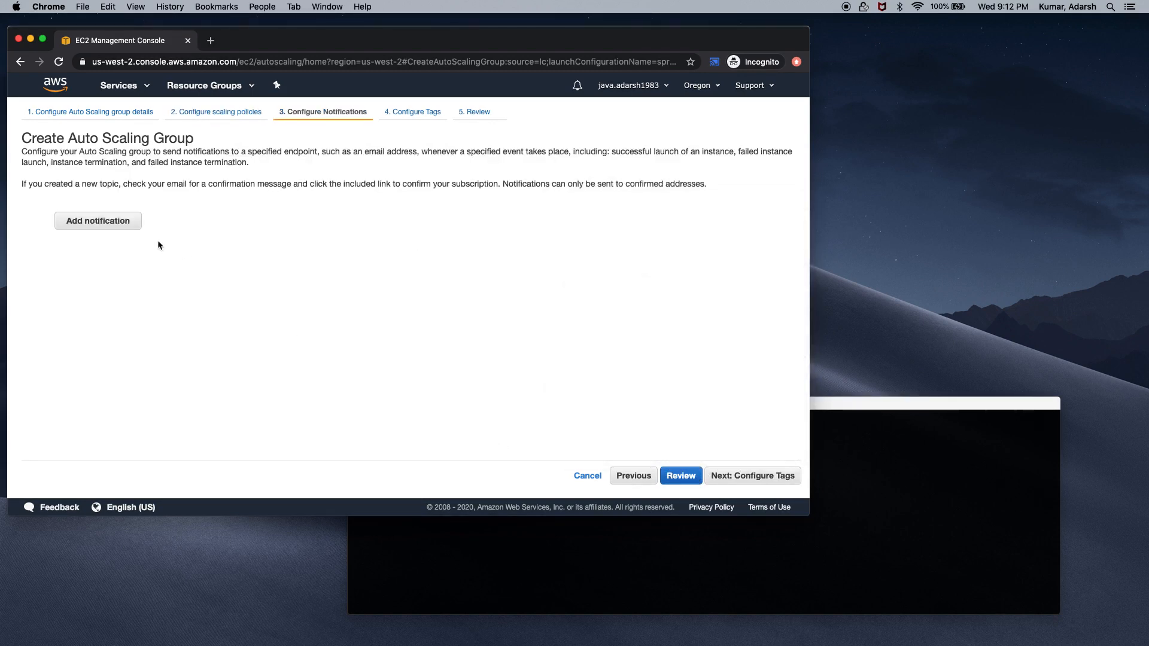
# Add a notification to new topic springboot-autoscaling-notification with the recipient's e-mail, then continue to tags
pyautogui.click(131, 226)
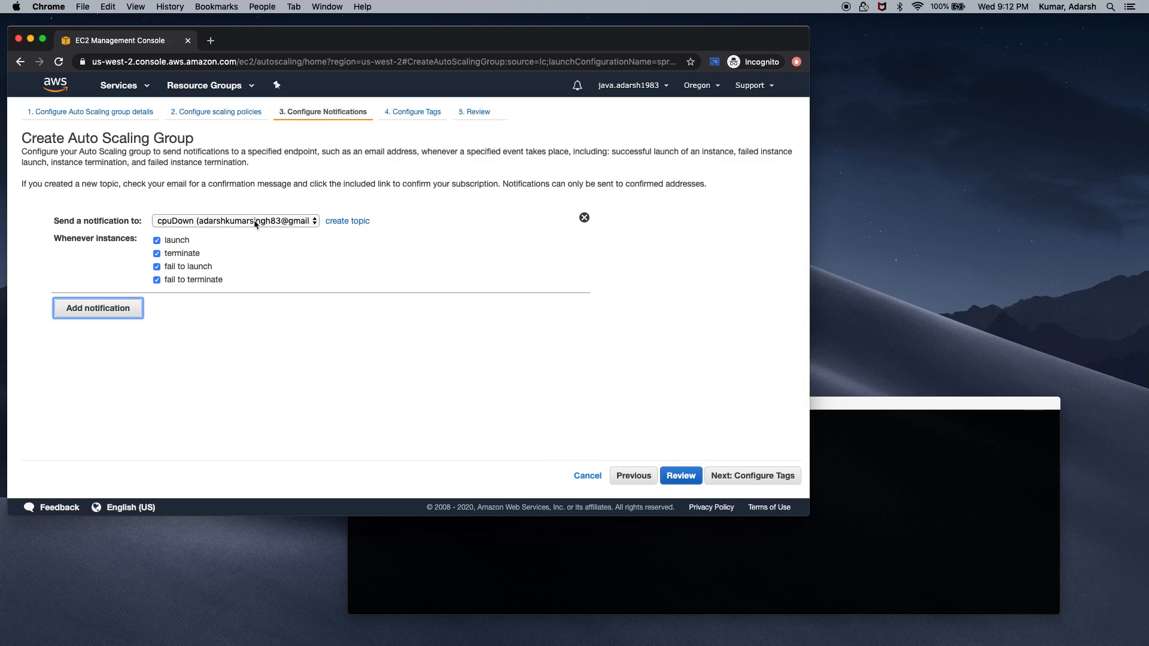
pyautogui.click(336, 221)
pyautogui.click(257, 223)
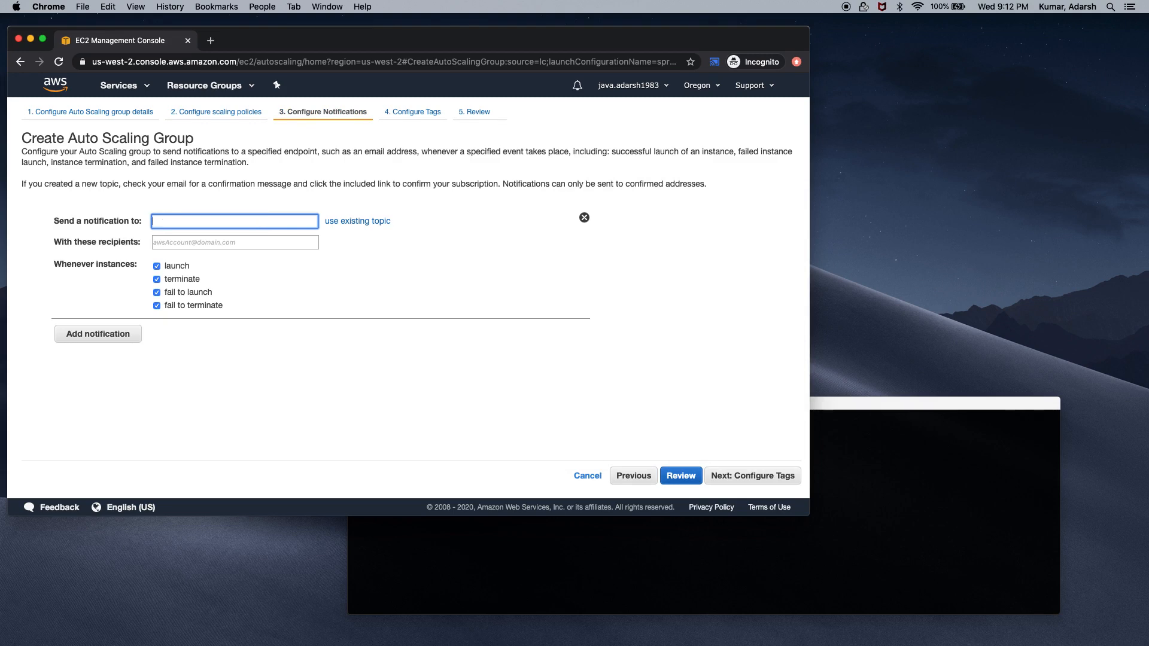
pyautogui.write('springboot-autoscaling-notification')
pyautogui.press('Tab')
pyautogui.write('ad')
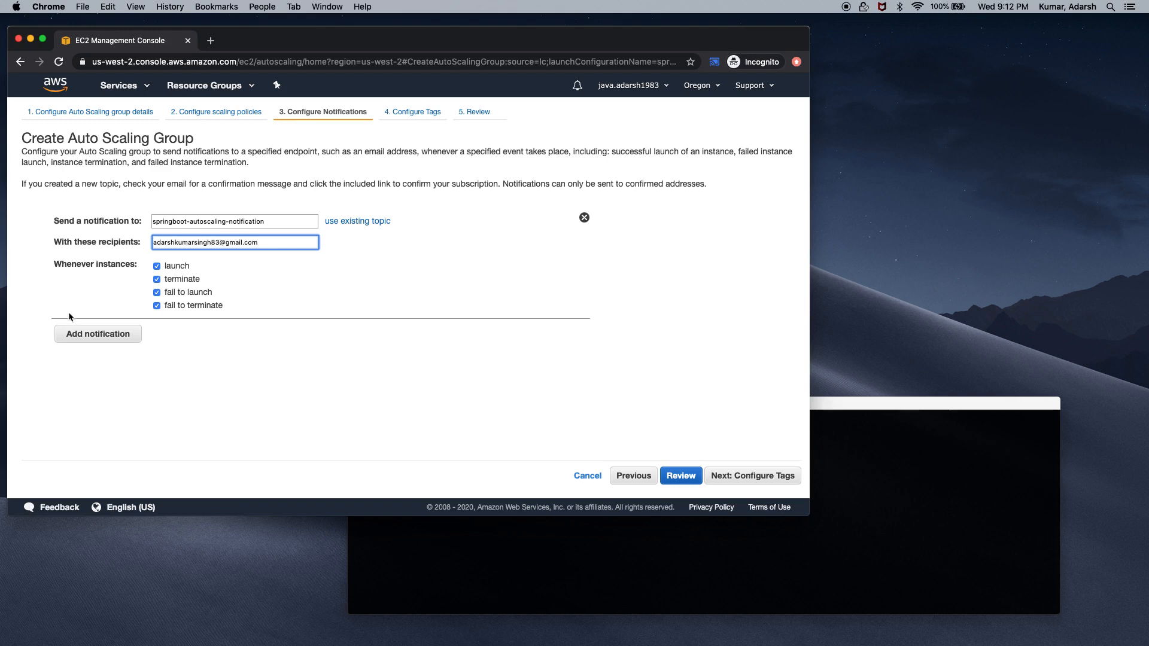
pyautogui.click(742, 476)
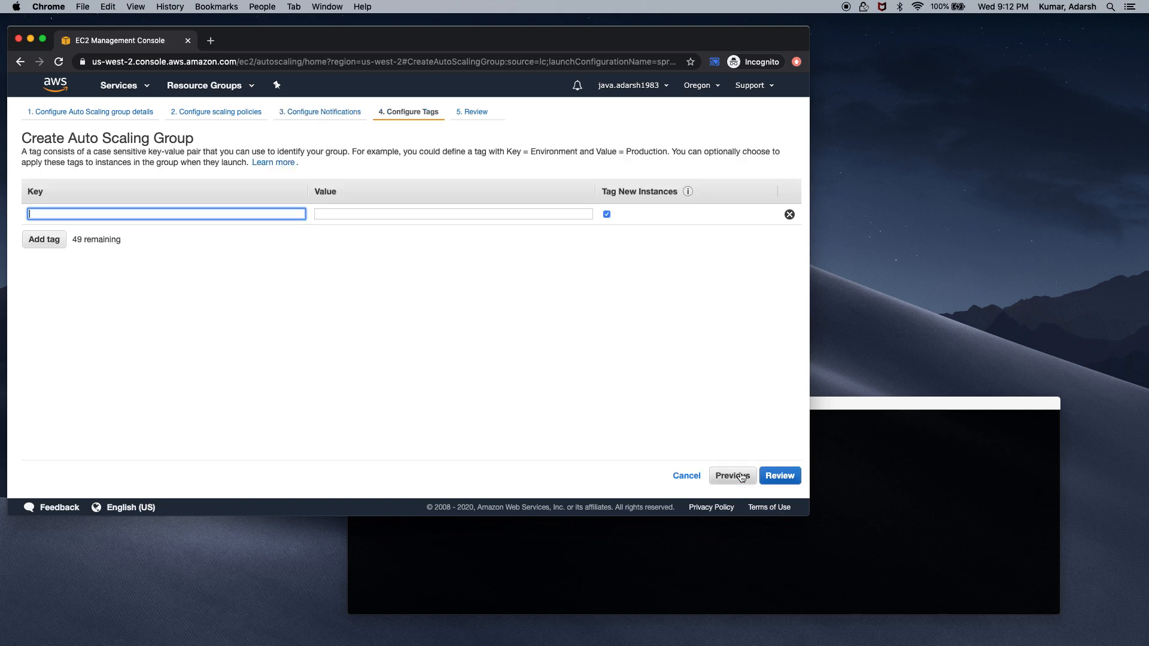
# Tag the group name = springboot-autoscaling-group and create it from the Review step
pyautogui.click(240, 213)
pyautogui.write('name')
pyautogui.press('Tab')
pyautogui.write('s')
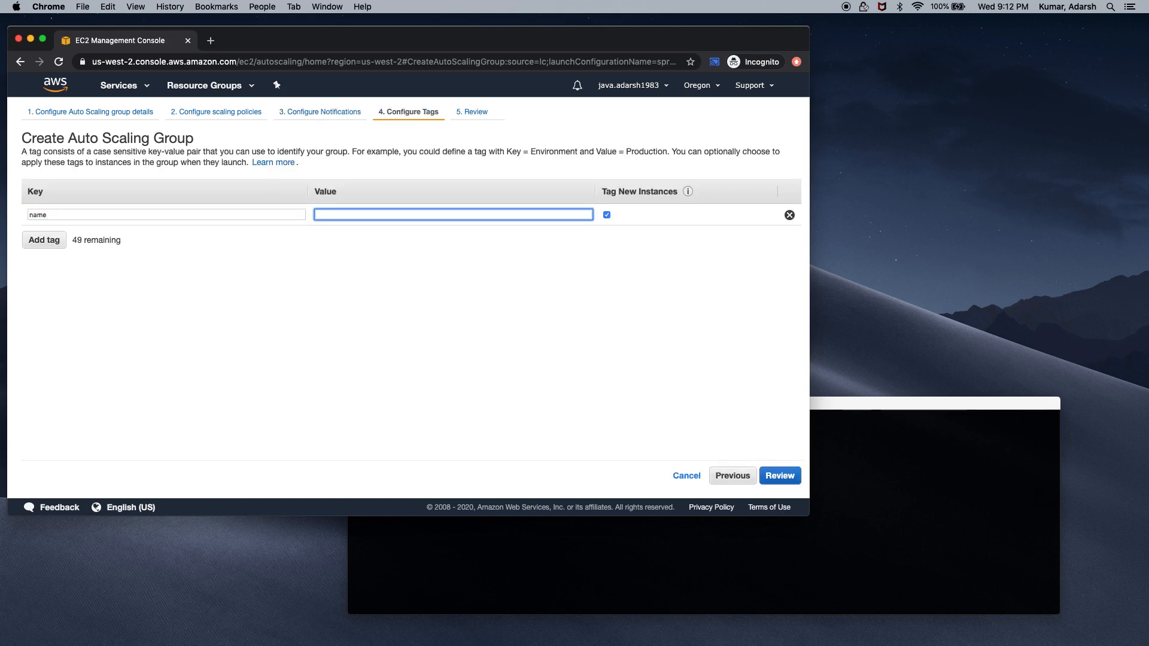
pyautogui.write('springboot-autoscaling-group')
pyautogui.click(780, 481)
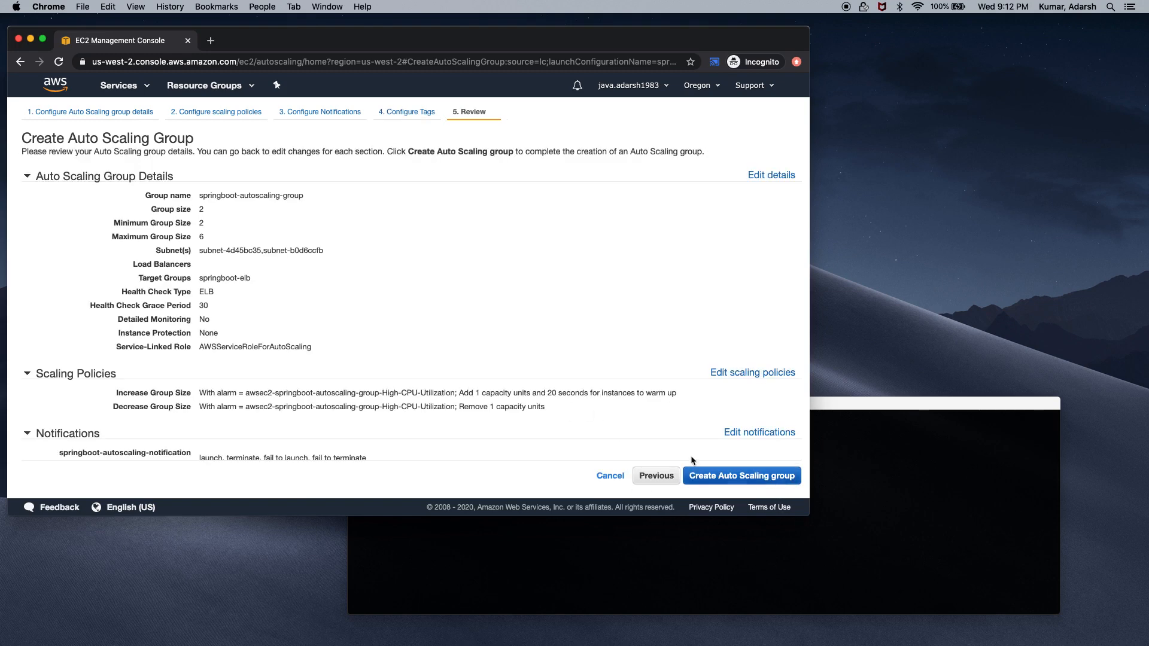
pyautogui.scroll(-2, 691, 460)
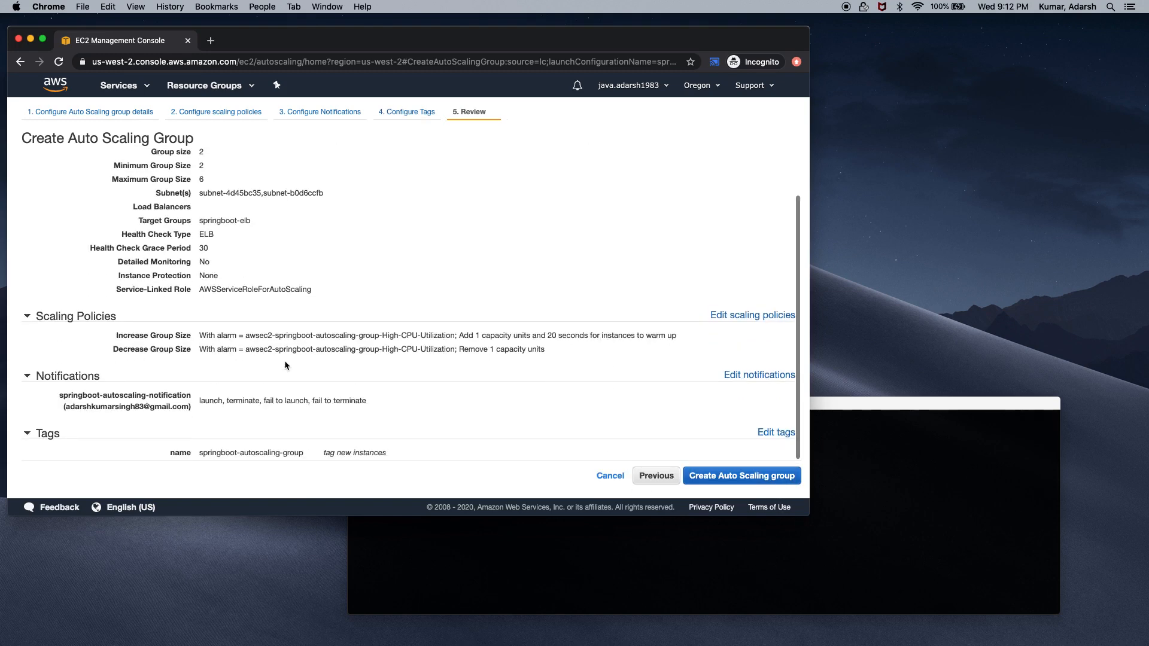
pyautogui.click(724, 476)
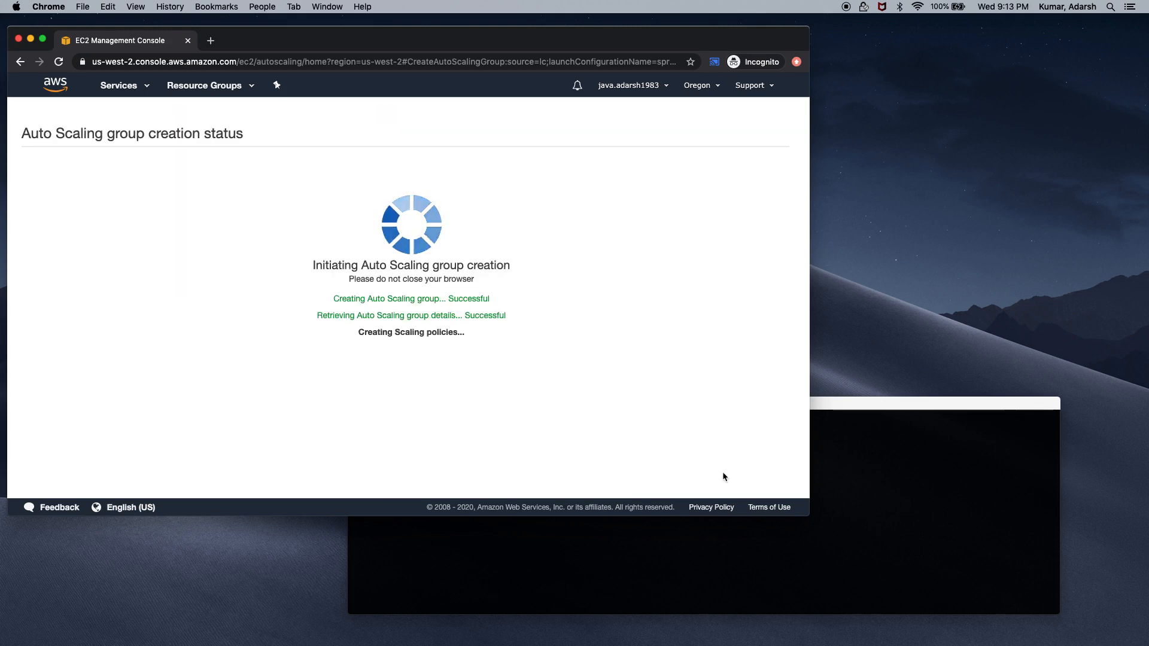
# Duplicate the console tab and view the group's two pending instances
pyautogui.rightClick(147, 40)
pyautogui.click(190, 85)
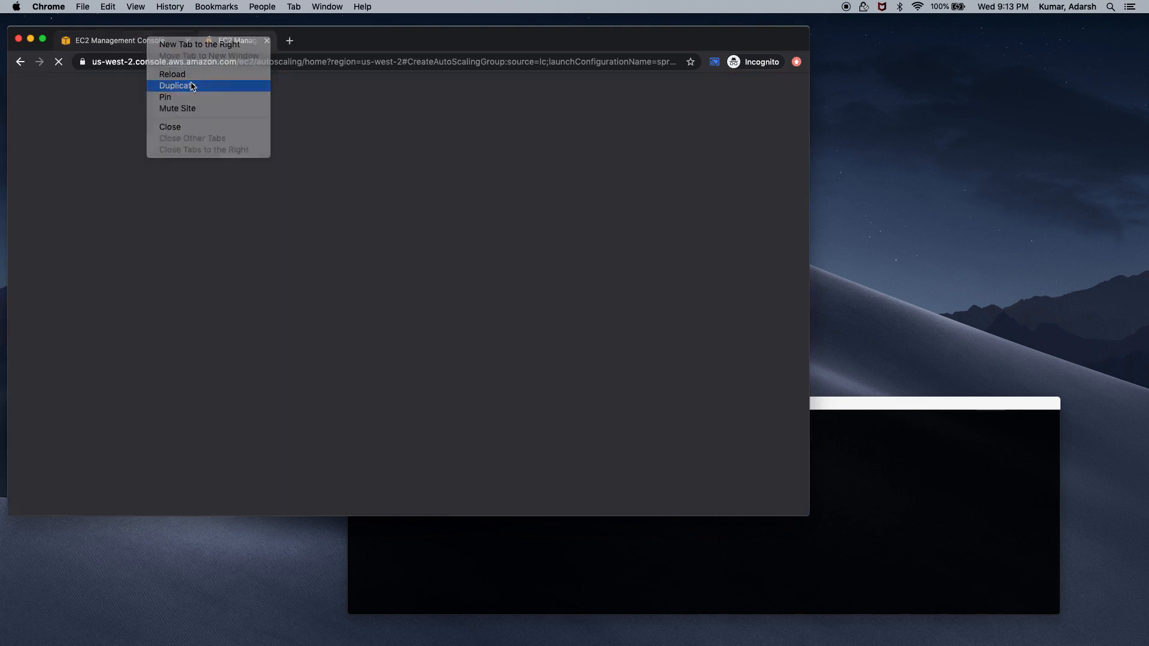
pyautogui.click(784, 299)
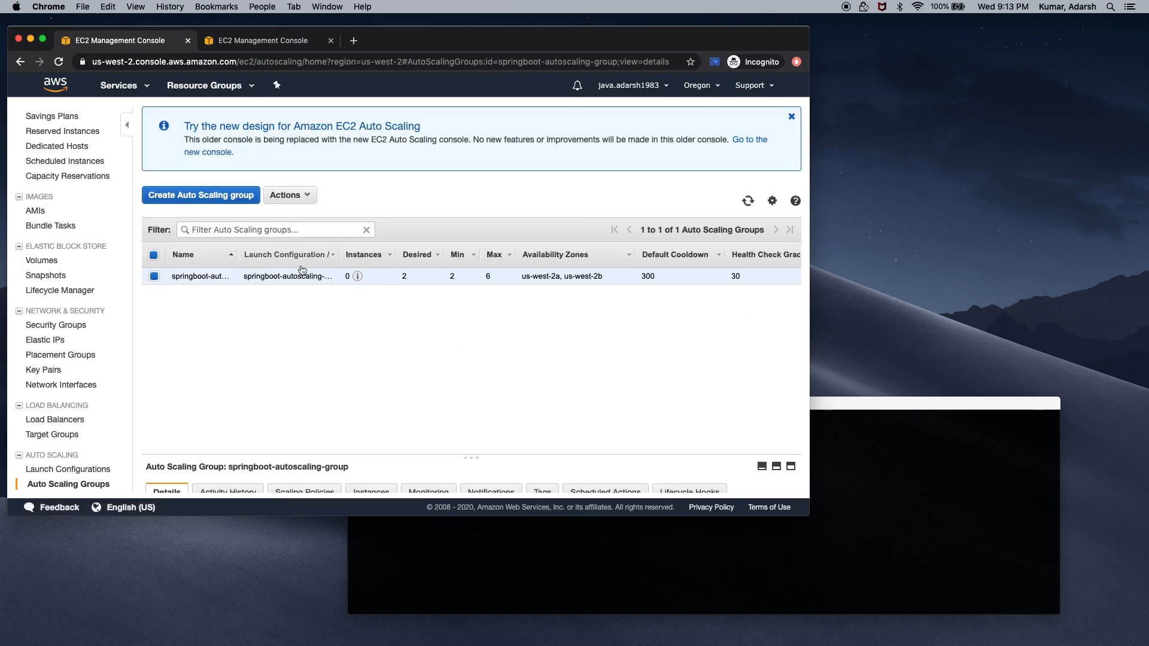
pyautogui.click(470, 457)
pyautogui.moveTo(470, 456); pyautogui.dragTo(471, 299)
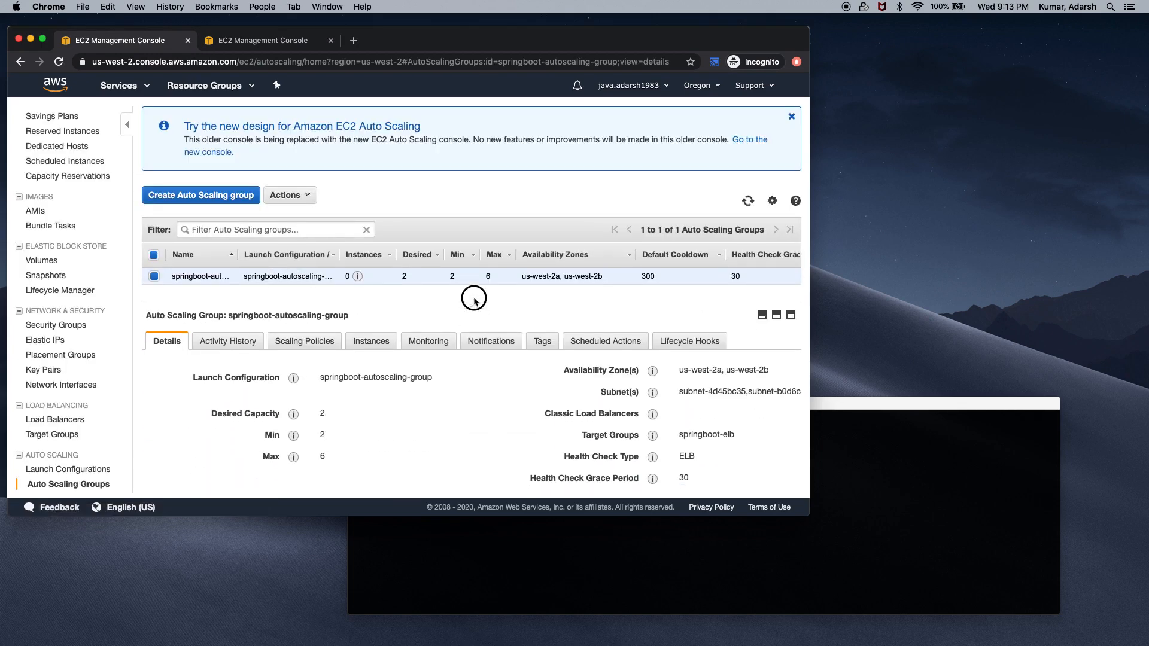
pyautogui.click(356, 339)
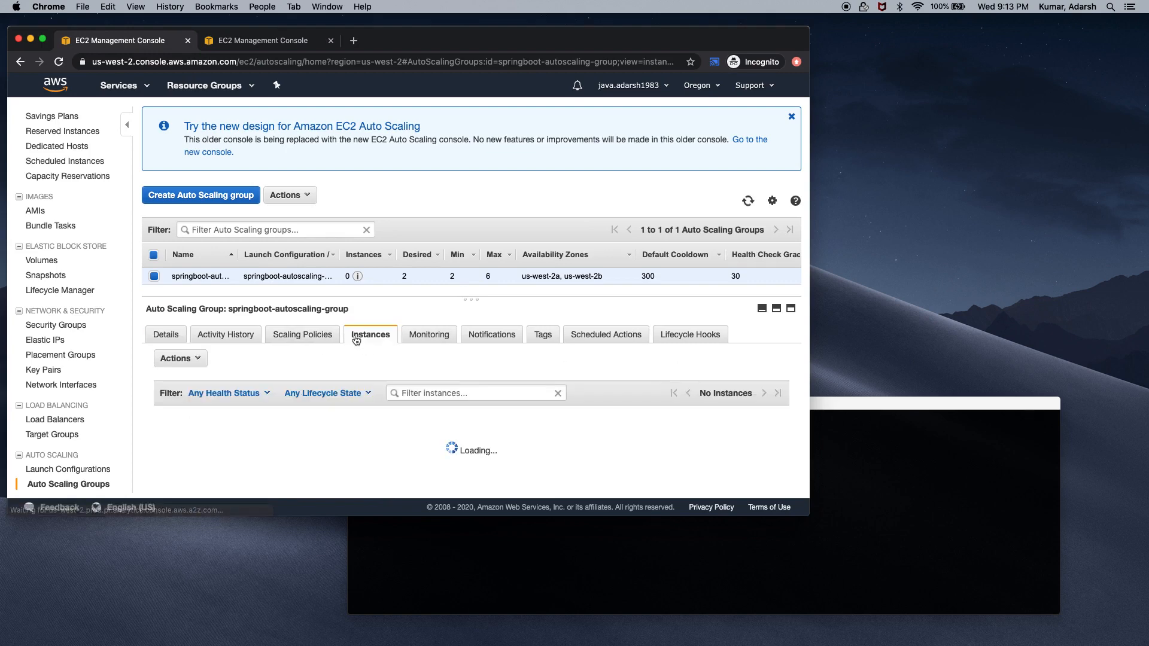
# Open the EC2 console from Services in the duplicated tab
pyautogui.click(263, 41)
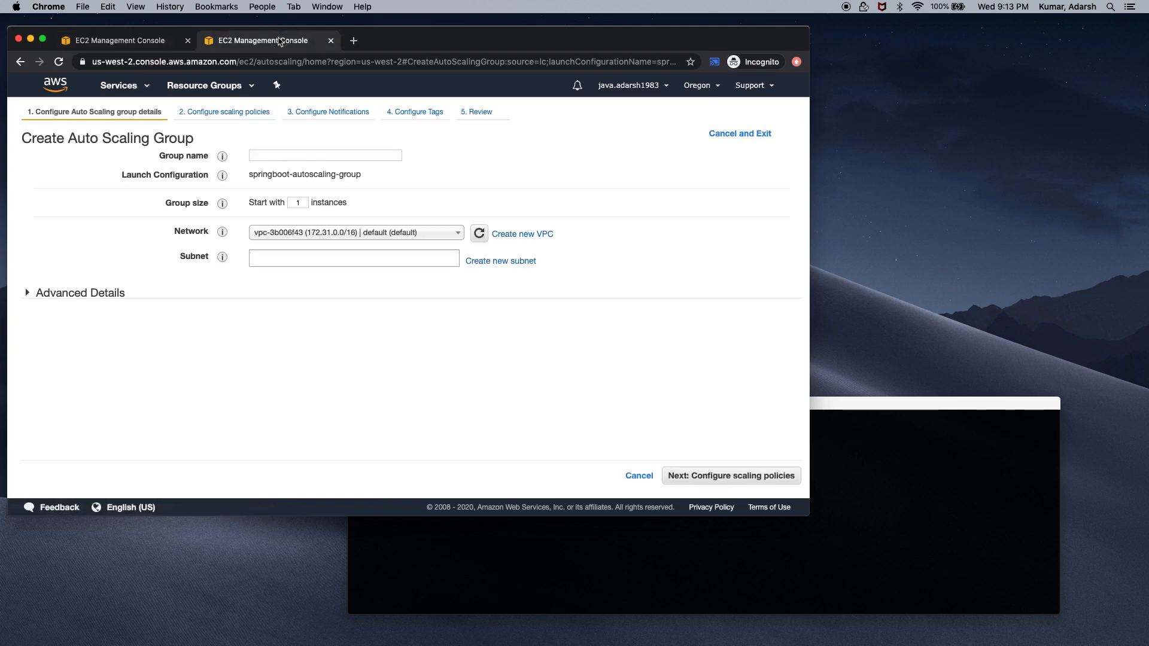
pyautogui.click(138, 88)
pyautogui.click(195, 181)
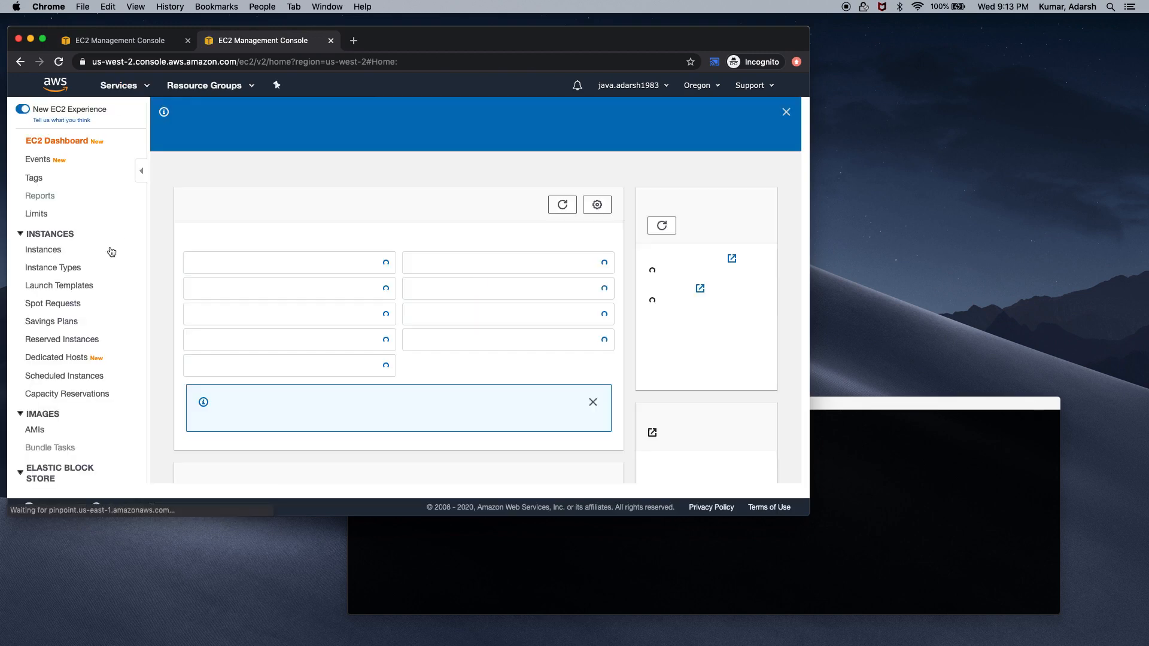
# Name the two Auto Scaling instances inst1 and inst2 in the EC2 Instances list, then reload
pyautogui.click(51, 252)
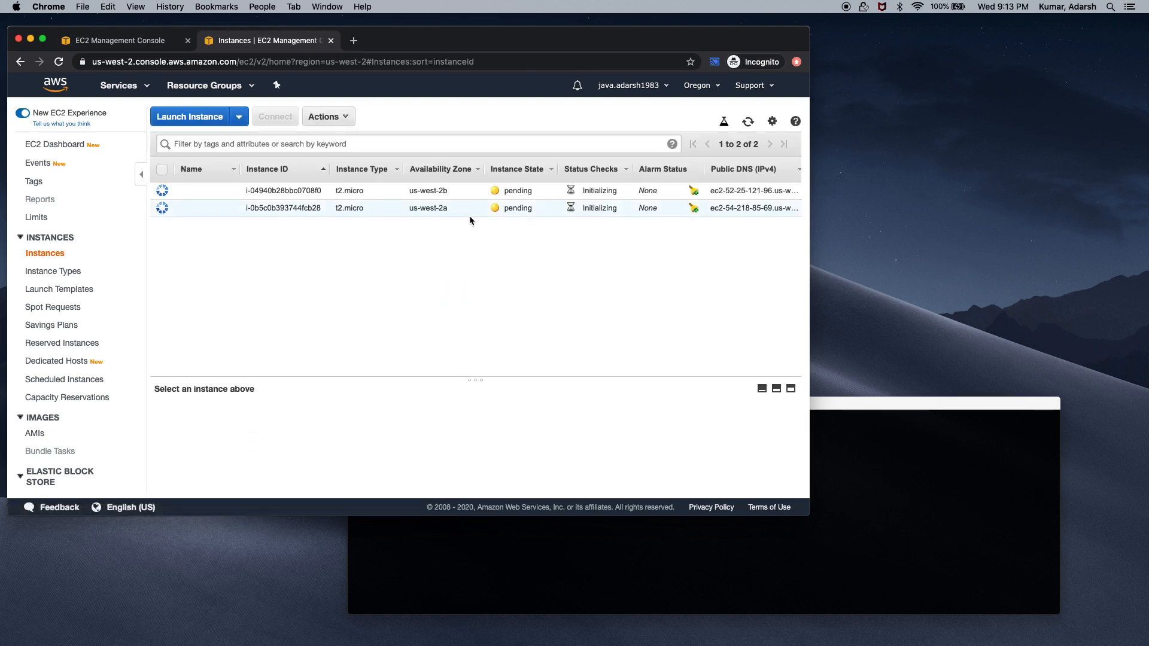
pyautogui.click(230, 209)
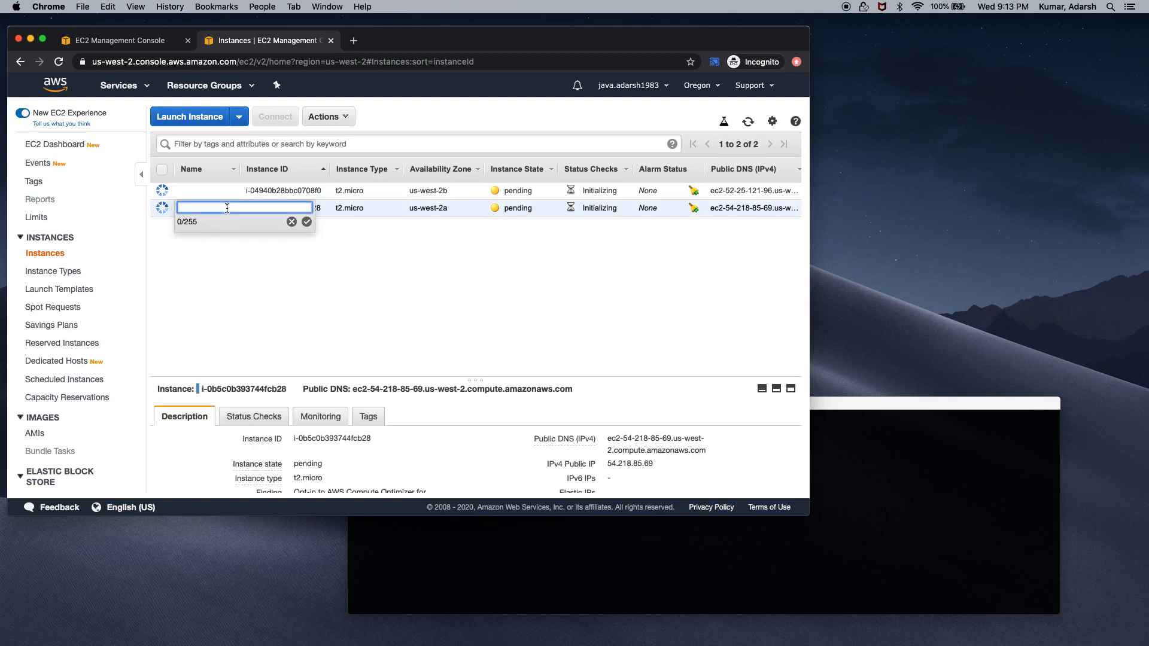
pyautogui.write('inst1')
pyautogui.click(307, 221)
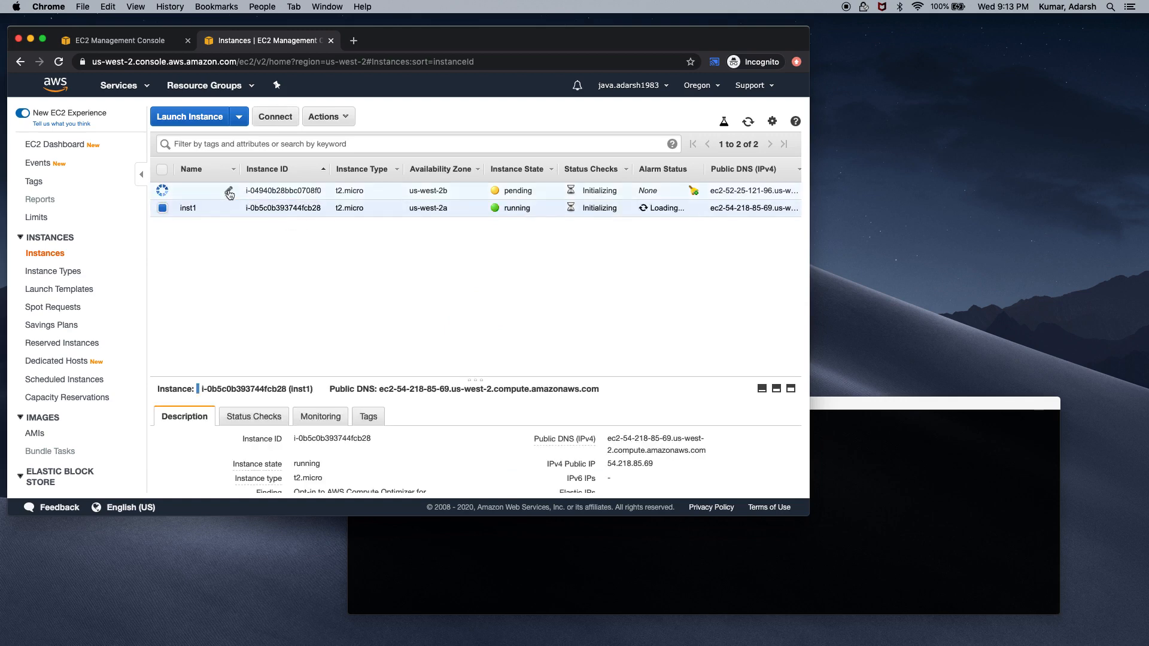
pyautogui.click(228, 190)
pyautogui.write('inst2')
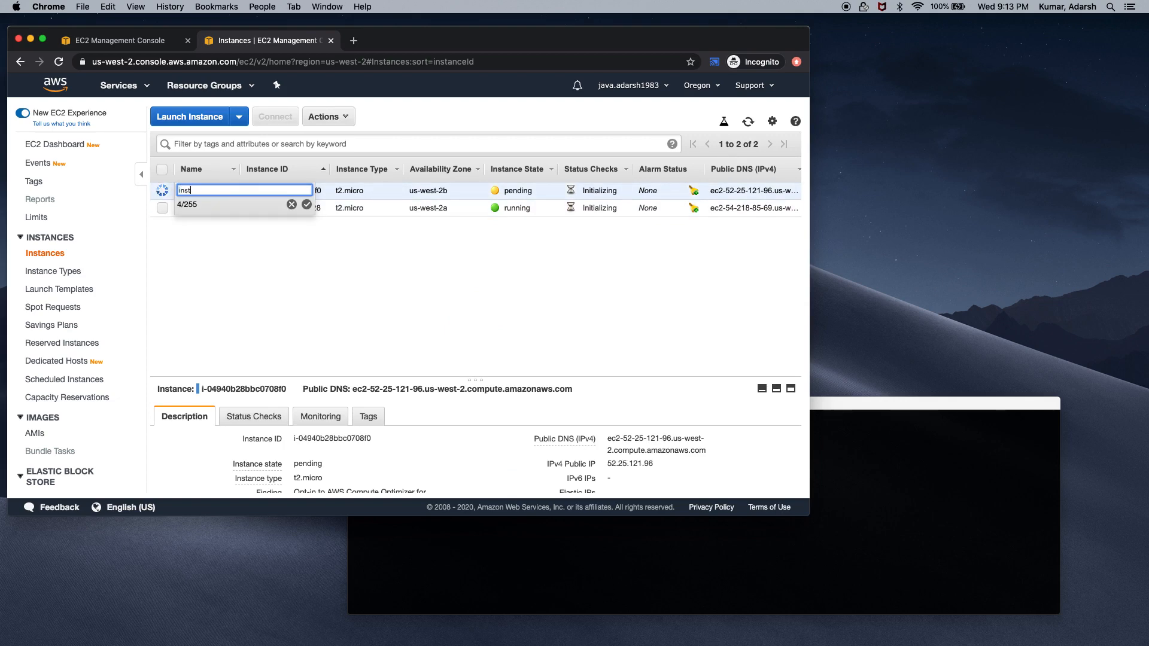
pyautogui.click(306, 204)
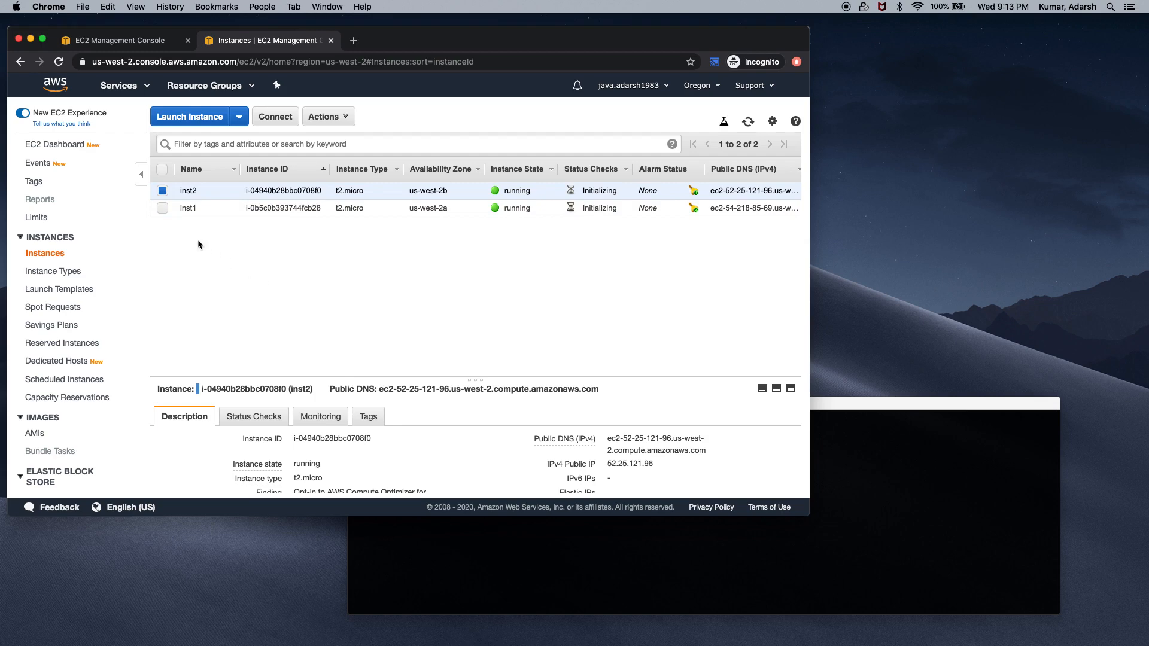
pyautogui.click(163, 190)
pyautogui.click(163, 191)
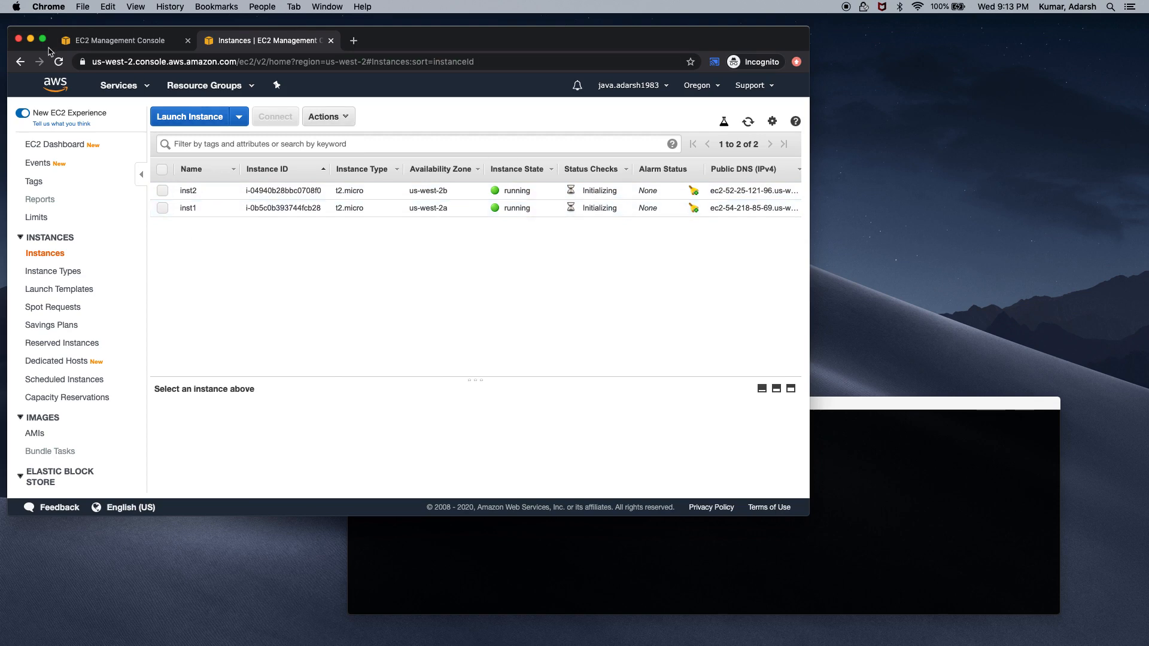
pyautogui.click(58, 61)
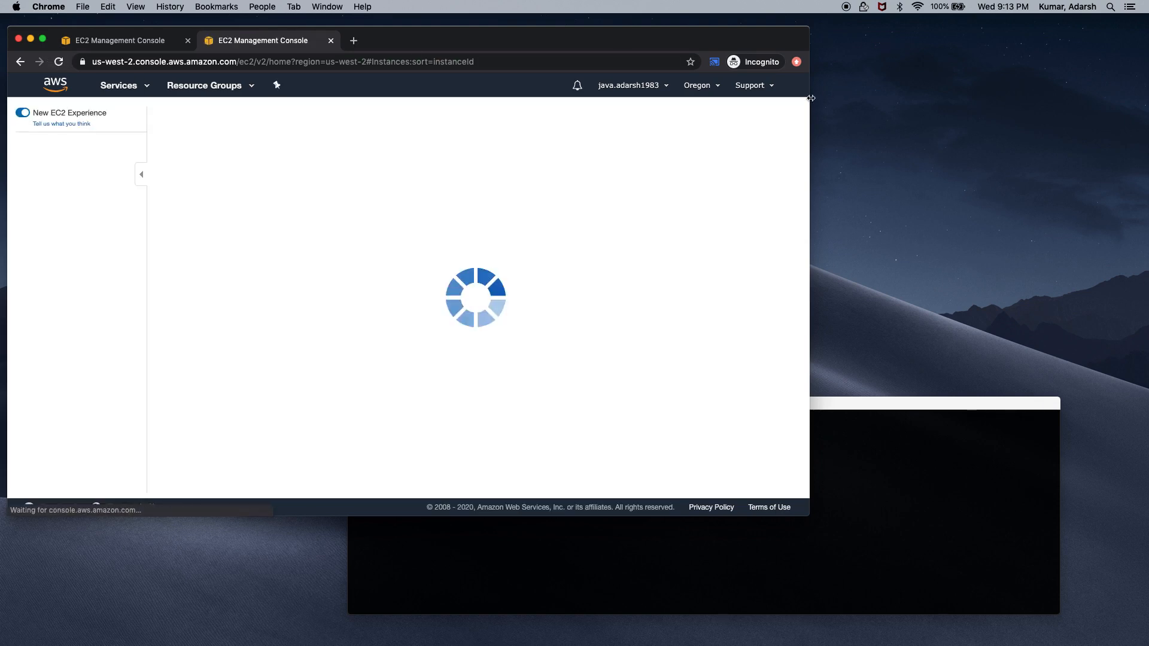
pyautogui.moveTo(810, 97); pyautogui.dragTo(981, 94)
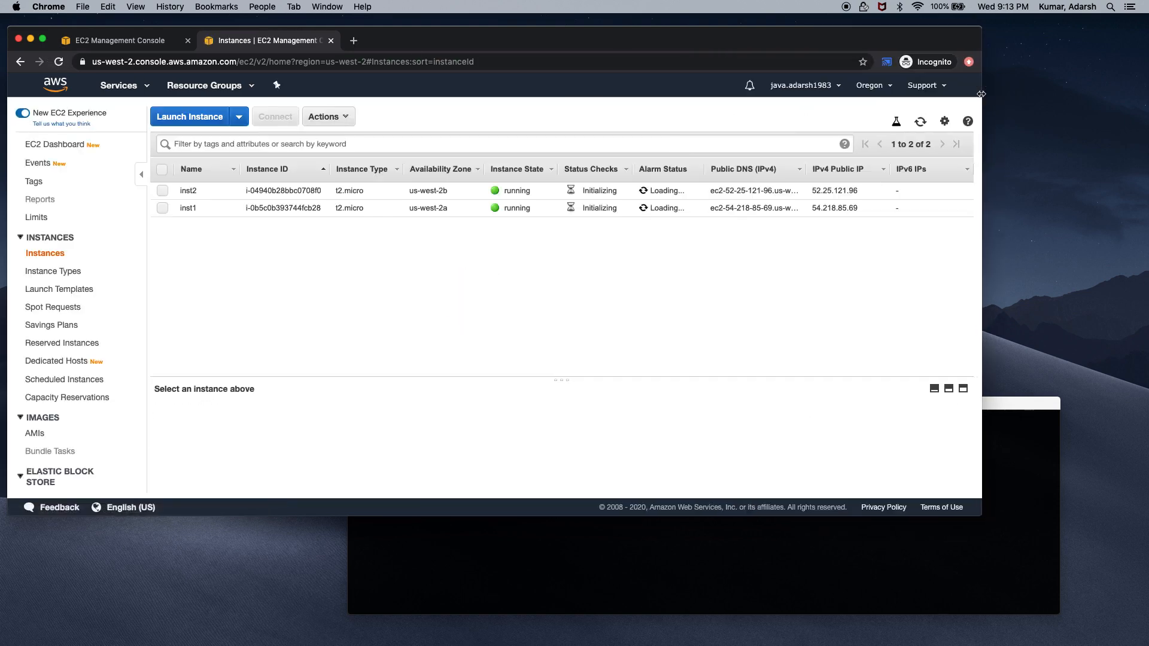
# Return to the Auto Scaling groups page and duplicate its tab
pyautogui.click(120, 40)
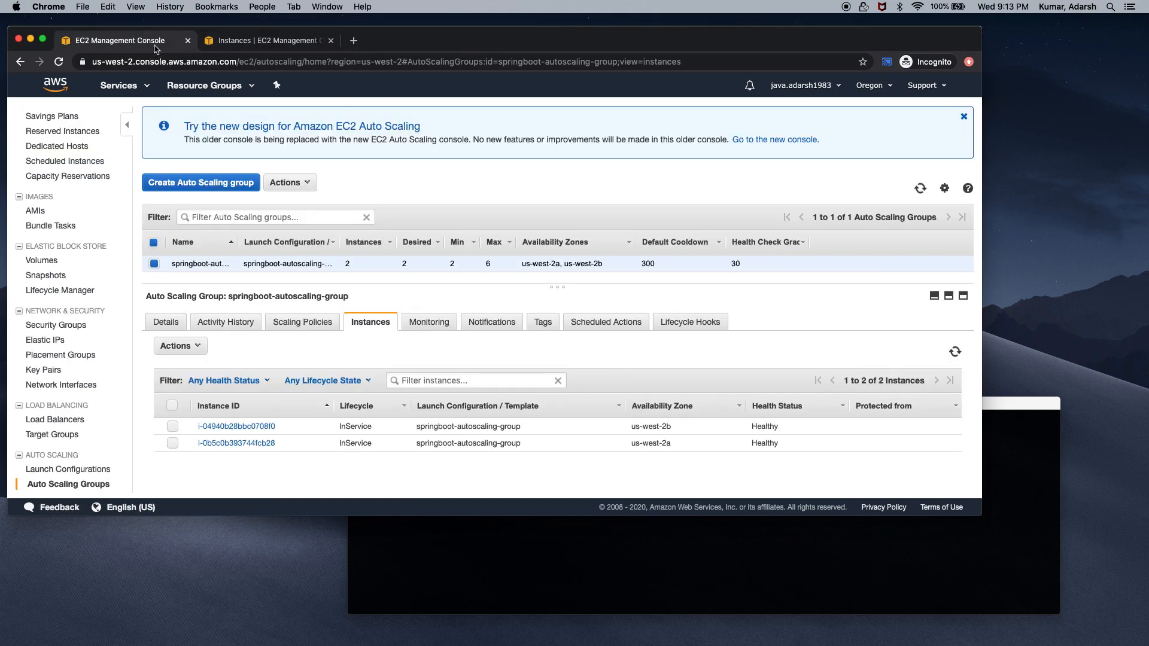
pyautogui.rightClick(154, 48)
pyautogui.click(180, 84)
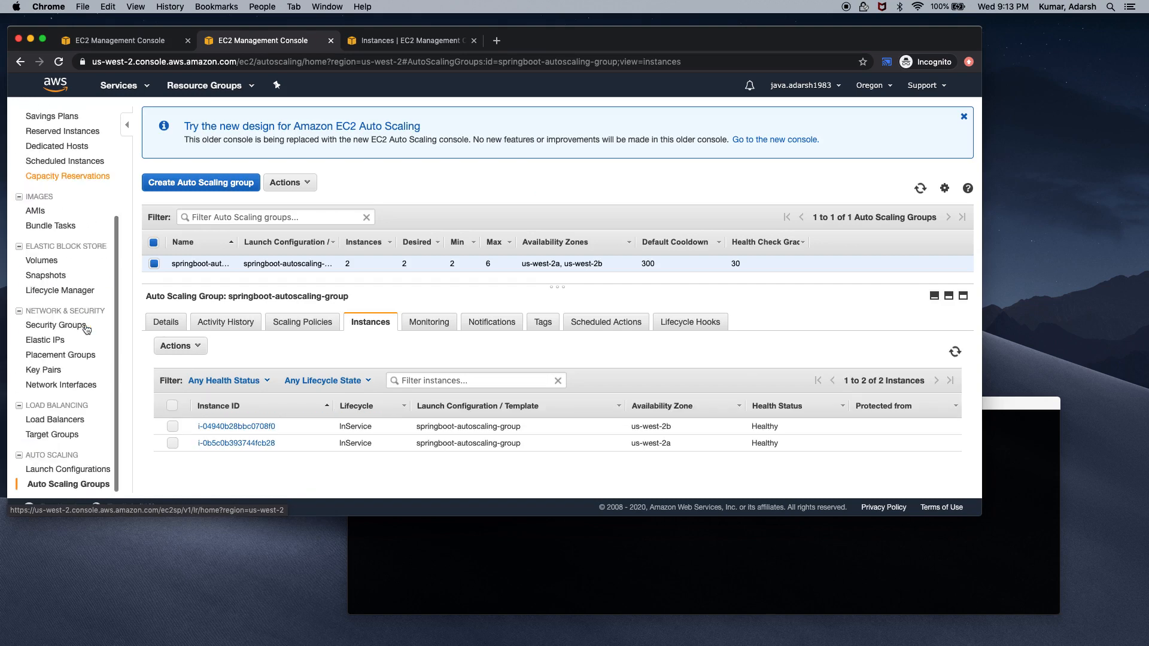
# Copy springboot-elb's DNS name from the Load Balancers details into a new browser tab
pyautogui.click(55, 423)
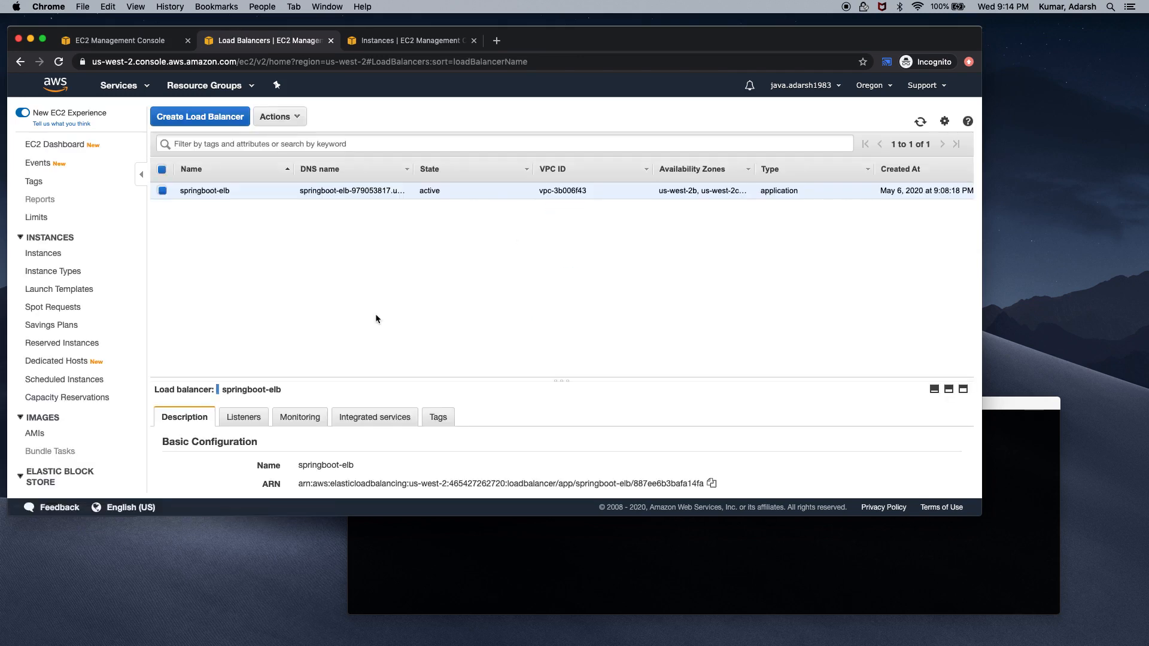
pyautogui.moveTo(551, 377); pyautogui.dragTo(561, 227)
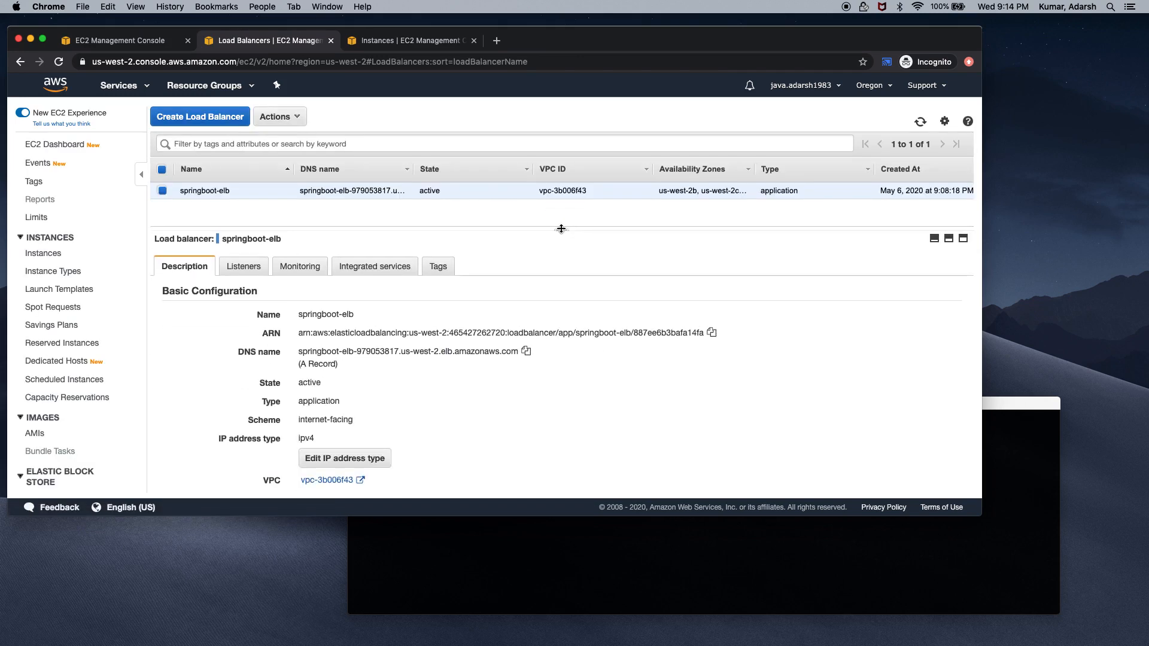
pyautogui.moveTo(299, 356); pyautogui.dragTo(519, 353)
pyautogui.press('super+c')
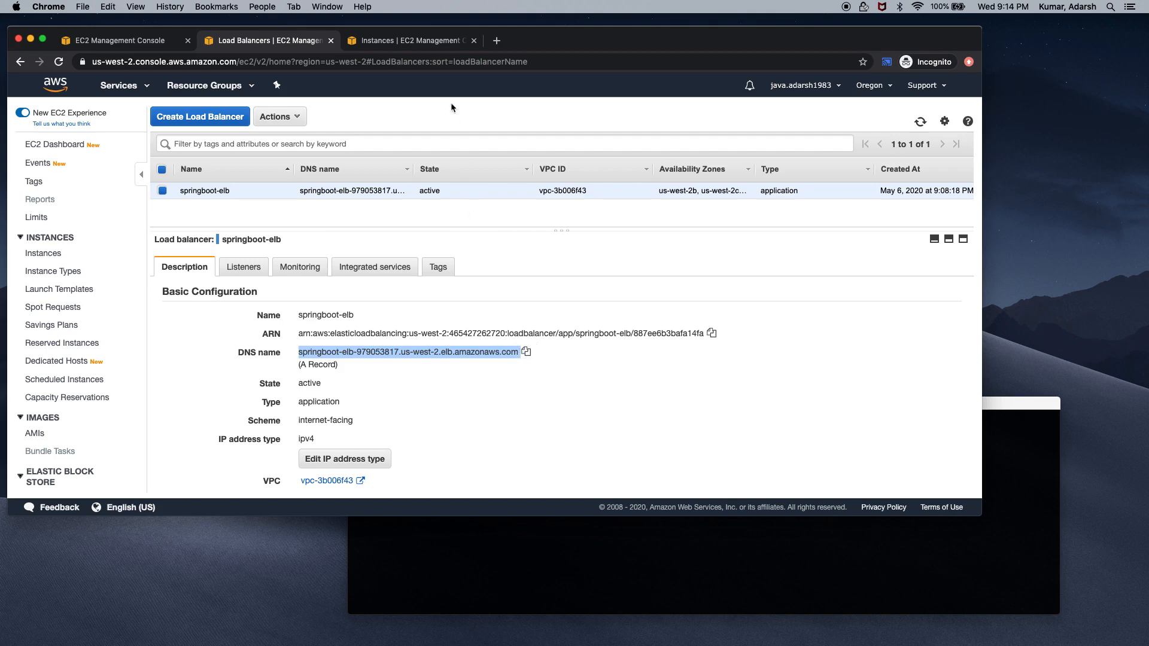
pyautogui.click(504, 44)
# Load the springboot-elb DNS name with :8080/api/message and note the responding host IP
pyautogui.press('super+v')
pyautogui.write(':')
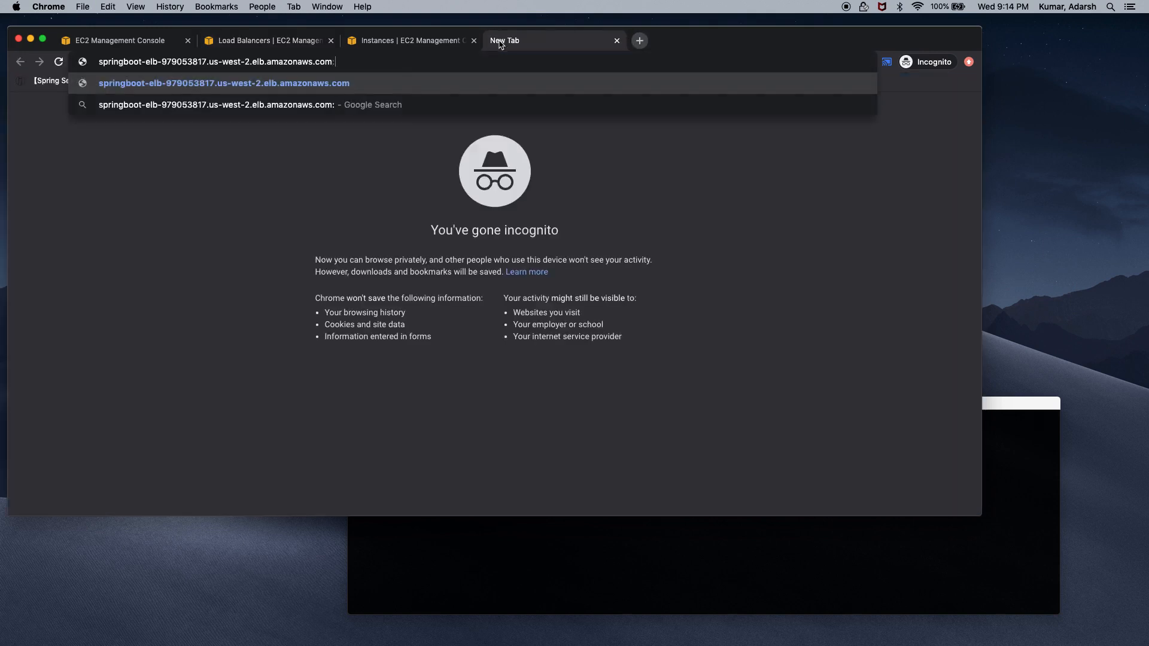
pyautogui.write('8080/')
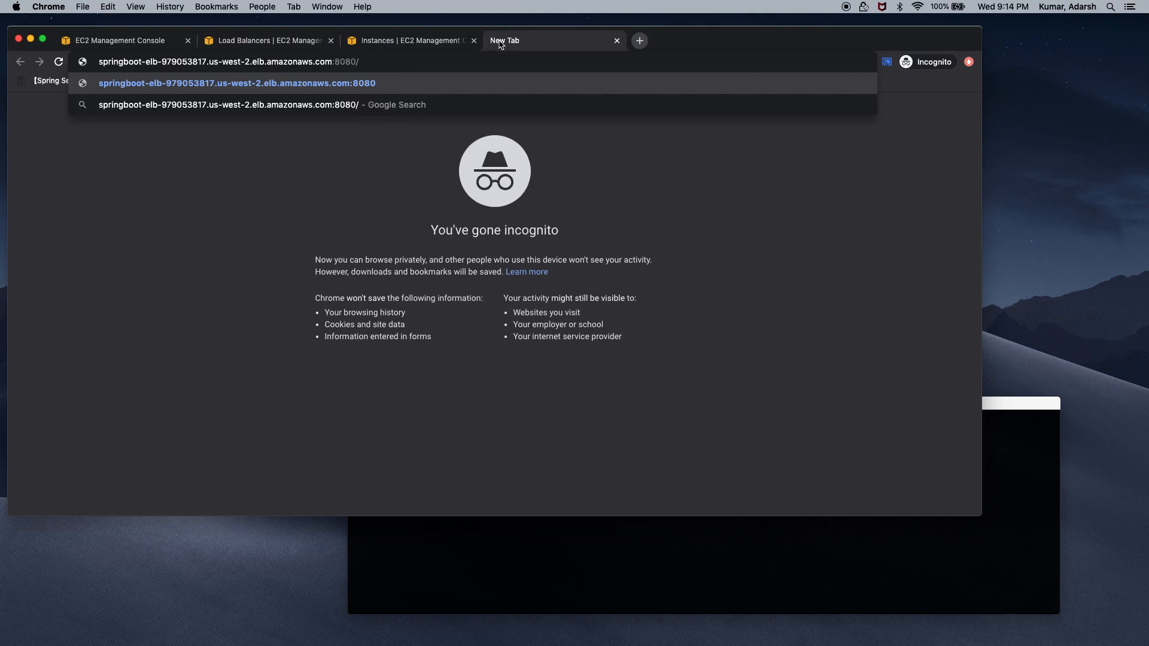
pyautogui.write('api')
pyautogui.write('/')
pyautogui.write('mes')
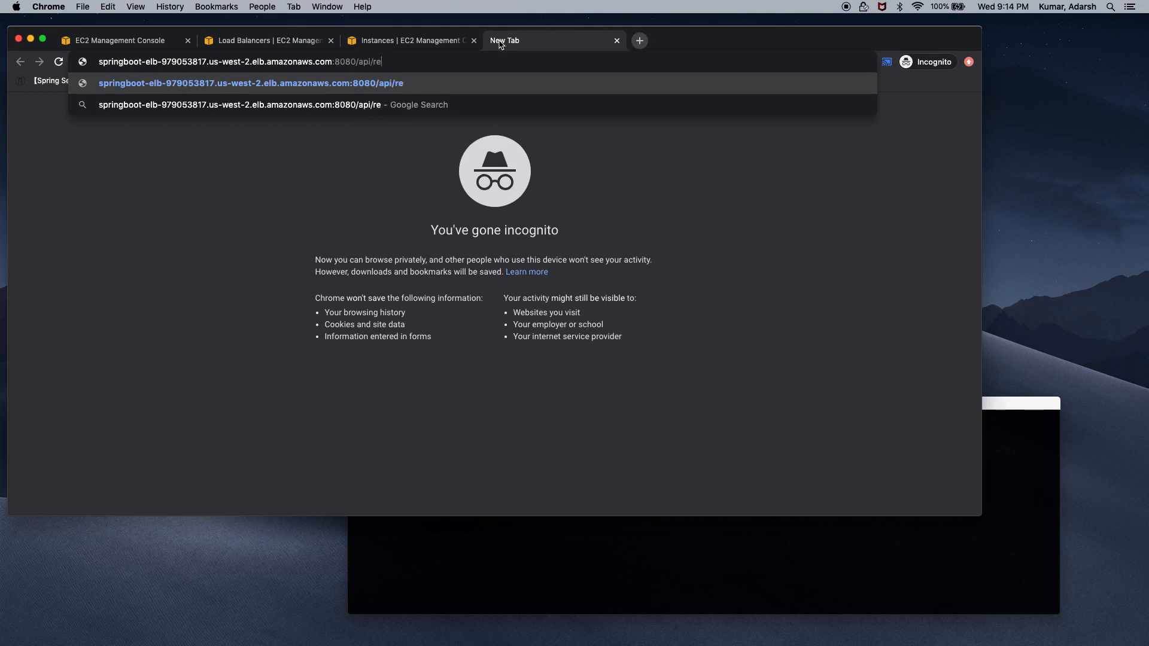
pyautogui.write('sage')
pyautogui.press('Return')
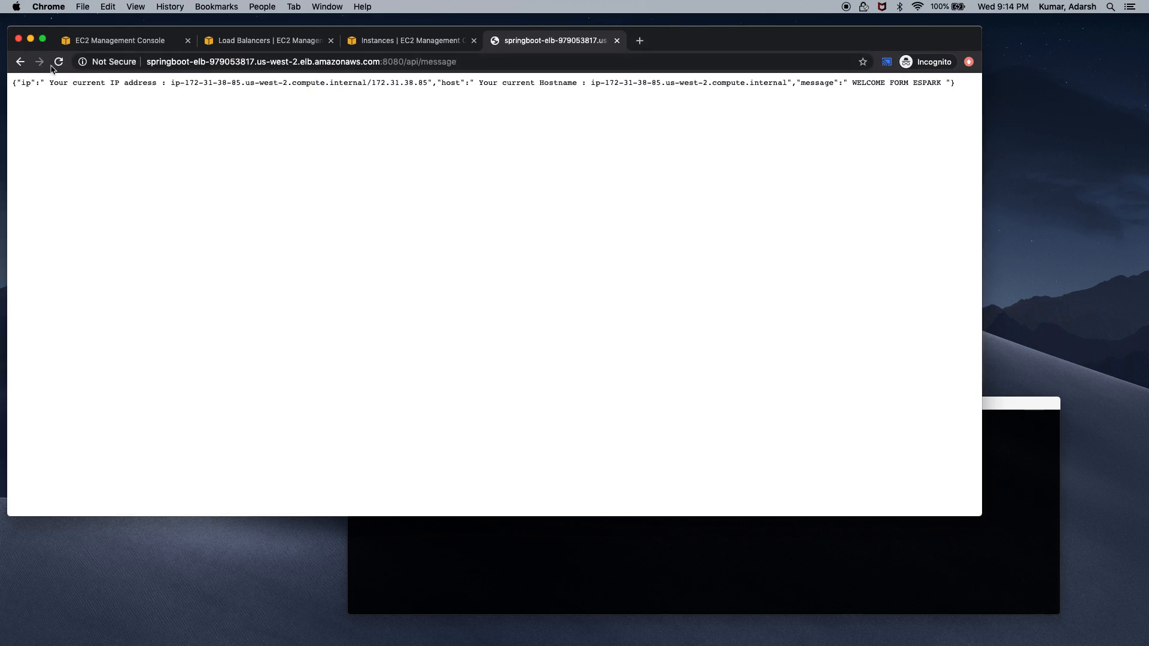
pyautogui.moveTo(183, 83); pyautogui.dragTo(248, 82)
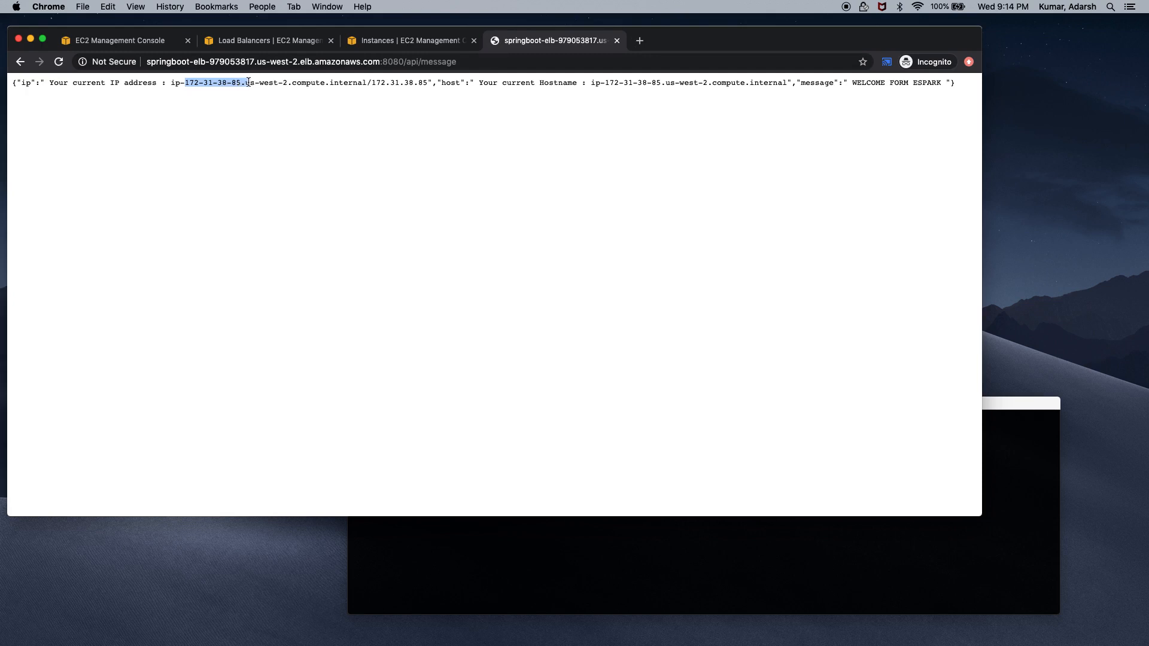
# Reload the endpoint repeatedly to see WELCOME FORM ESPARK from different hosts, then reopen EC2 Instances
pyautogui.click(58, 63)
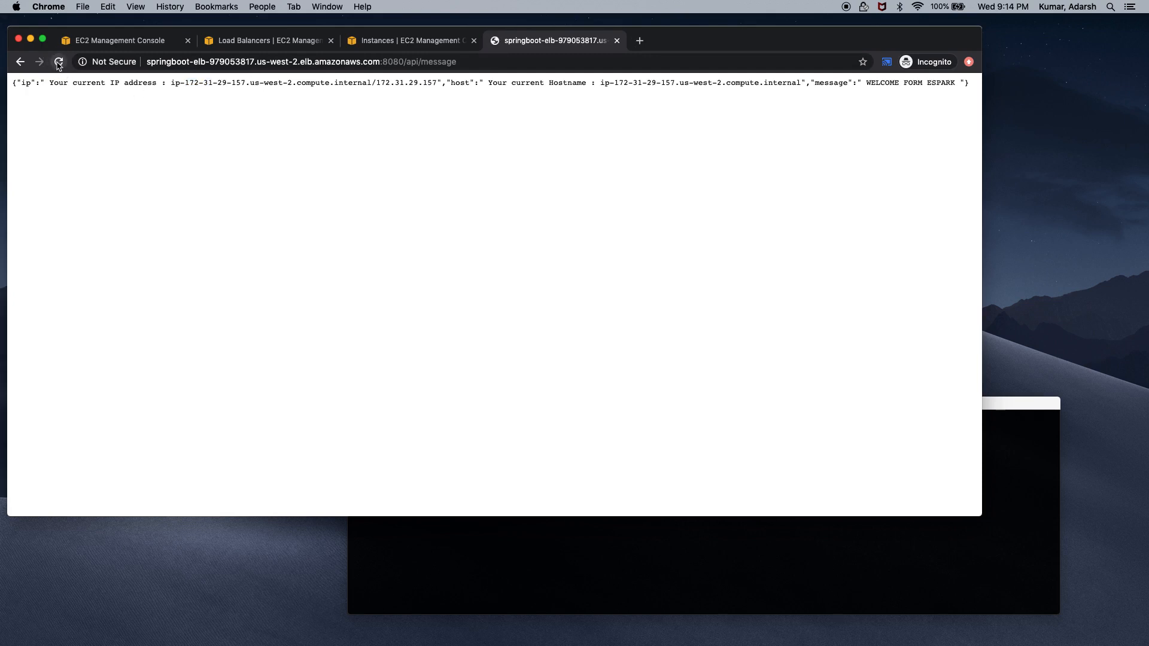
pyautogui.click(58, 63)
pyautogui.click(58, 63)
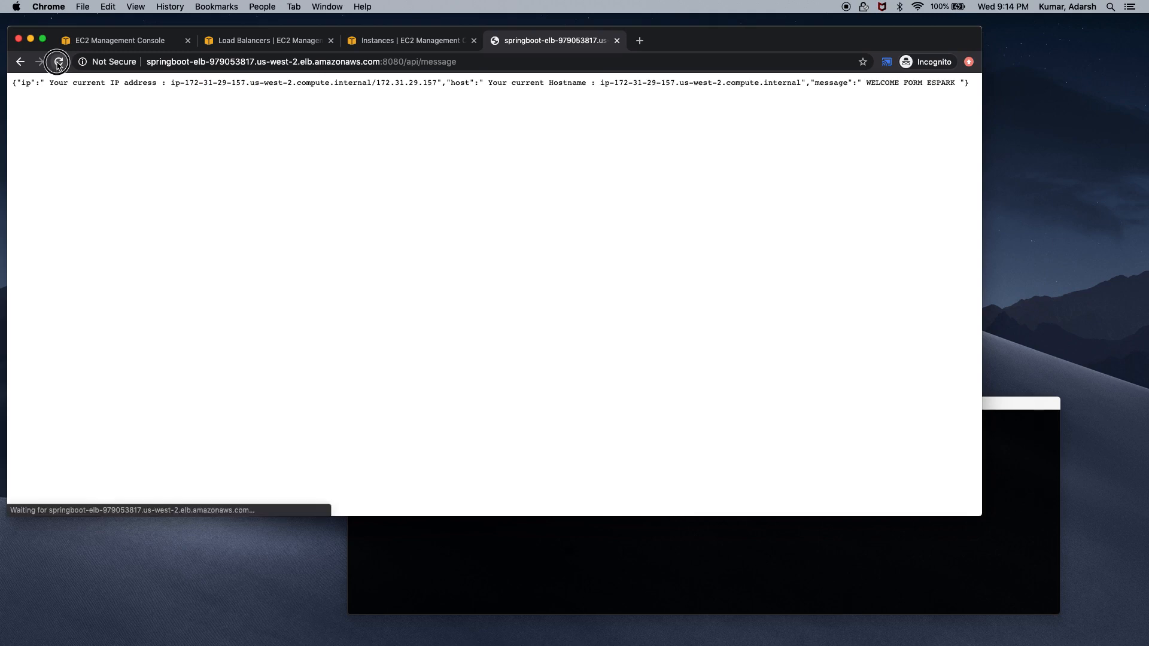
pyautogui.click(58, 63)
pyautogui.click(58, 63)
pyautogui.click(58, 63)
pyautogui.click(58, 62)
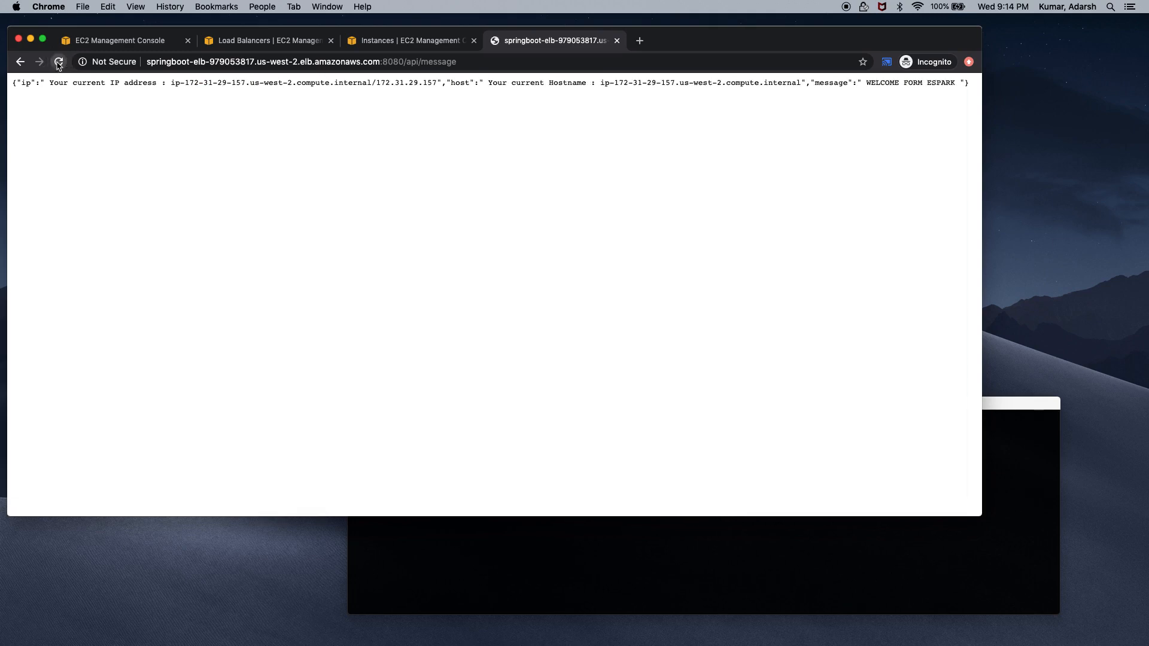
pyautogui.click(58, 63)
pyautogui.click(58, 63)
pyautogui.click(58, 63)
pyautogui.click(58, 63)
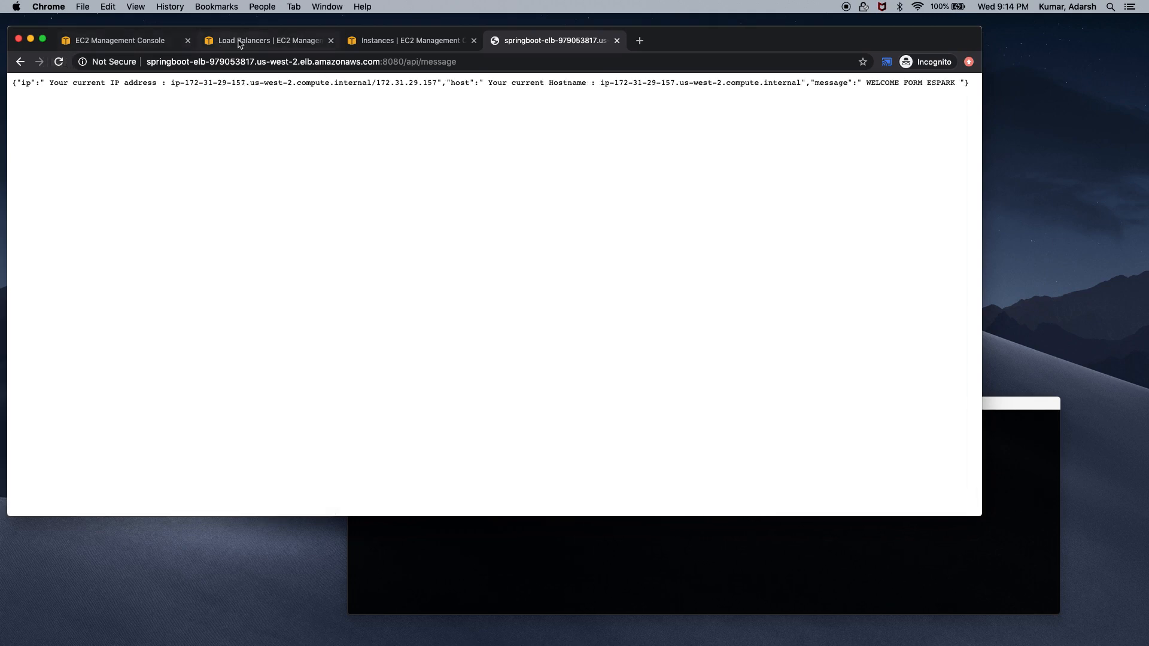
pyautogui.click(243, 42)
pyautogui.click(376, 40)
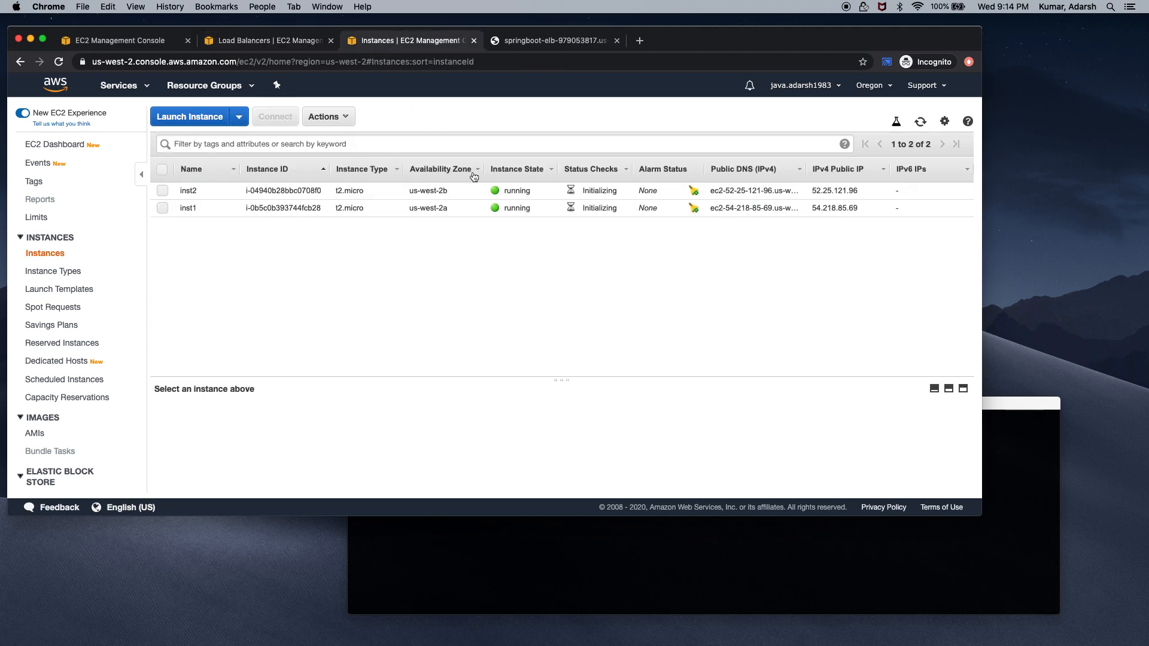
# Select inst1, open its Connect instructions, and select the example ssh command
pyautogui.click(163, 207)
pyautogui.click(273, 119)
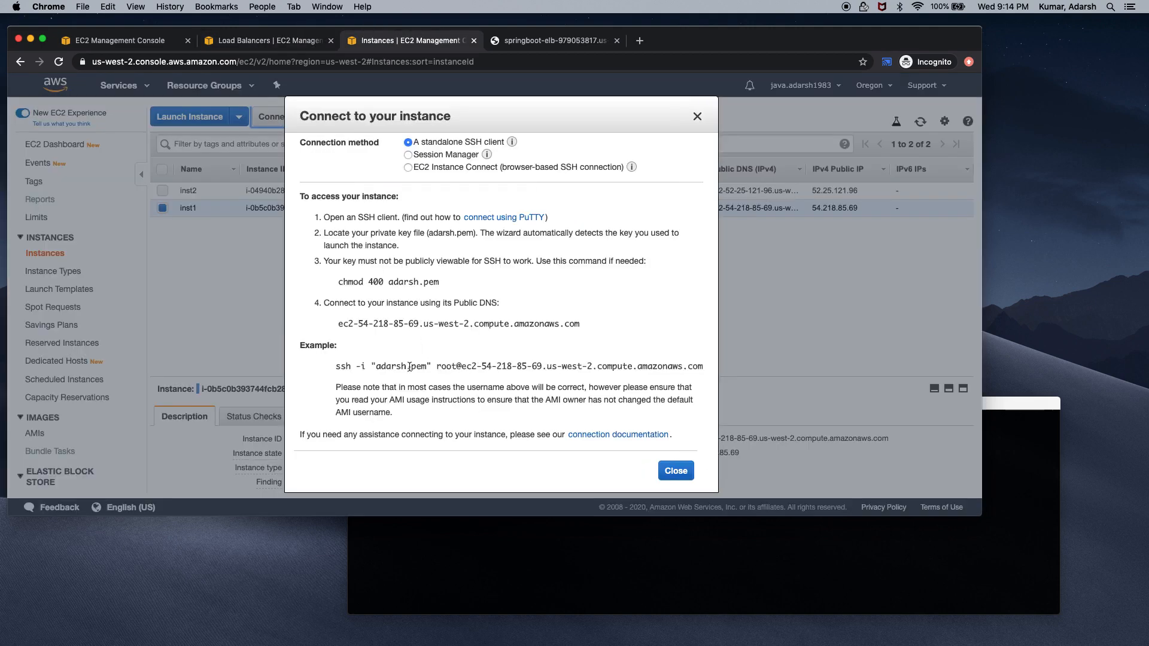
pyautogui.moveTo(336, 366); pyautogui.dragTo(704, 364)
pyautogui.moveTo(336, 366); pyautogui.dragTo(701, 366)
pyautogui.click(751, 482)
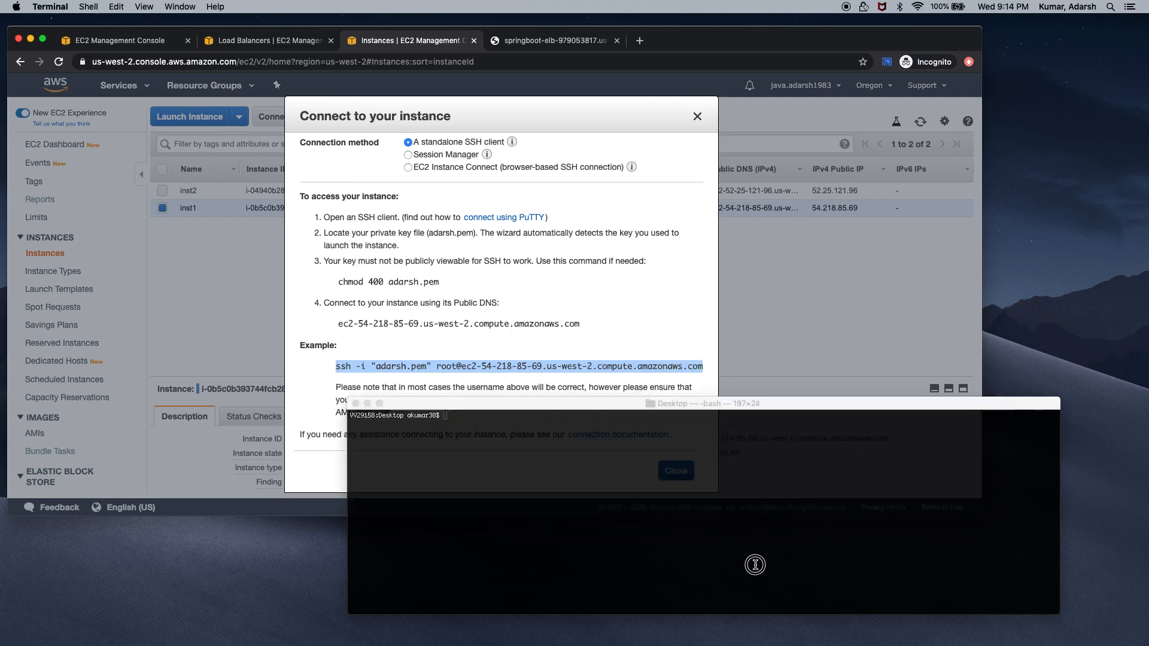
# Run the pasted ssh command for inst1 with ec2-user in place of root
pyautogui.write('pwd')
pyautogui.press('Return')
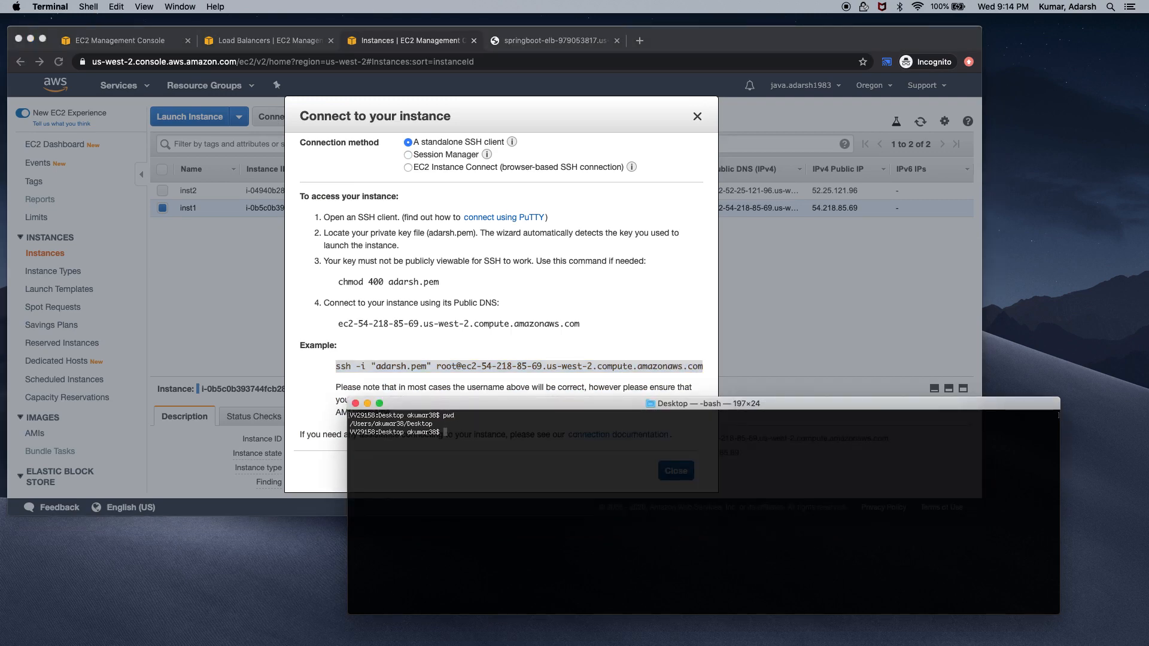
pyautogui.press('super+v')
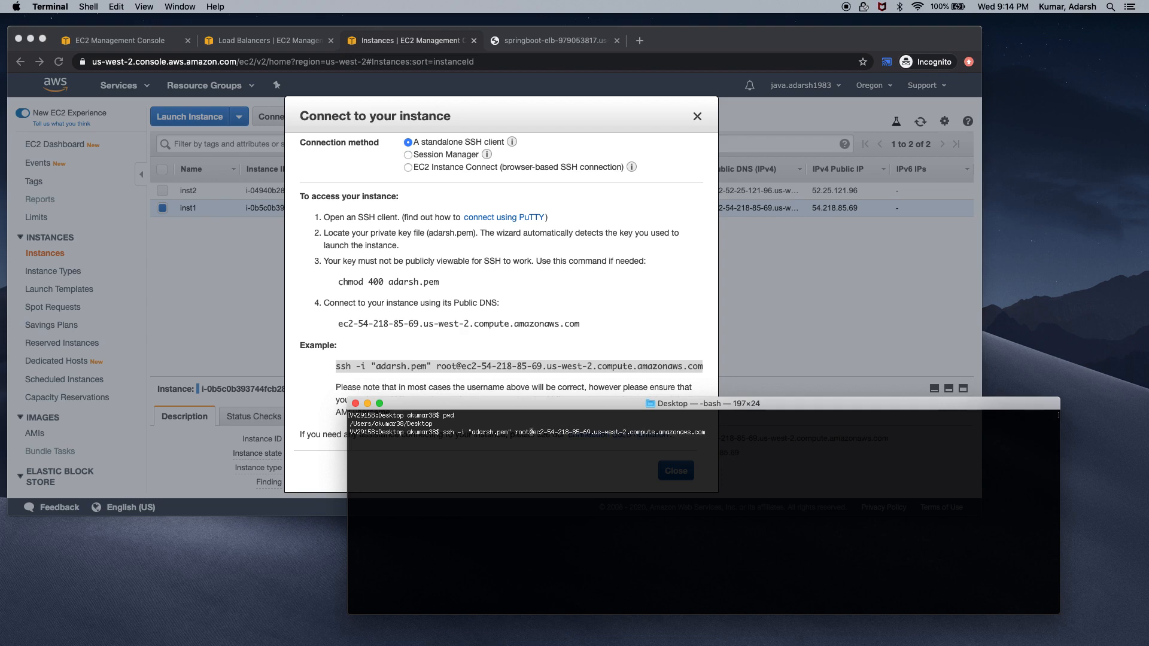
pyautogui.press('BackSpace')
pyautogui.press('BackSpace')
pyautogui.press('BackSpace')
pyautogui.press('BackSpace')
pyautogui.write('ec')
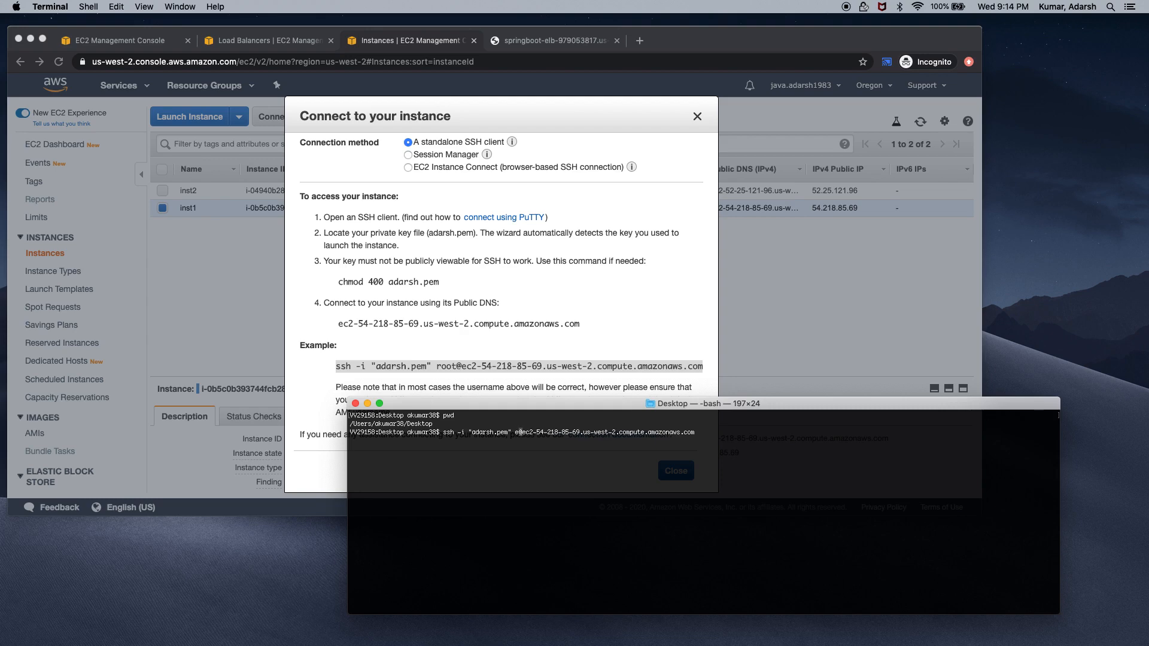
pyautogui.write('2-user')
pyautogui.press('Return')
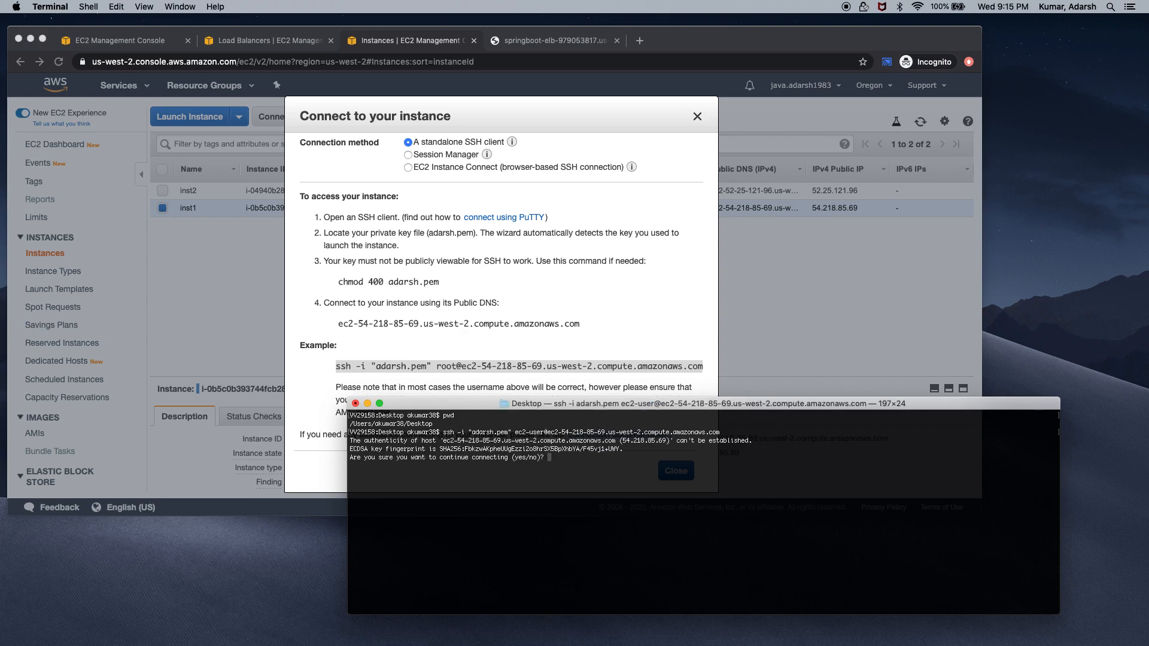
# Answer yes to trust the host key, run pwd on inst1, and clear the screen
pyautogui.write('yes')
pyautogui.press('Return')
pyautogui.write('yes')
pyautogui.press('Return')
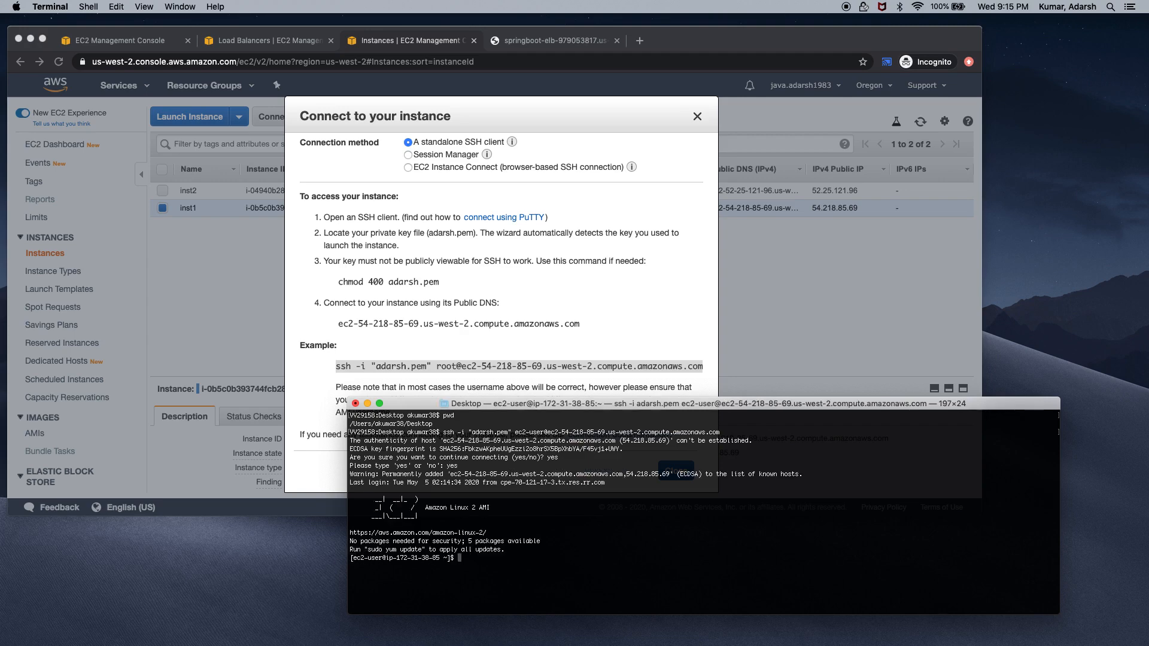
pyautogui.write('pwd')
pyautogui.press('Return')
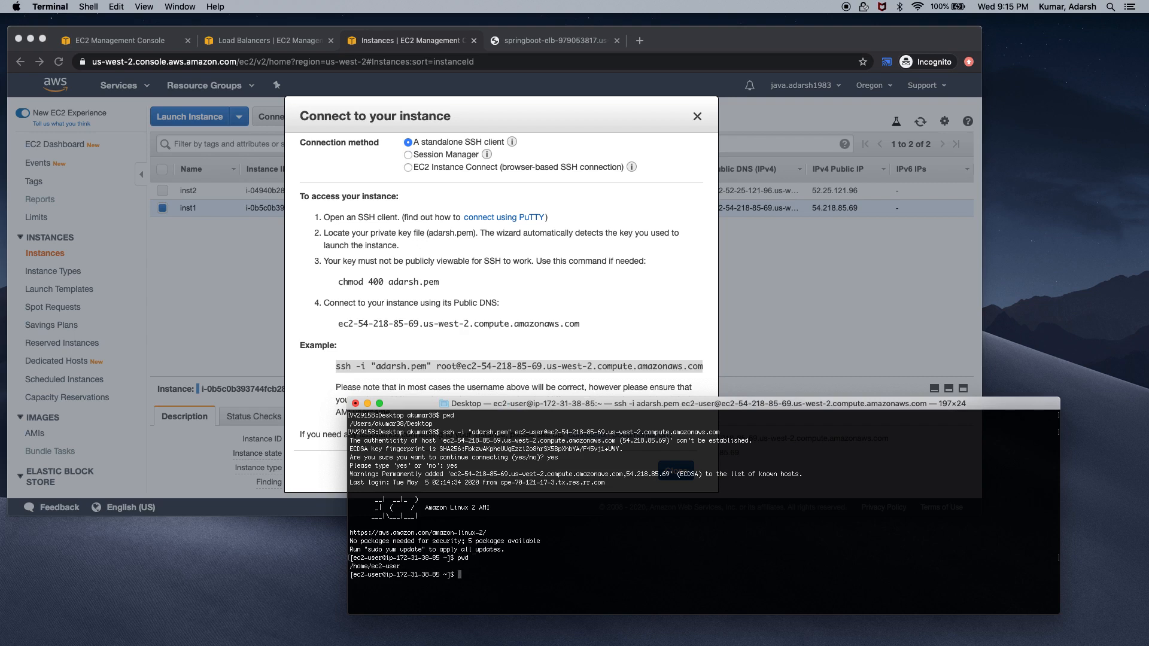
pyautogui.write('clear')
pyautogui.press('Return')
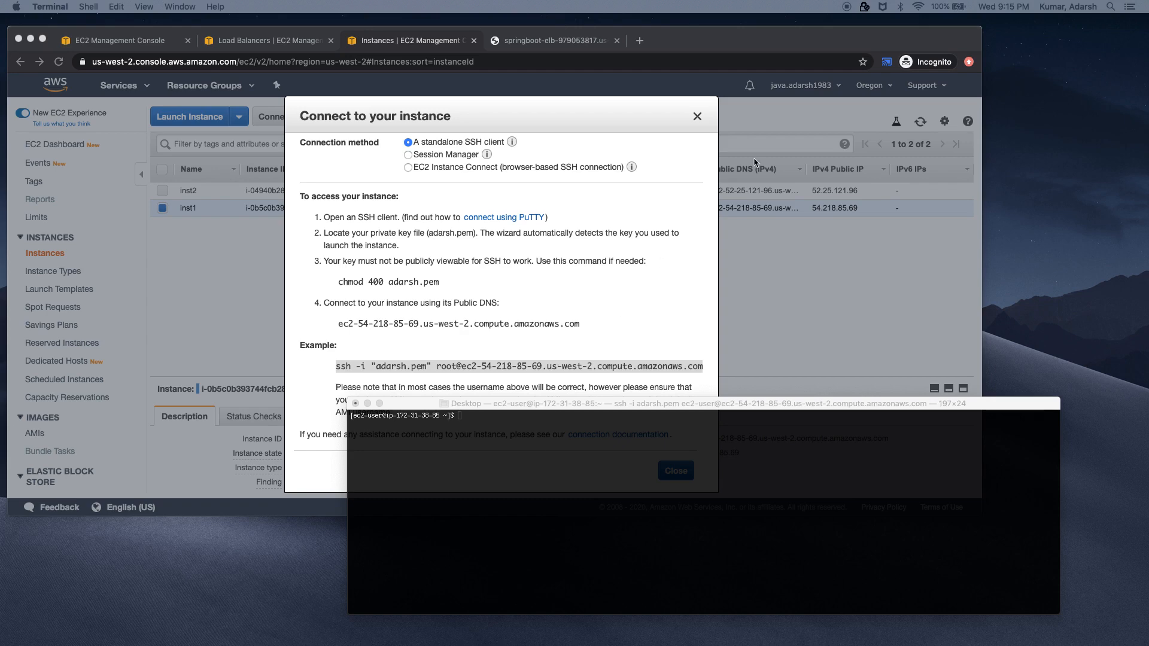
pyautogui.click(698, 122)
# Close the inst1 Connect dialog and go to the springboot-elb response tab
pyautogui.click(697, 118)
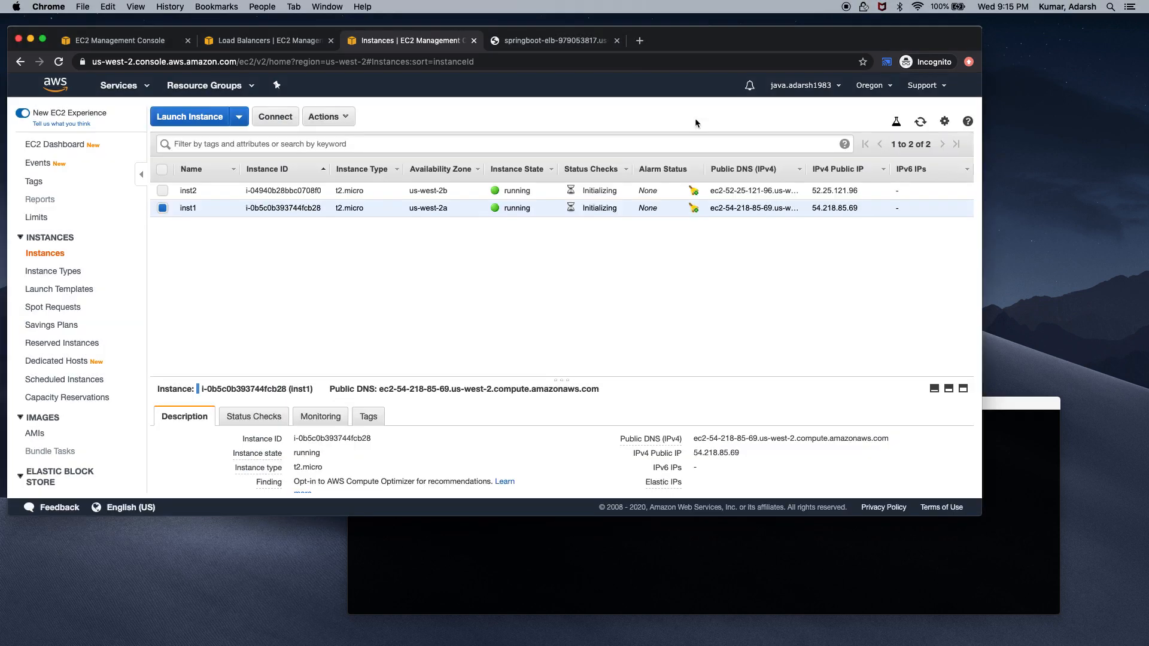
pyautogui.click(564, 43)
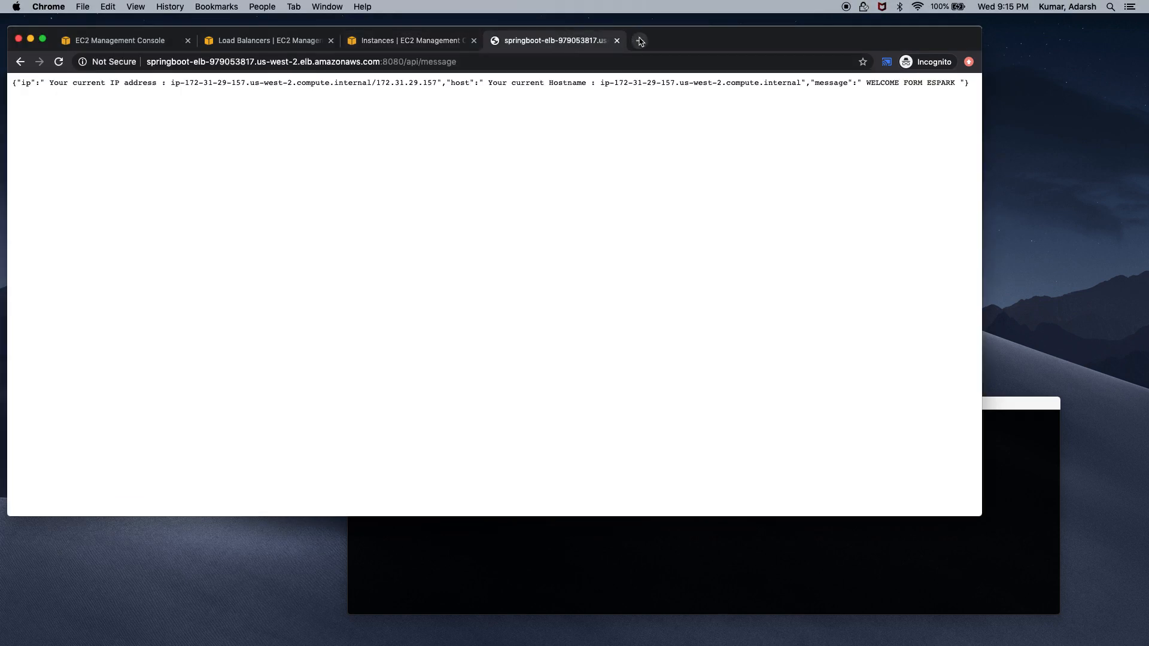
pyautogui.rightClick(432, 42)
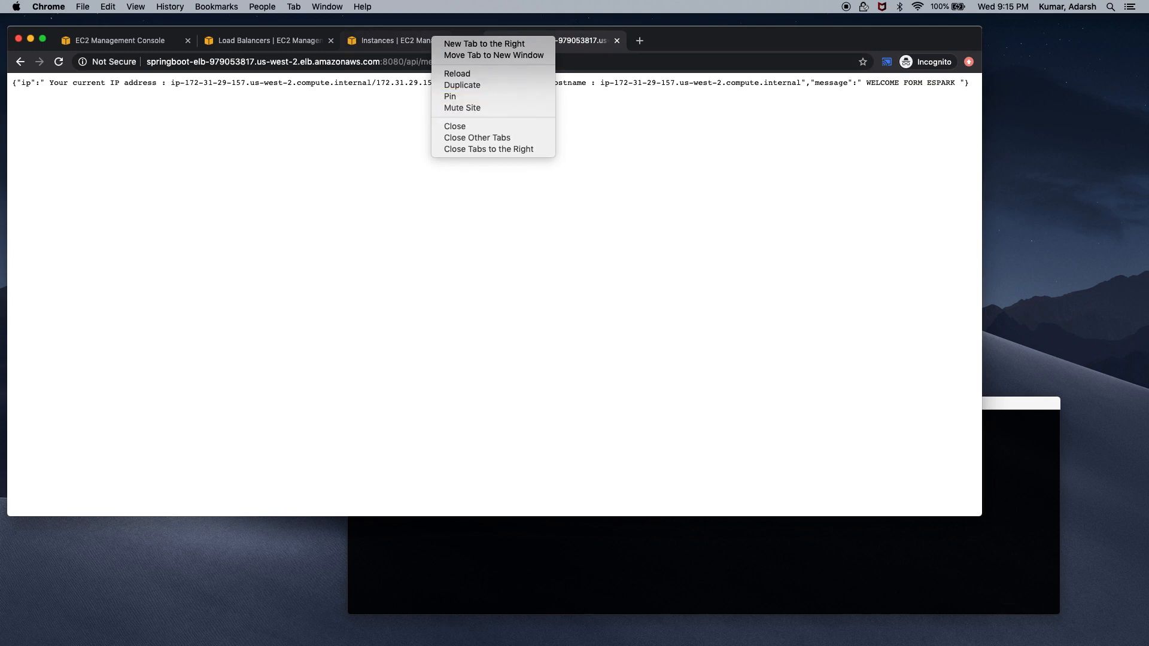
pyautogui.press('Escape')
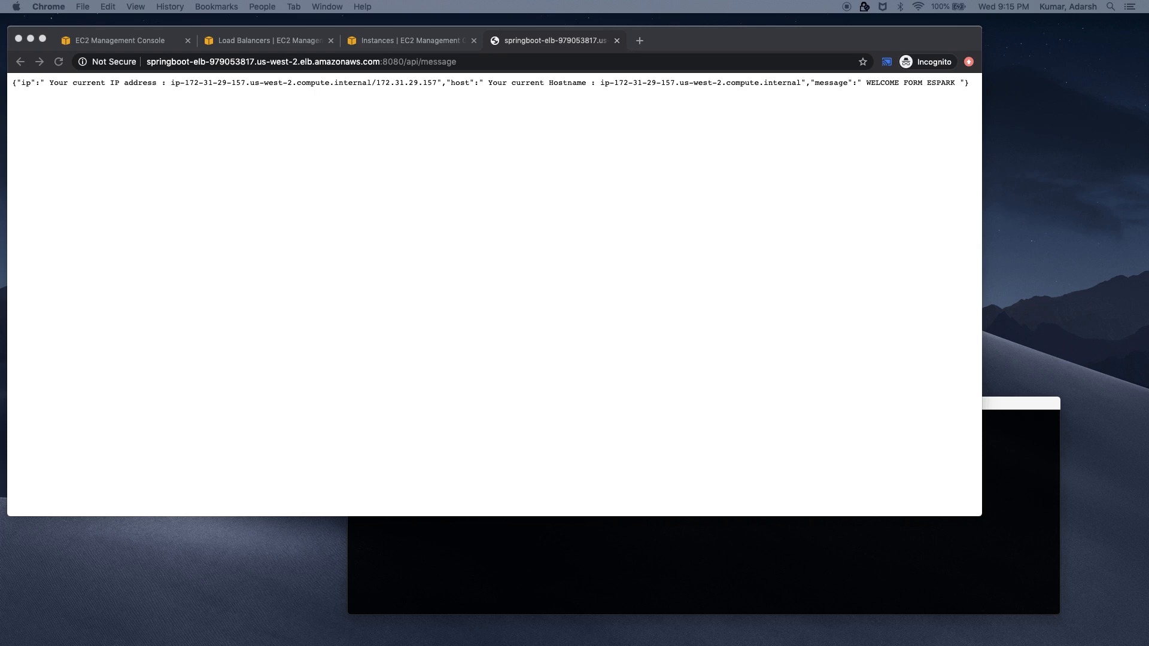
# Close the cpuDown and springboot-autoscaling-notification Subscription confirmed windows
pyautogui.moveTo(326, 645); pyautogui.dragTo(239, 111)
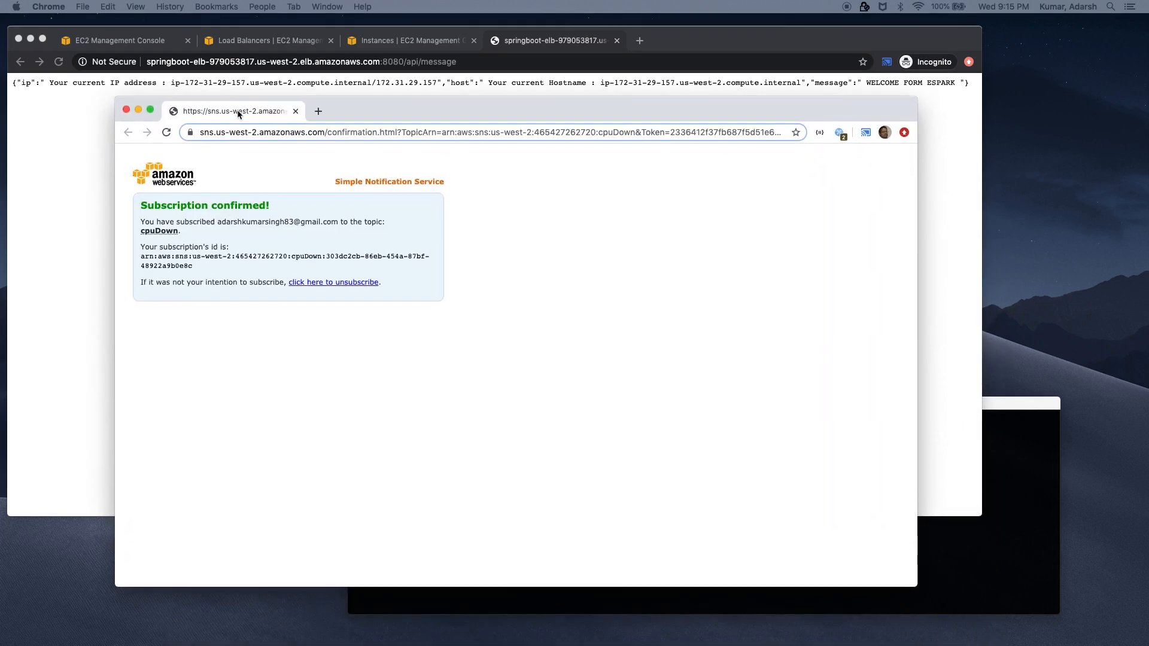
pyautogui.click(126, 112)
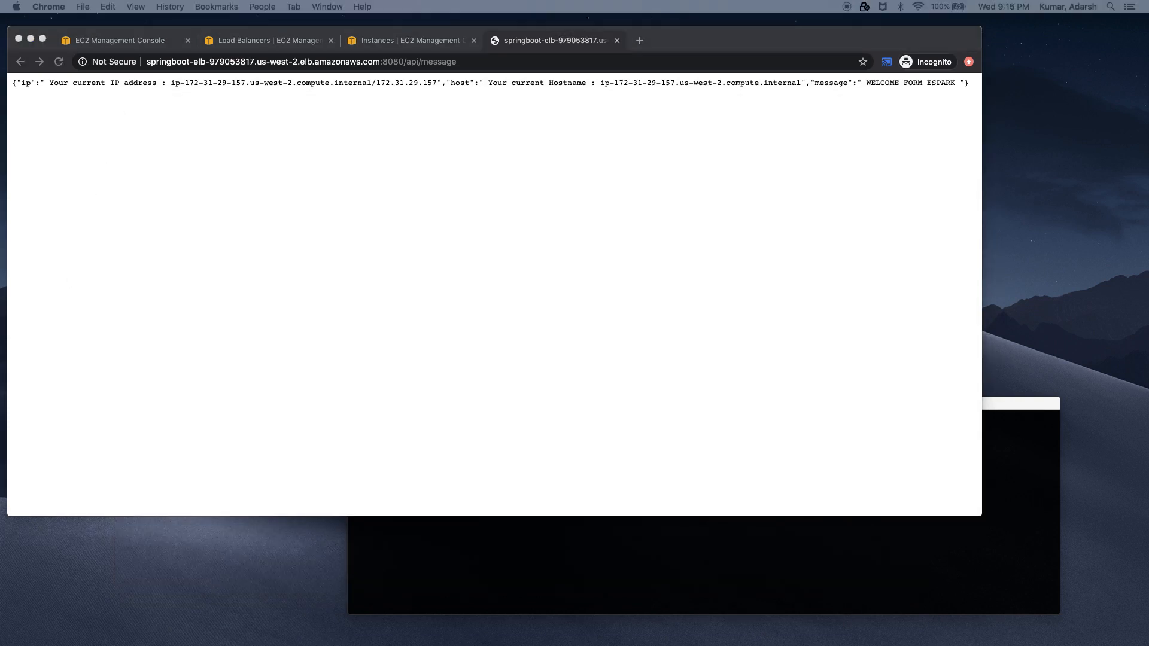
pyautogui.moveTo(314, 578); pyautogui.dragTo(308, 136)
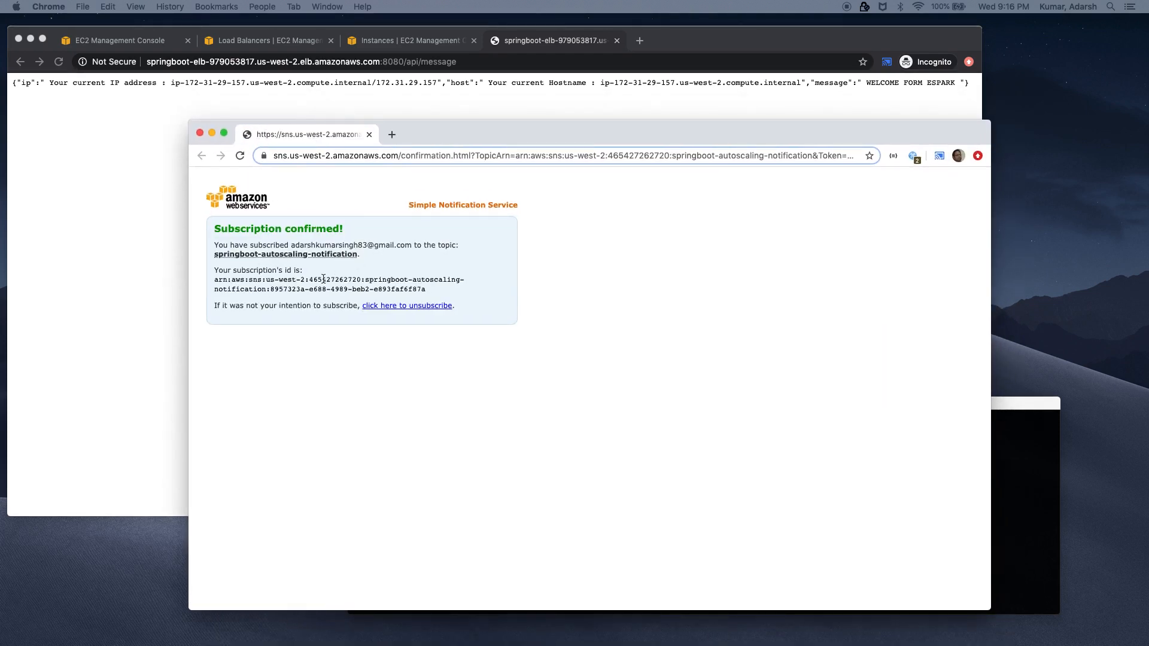
pyautogui.click(200, 133)
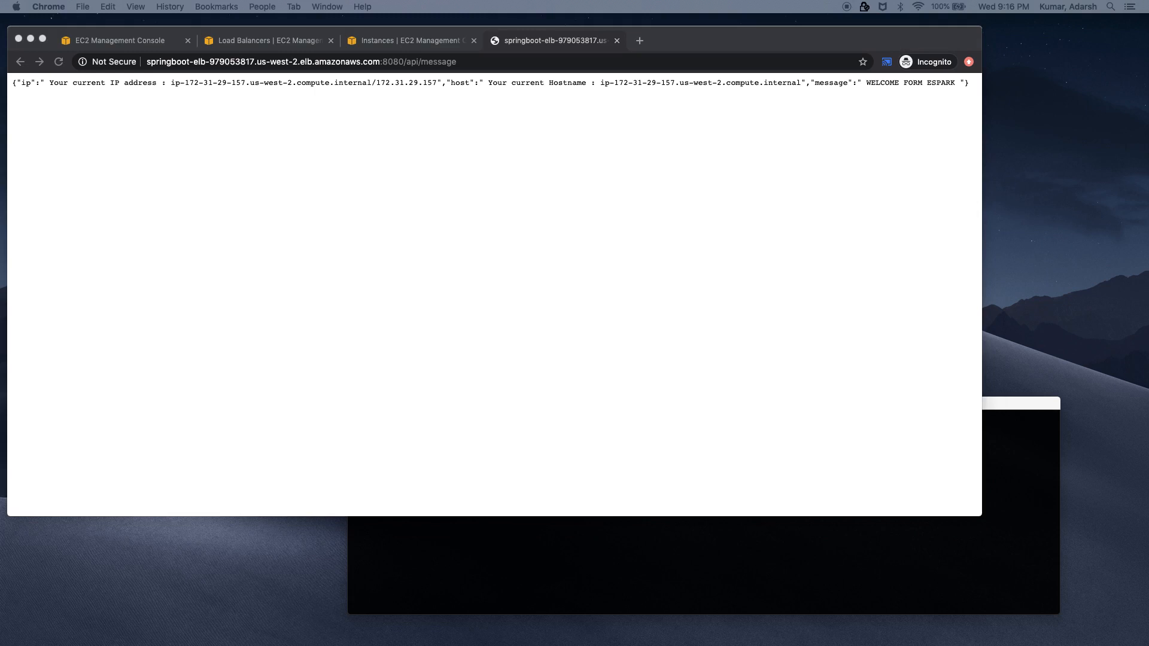
pyautogui.click(256, 44)
# Run top on inst1 in a taller Terminal window to inspect the java process, then quit
pyautogui.click(543, 548)
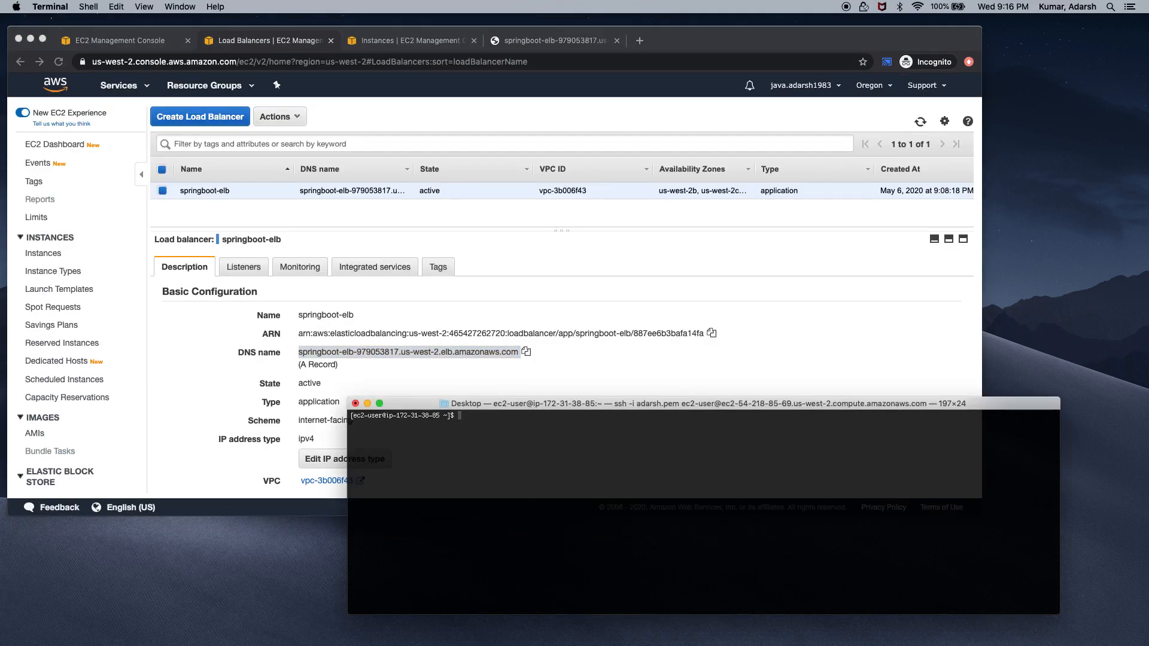
pyautogui.press('super+Tab')
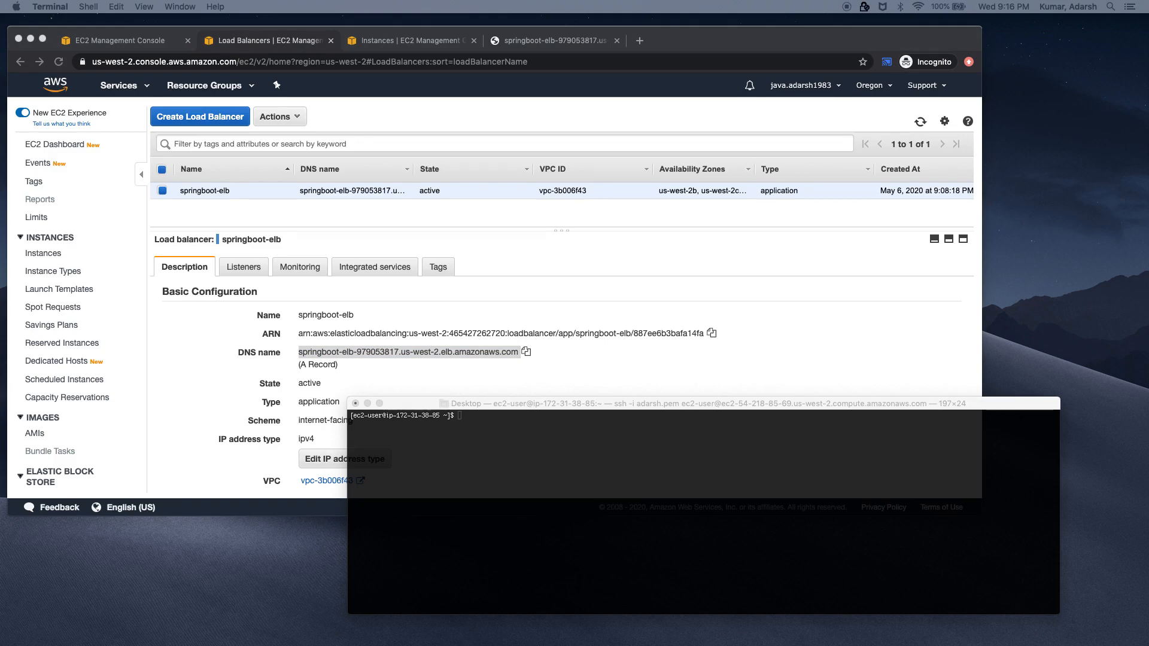
pyautogui.click(703, 541)
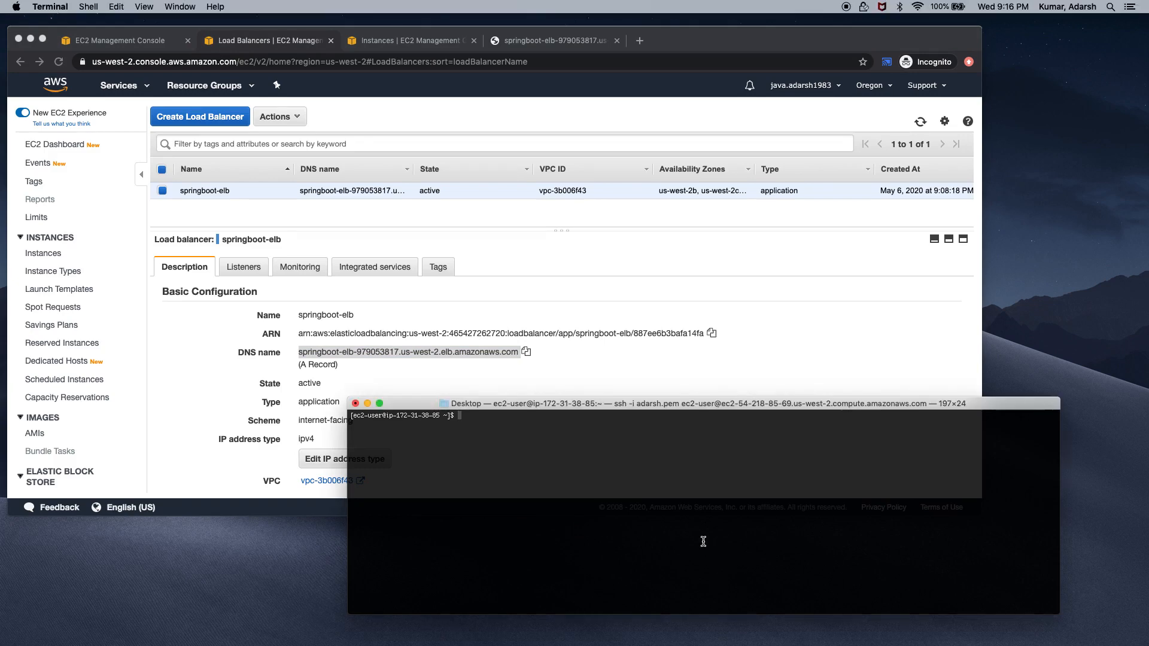
pyautogui.write('top')
pyautogui.press('Return')
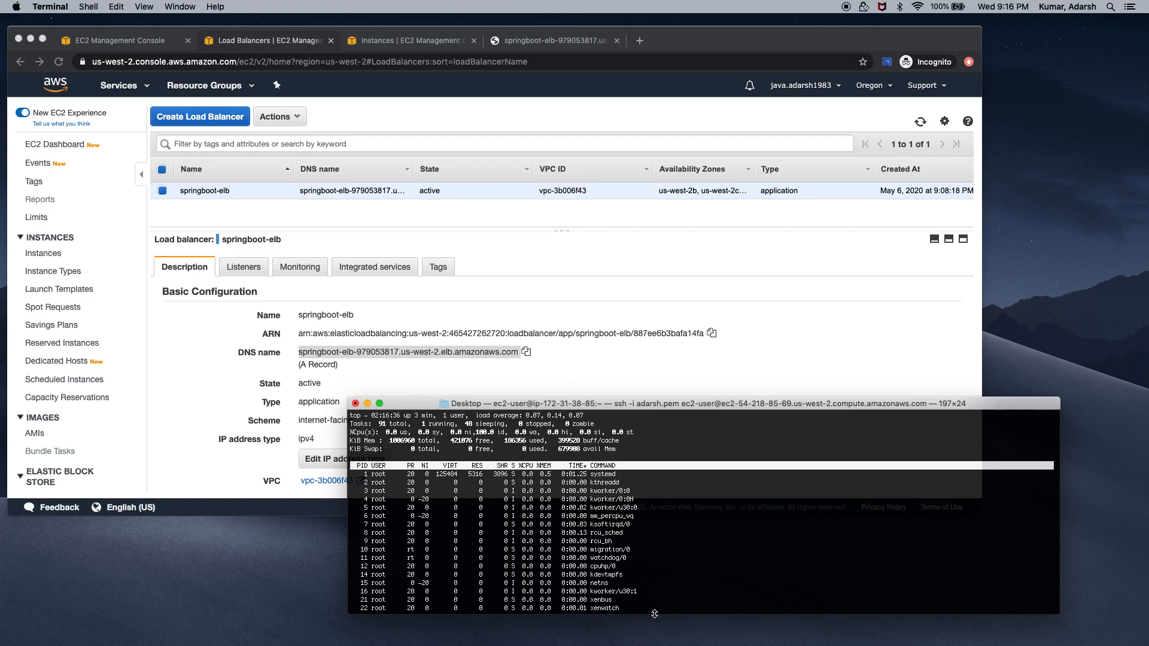
pyautogui.moveTo(654, 614); pyautogui.dragTo(654, 645)
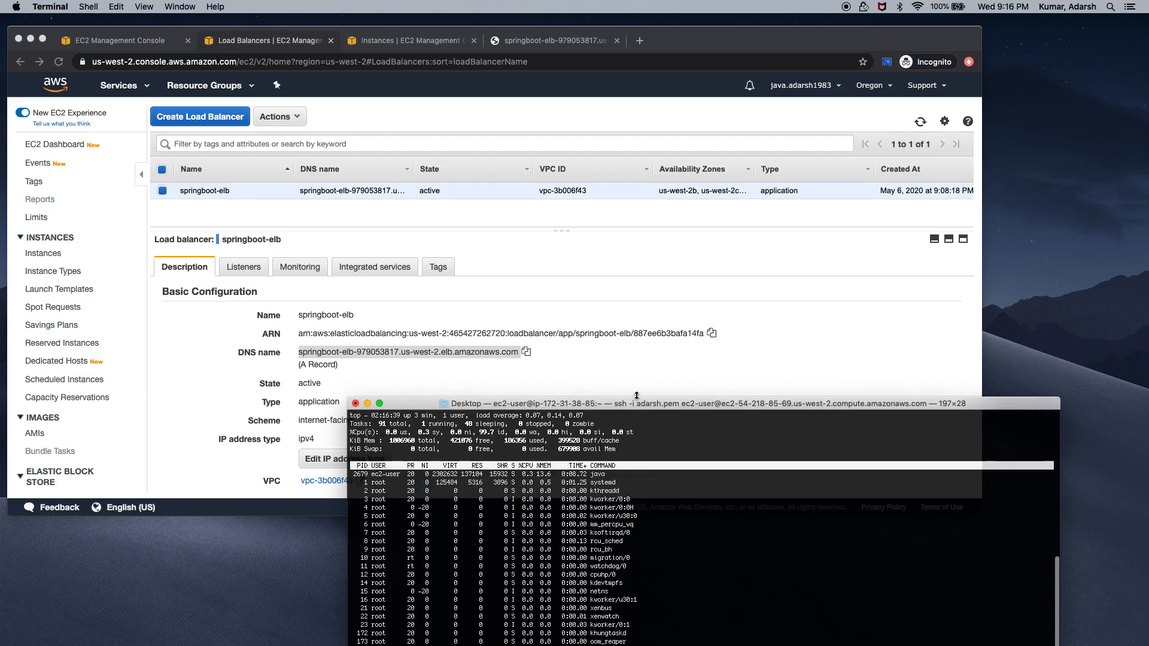
pyautogui.moveTo(636, 398); pyautogui.dragTo(643, 339)
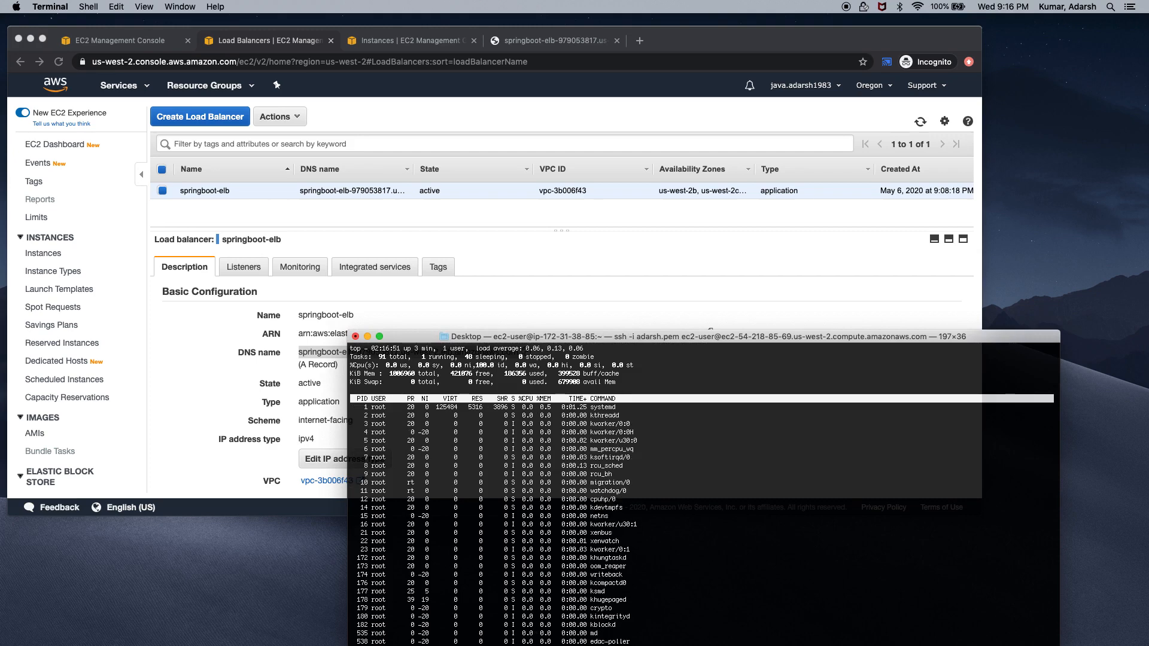
pyautogui.press('q')
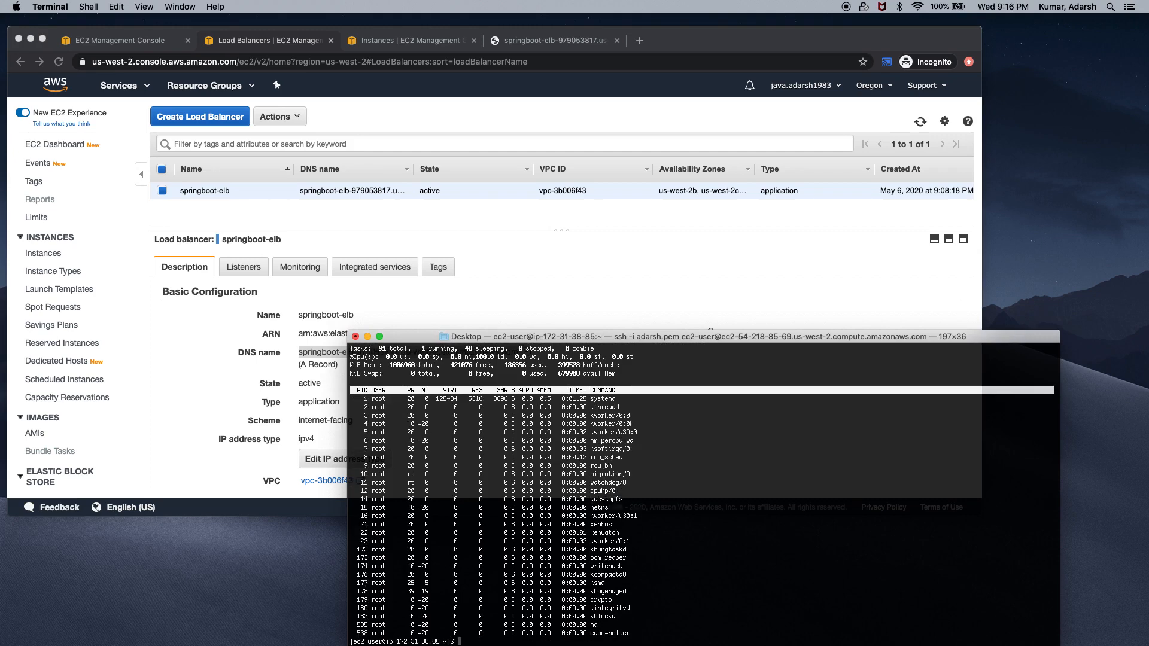
# Log out of the inst1 SSH session with Ctrl+D
pyautogui.click(700, 451)
pyautogui.rightClick(699, 451)
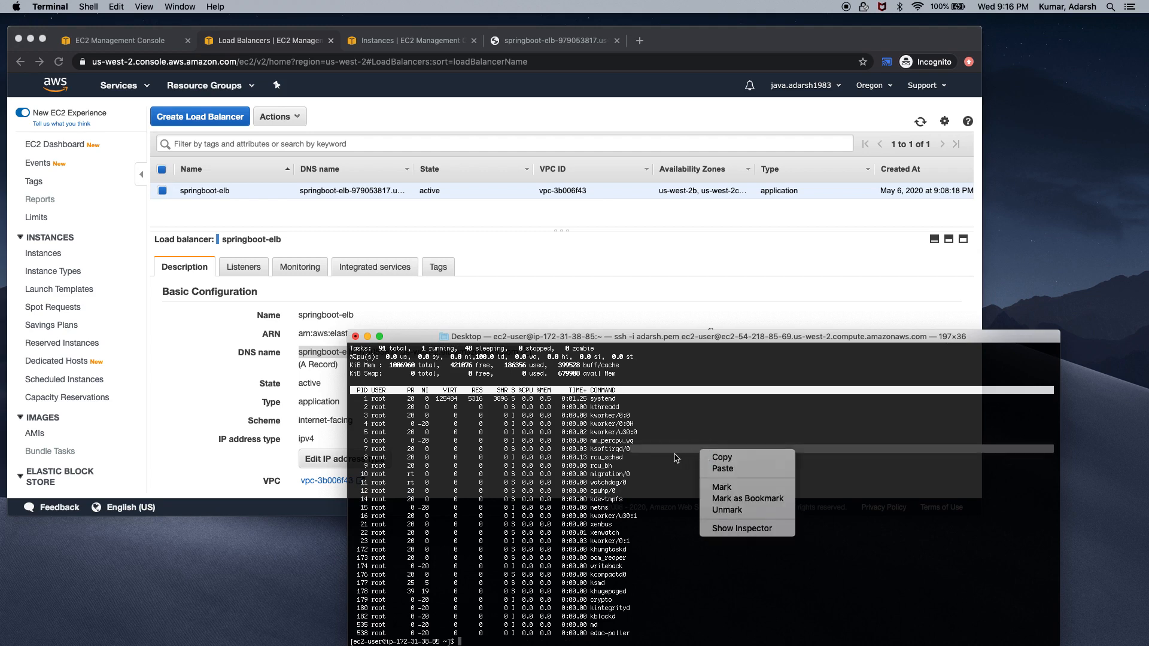
pyautogui.click(670, 429)
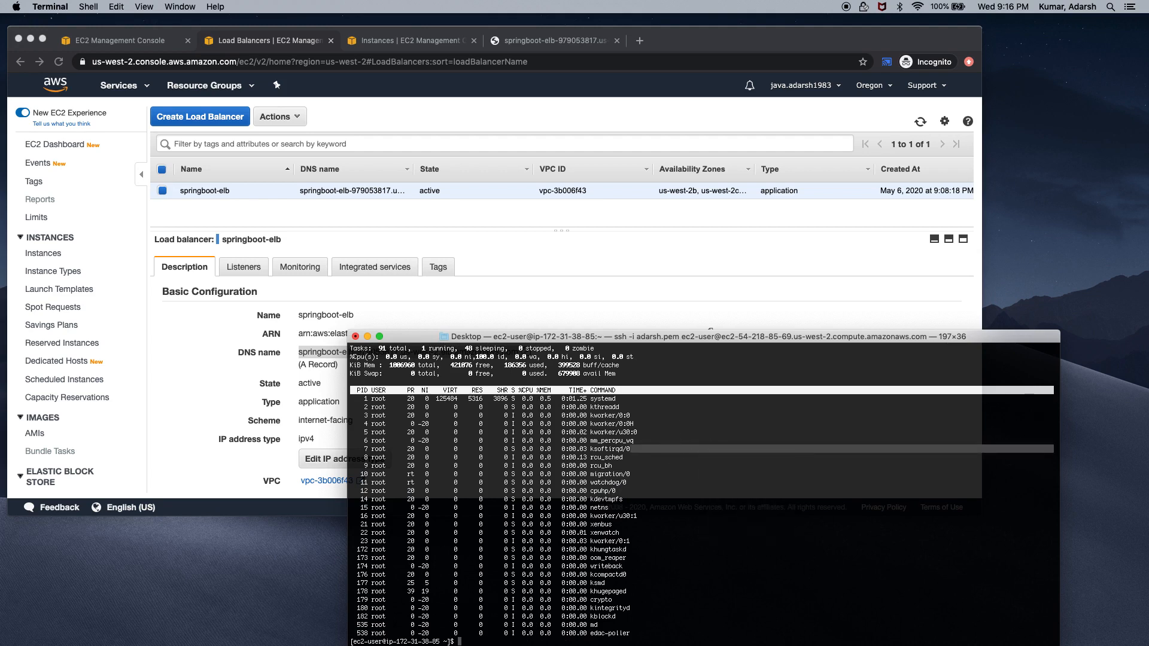
pyautogui.hotkey('ctrl', 'd')
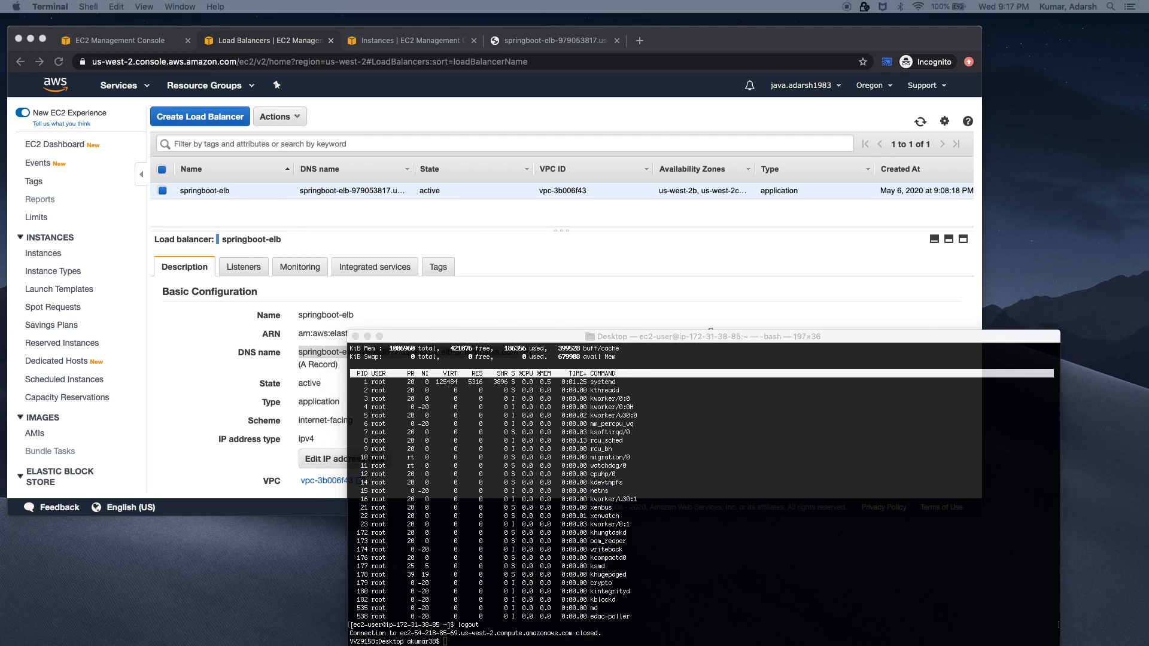
# Run 'yes > /dev/null &' as a background CPU load, then launch top to watch it
pyautogui.click(714, 569)
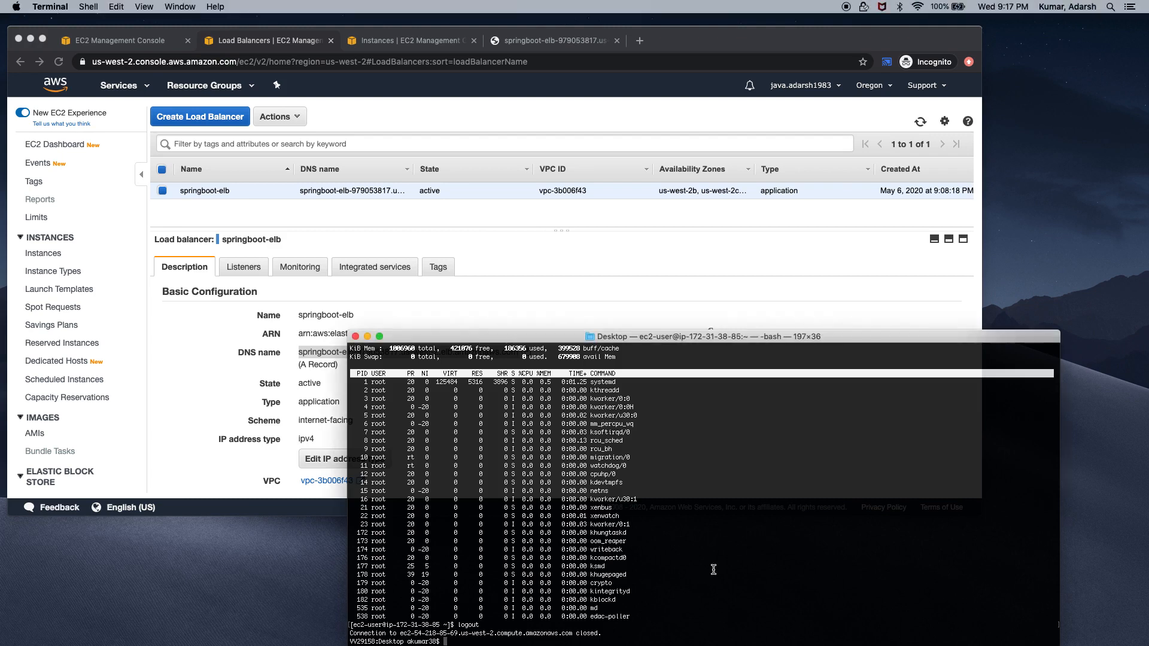
pyautogui.write('yes > /dev/null &')
pyautogui.press('Return')
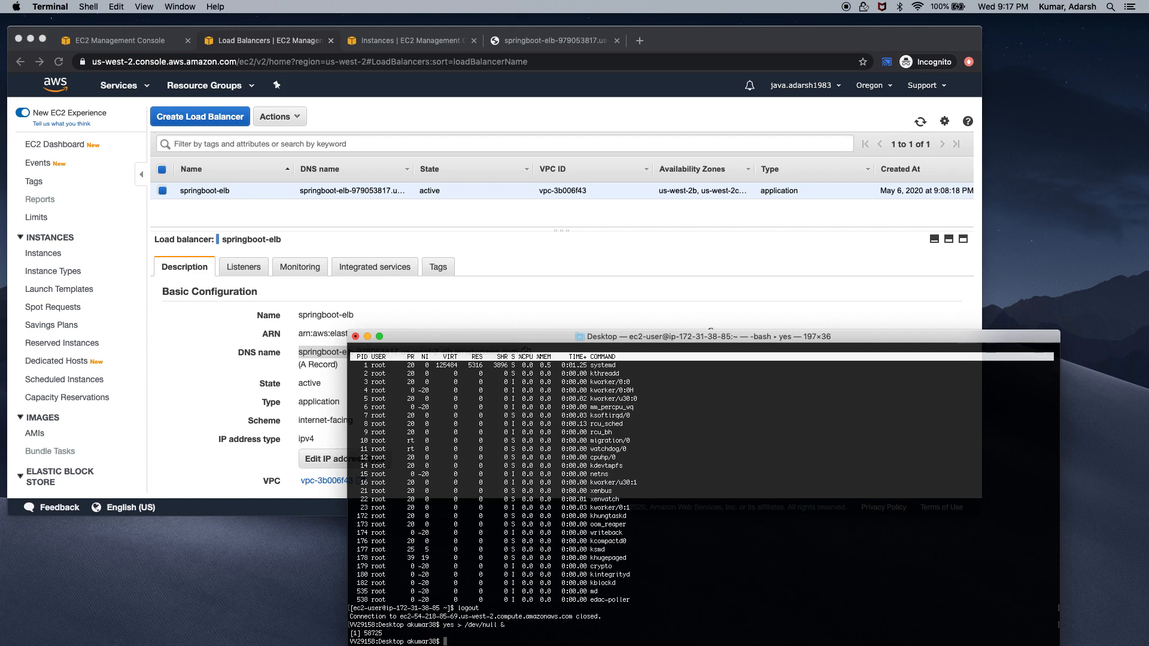
pyautogui.write('top')
pyautogui.press('Return')
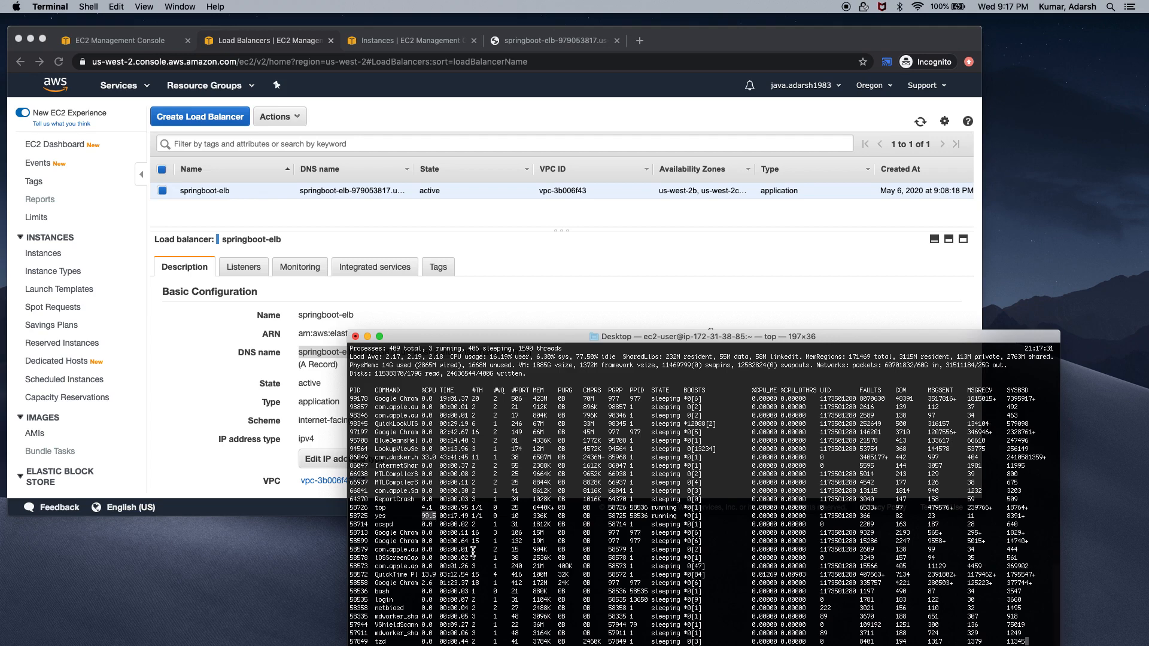
# Duplicate the EC2 Instances tab and go to CloudWatch from the Services list
pyautogui.click(508, 117)
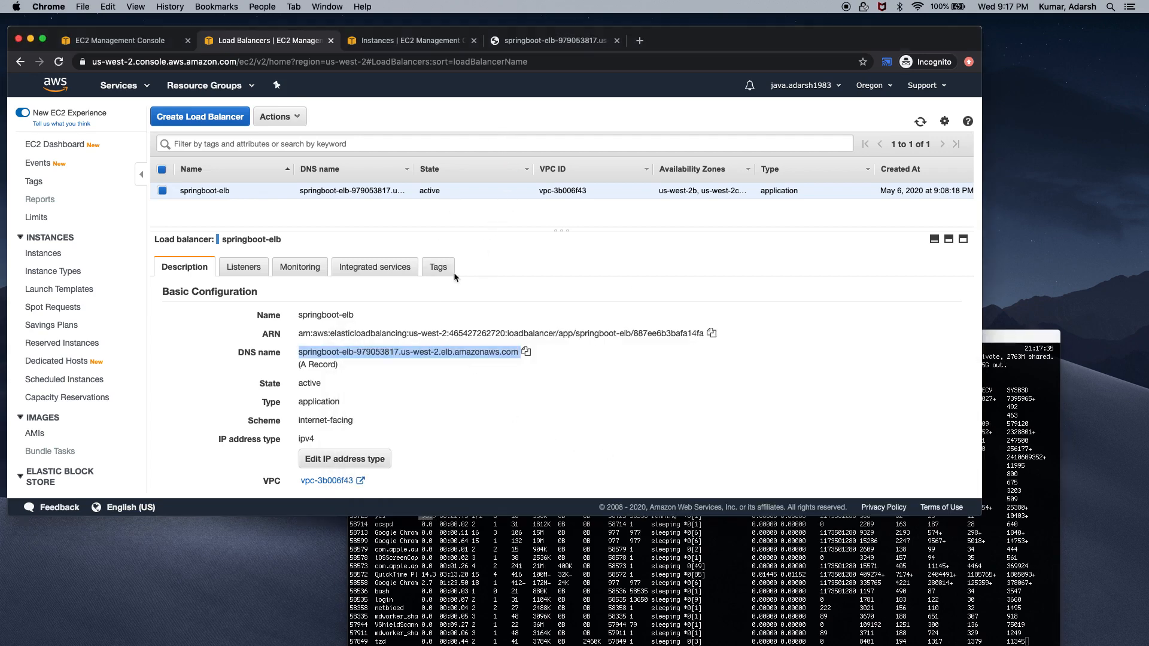
pyautogui.rightClick(426, 43)
pyautogui.click(465, 90)
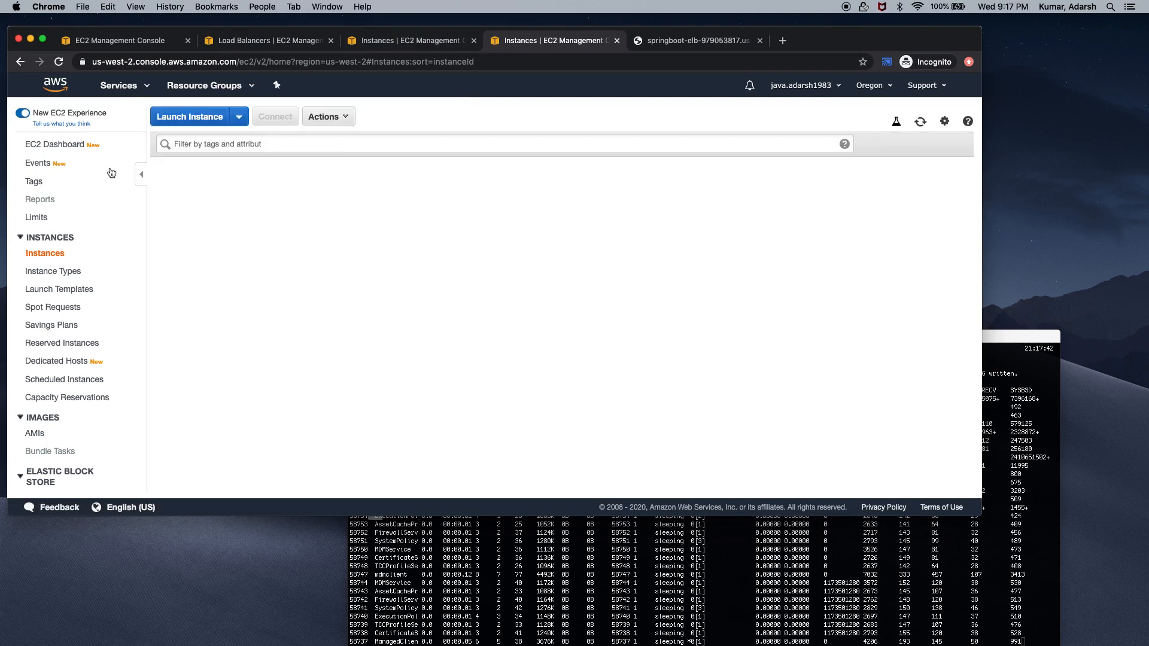
pyautogui.click(144, 87)
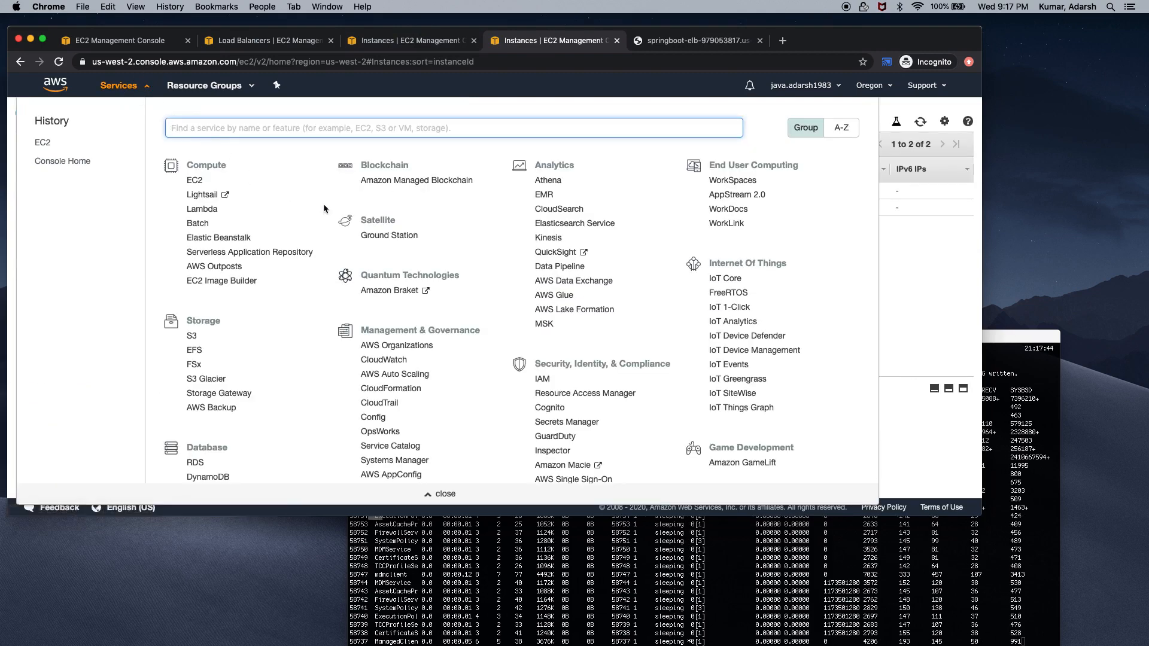
pyautogui.click(393, 360)
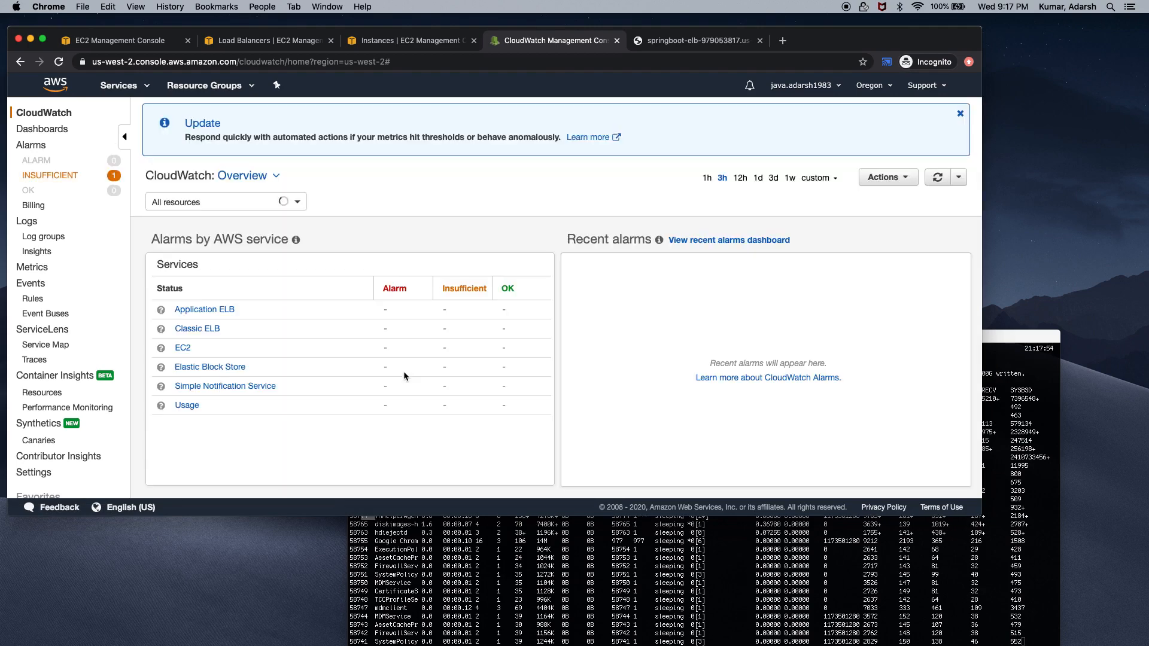
# List INSUFFICIENT alarms, open the High-CPU-Utilization alarm, and browse Dashboards and Overview
pyautogui.click(69, 178)
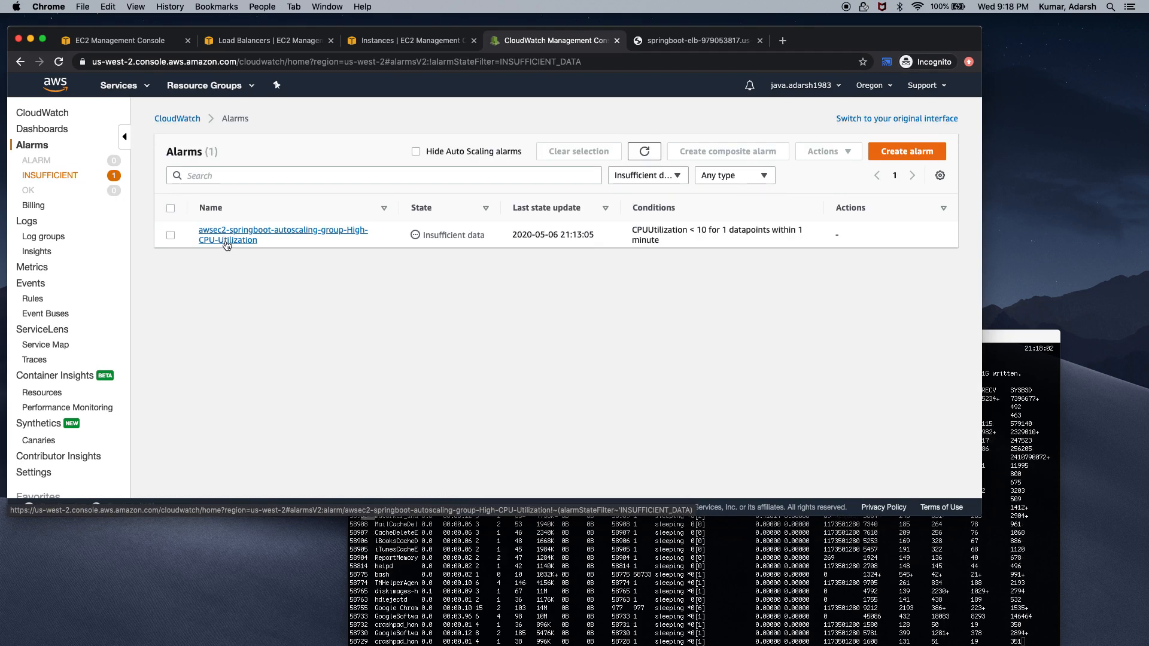
pyautogui.click(226, 239)
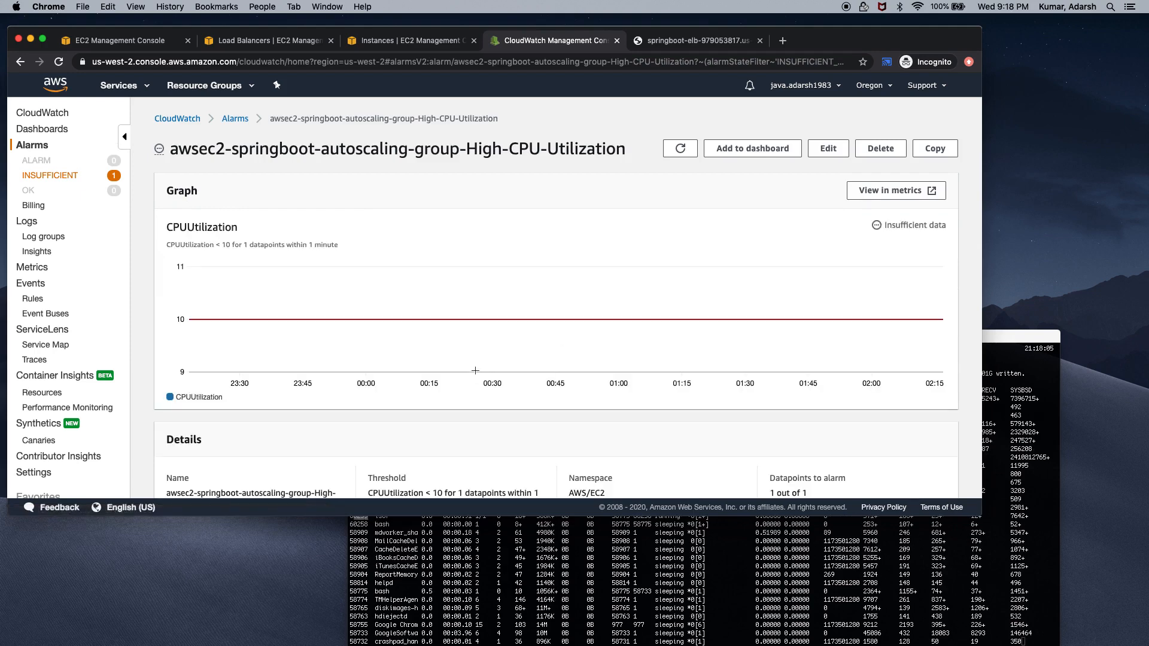
pyautogui.scroll(-5, 475, 370)
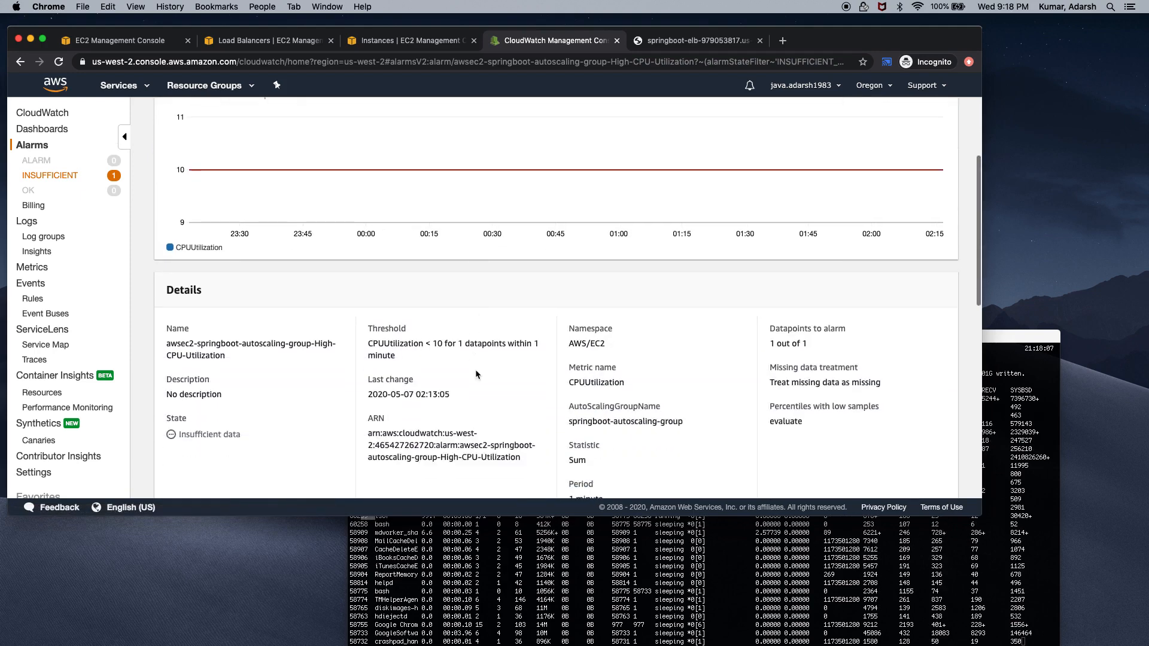
pyautogui.scroll(5, 476, 369)
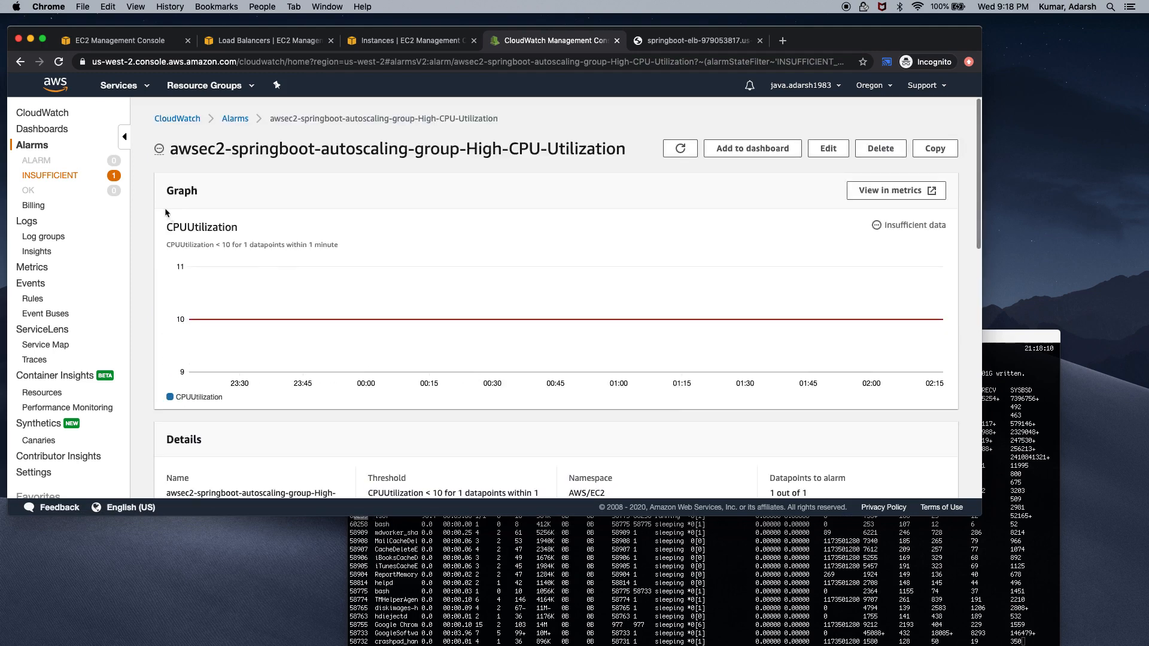
pyautogui.click(63, 139)
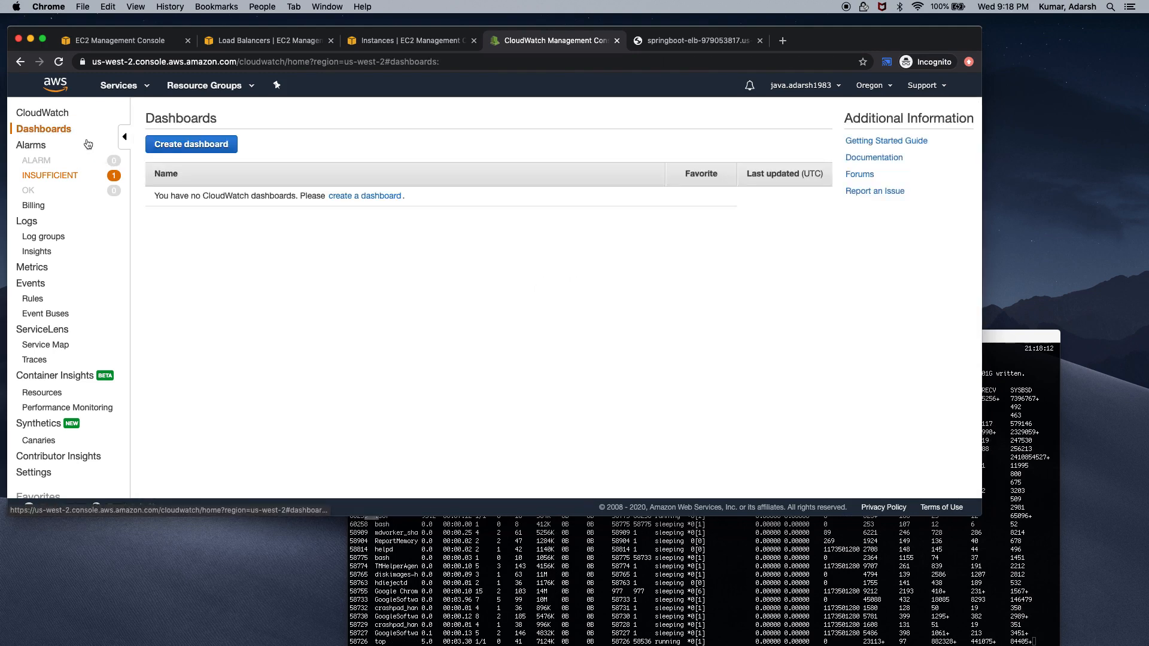
pyautogui.click(42, 113)
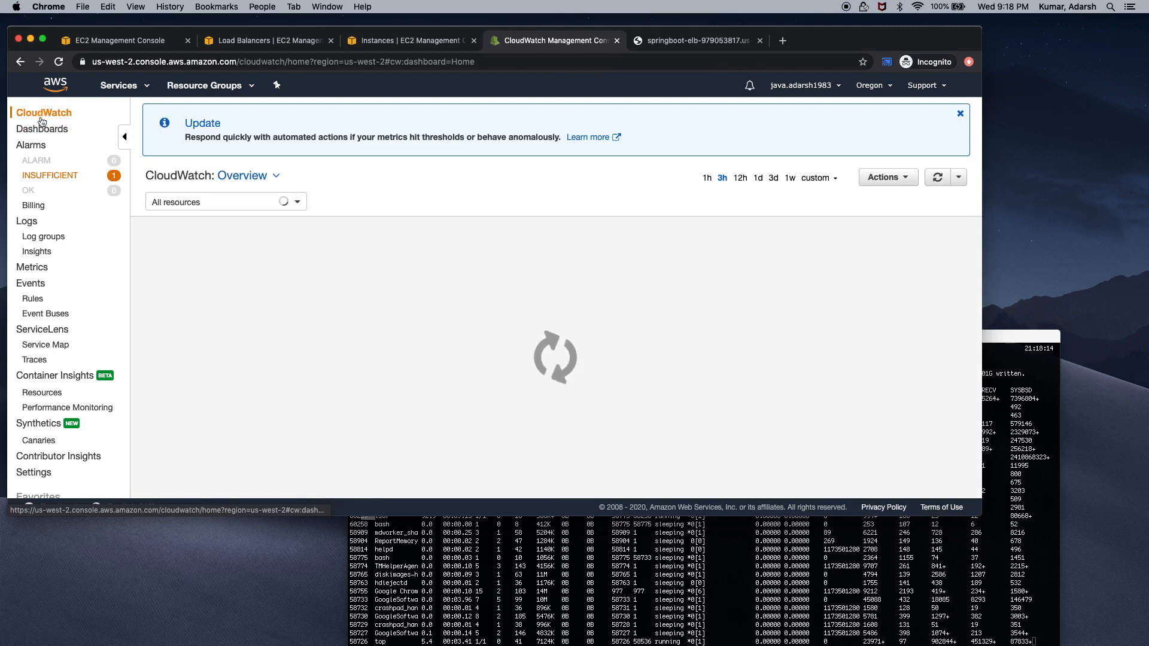
pyautogui.click(46, 133)
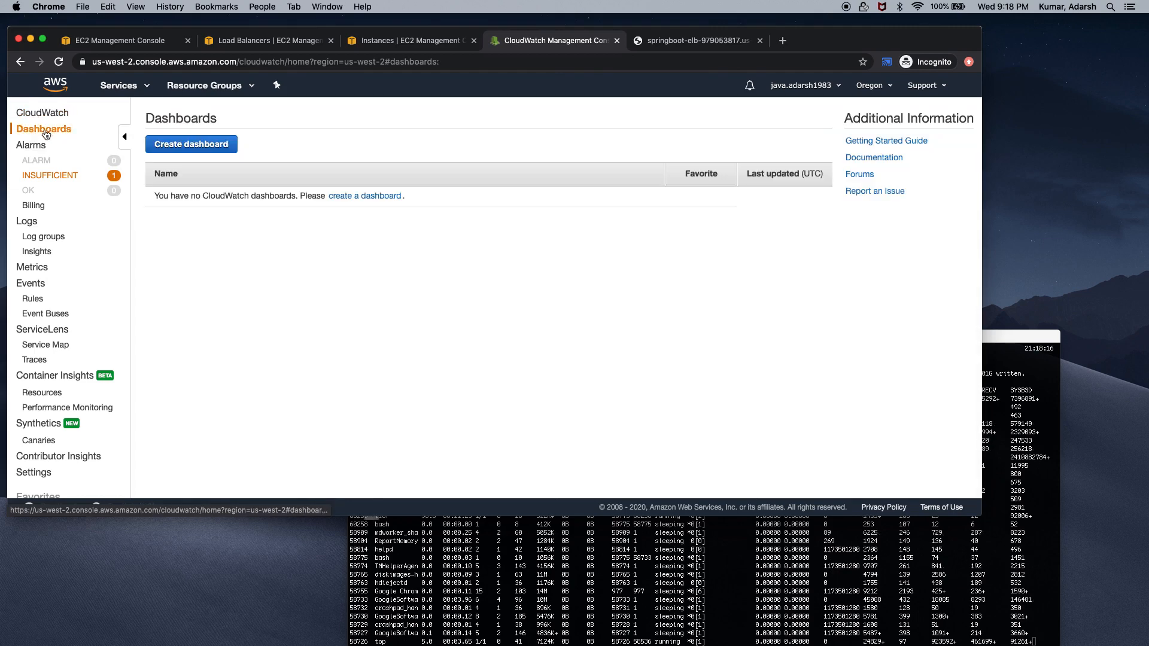
# Reopen the High-CPU-Utilization alarm, view its metric in a new tab, close it, and reload
pyautogui.click(48, 176)
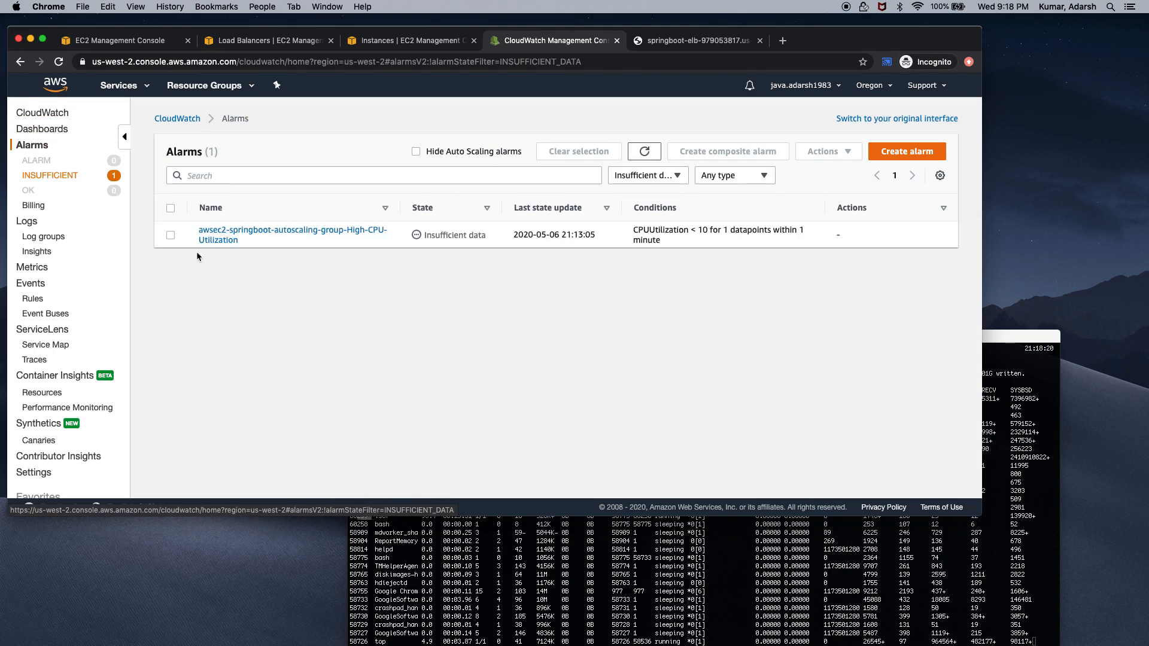
pyautogui.click(204, 236)
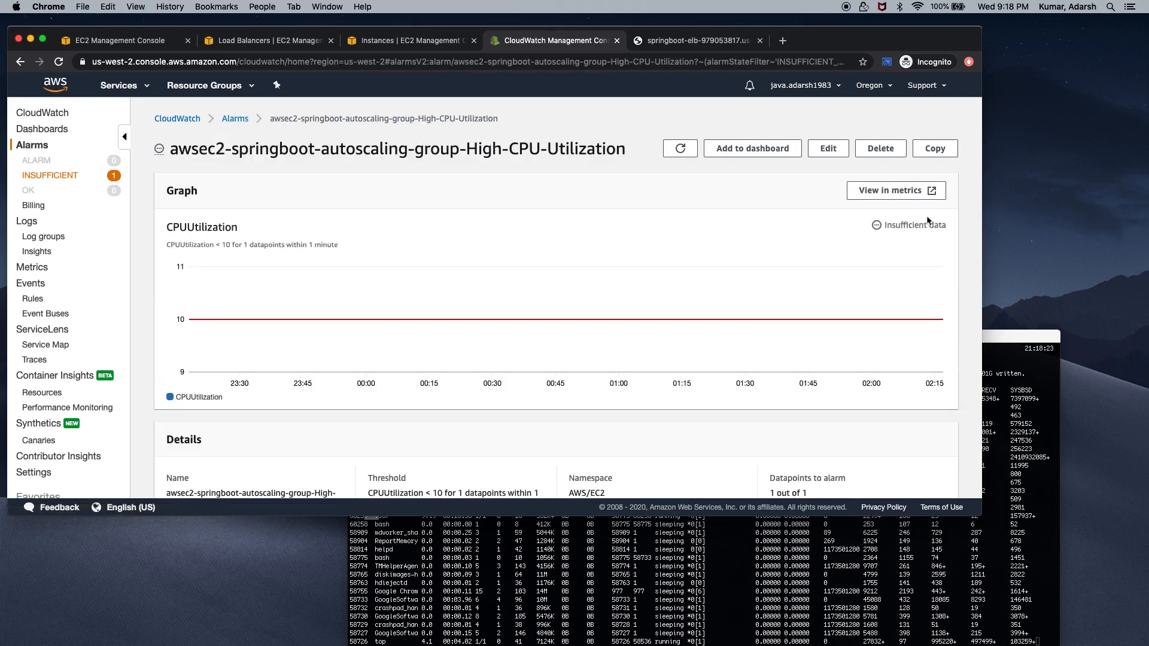
pyautogui.click(900, 198)
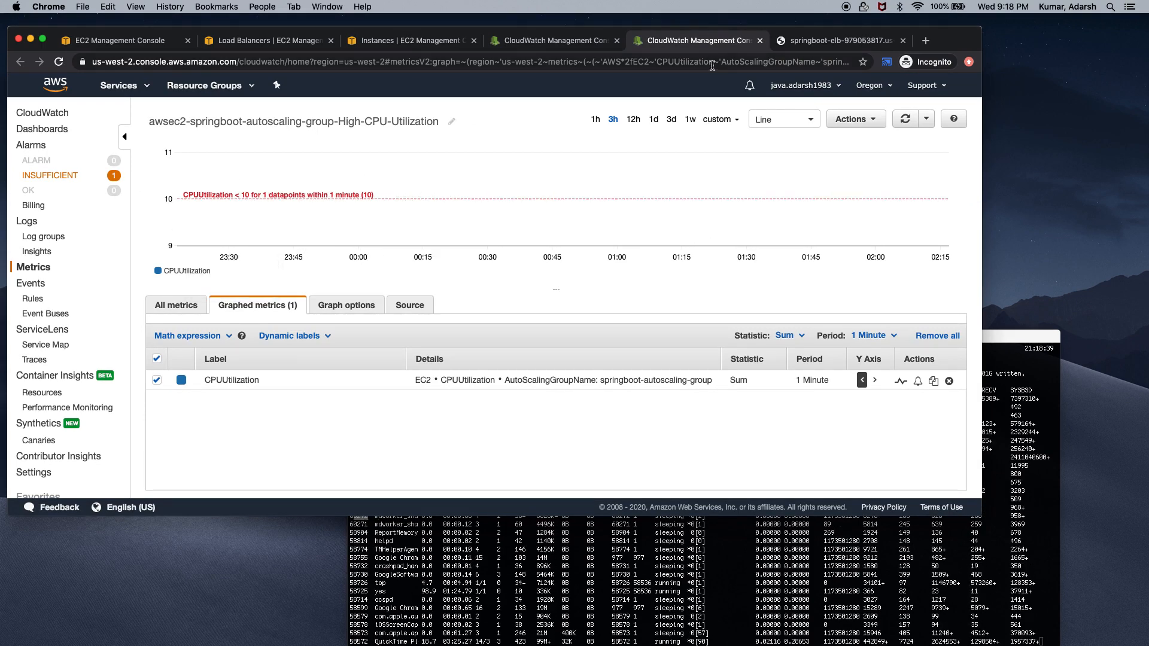
pyautogui.click(760, 41)
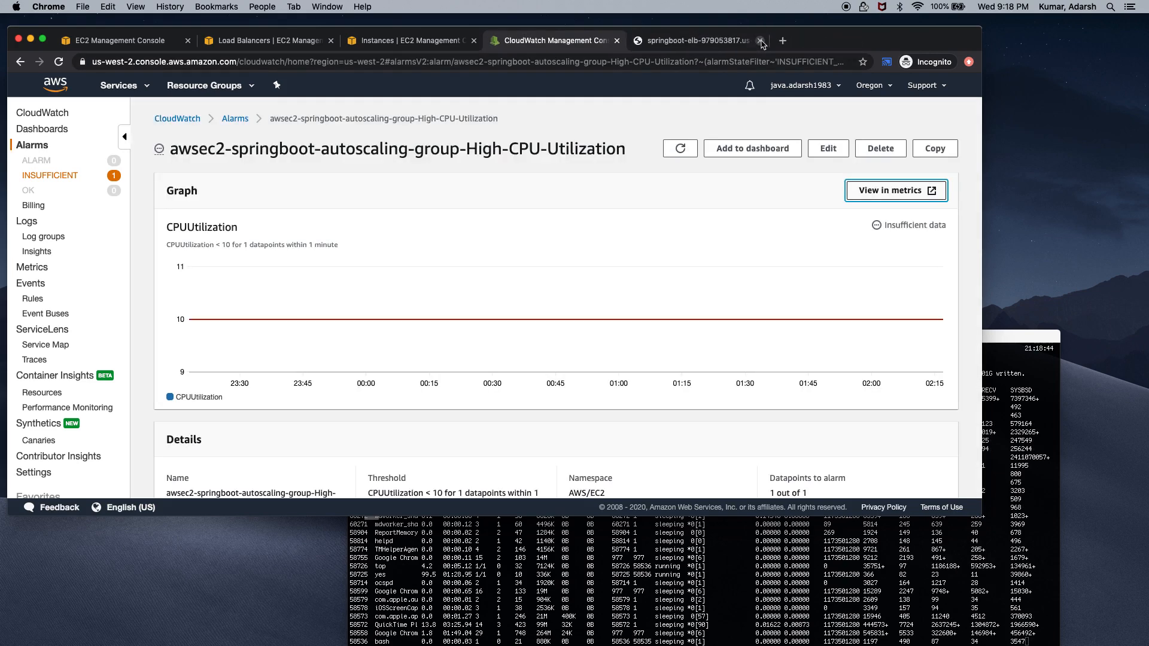
pyautogui.click(58, 61)
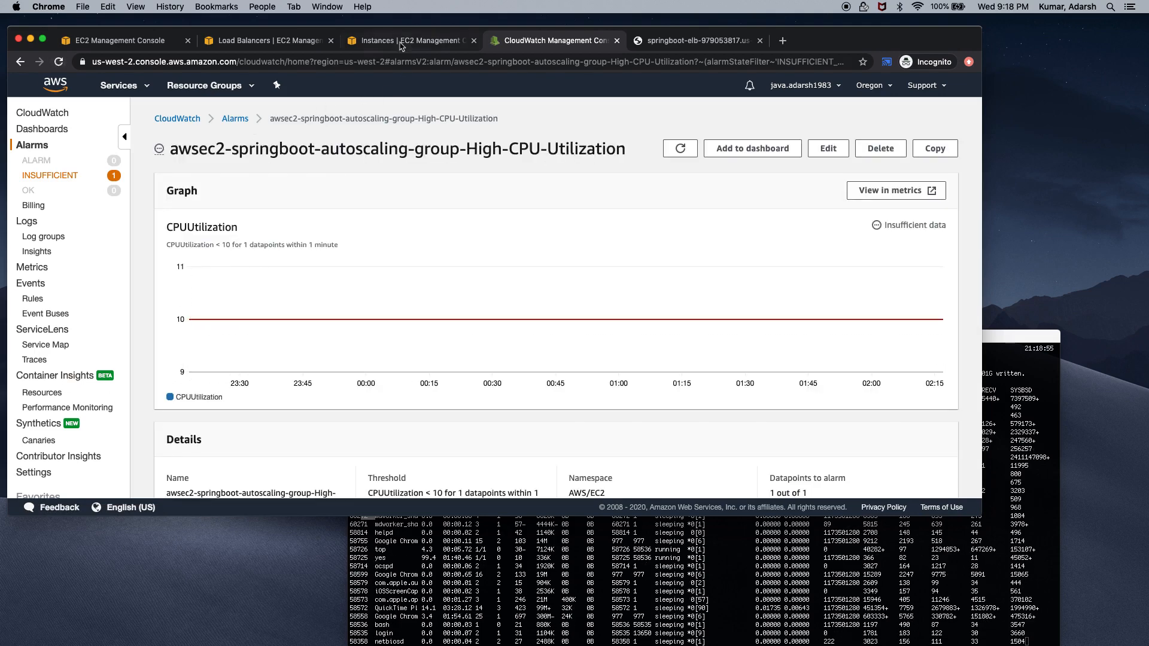
pyautogui.click(284, 40)
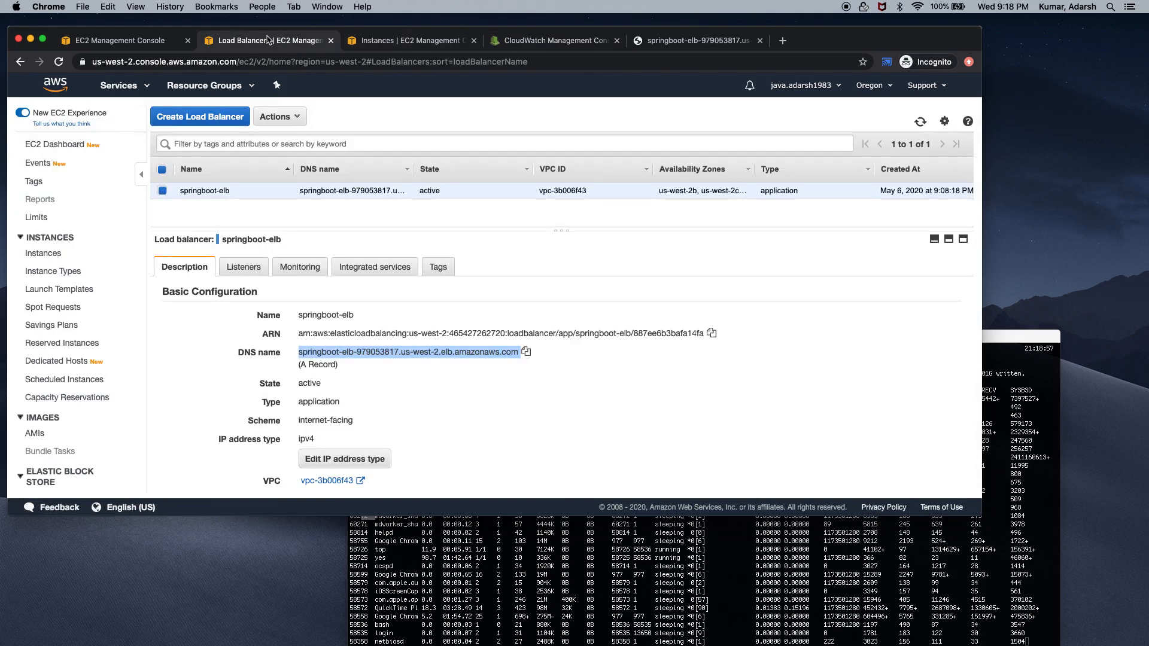
pyautogui.click(147, 40)
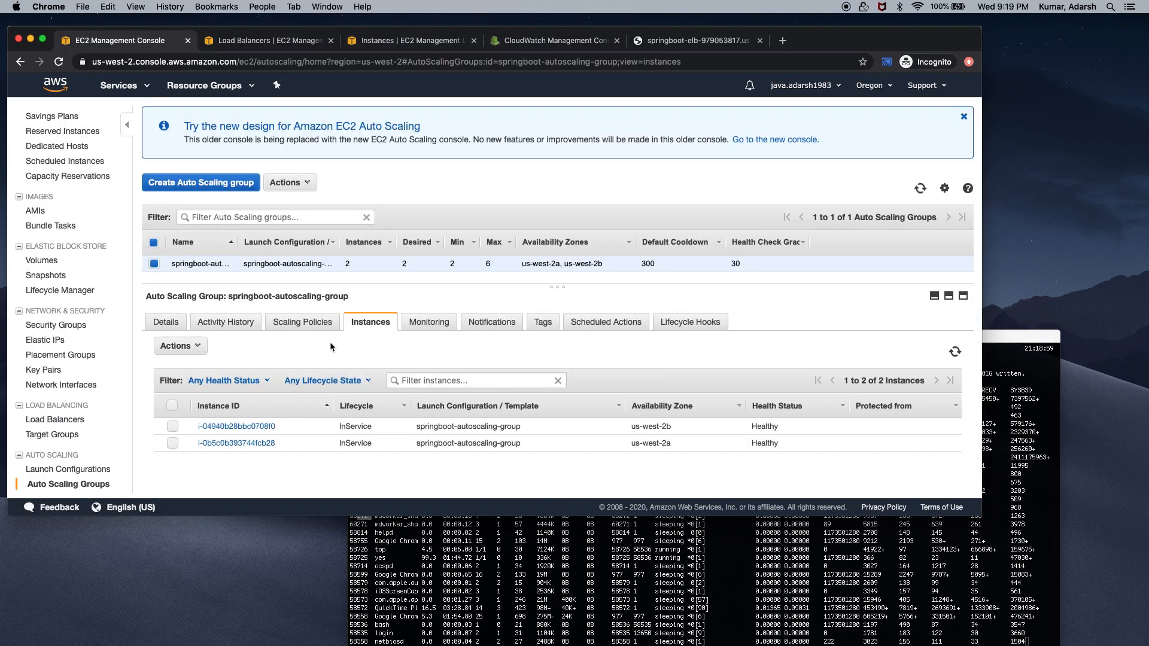
pyautogui.click(921, 189)
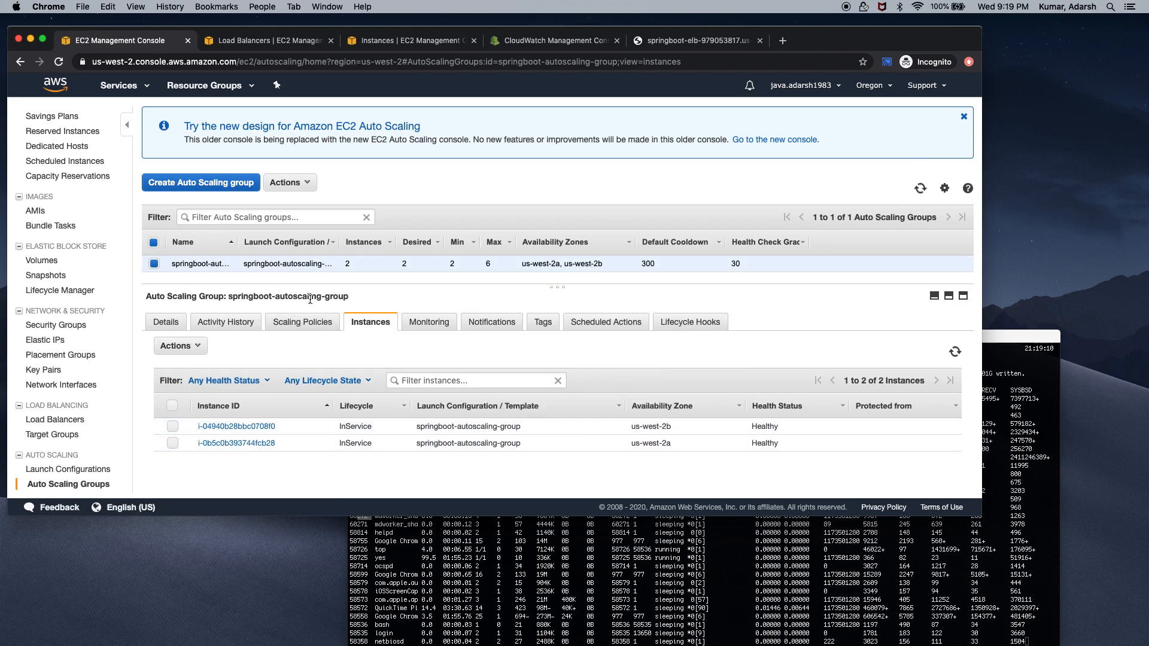
pyautogui.click(423, 331)
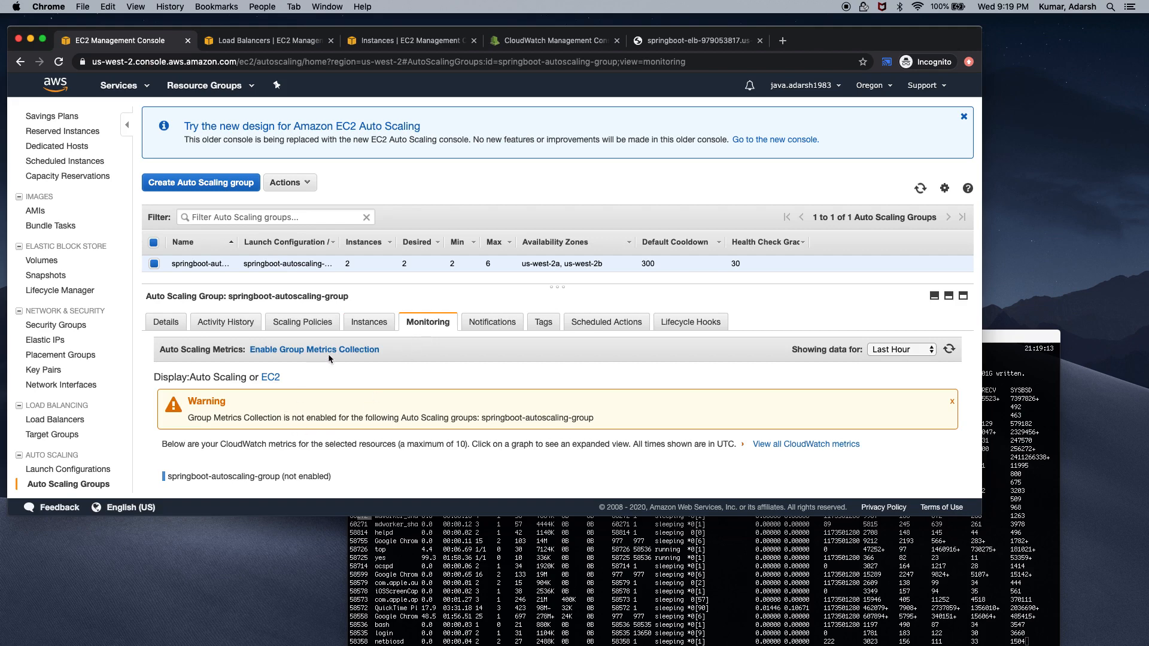
pyautogui.click(305, 322)
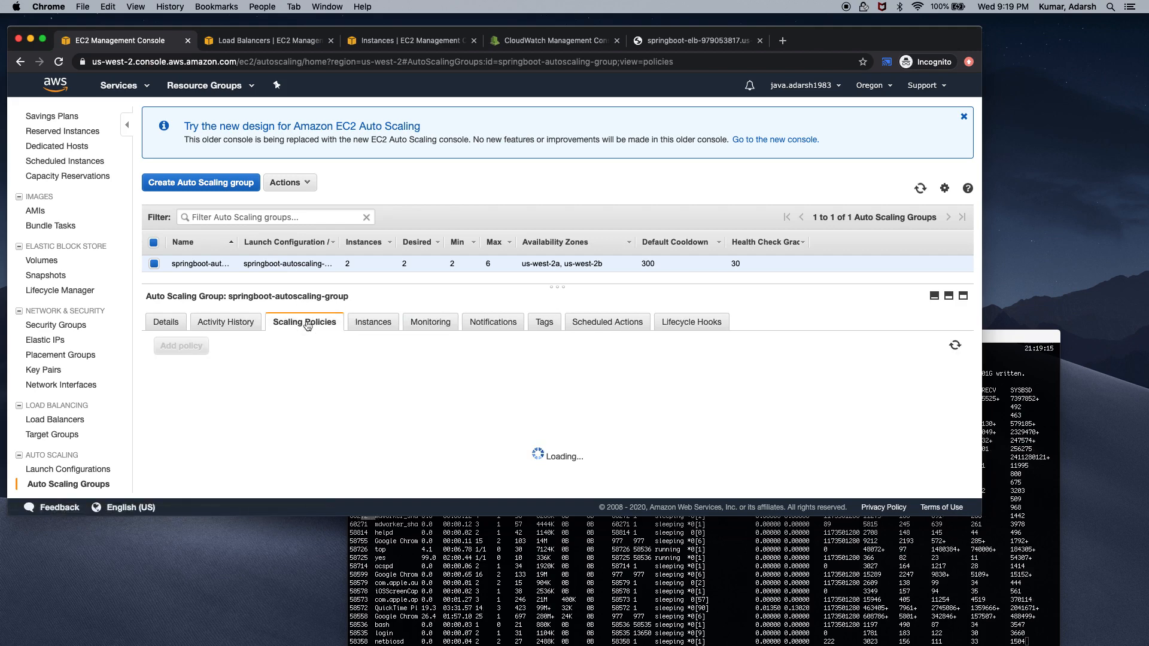
pyautogui.click(230, 320)
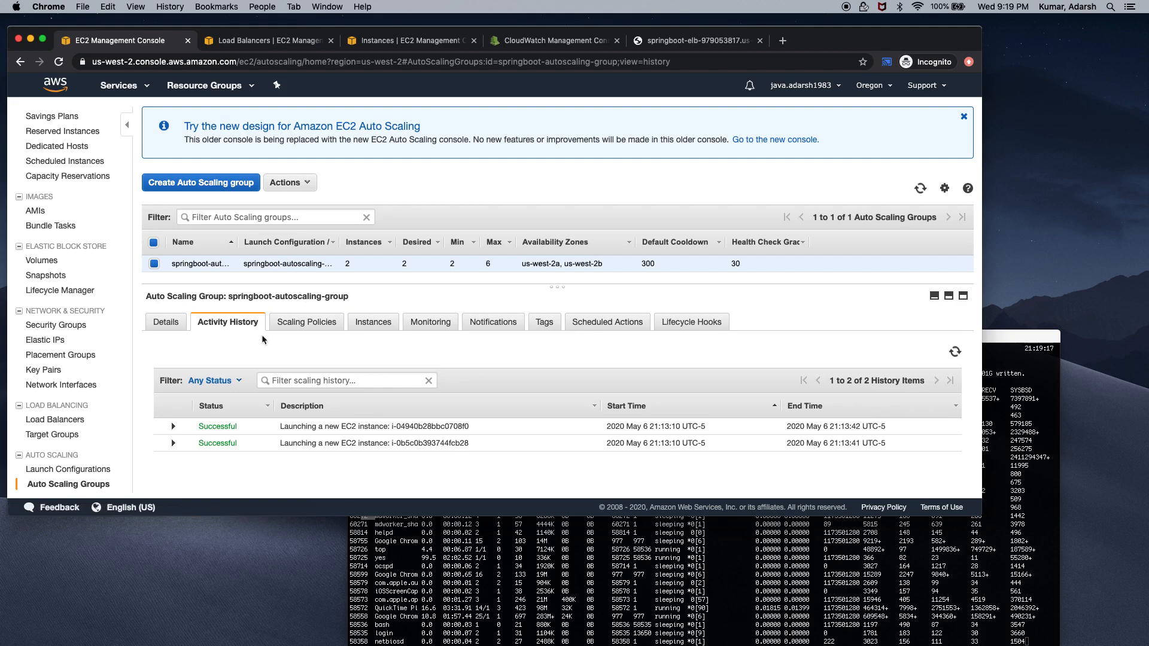
pyautogui.click(430, 322)
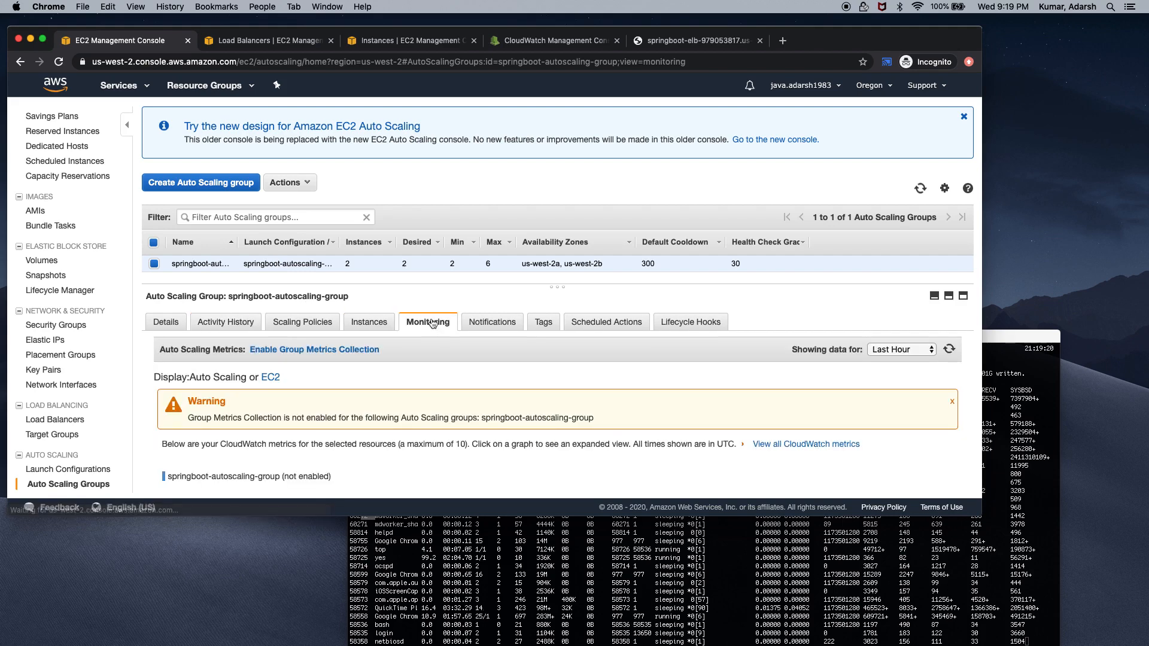
pyautogui.click(500, 328)
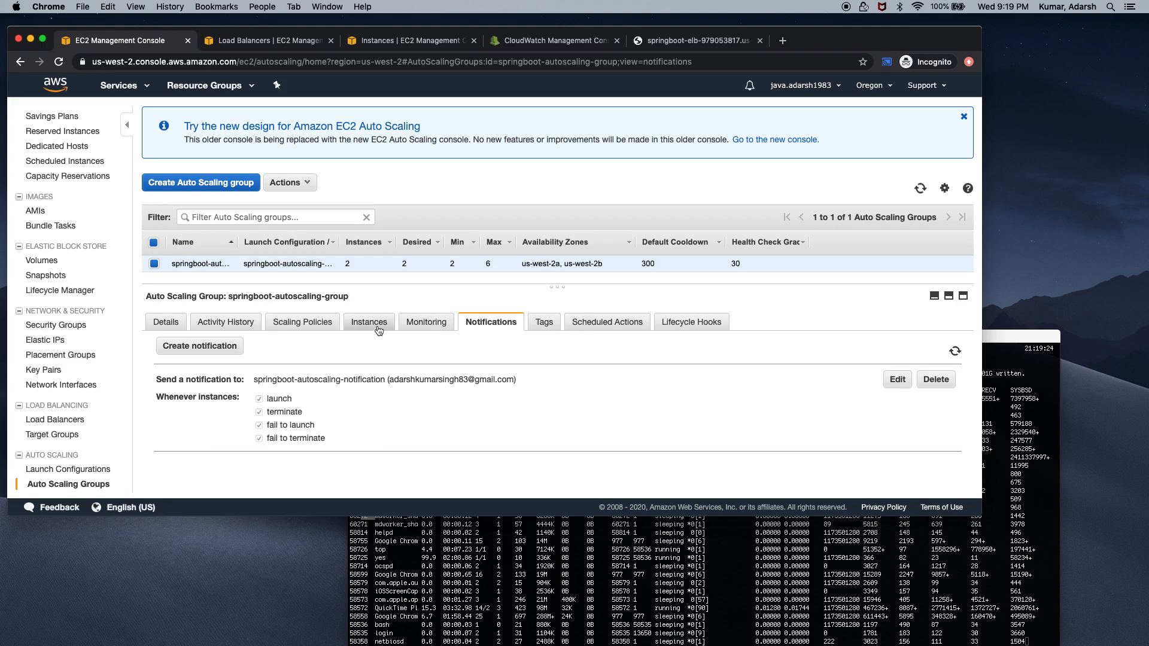
pyautogui.click(419, 327)
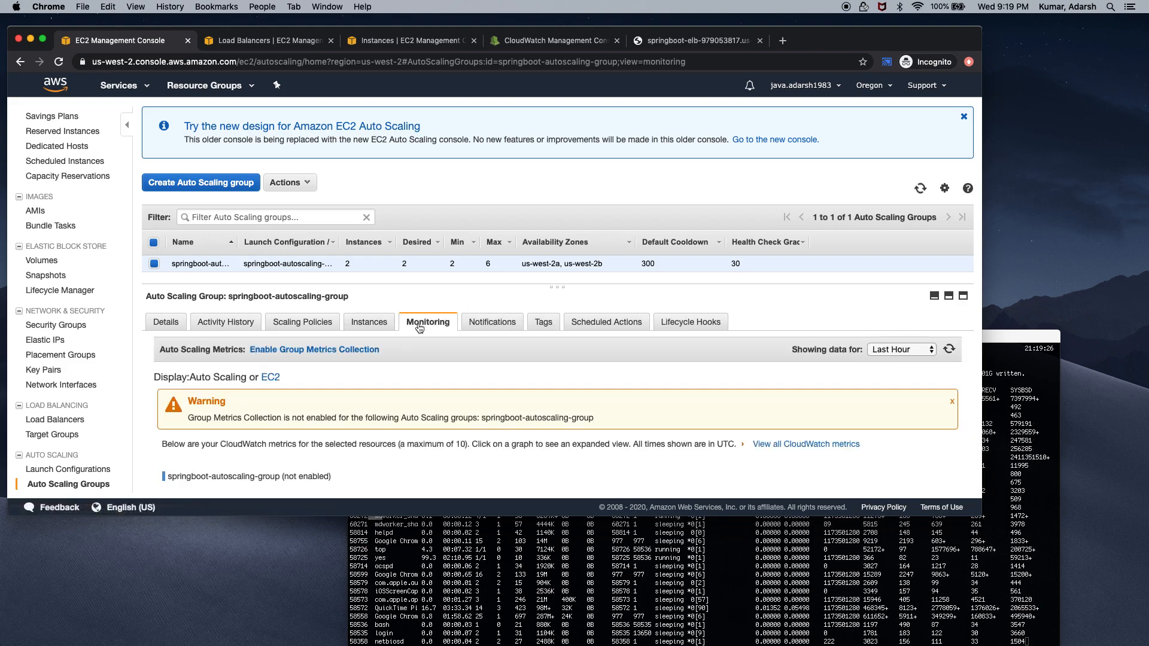
pyautogui.click(543, 40)
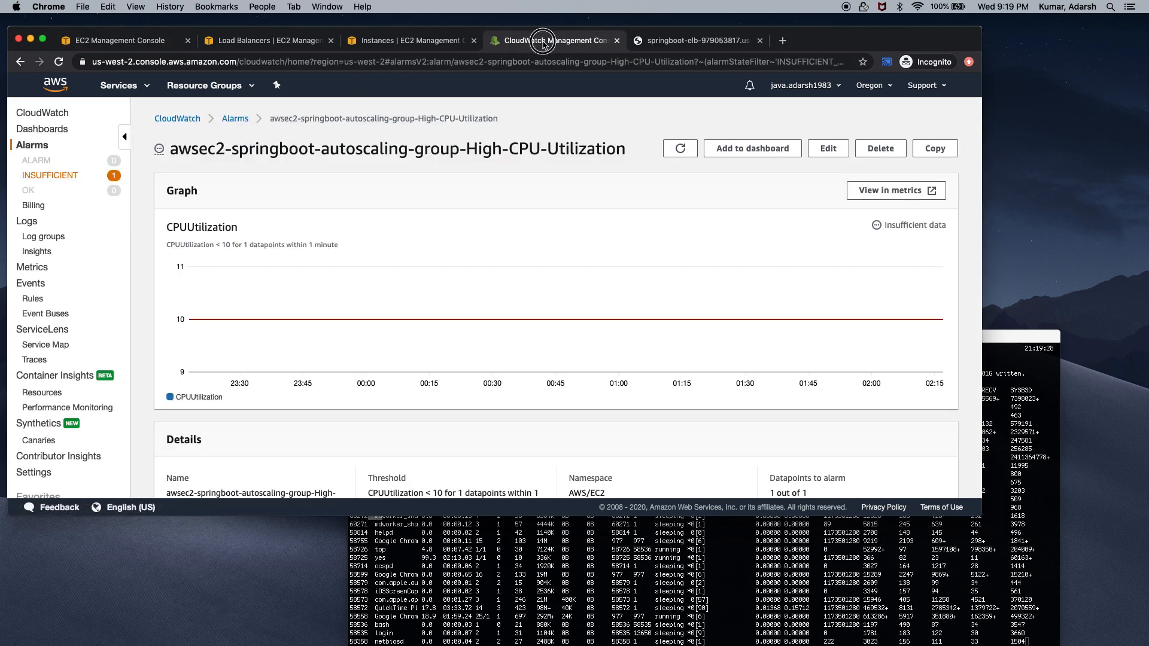
# Reload the high-CPU alarm page, check CPU load in Terminal, and reload until it reports ALARM
pyautogui.click(57, 61)
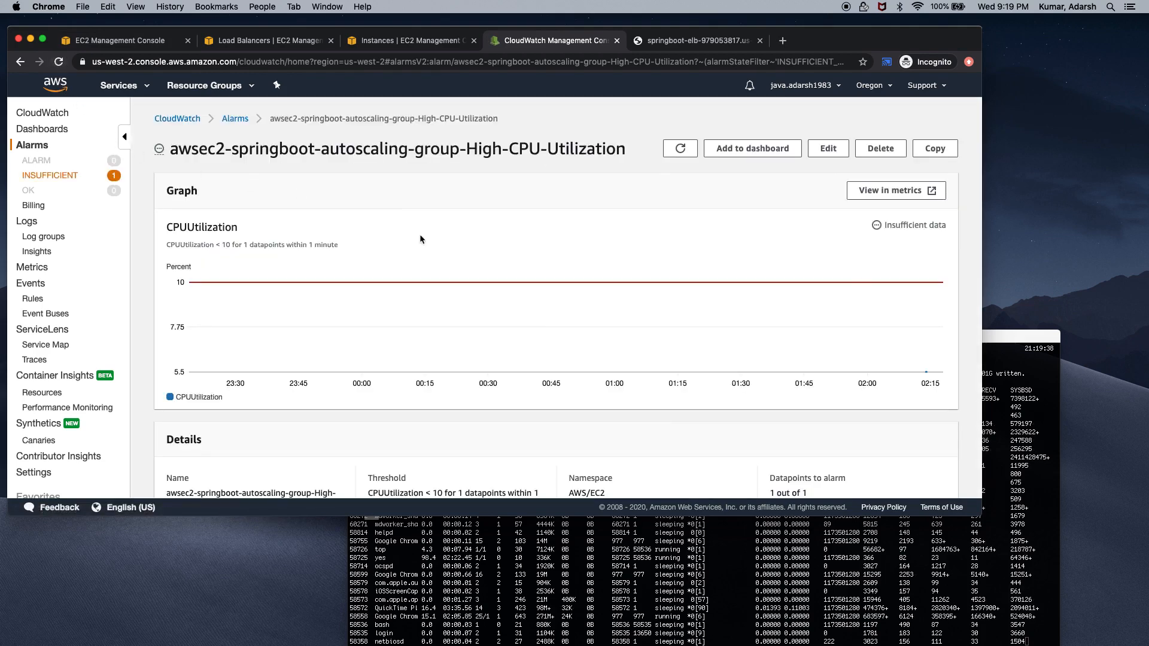
pyautogui.scroll(-5, 419, 234)
pyautogui.scroll(-2, 420, 239)
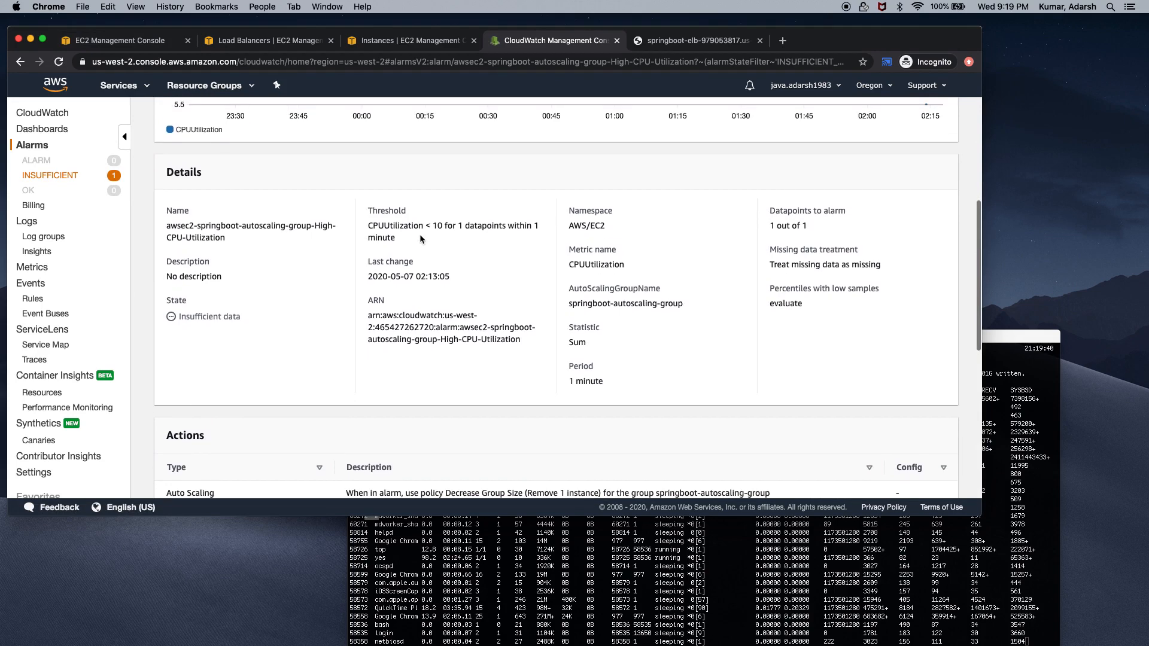
pyautogui.scroll(-2, 420, 239)
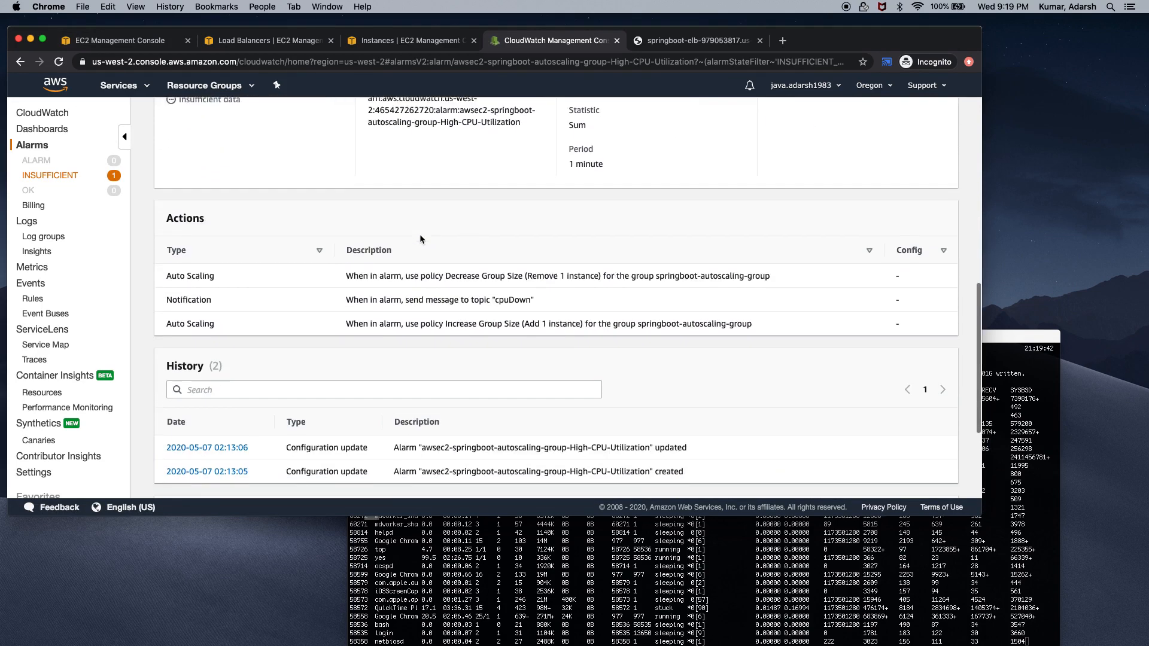
pyautogui.scroll(-1, 422, 231)
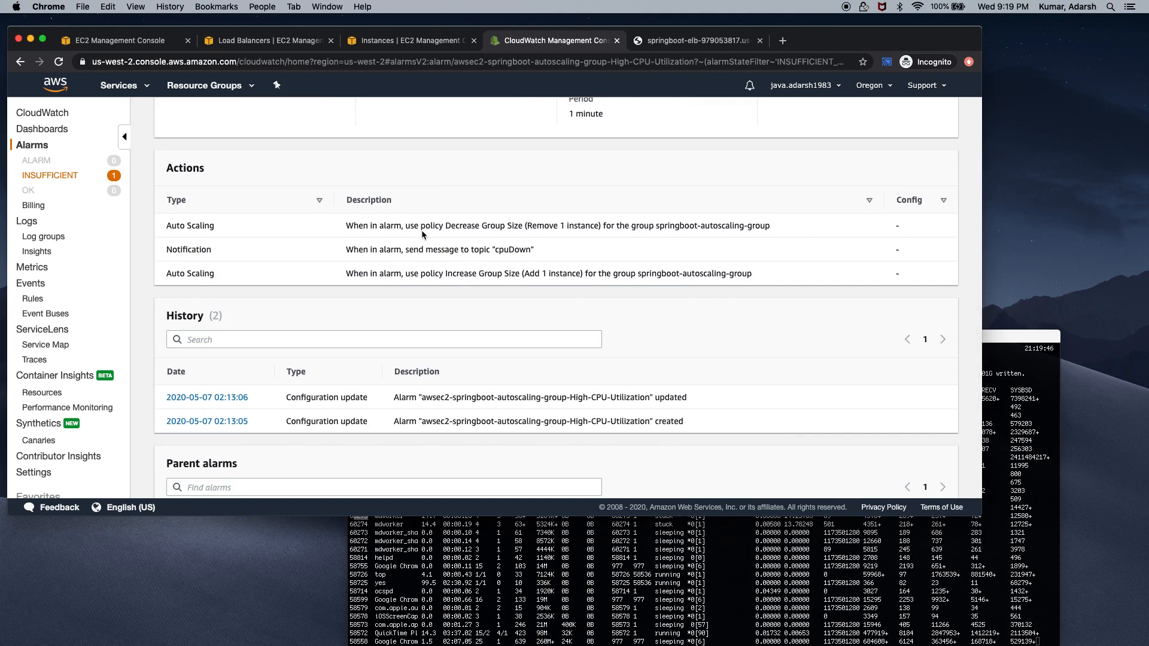
pyautogui.scroll(10, 421, 230)
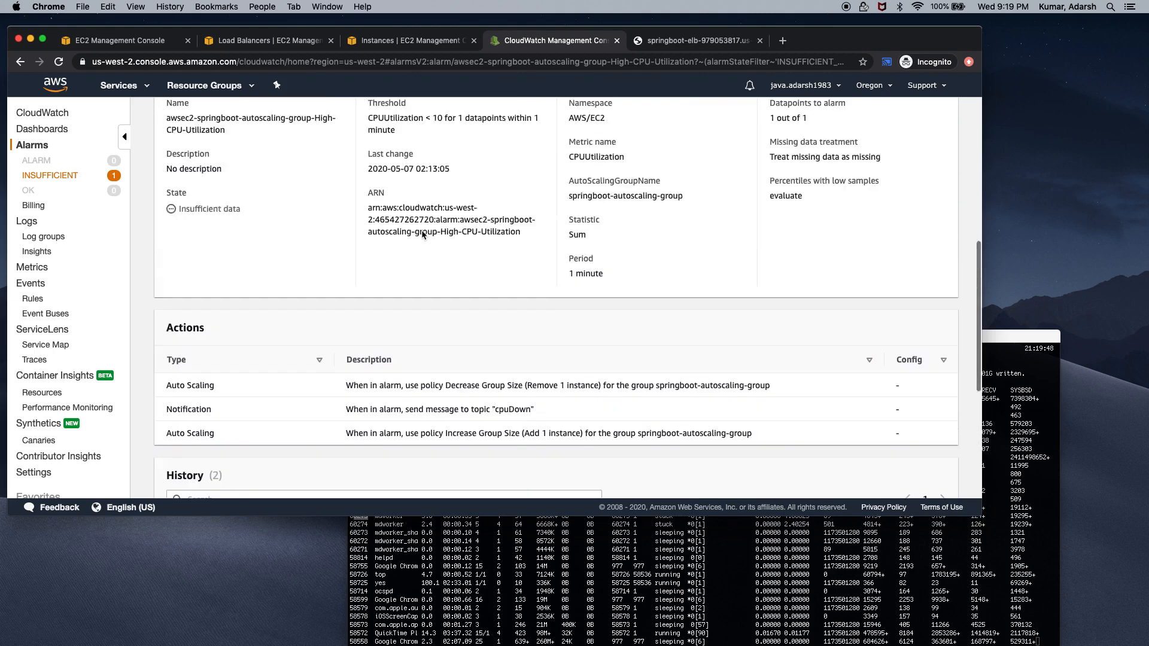
pyautogui.click(683, 565)
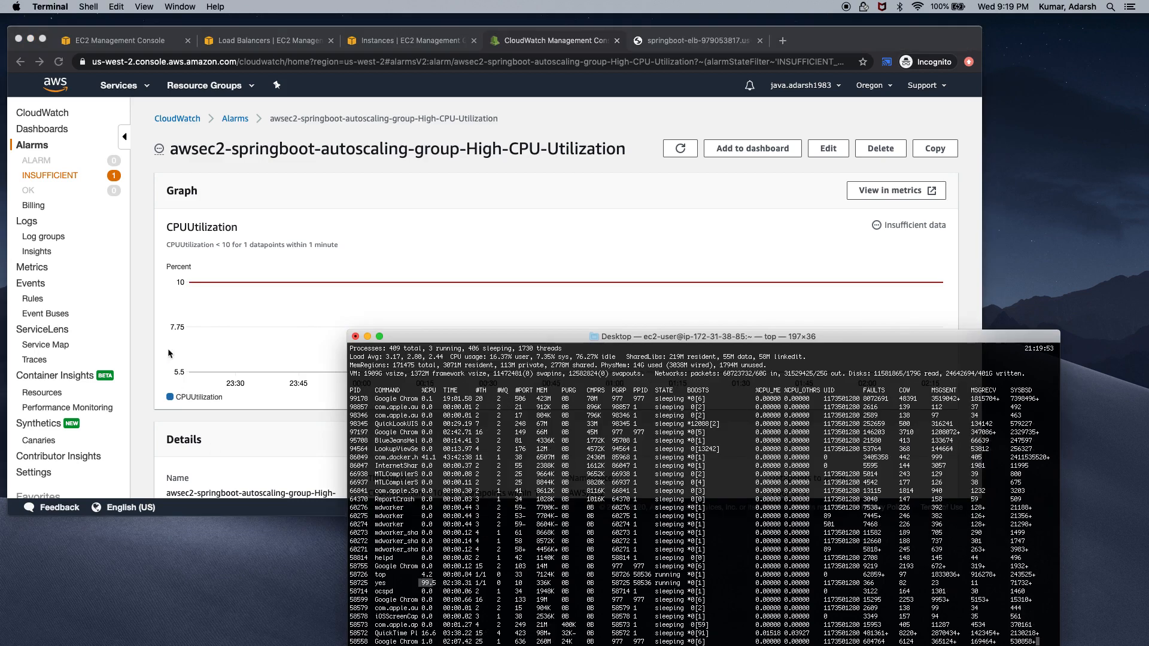
pyautogui.click(256, 280)
pyautogui.click(59, 62)
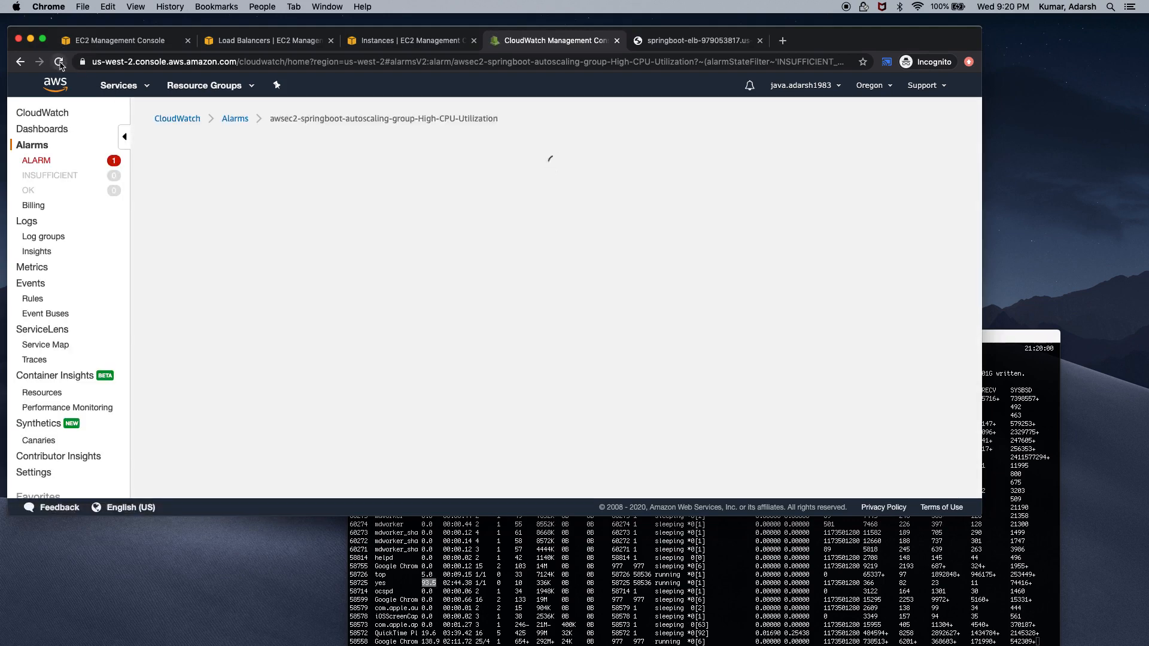
# Confirm the High-CPU-Utilization alarm now reads In alarm, then go back to springboot-elb's details
pyautogui.click(37, 160)
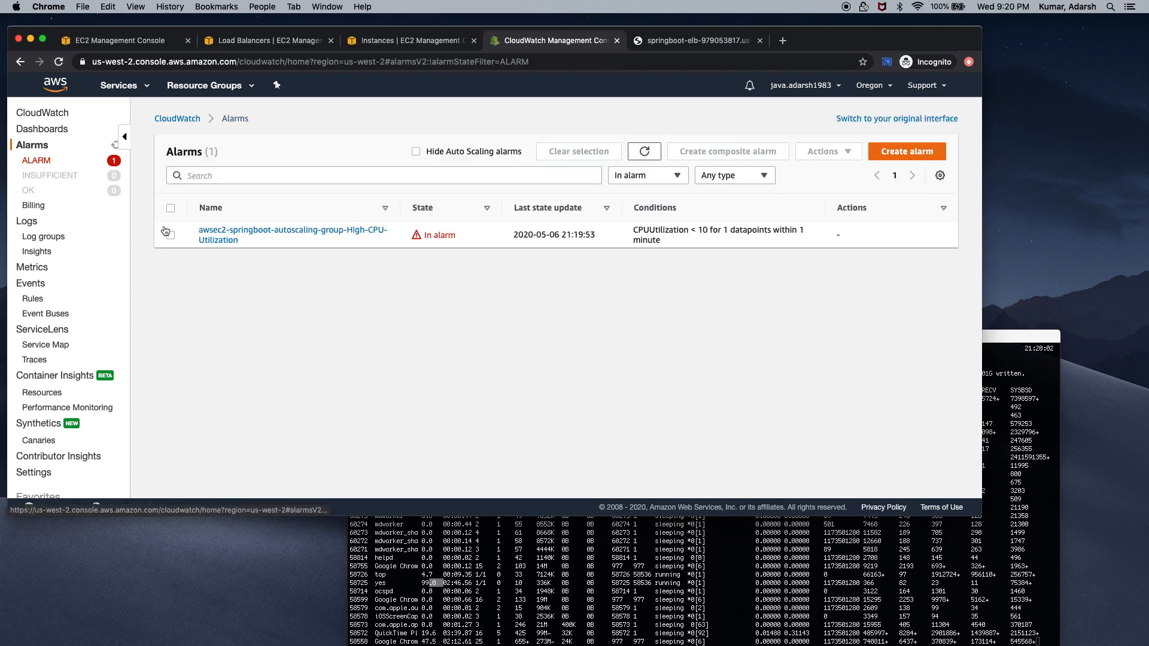
pyautogui.click(247, 230)
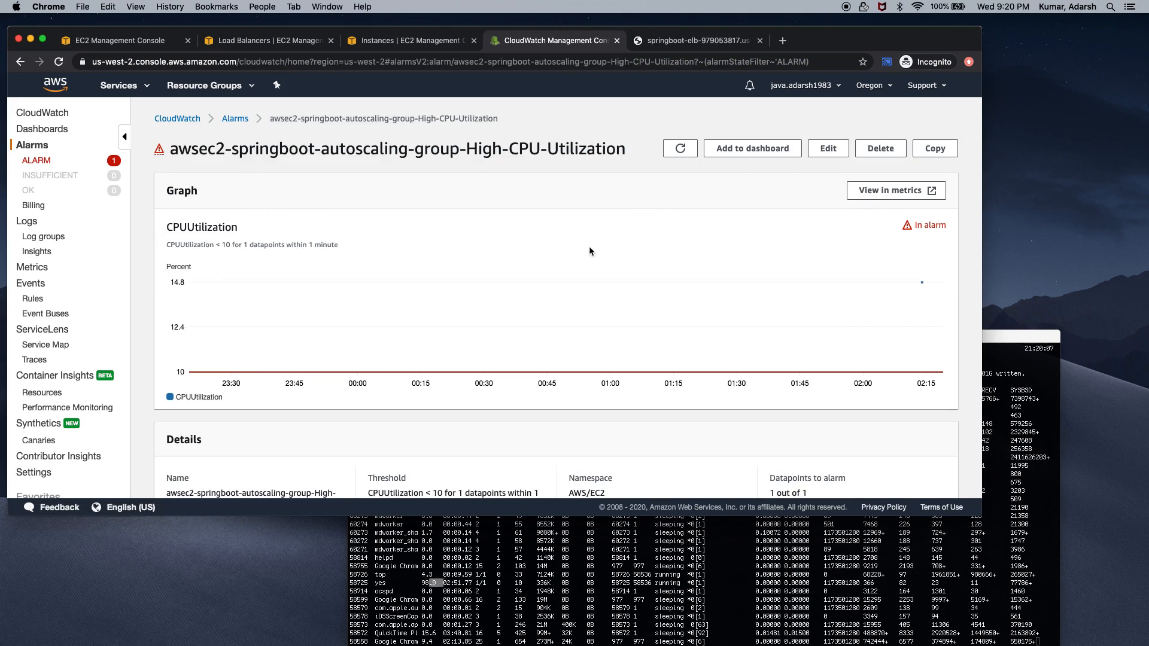
pyautogui.scroll(-1, 589, 250)
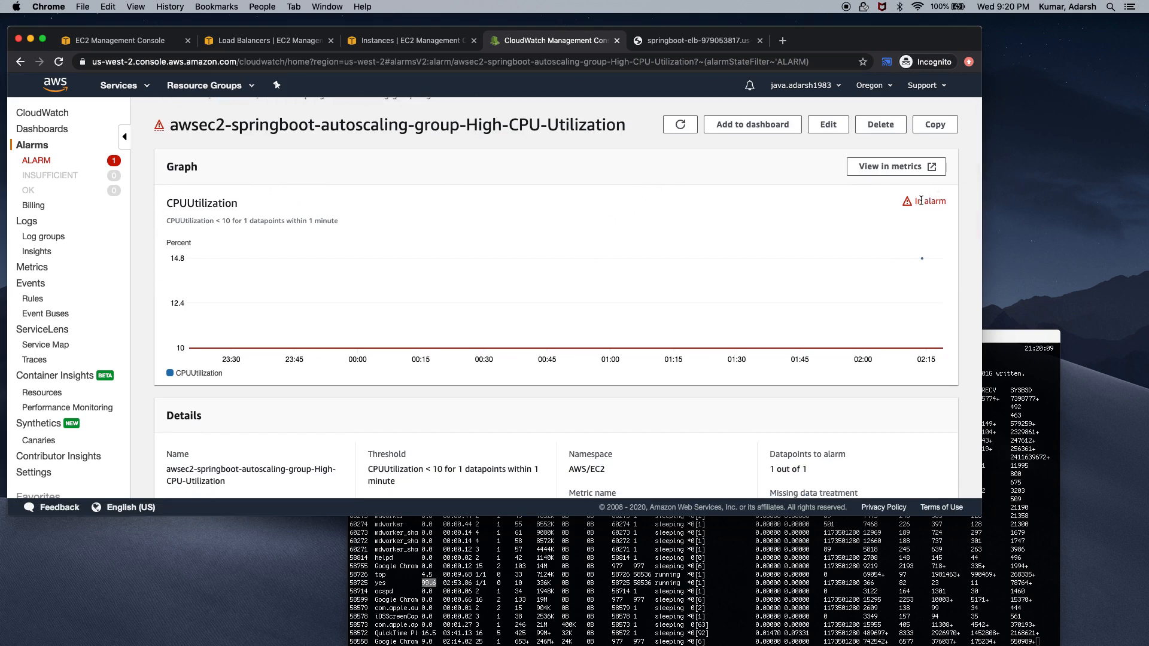
pyautogui.scroll(-5, 921, 201)
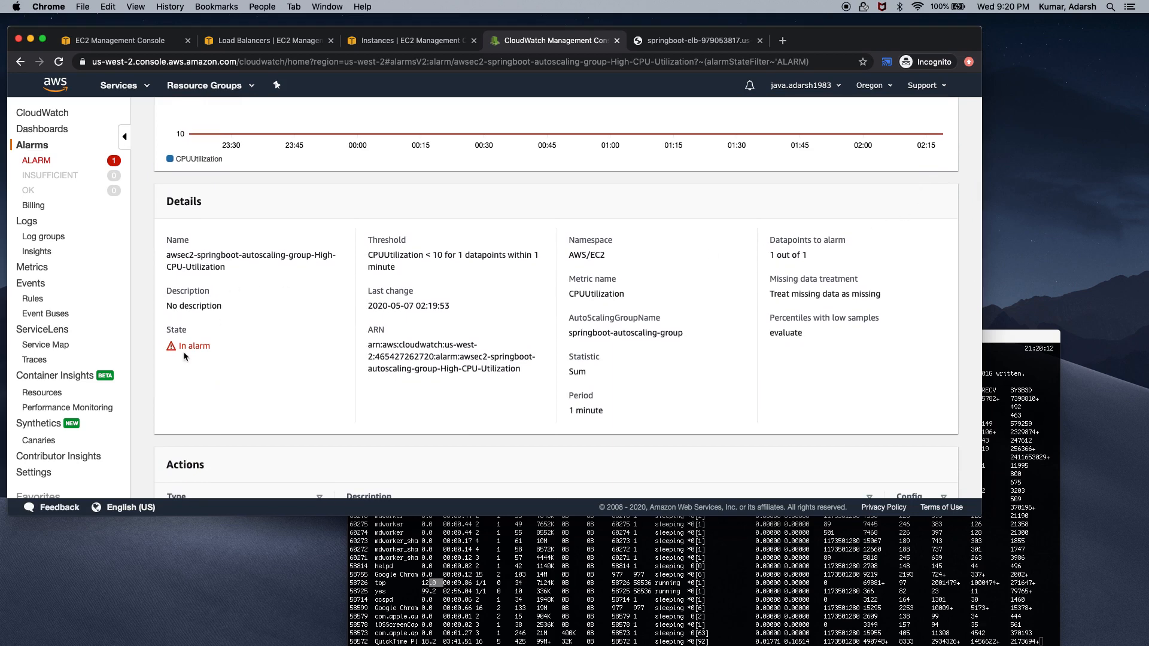
pyautogui.click(302, 41)
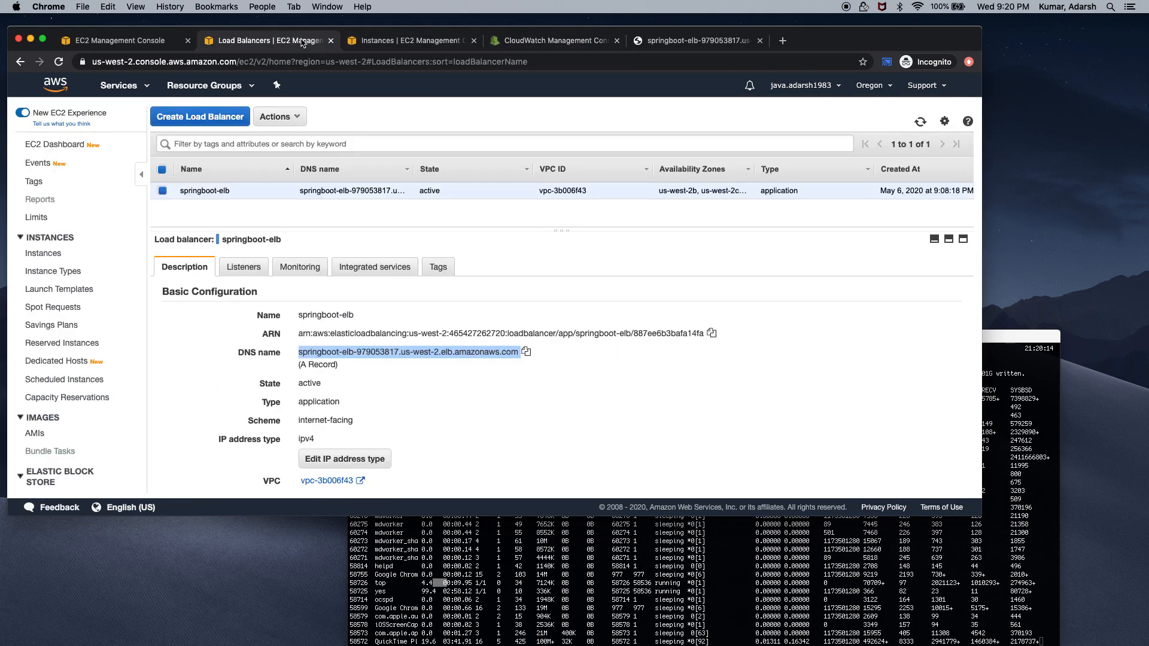
# Refresh springboot-autoscaling-group's Instances view and the EC2 instances list to check for a third instance
pyautogui.scroll(-5, 468, 378)
pyautogui.scroll(4, 422, 340)
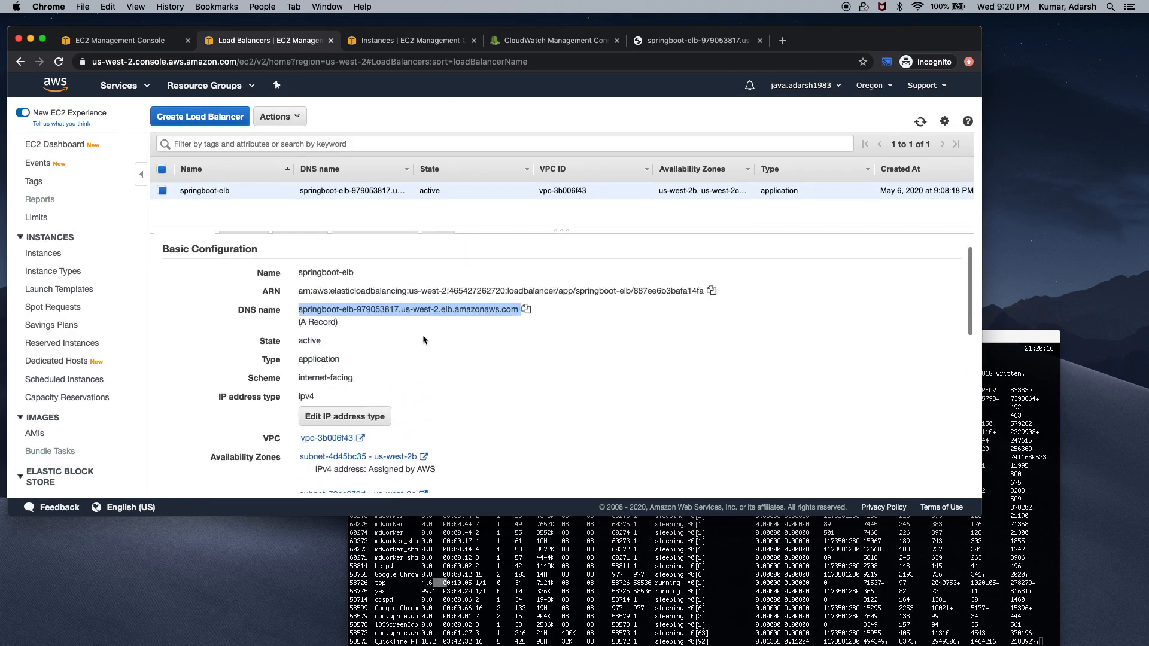
pyautogui.click(119, 40)
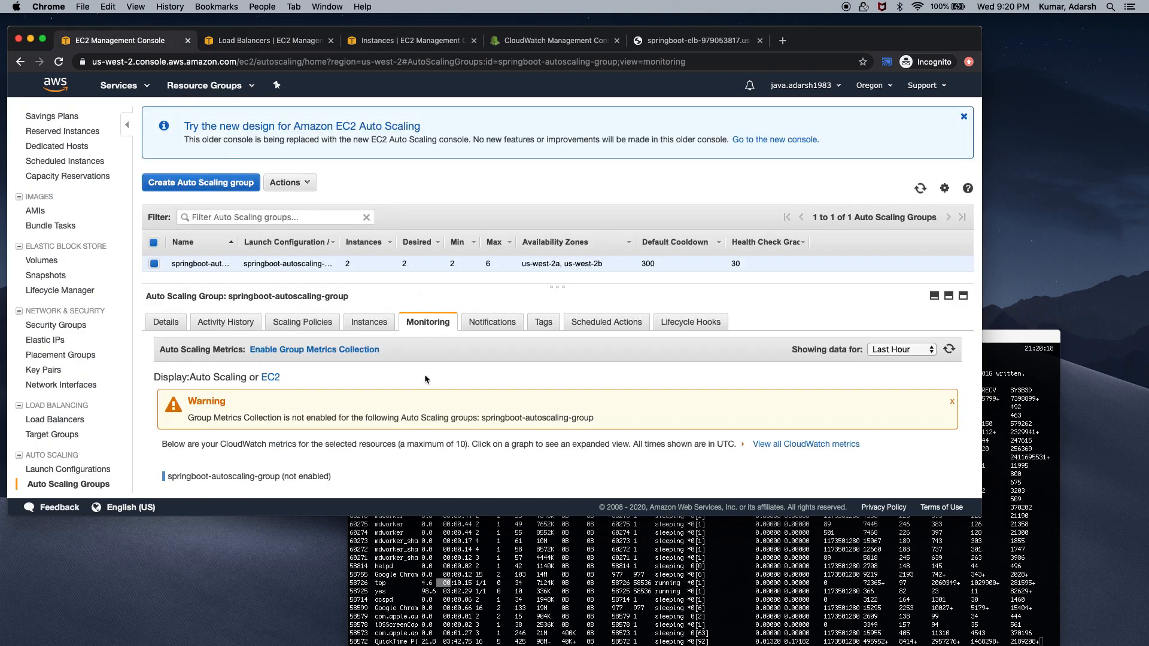
pyautogui.click(369, 322)
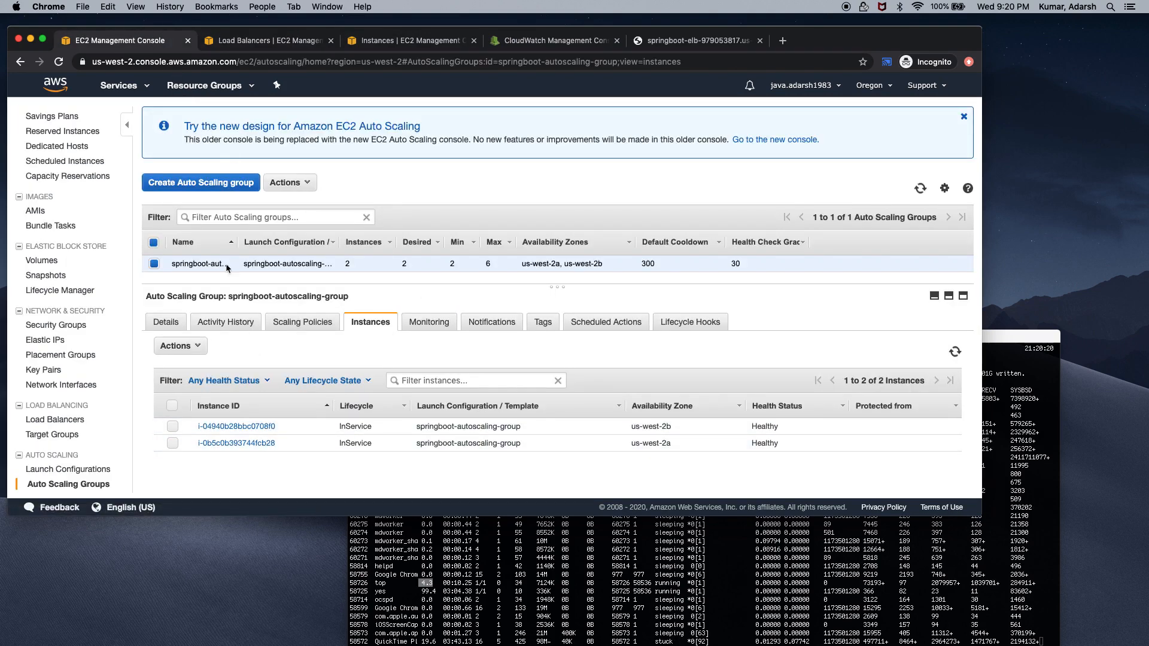
pyautogui.click(920, 188)
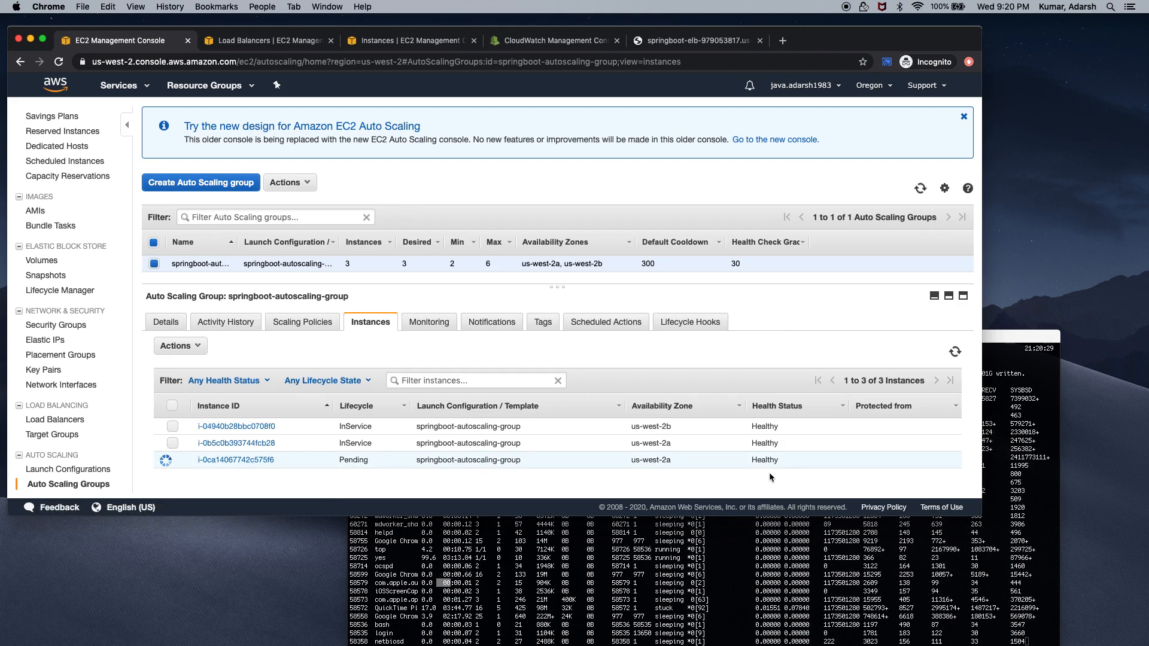
pyautogui.click(425, 42)
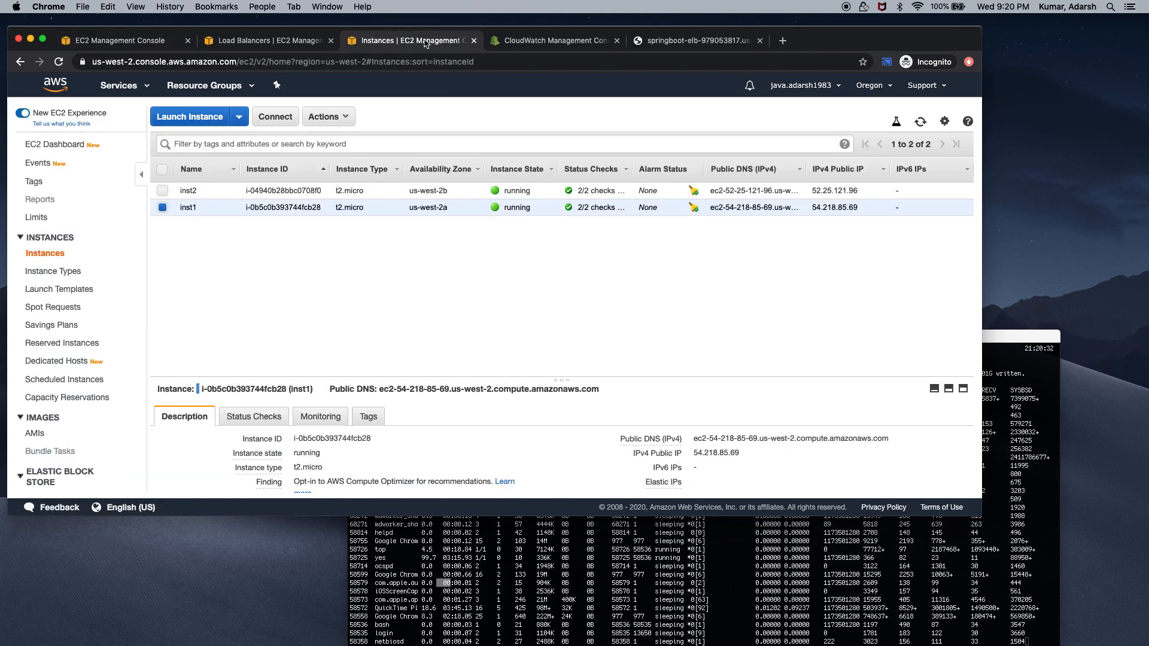
pyautogui.click(917, 123)
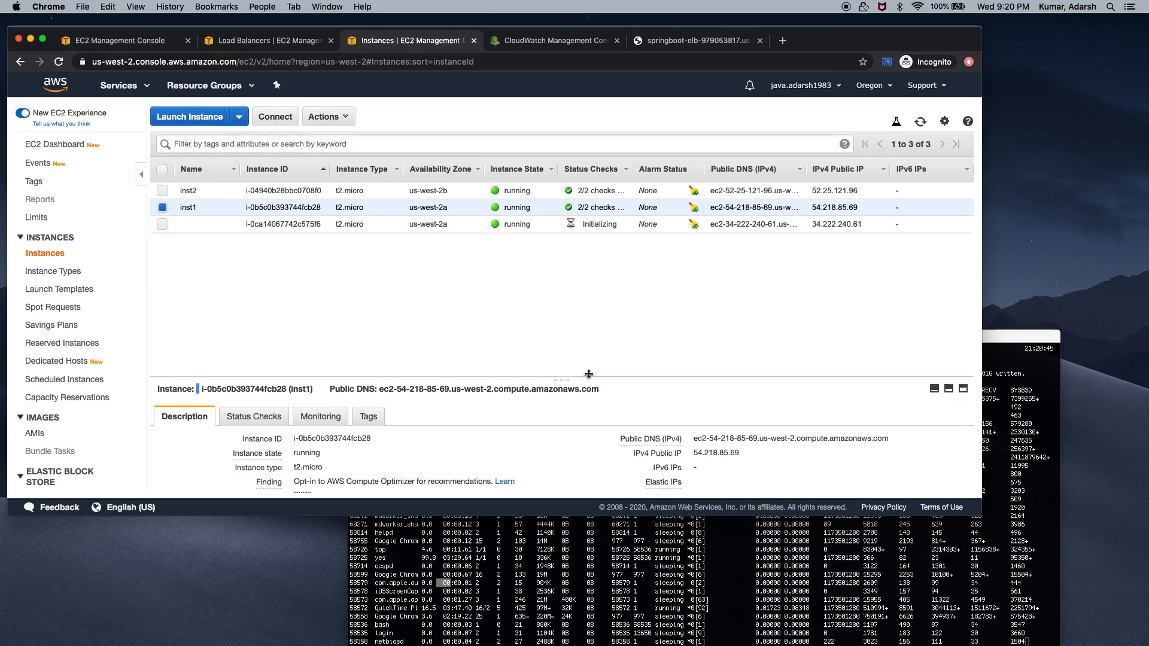
# Enlarge the instance details pane and move the springboot-elb tab to the first position
pyautogui.moveTo(563, 380); pyautogui.dragTo(583, 265)
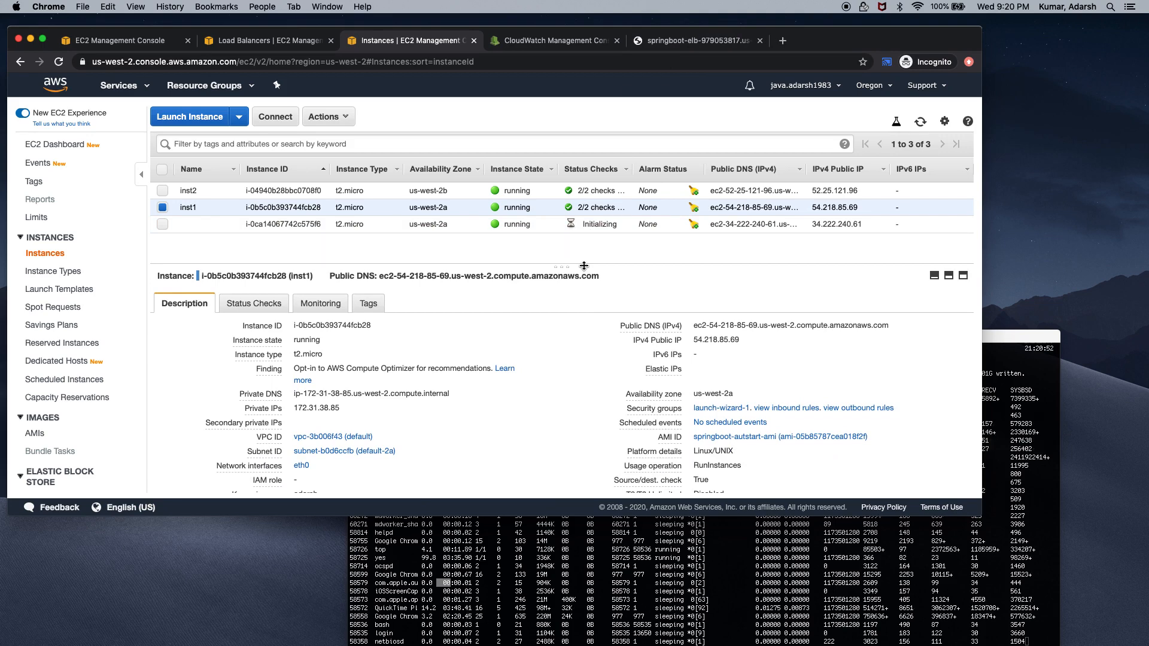
pyautogui.click(289, 43)
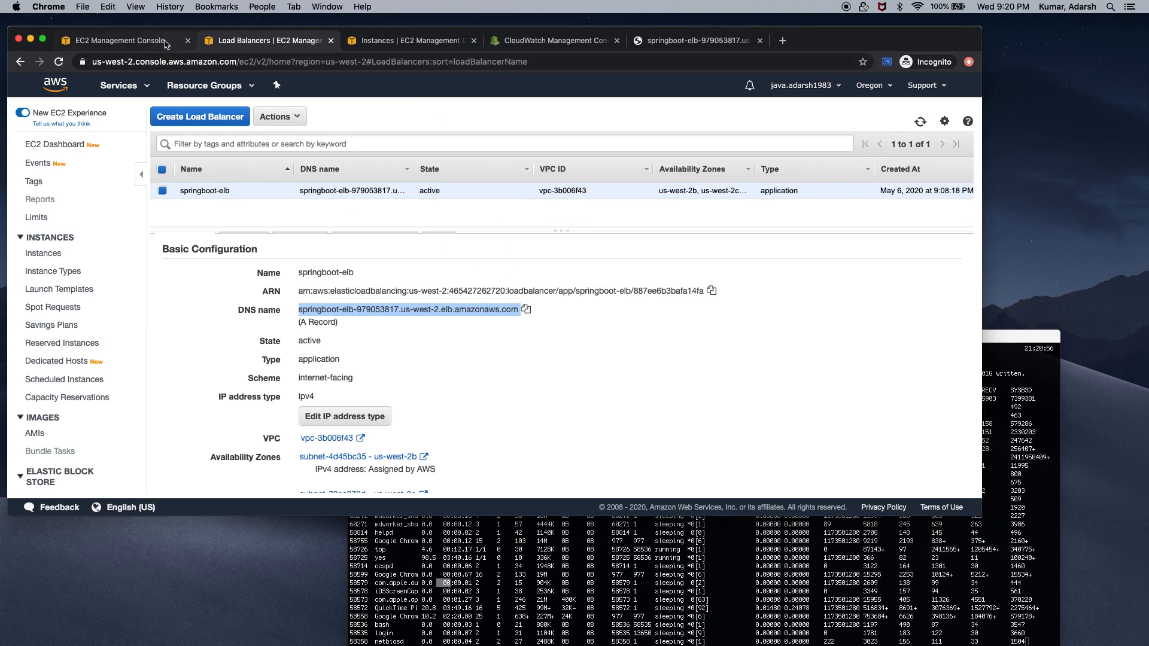
pyautogui.moveTo(242, 42); pyautogui.dragTo(114, 43)
# Check that all three group instances are InService and reload the EC2 instances list
pyautogui.click(250, 43)
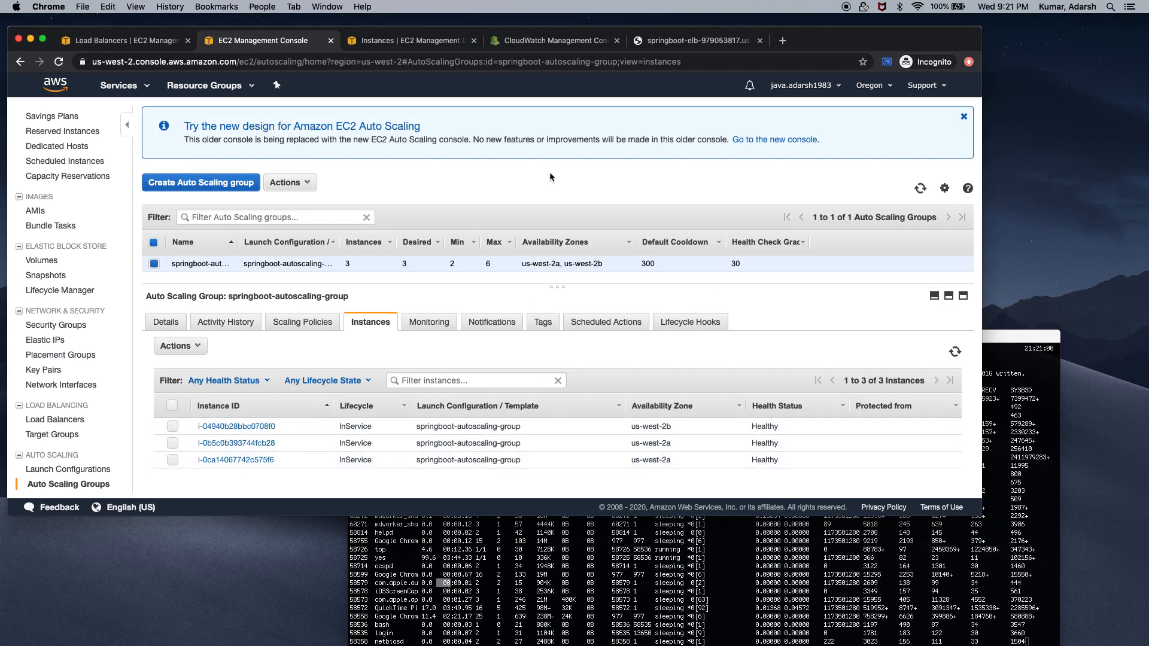
pyautogui.click(436, 40)
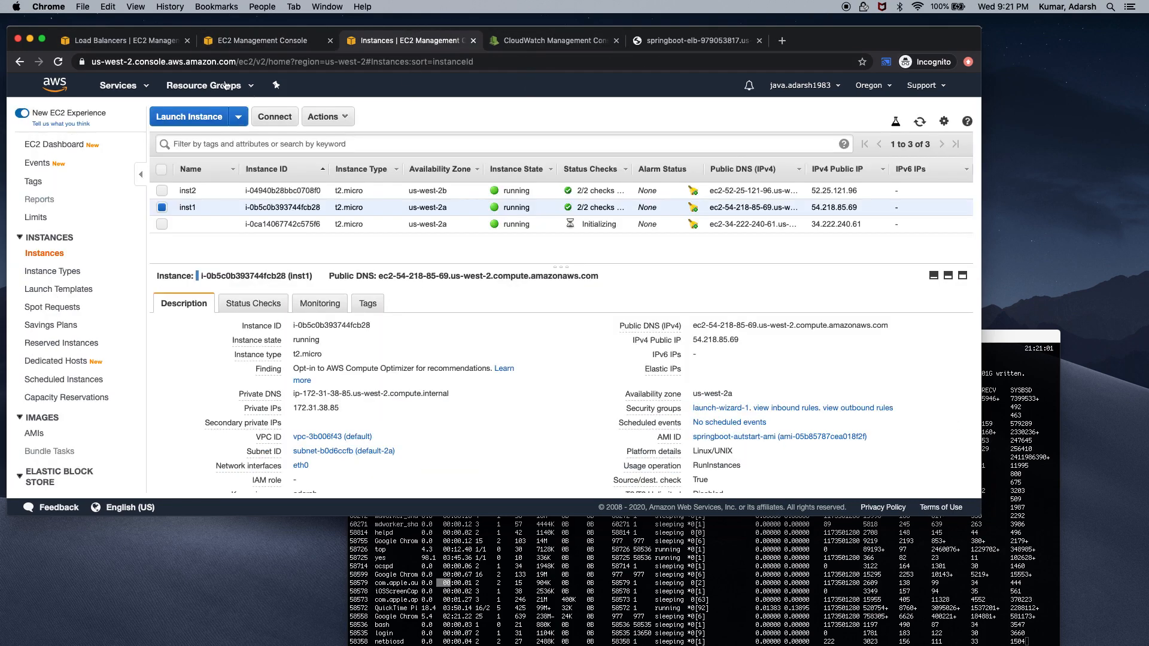
pyautogui.click(59, 61)
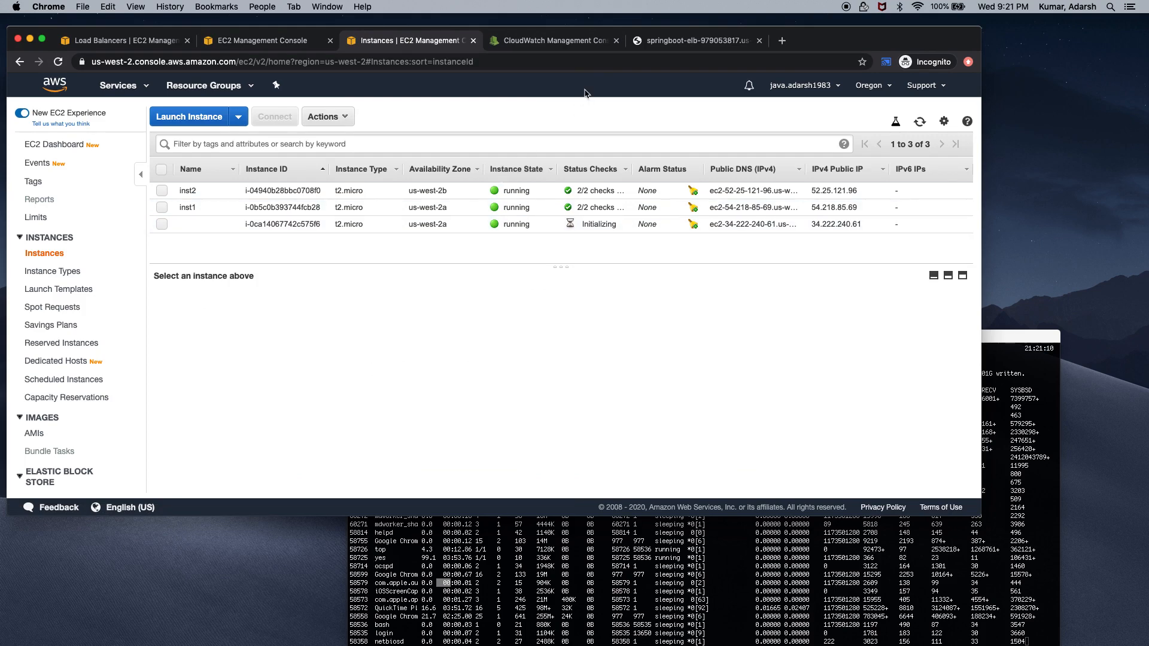
pyautogui.click(564, 41)
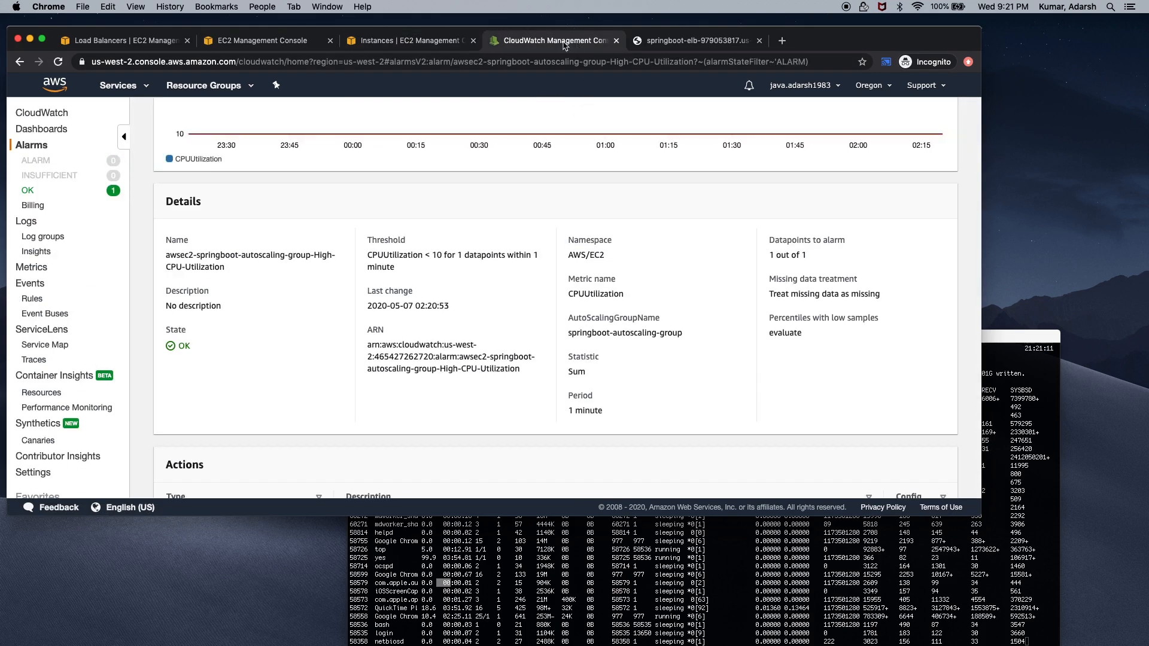
# Open the High-CPU-Utilization alarm from the OK list and review its History from In alarm to OK
pyautogui.click(28, 190)
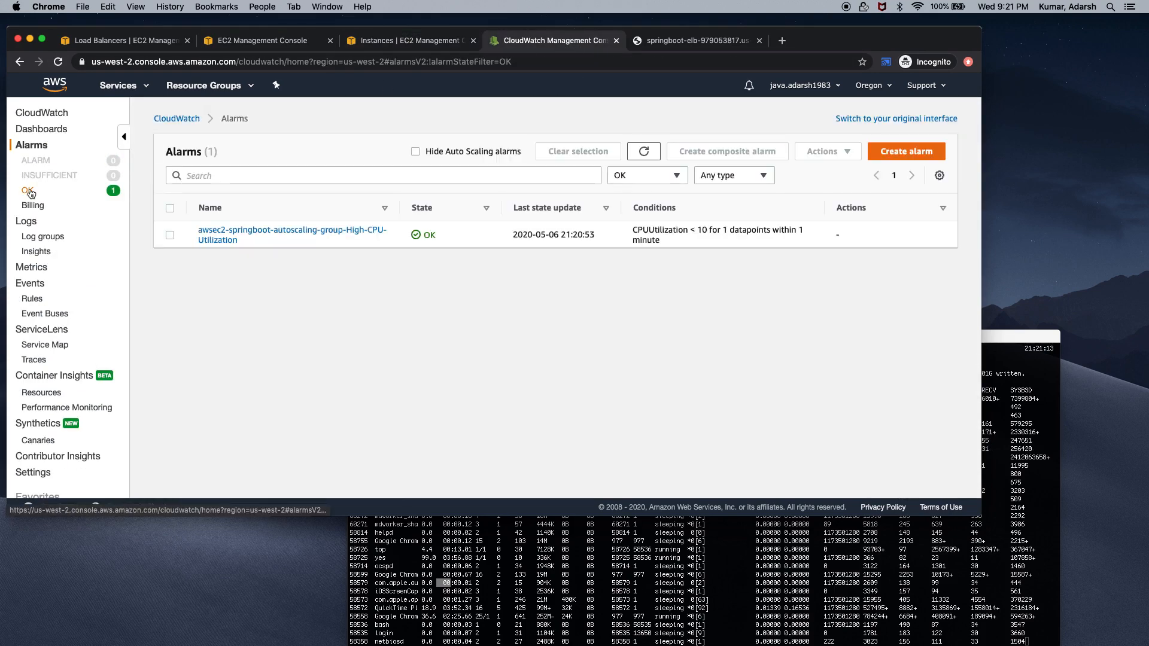
pyautogui.click(210, 230)
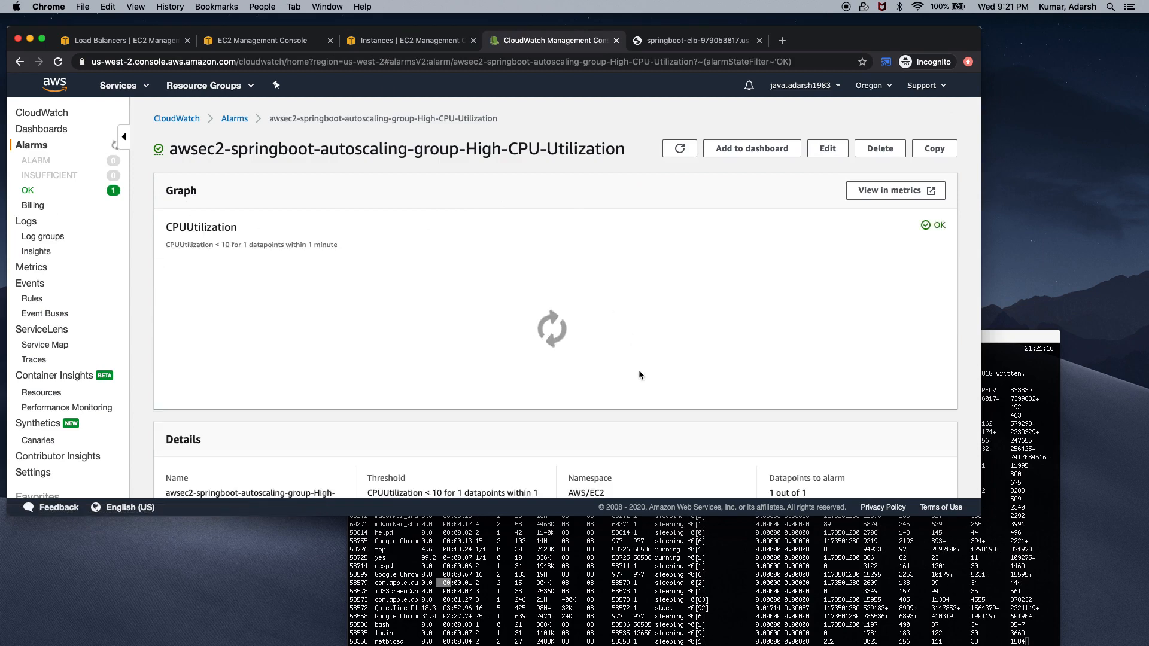
pyautogui.scroll(-10, 639, 371)
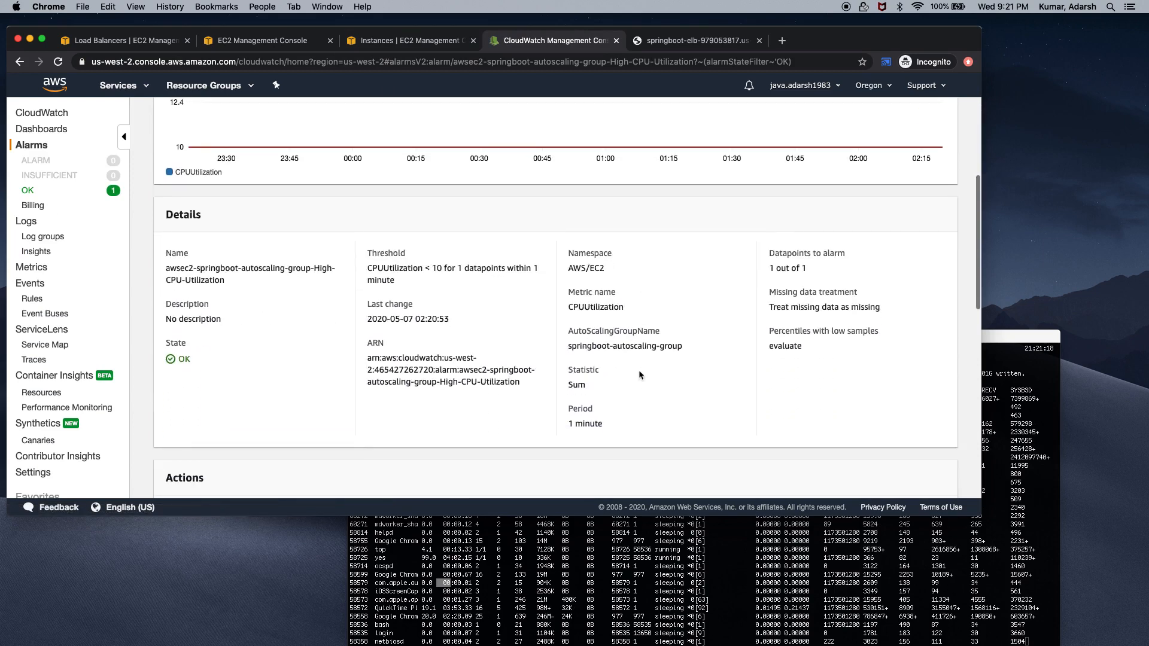
pyautogui.scroll(-2, 639, 375)
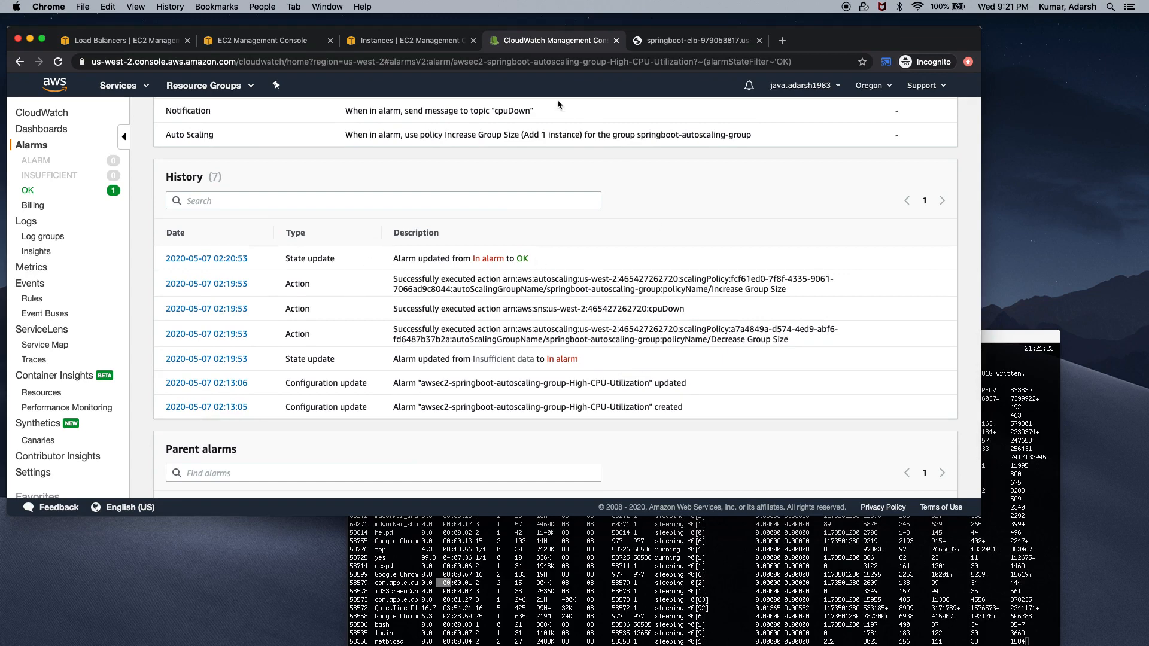
pyautogui.click(698, 44)
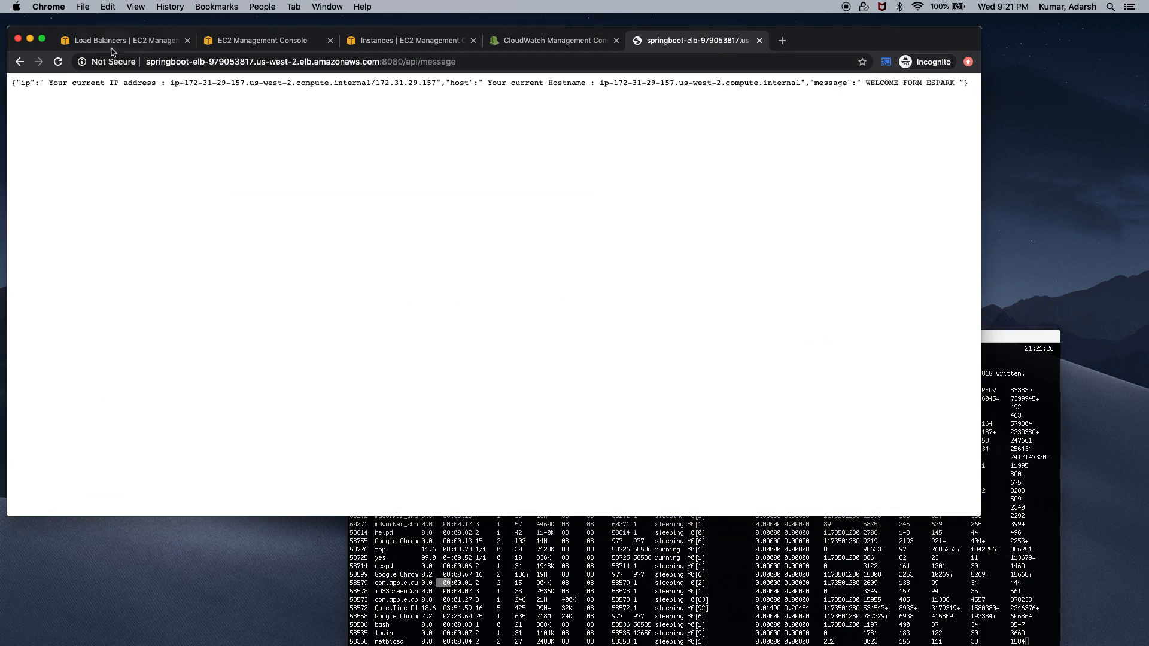
# Reload /api/message eight times until it answers from ip-172-31-37-43, then bring Terminal forward
pyautogui.click(57, 62)
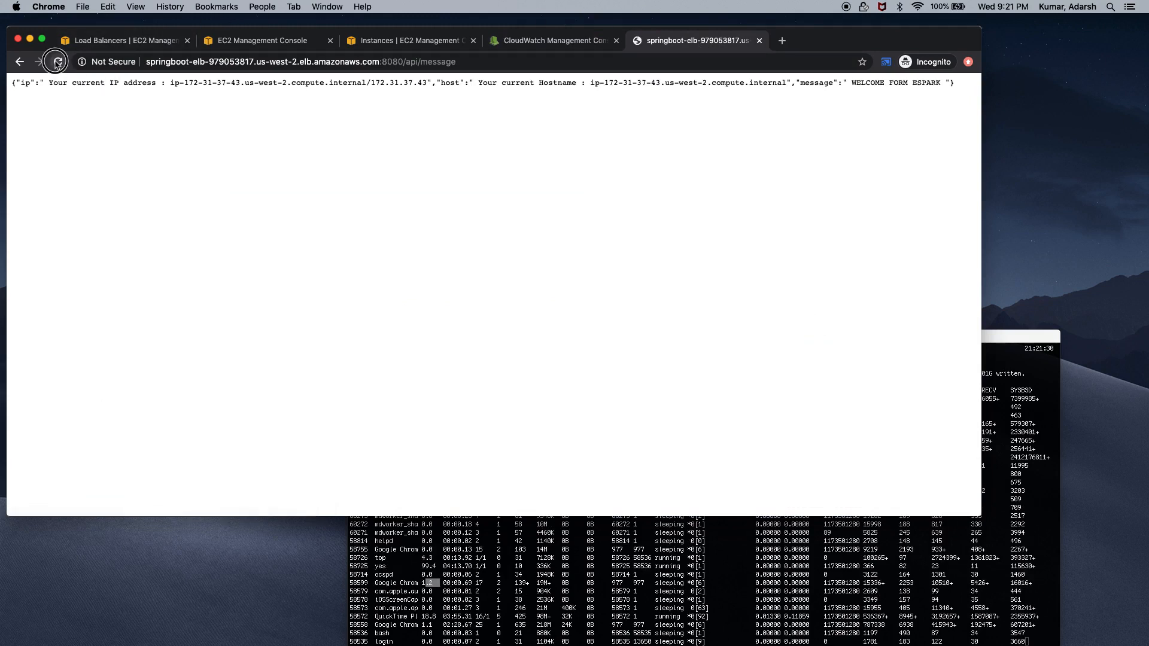
pyautogui.click(58, 63)
pyautogui.click(57, 62)
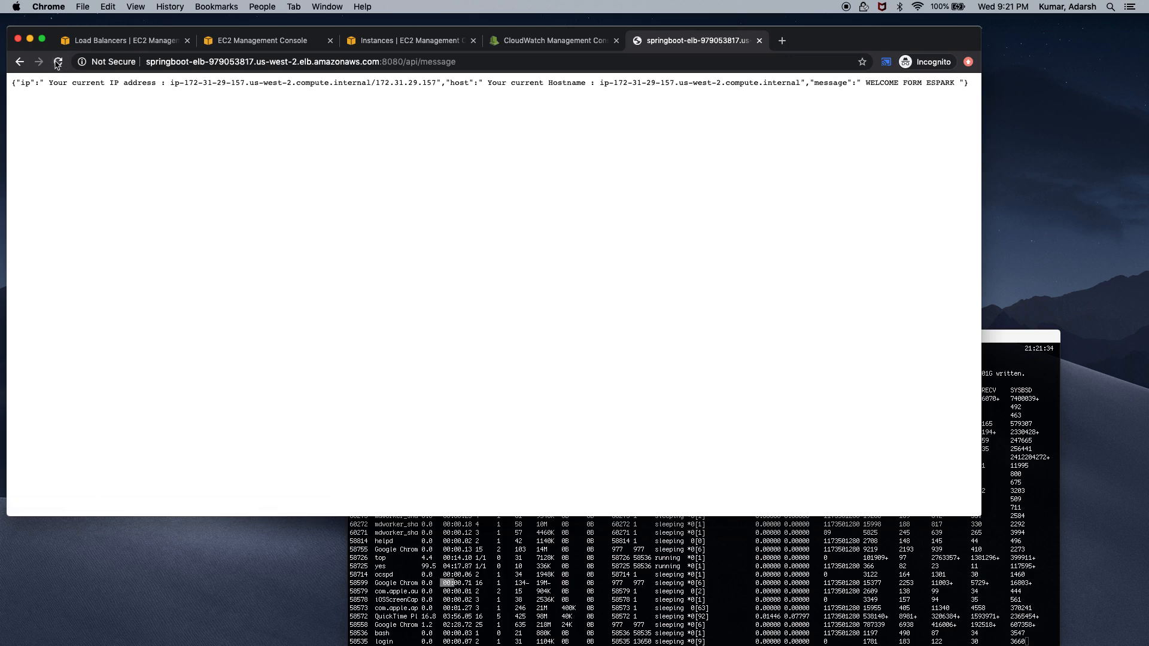
pyautogui.click(58, 62)
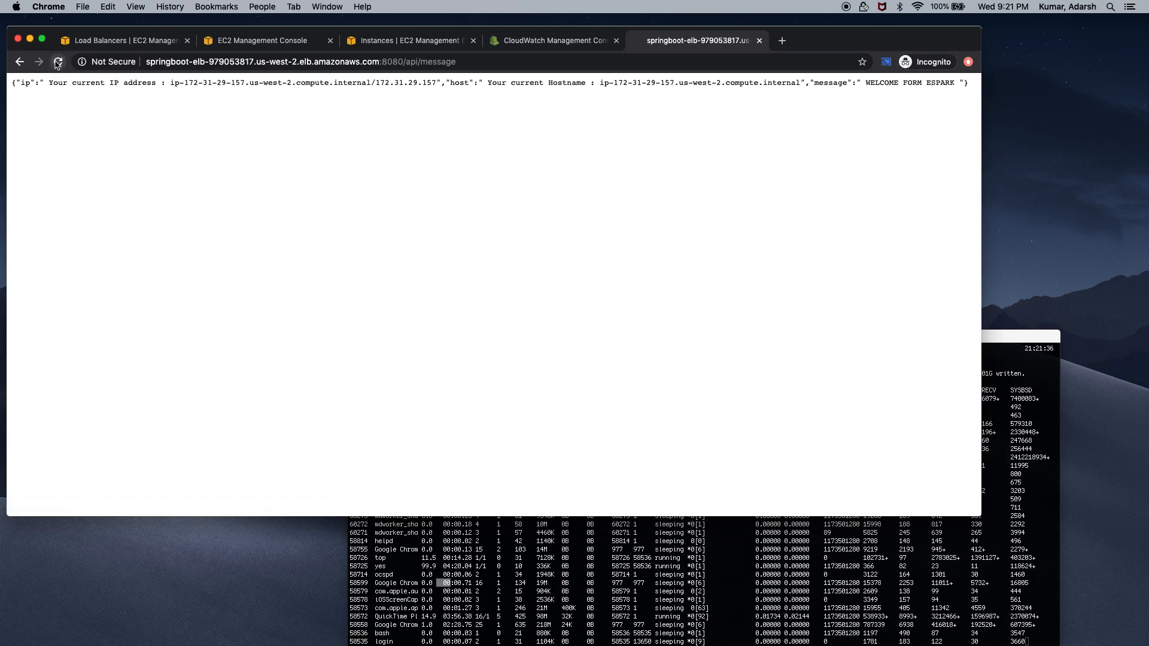
pyautogui.click(57, 62)
pyautogui.click(57, 62)
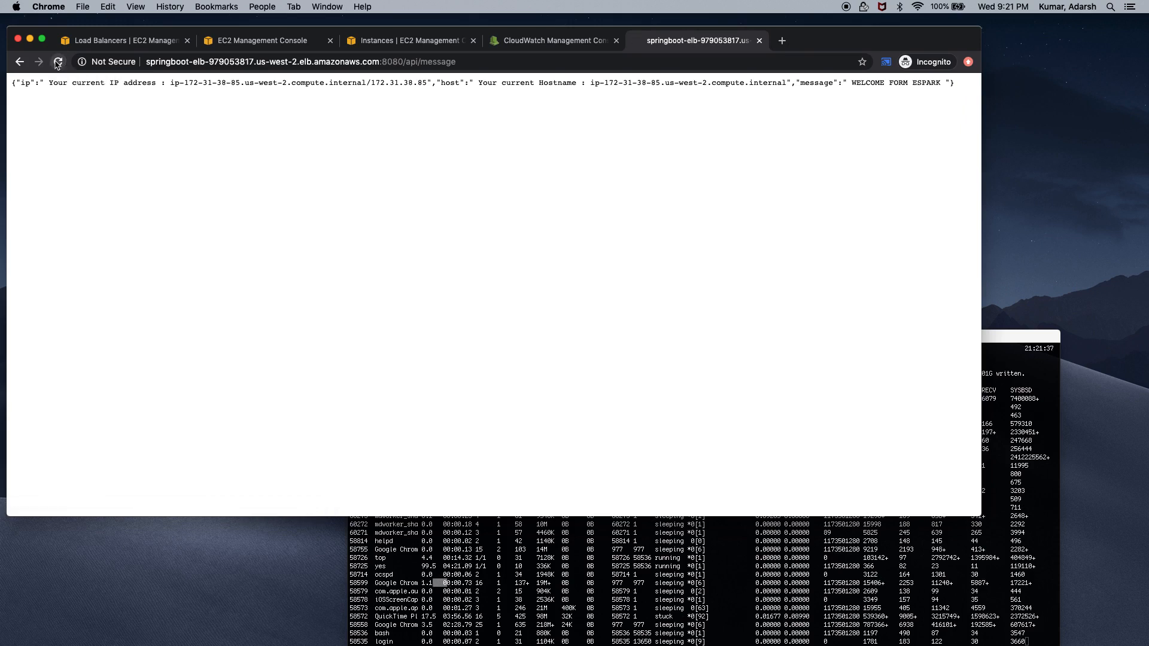
pyautogui.click(57, 63)
pyautogui.click(57, 63)
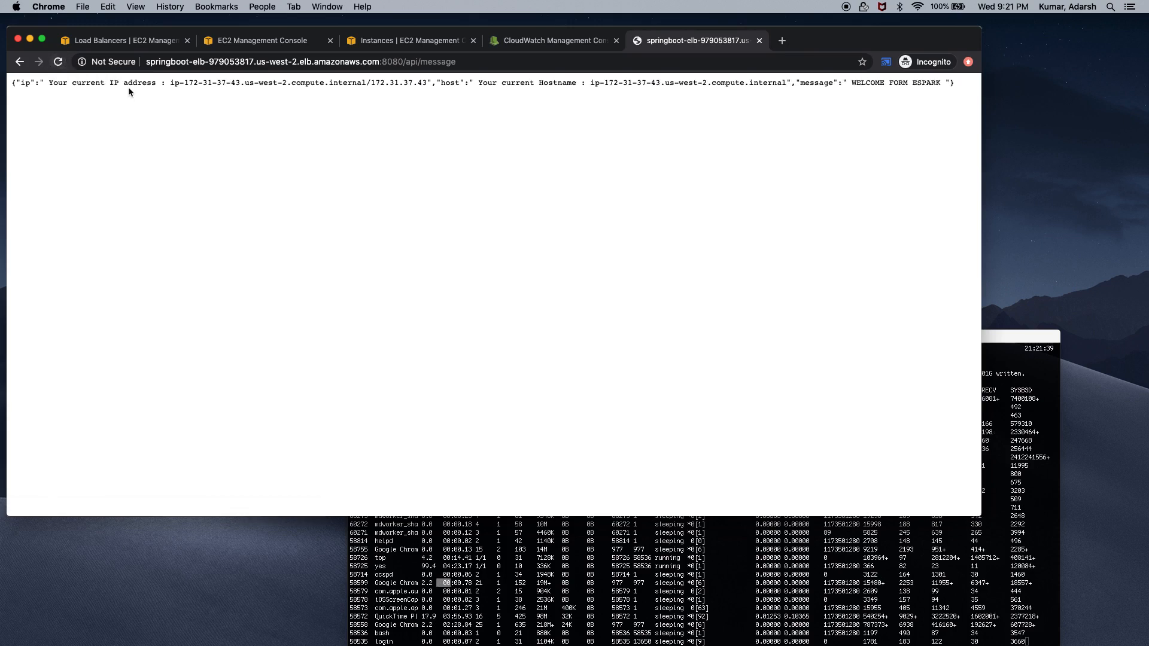
pyautogui.moveTo(170, 83); pyautogui.dragTo(244, 80)
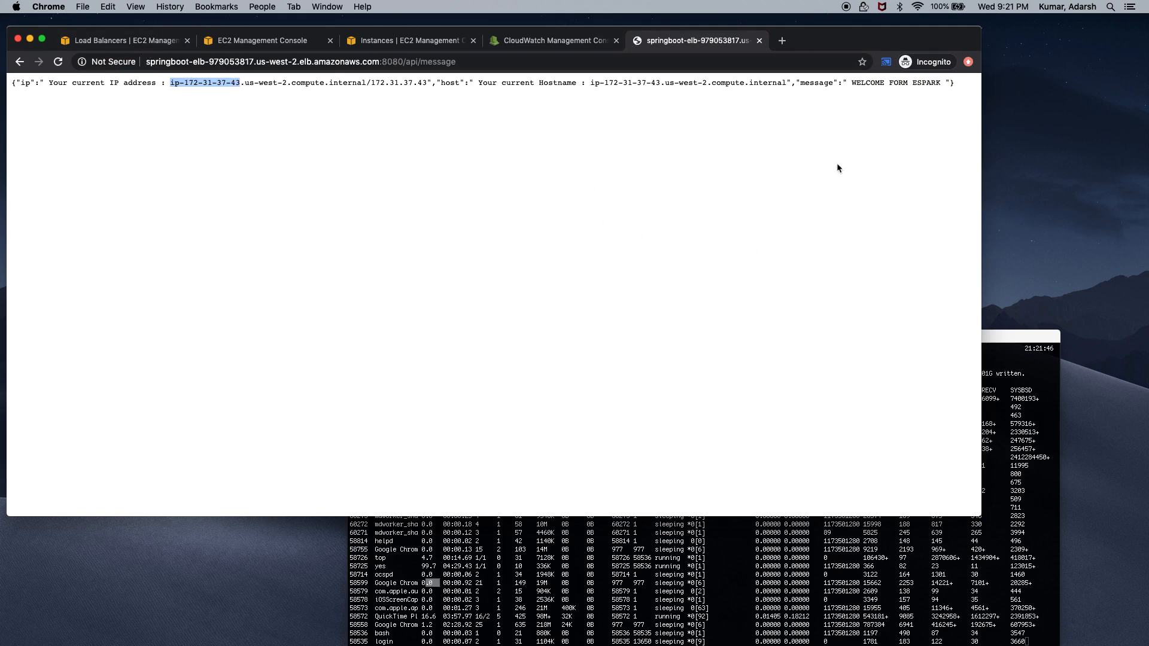
pyautogui.click(1013, 413)
pyautogui.moveTo(856, 332); pyautogui.dragTo(841, 228)
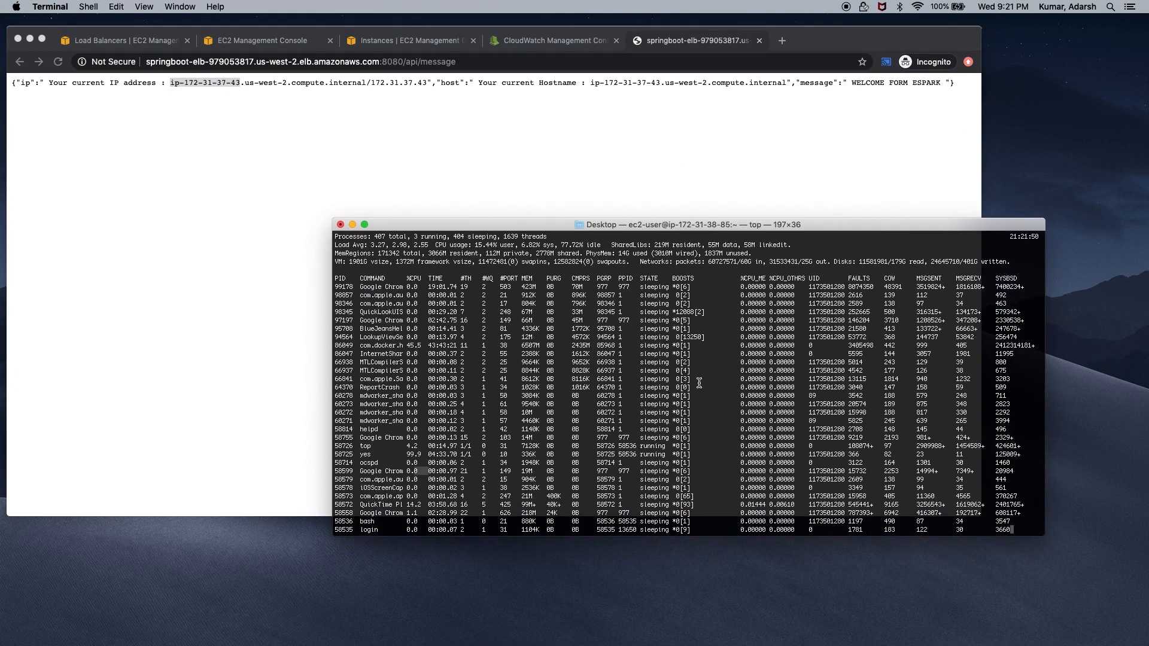
# Split the Terminal into three panes and quit top in the bottom pane
pyautogui.rightClick(652, 389)
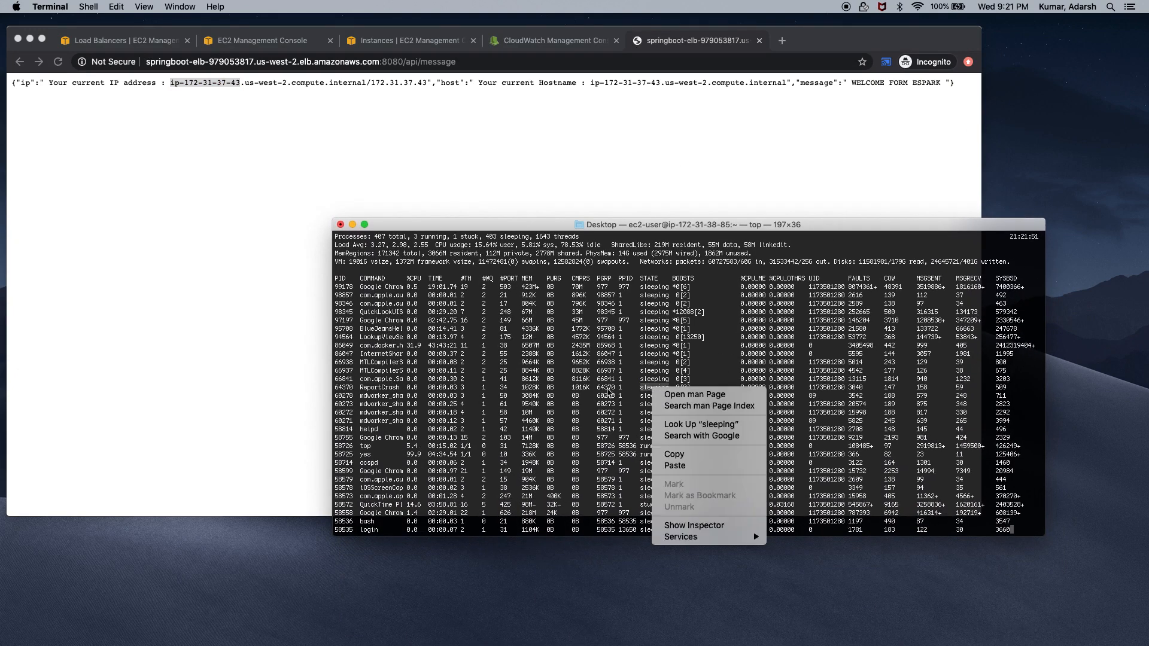
pyautogui.click(605, 389)
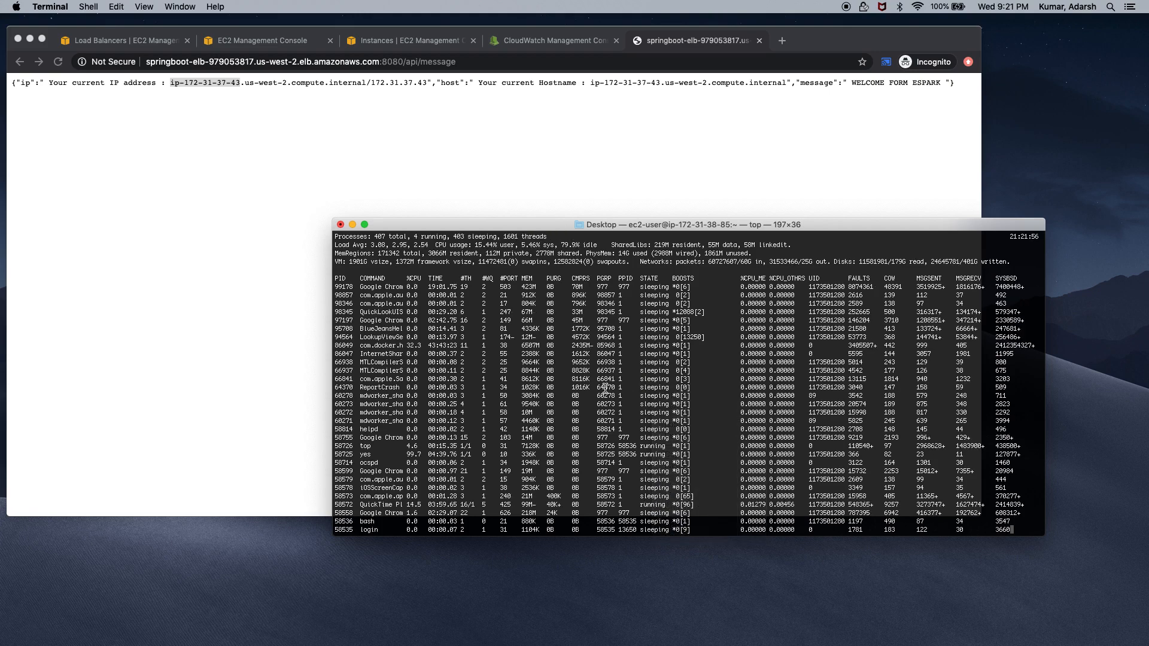
pyautogui.press('super+d')
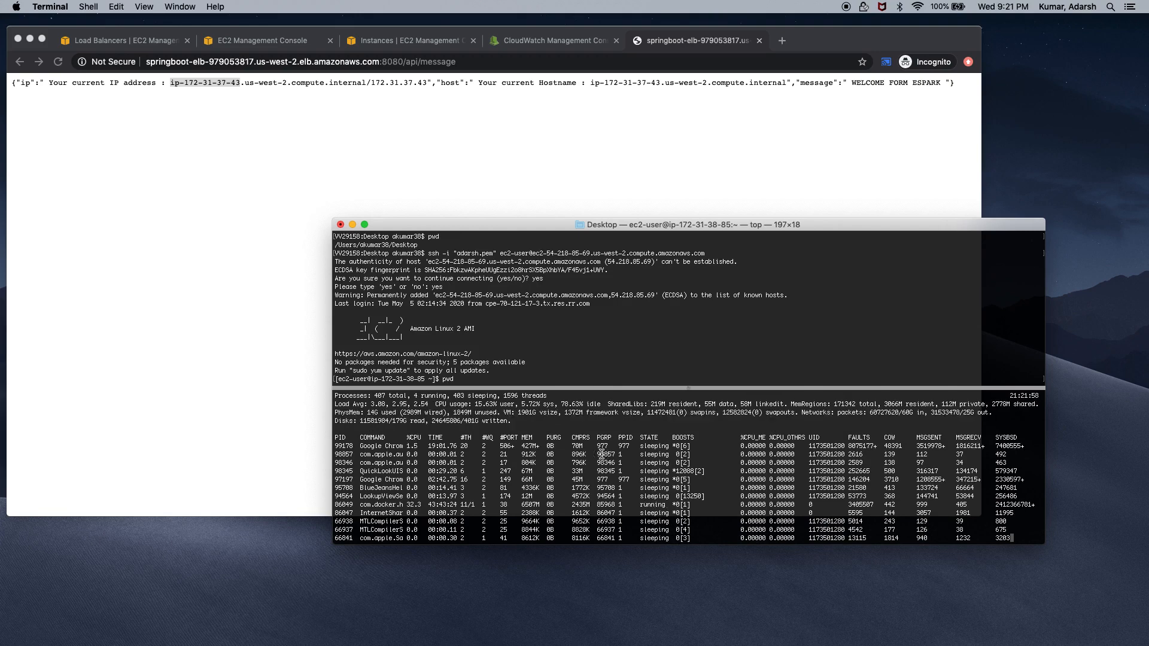
pyautogui.press('super+d')
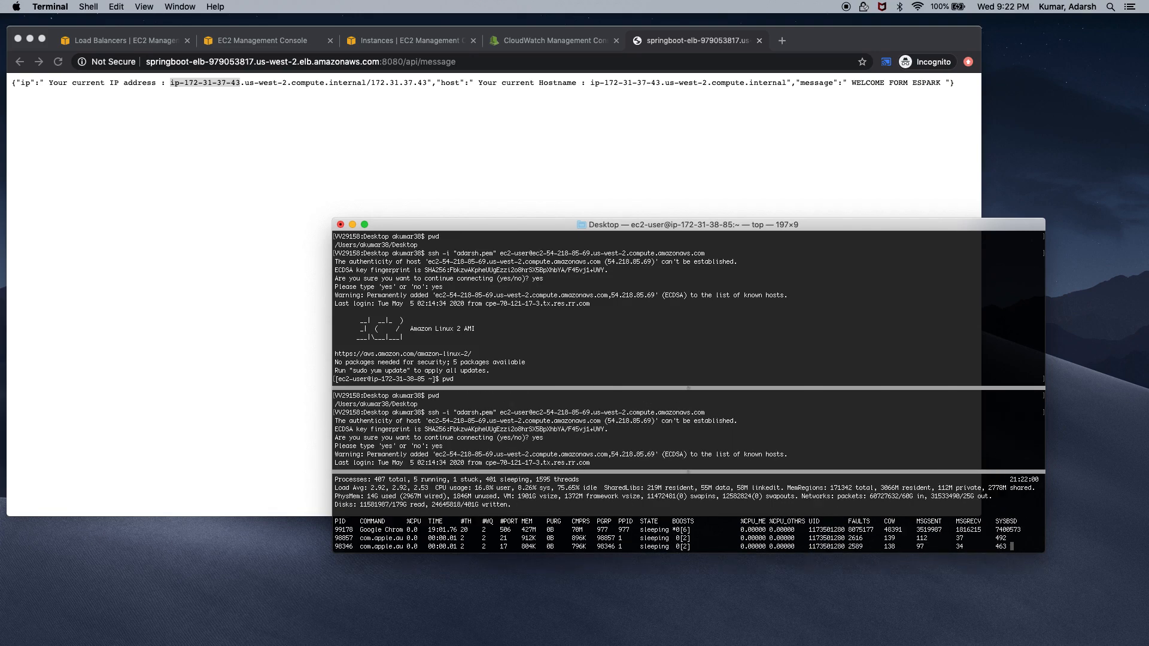
pyautogui.press('q')
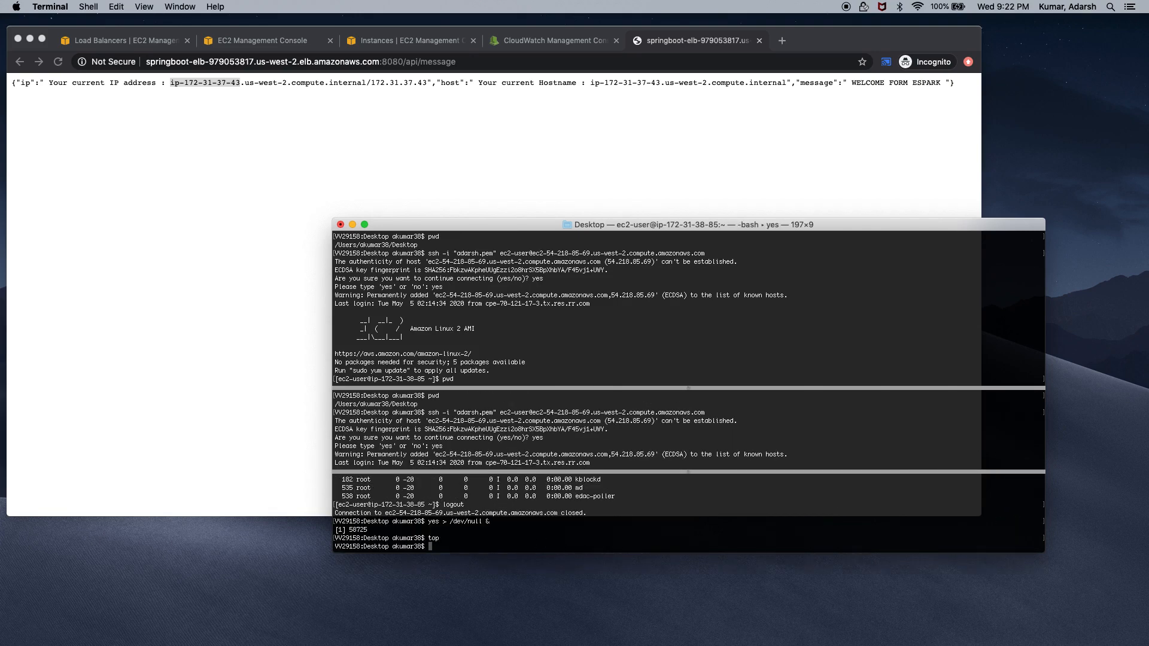
pyautogui.press('Return')
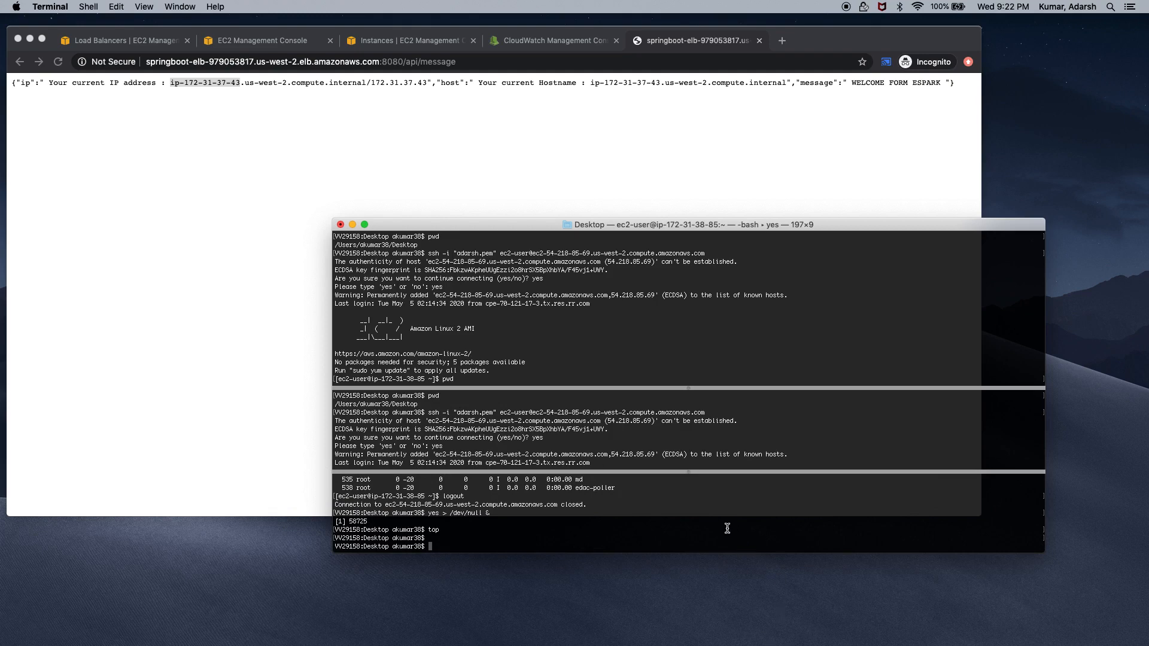
# Run killall yes and confirm in top that the CPU load is gone
pyautogui.write('killall yes')
pyautogui.press('Return')
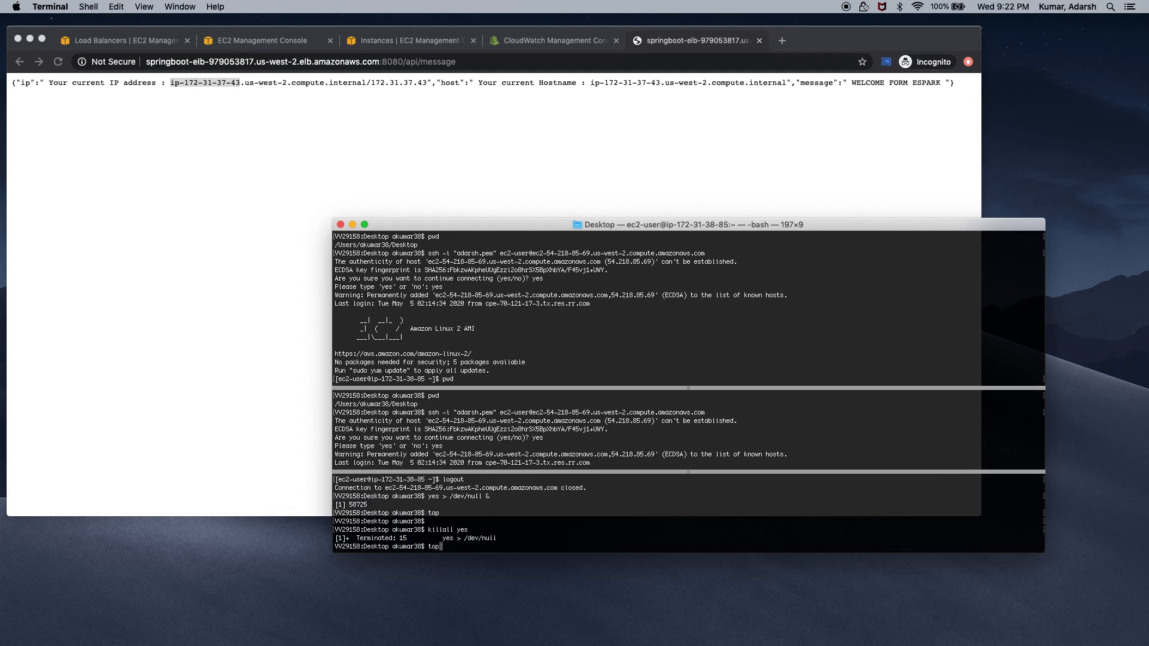
pyautogui.write('top')
pyautogui.press('Return')
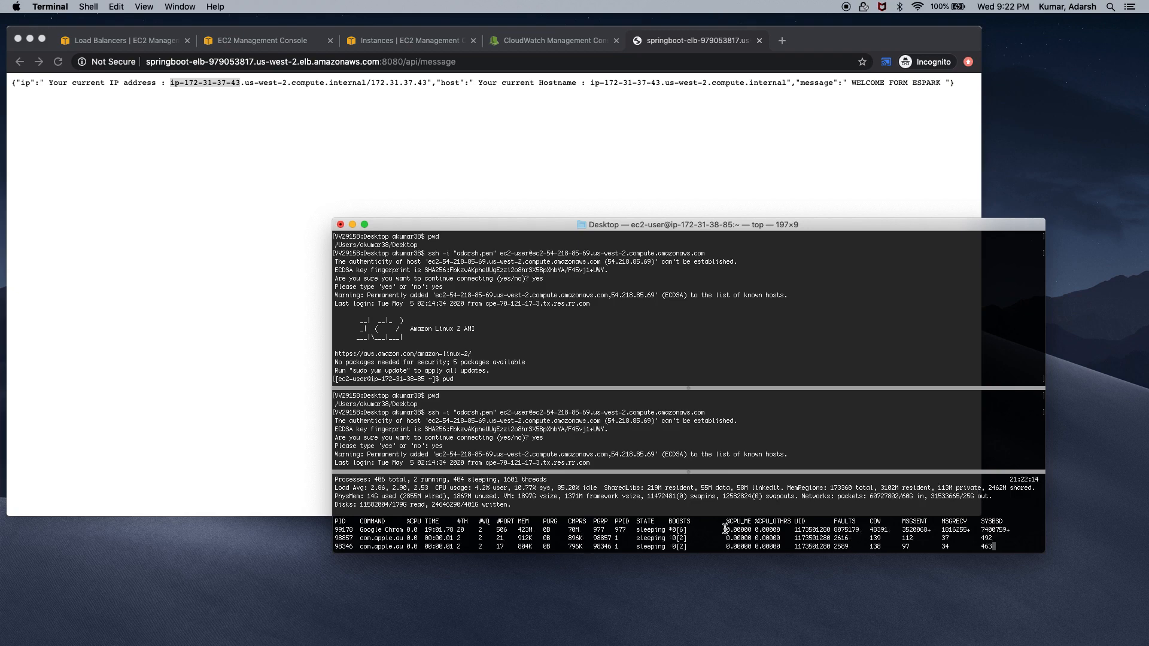
pyautogui.moveTo(768, 472); pyautogui.dragTo(768, 404)
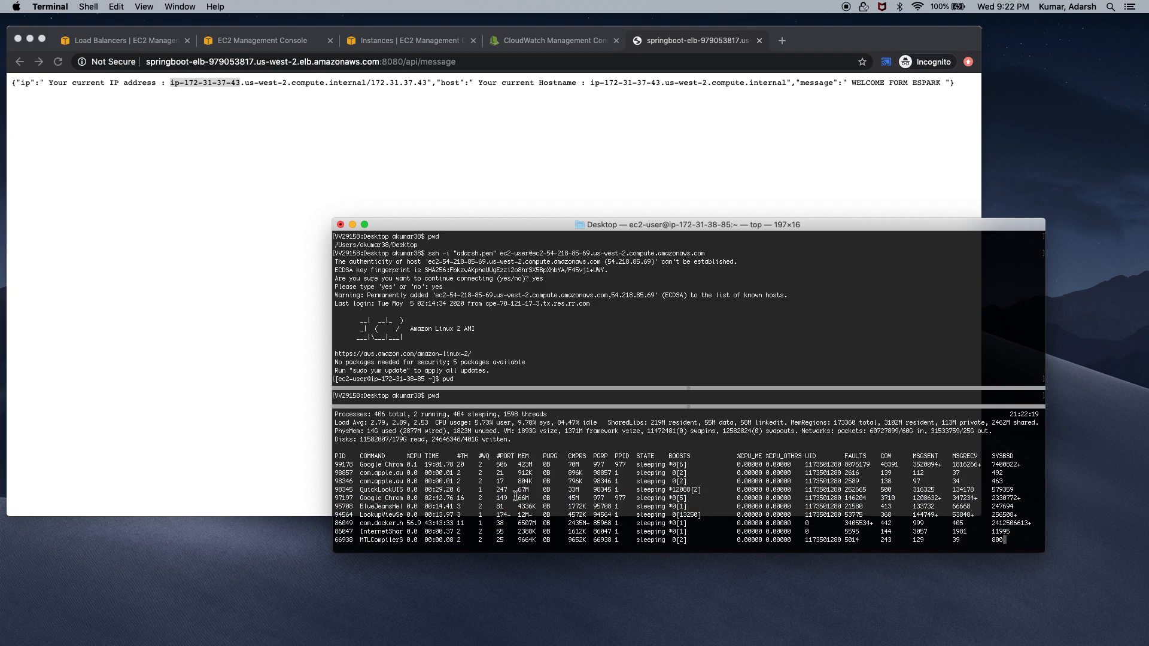
pyautogui.press('q')
pyautogui.press('Return')
pyautogui.press('Return')
pyautogui.press('Return')
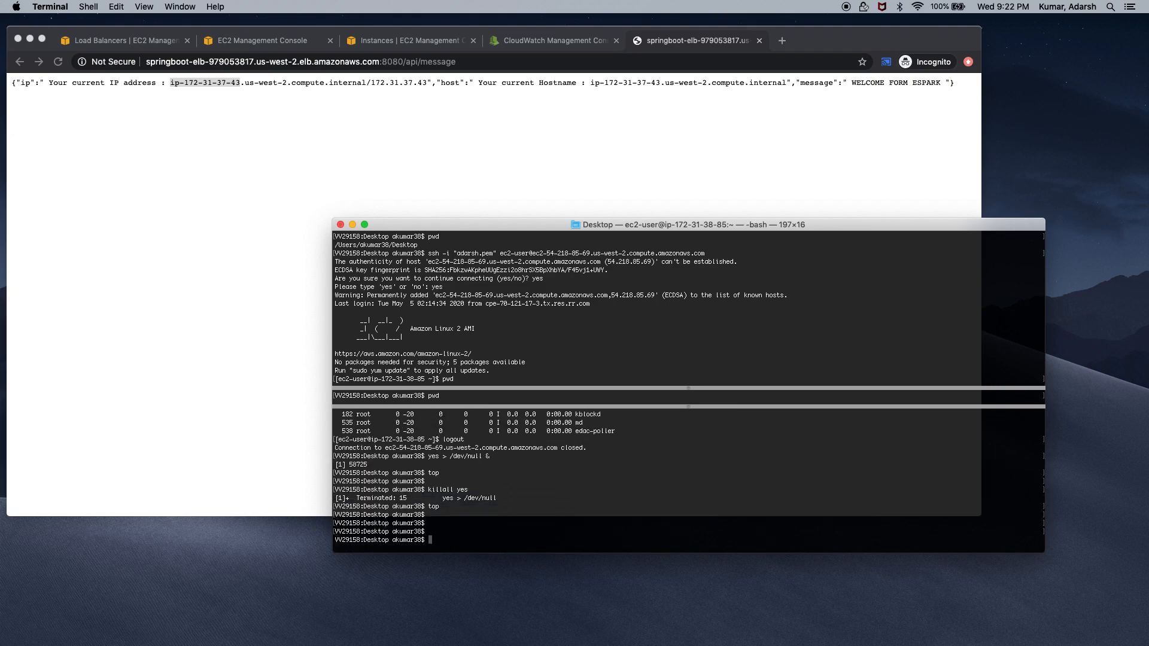
pyautogui.press('Return')
pyautogui.press('Return')
pyautogui.press('Return')
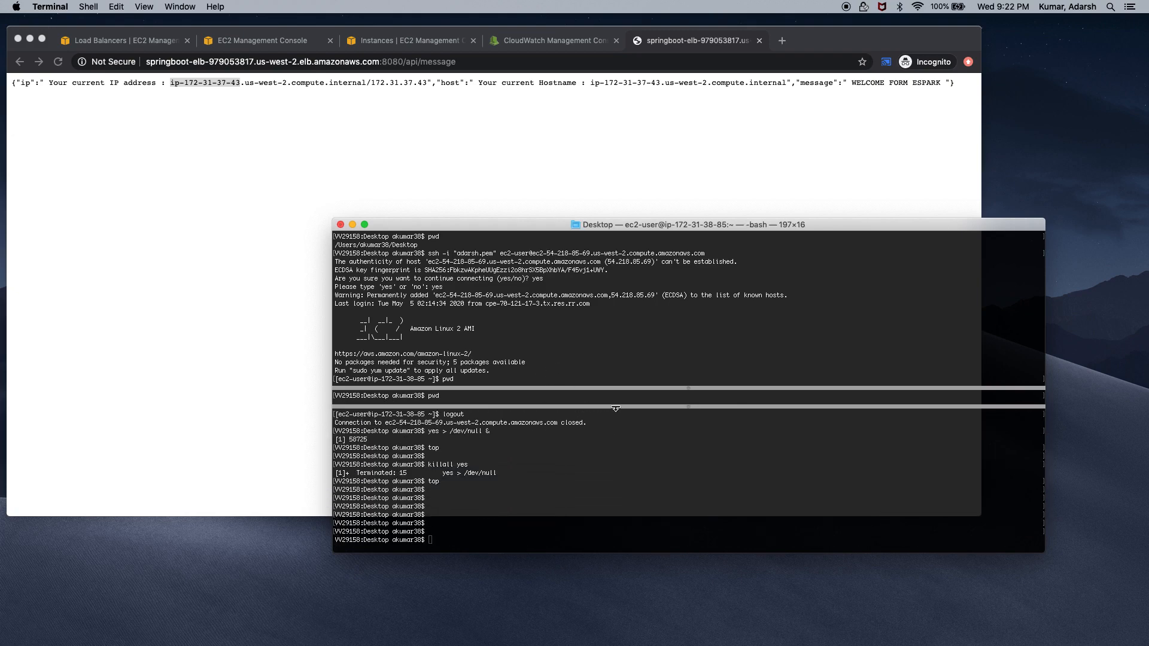
# Reconnect to the EC2 instance with the previous ssh command and run pwd
pyautogui.moveTo(692, 386); pyautogui.dragTo(692, 342)
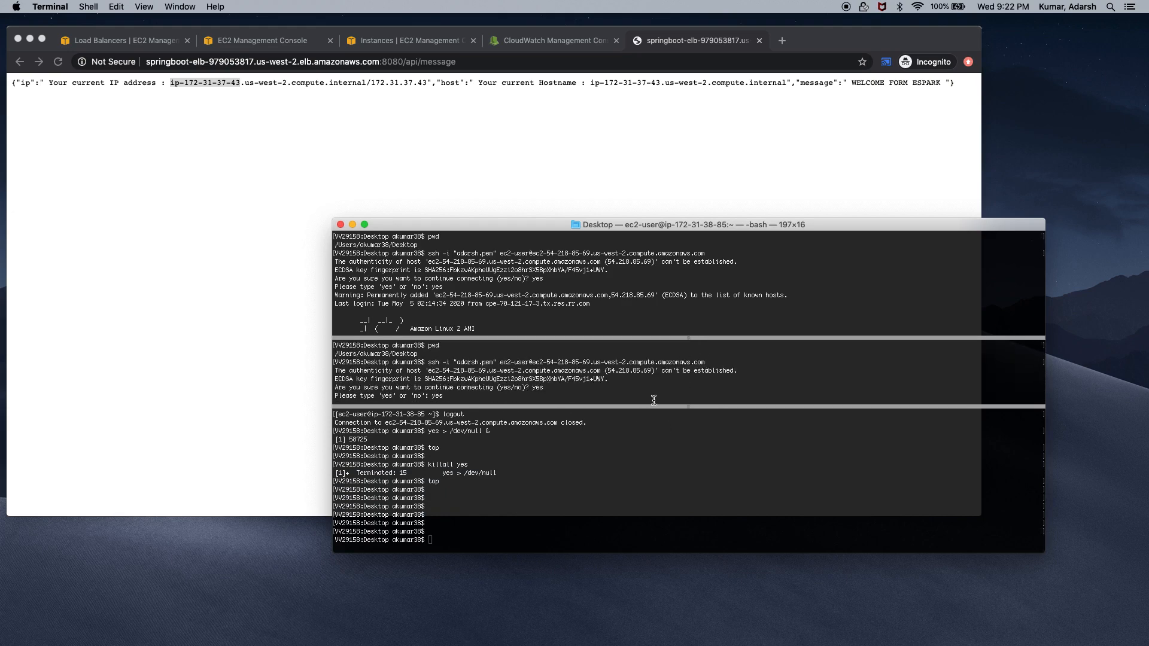
pyautogui.moveTo(686, 405); pyautogui.dragTo(693, 465)
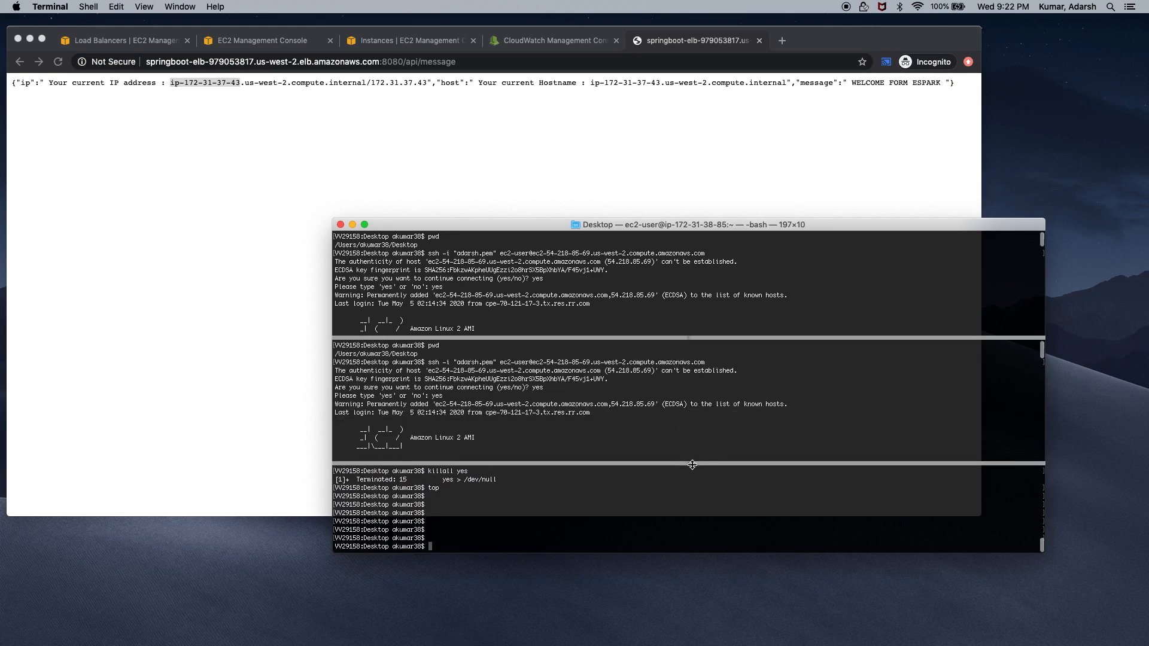
pyautogui.click(650, 415)
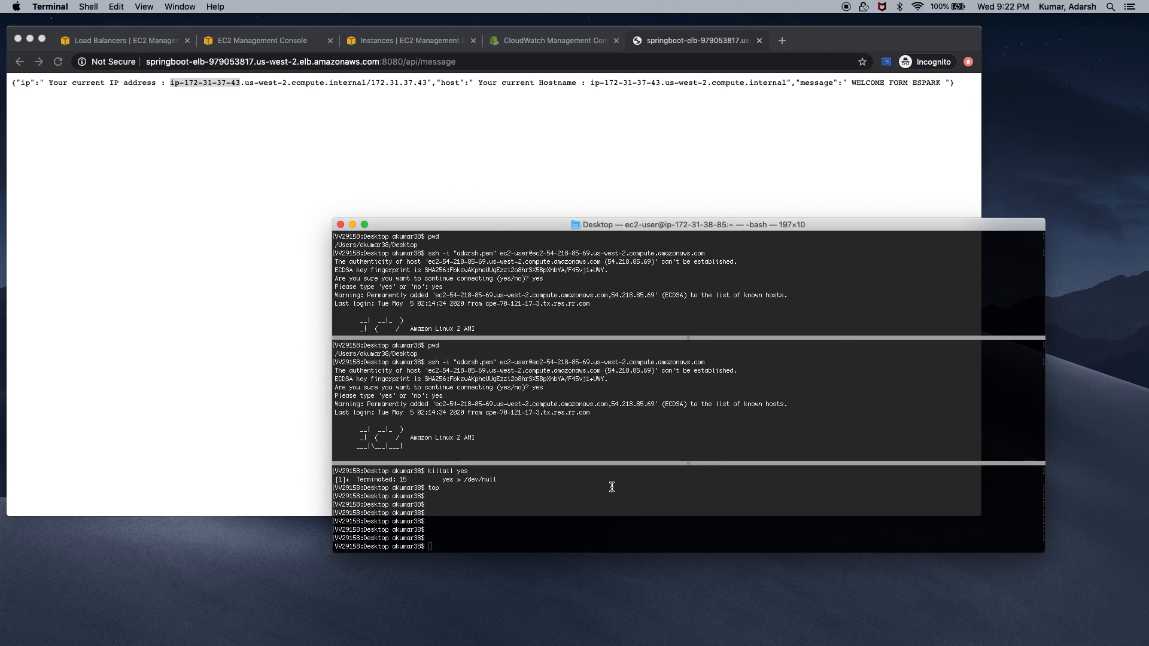
pyautogui.click(583, 512)
pyautogui.press('Up')
pyautogui.press('Up')
pyautogui.press('Up')
pyautogui.press('Up')
pyautogui.press('Up')
pyautogui.press('Return')
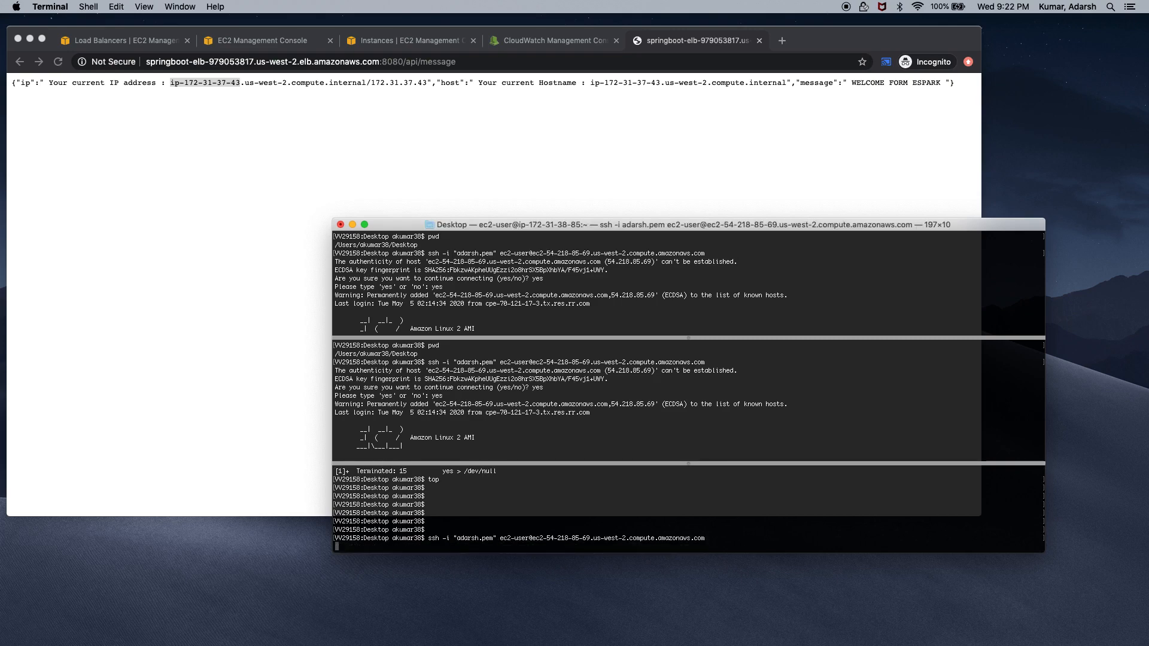
pyautogui.moveTo(688, 464); pyautogui.dragTo(692, 305)
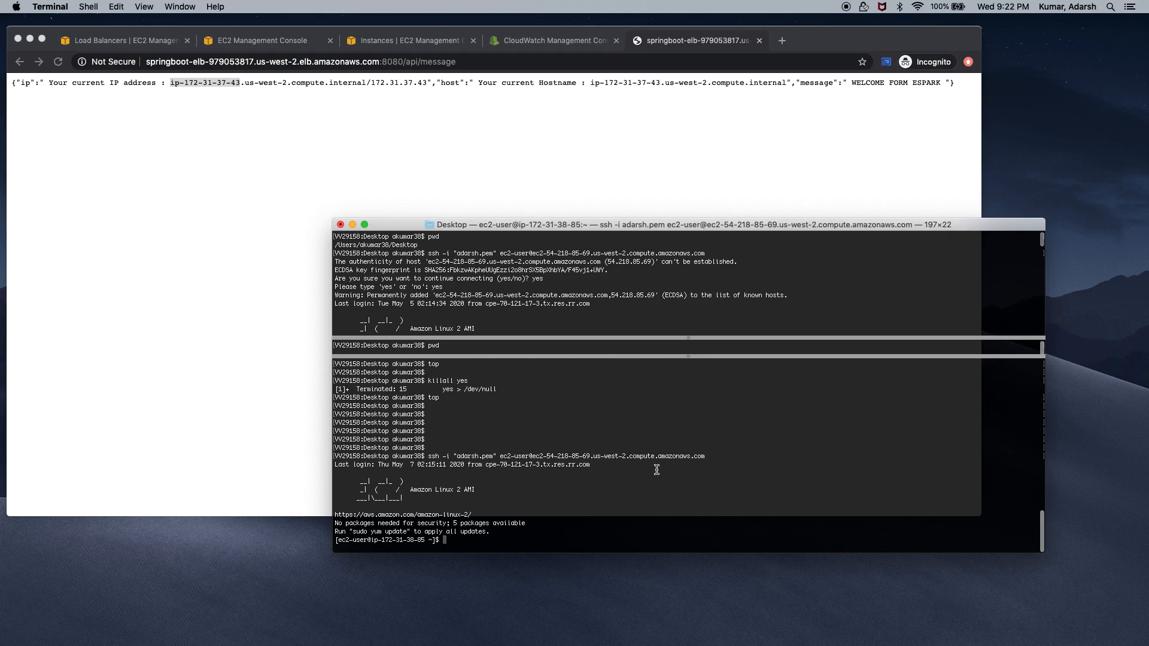
pyautogui.write('d')
pyautogui.press('Return')
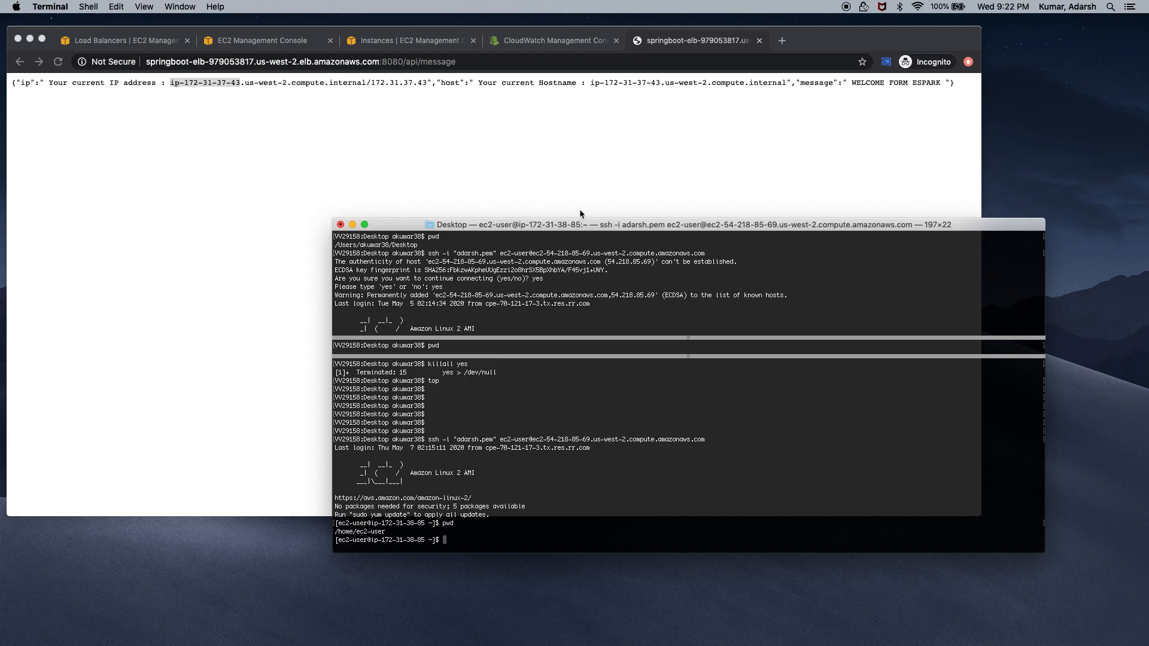
# Show springboot-autoscaling-group's Instances view with all three instances InService and Healthy
pyautogui.click(562, 177)
pyautogui.click(433, 44)
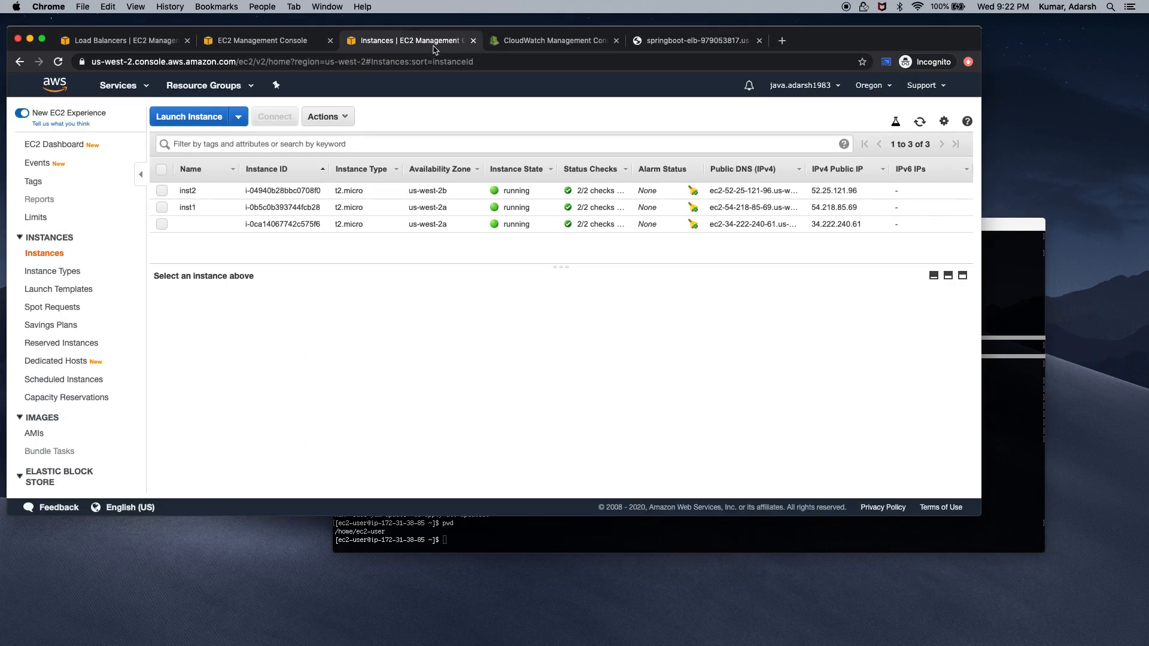
pyautogui.click(549, 38)
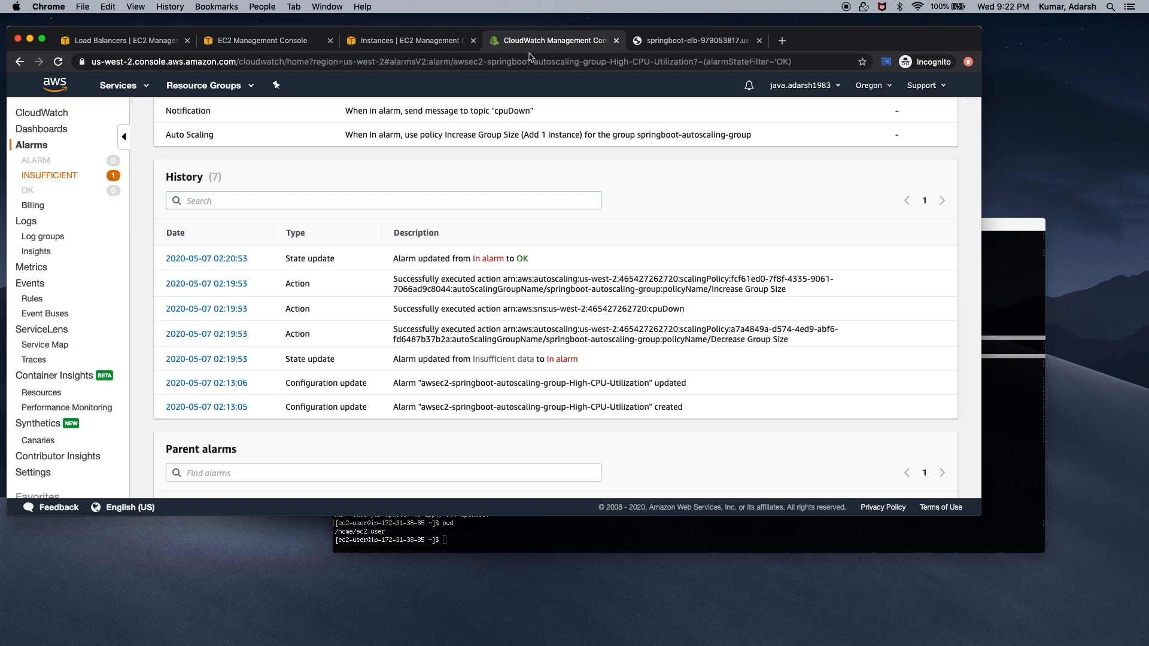
pyautogui.scroll(10, 430, 300)
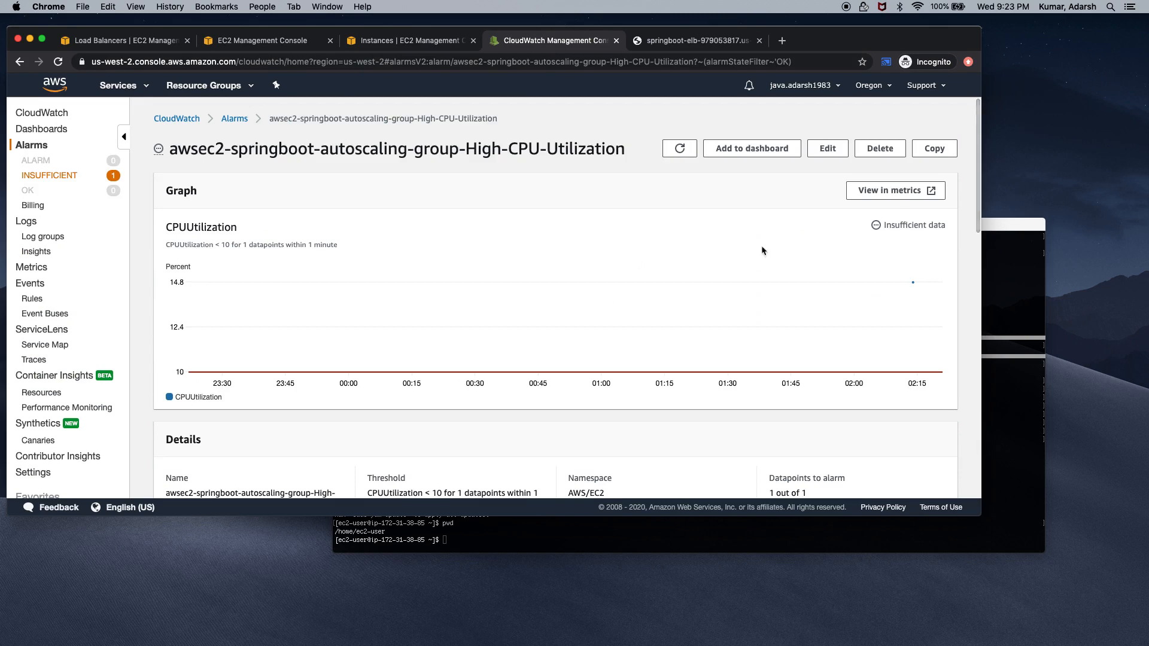
pyautogui.click(244, 41)
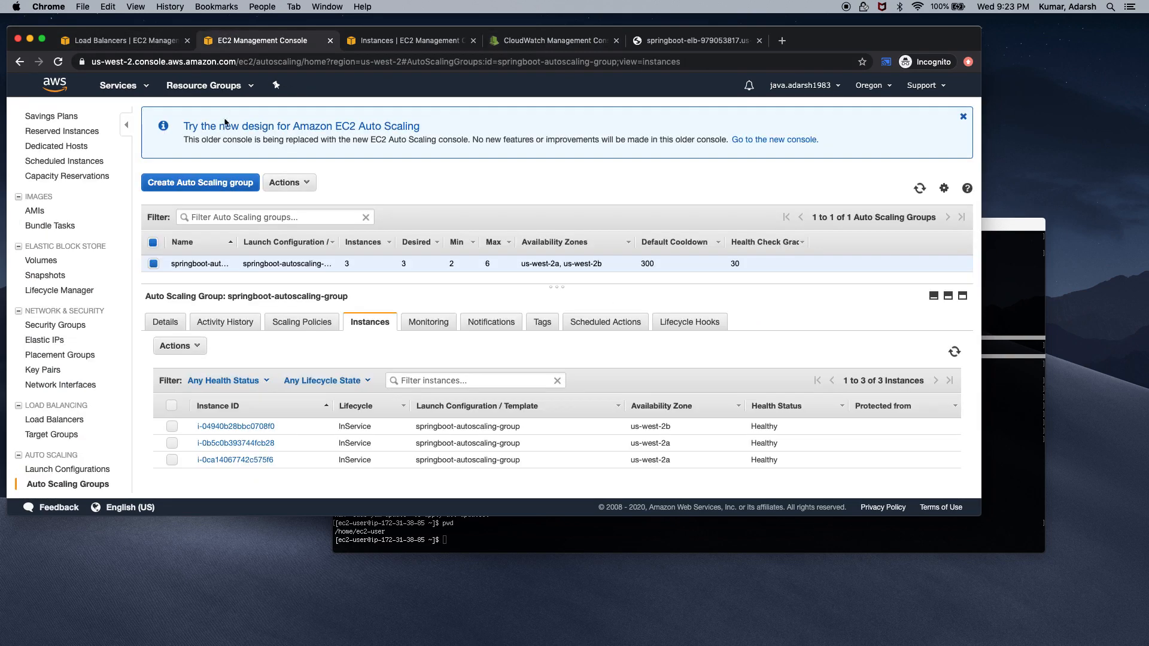
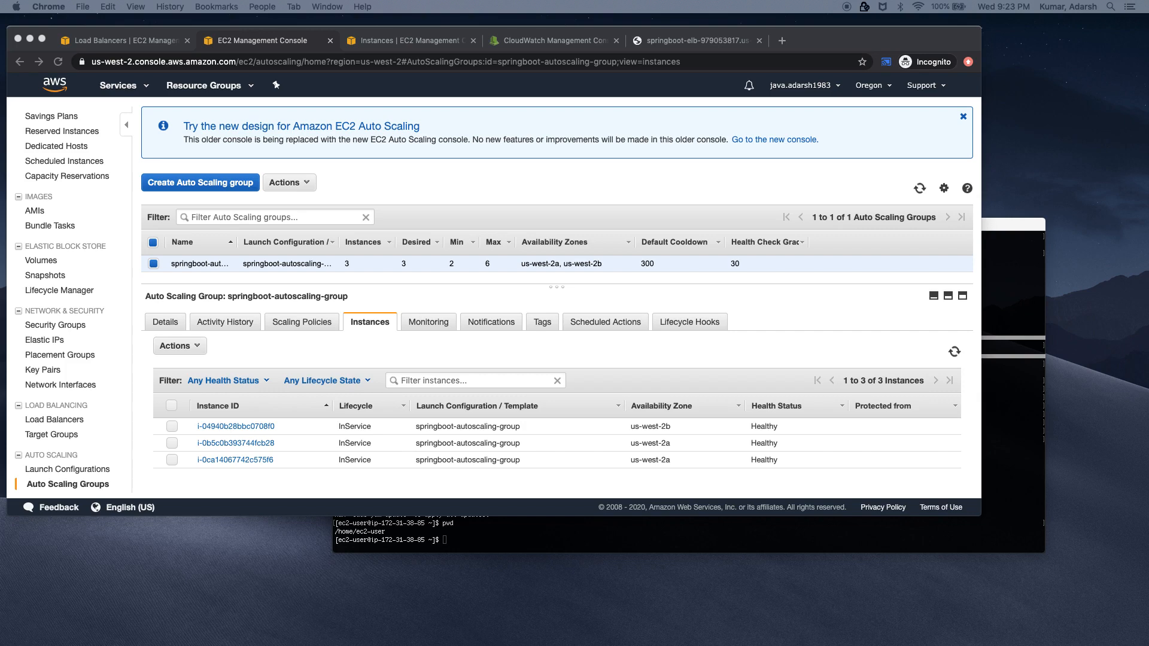
# Drag the Gmail window over the console and scroll to the High-CPU-Utilization ALARM email
pyautogui.moveTo(320, 478); pyautogui.dragTo(261, 110)
pyautogui.scroll(-3, 405, 383)
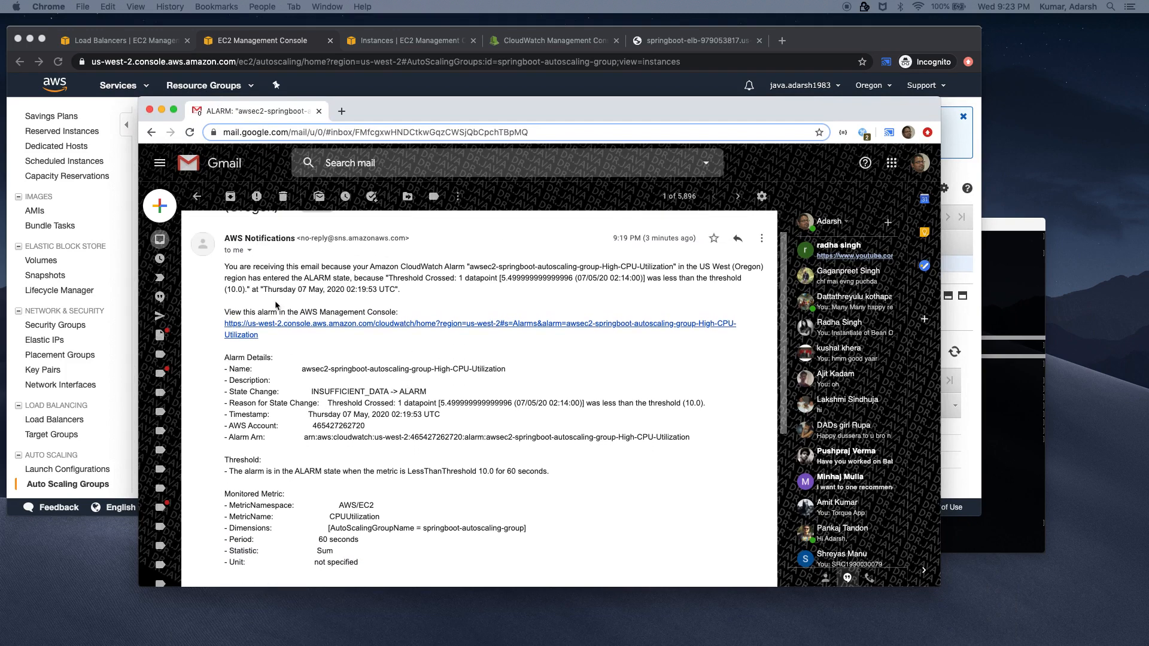
# Highlight the alarm email's body text, then close the Gmail window
pyautogui.moveTo(227, 264); pyautogui.dragTo(499, 551)
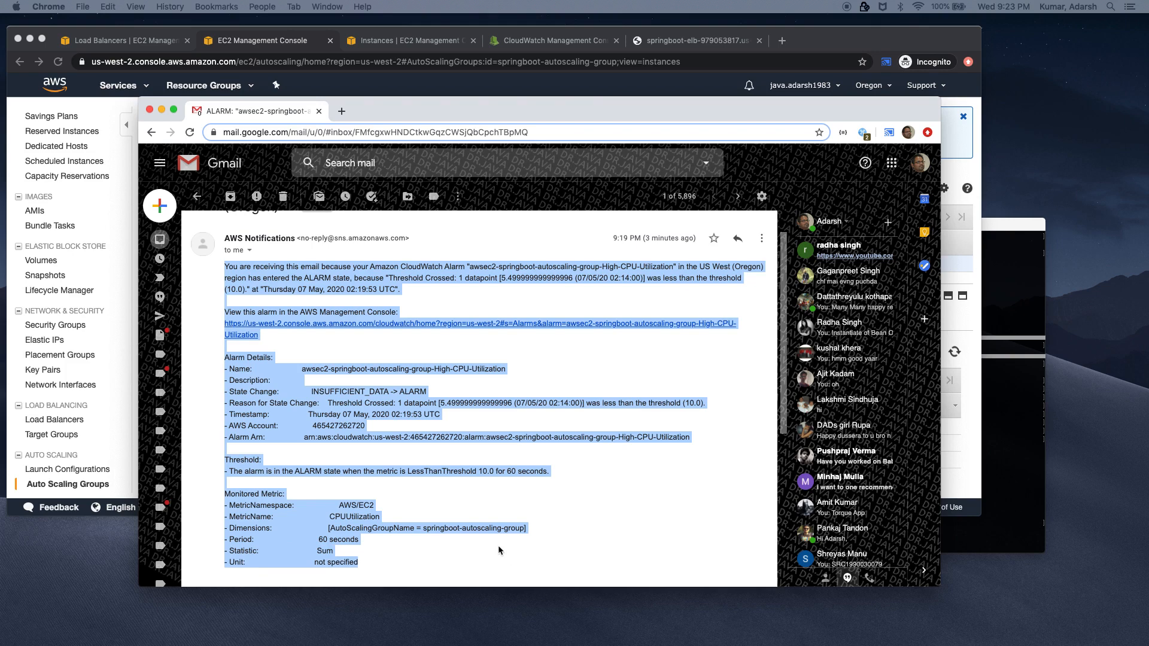
pyautogui.click(149, 110)
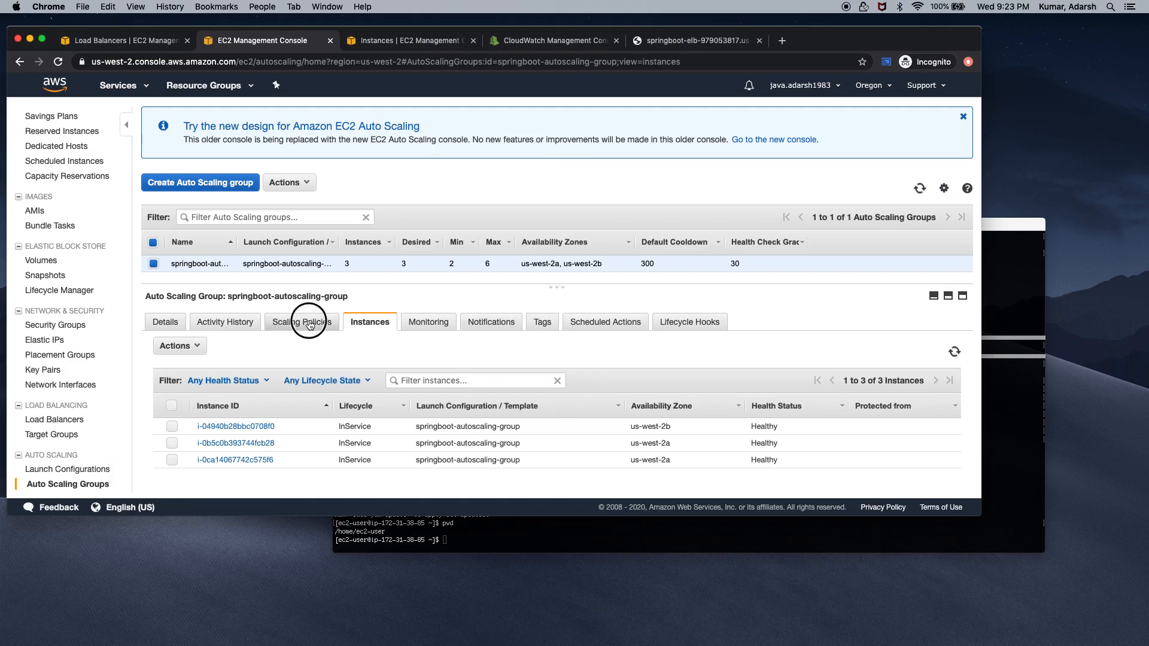
# Check the group's scaling policies, activity history and details, noting its Min size of 2
pyautogui.click(287, 324)
pyautogui.click(234, 323)
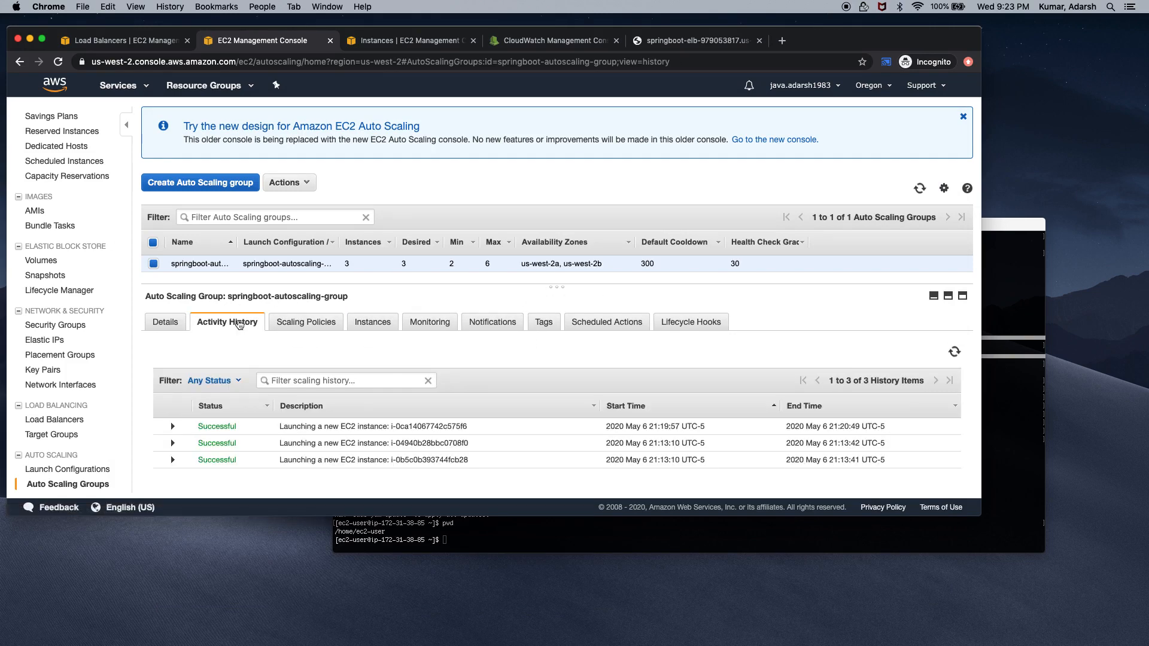
pyautogui.click(165, 321)
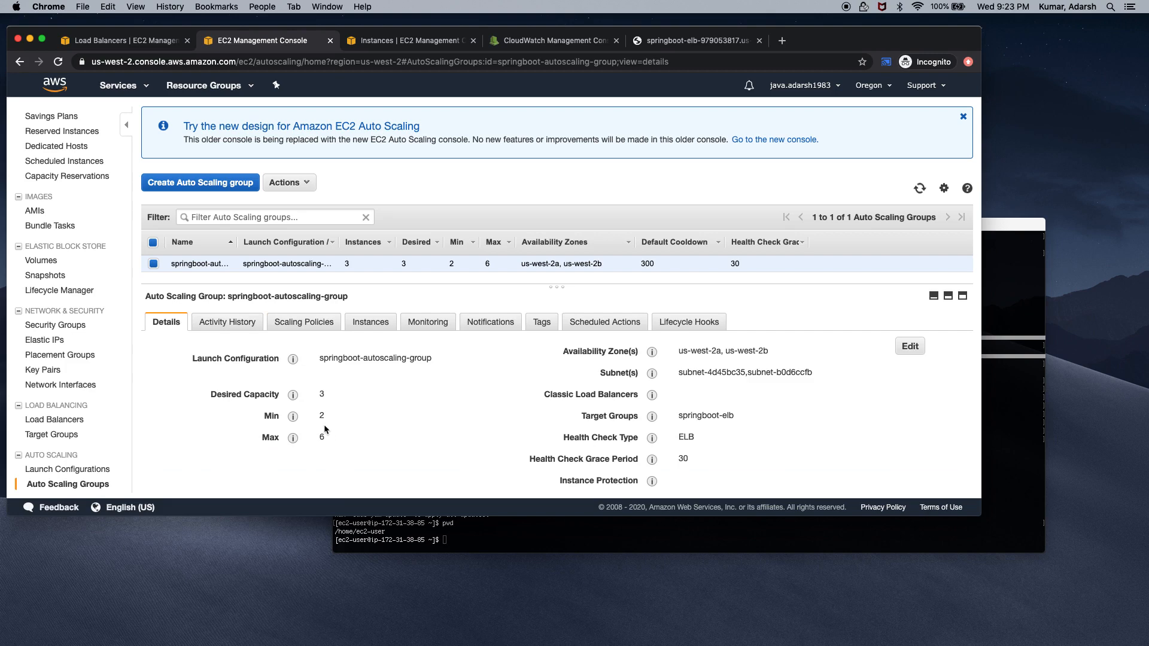
pyautogui.moveTo(318, 416); pyautogui.dragTo(338, 442)
# Review the group's instances, scaling policies and monitoring metrics, then bring up the High-CPU-Utilization alarm page
pyautogui.click(367, 323)
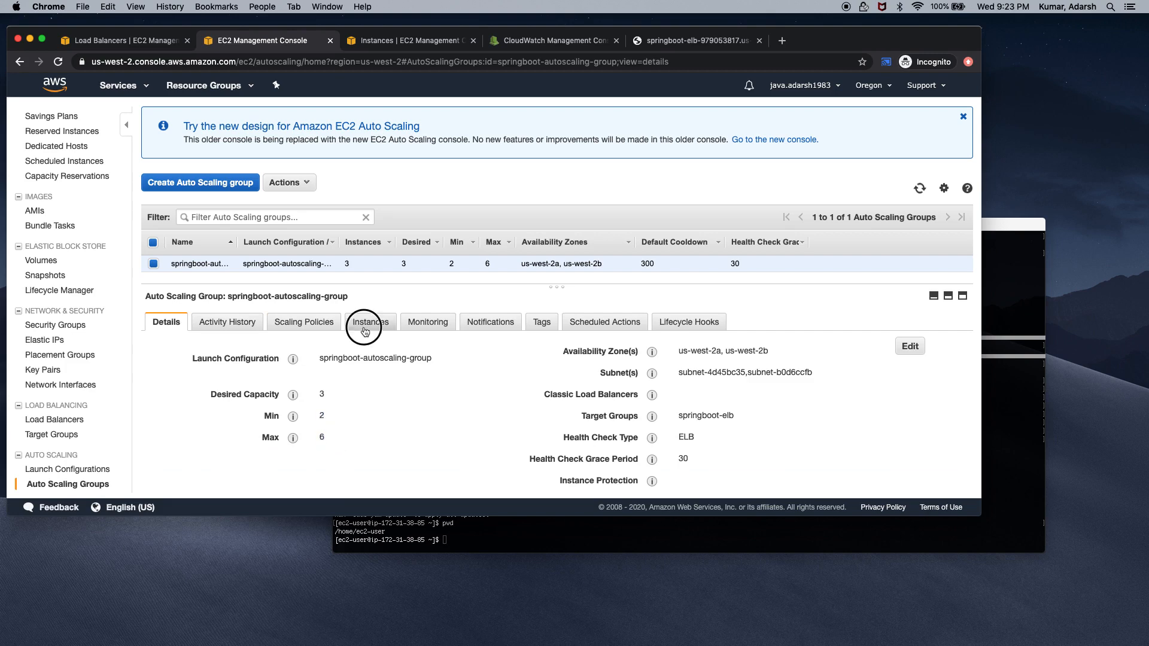
pyautogui.click(324, 327)
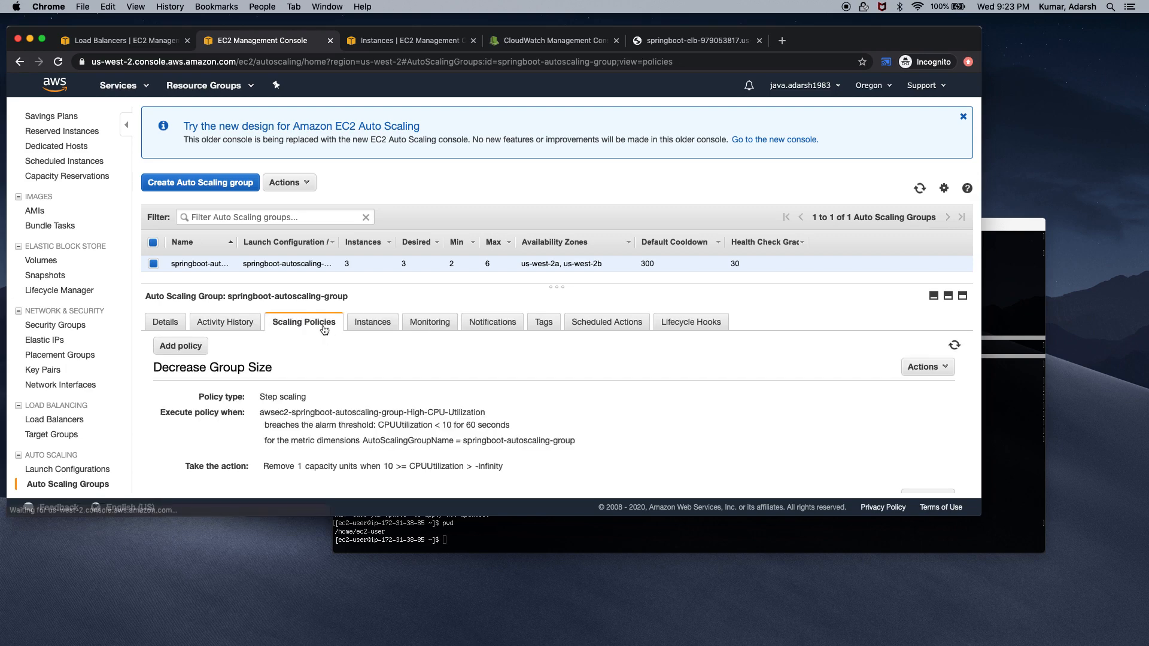
pyautogui.click(424, 323)
pyautogui.scroll(-5, 458, 407)
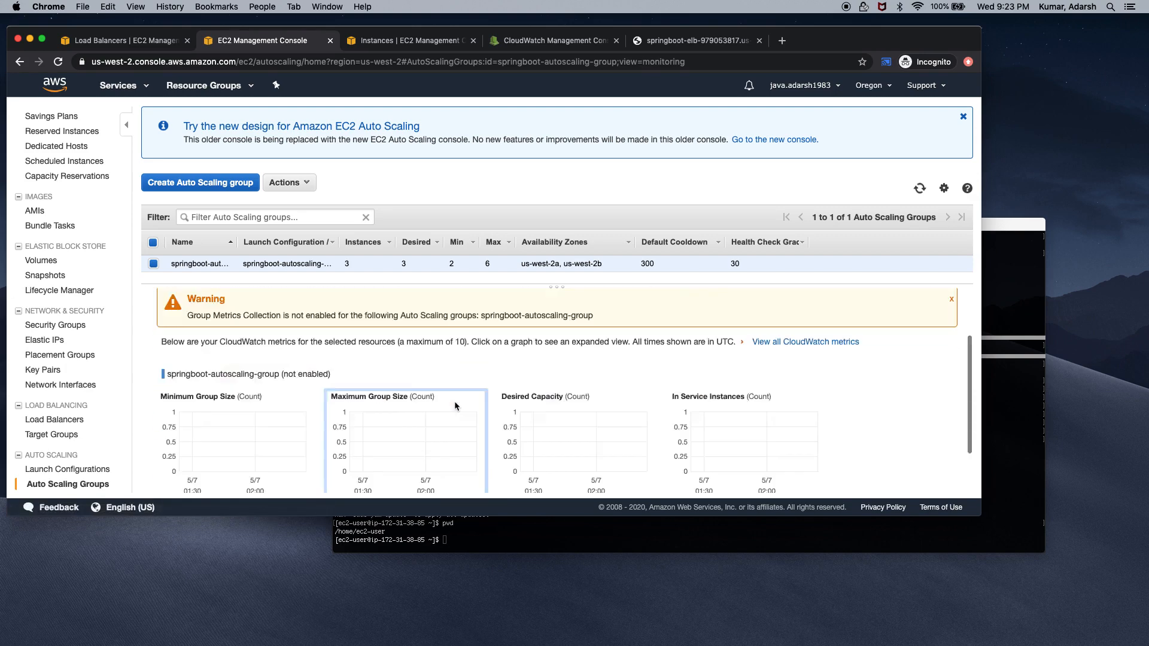
pyautogui.scroll(5, 458, 406)
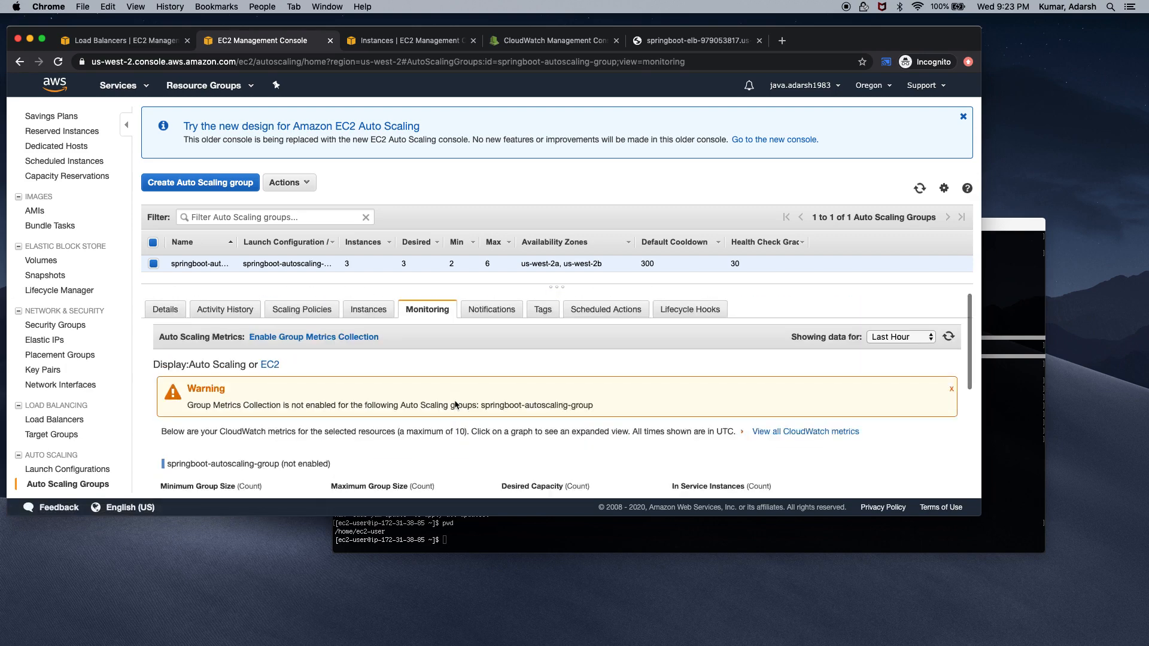
pyautogui.click(538, 40)
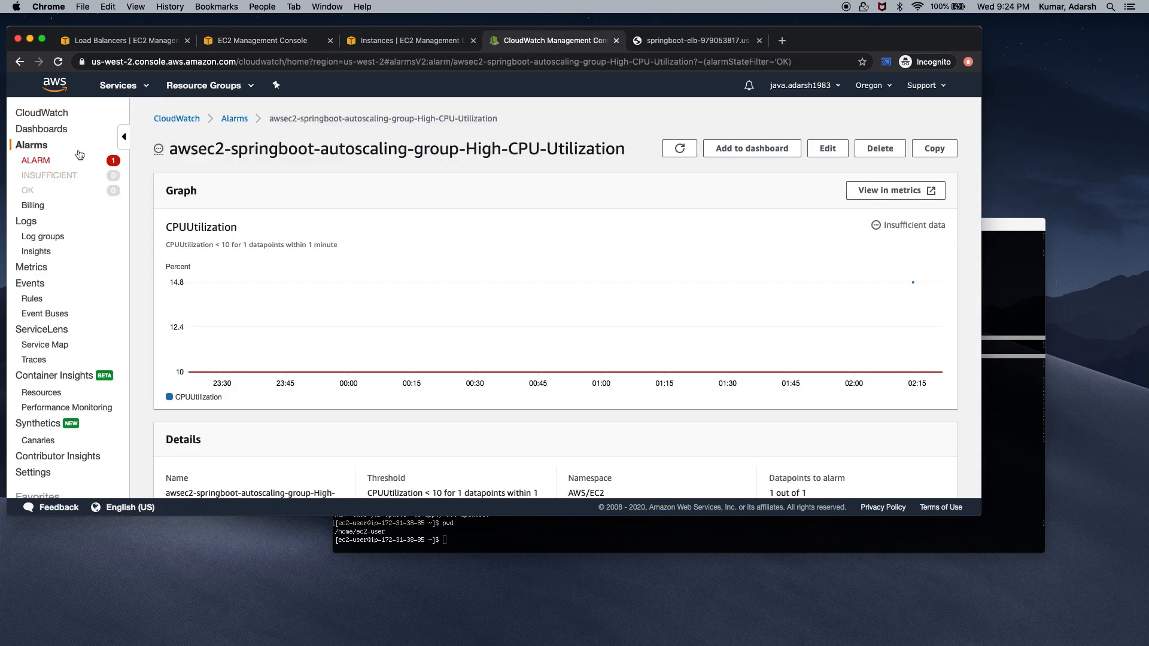
# Open High-CPU-Utilization from the ALARM list, highlighting its In alarm state and full name
pyautogui.click(40, 161)
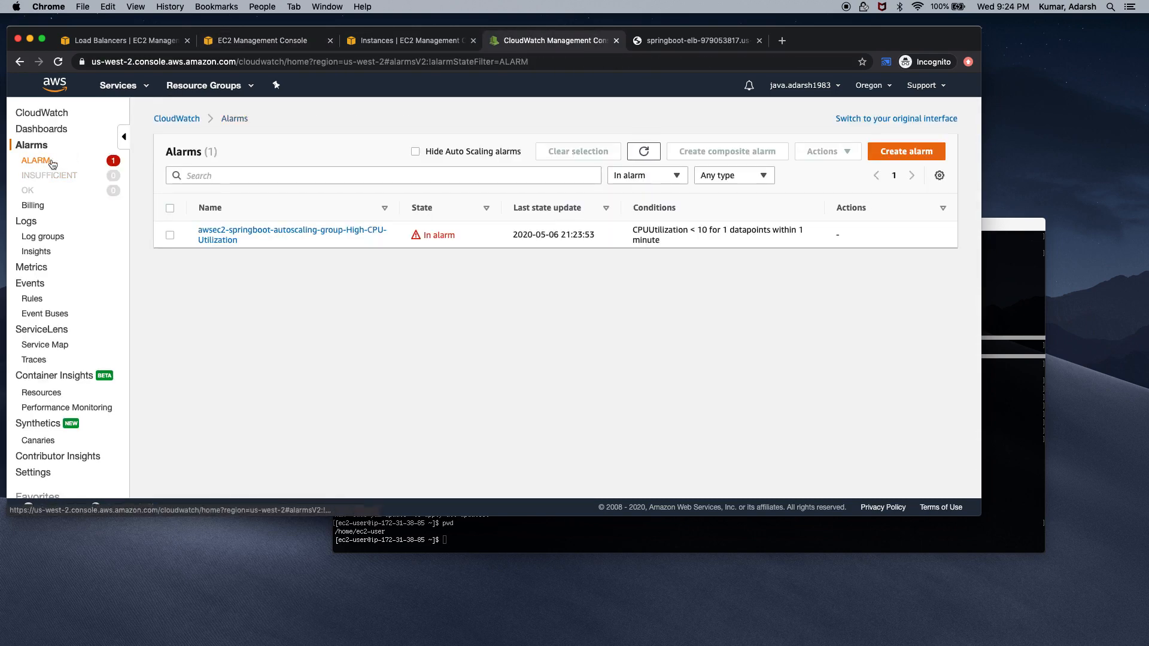
pyautogui.click(241, 230)
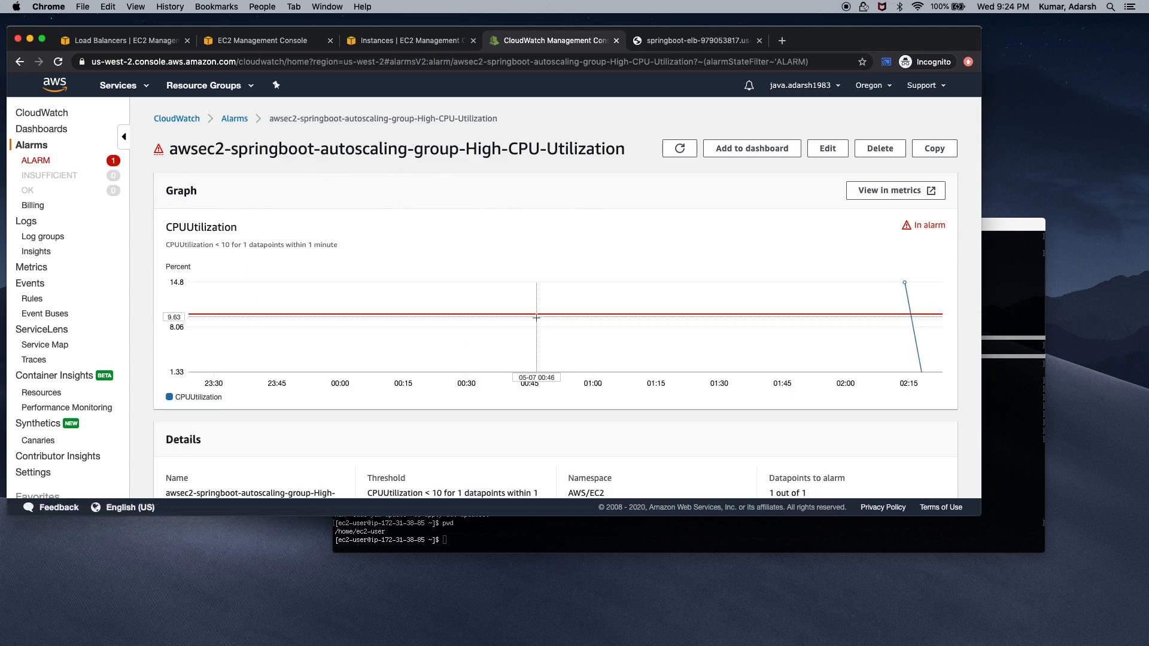
pyautogui.scroll(-5, 537, 320)
pyautogui.scroll(-2, 538, 321)
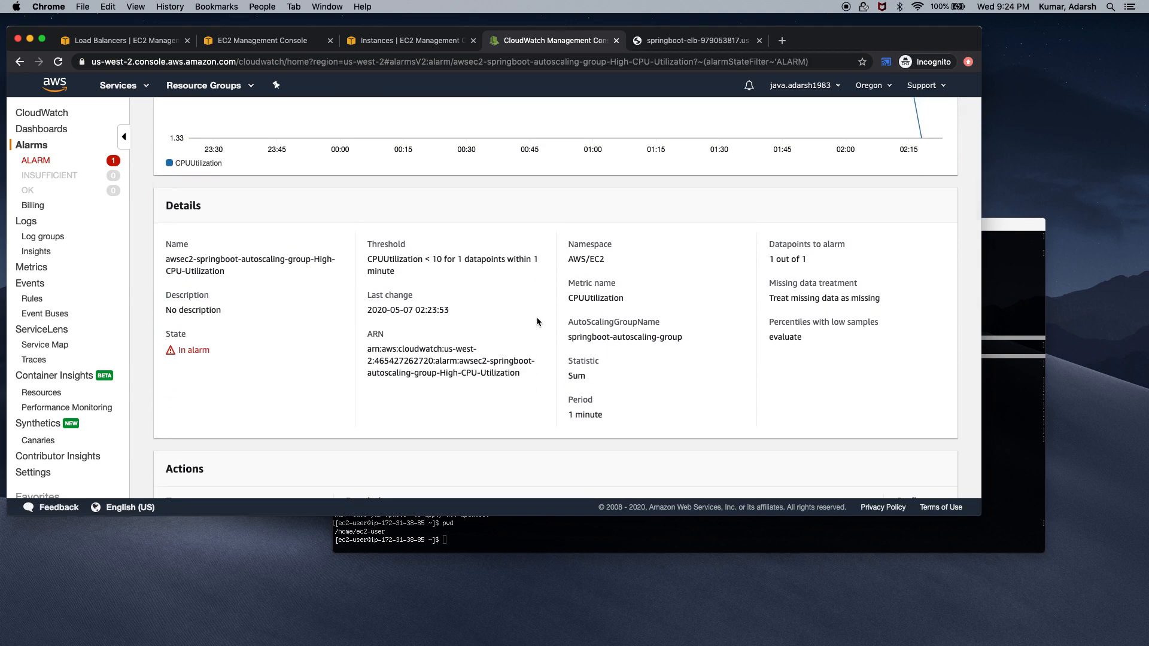
pyautogui.doubleClick(193, 345)
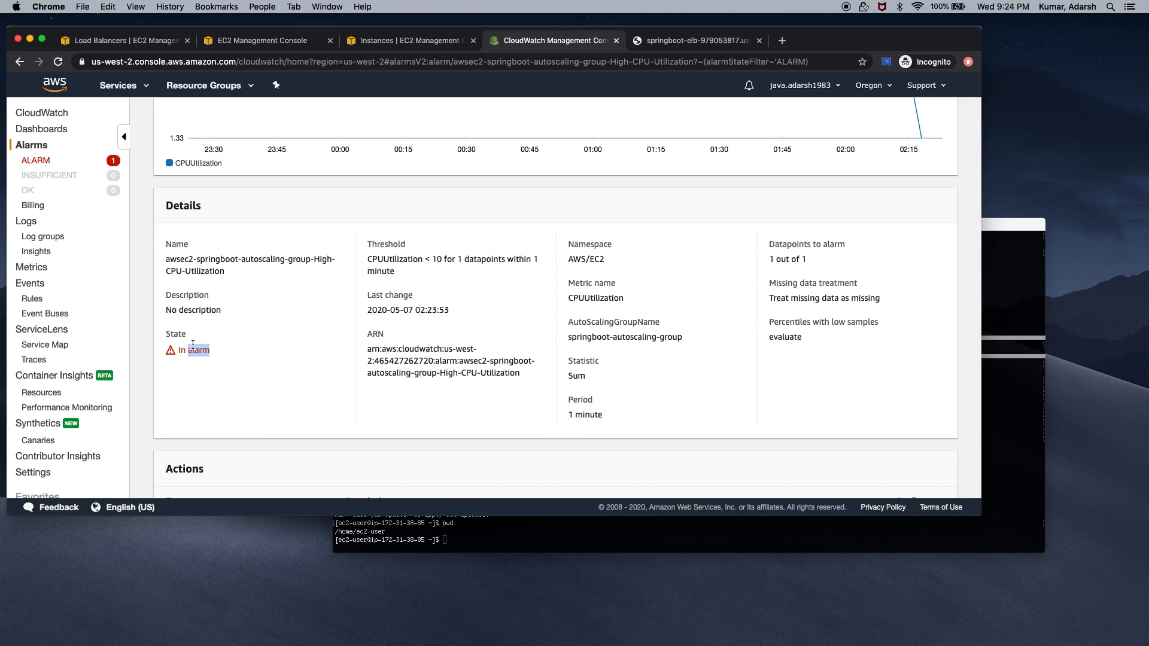
pyautogui.tripleClick(174, 262)
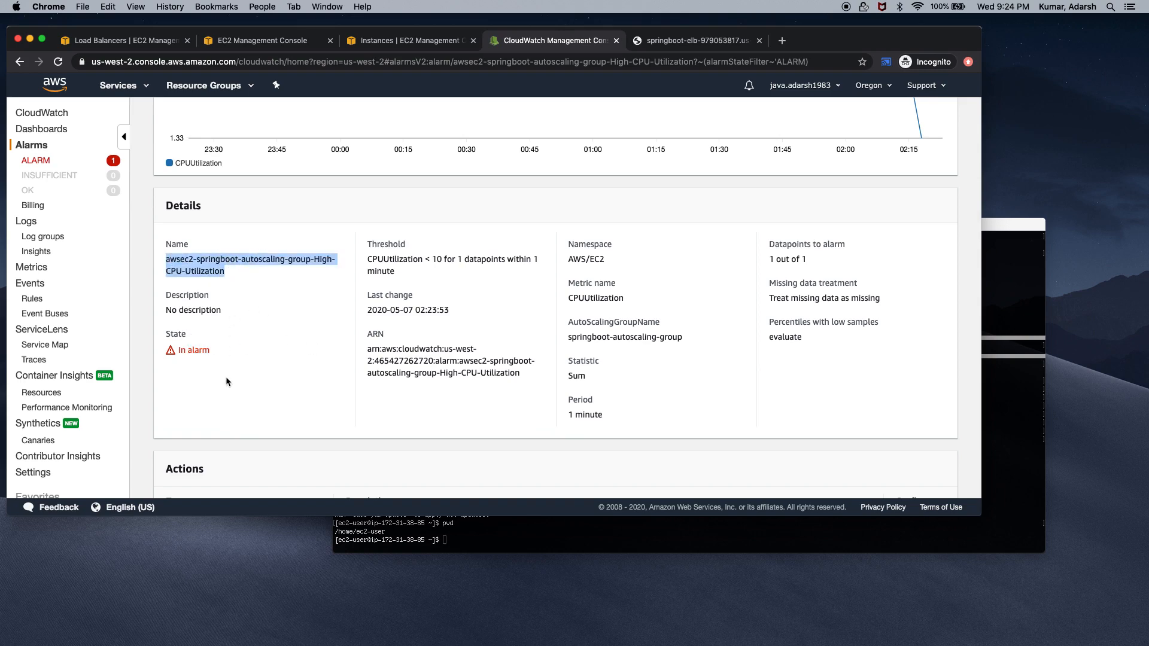
# Scroll through the alarm's actions and history, then show springboot-elb's load balancer details
pyautogui.scroll(-10, 227, 380)
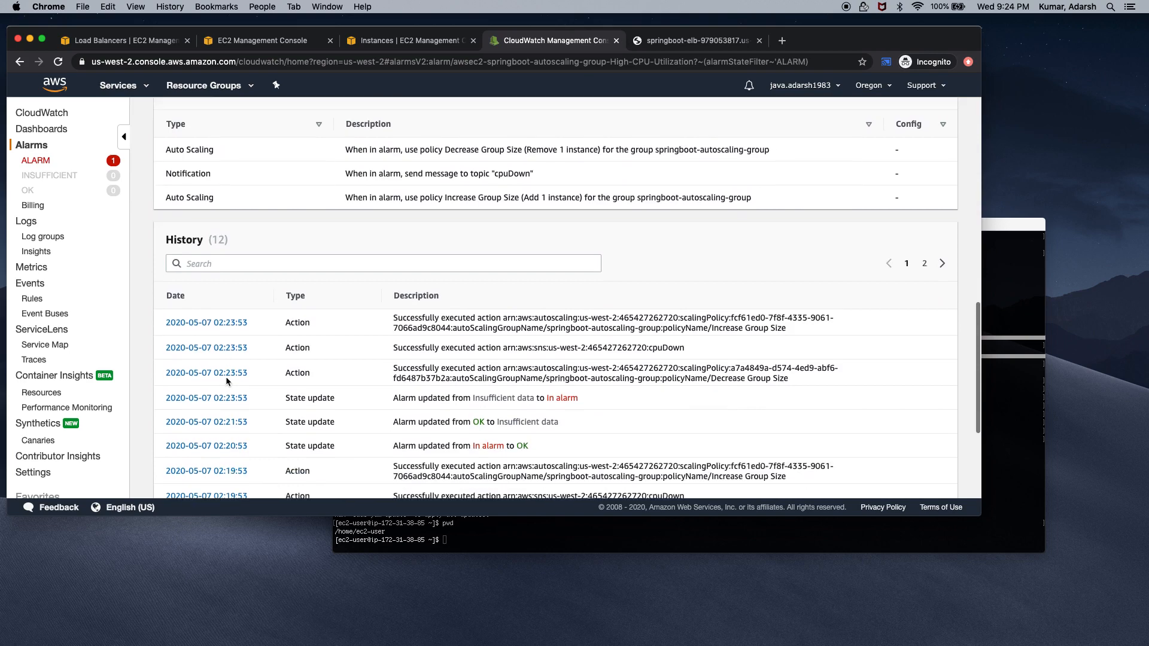
pyautogui.scroll(-2, 226, 381)
pyautogui.scroll(4, 226, 381)
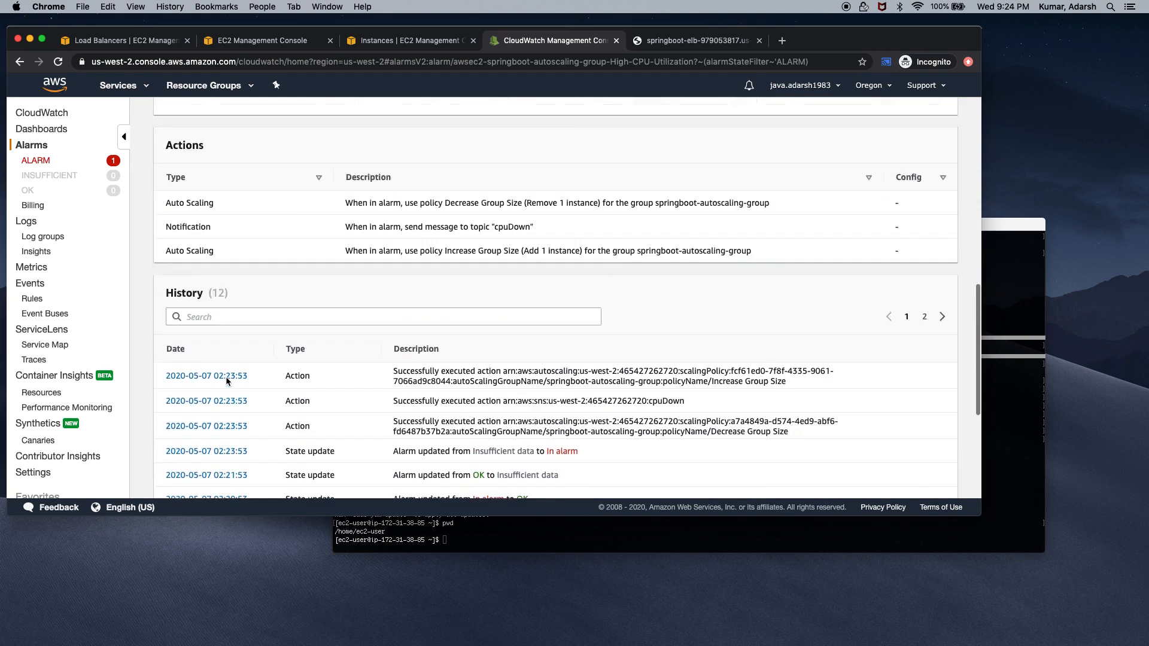
pyautogui.scroll(8, 226, 380)
pyautogui.click(162, 41)
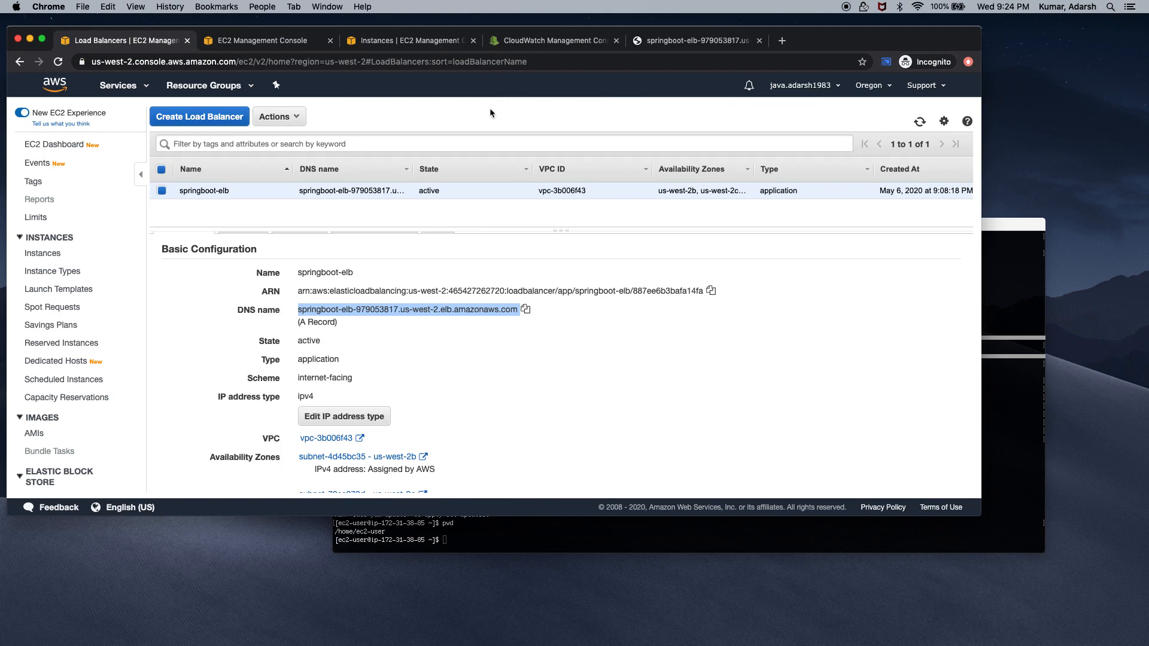
# Reload the EC2 instance list to catch the newly launched fourth instance, then return to the alarm
pyautogui.click(537, 366)
pyautogui.click(541, 37)
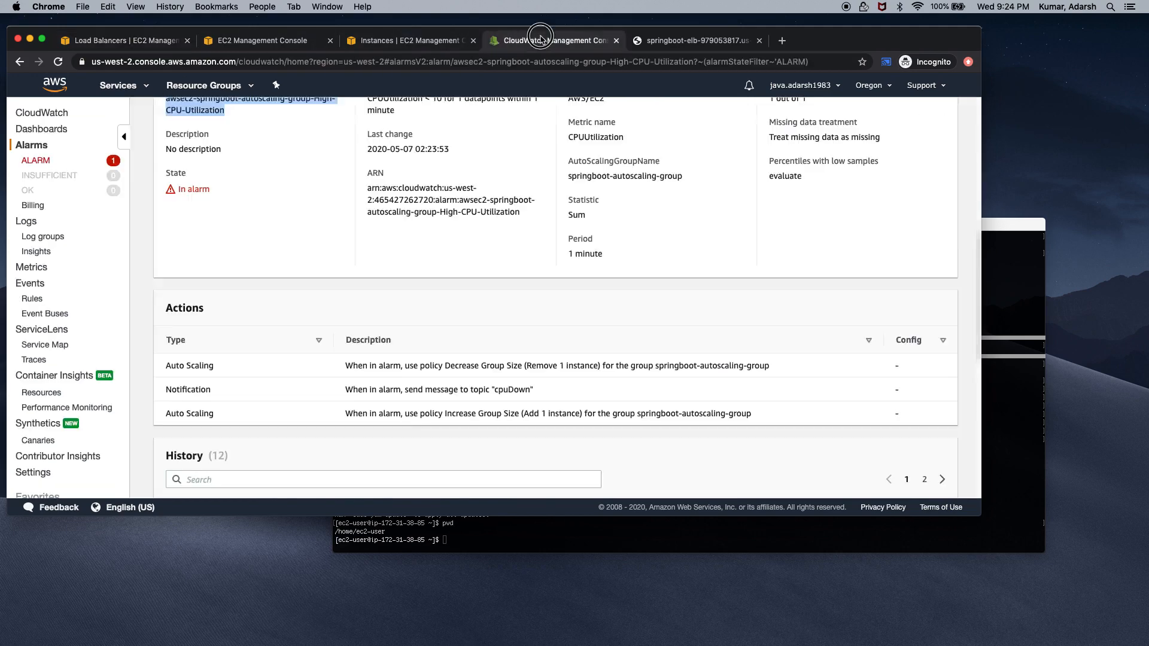
pyautogui.click(422, 39)
pyautogui.click(56, 62)
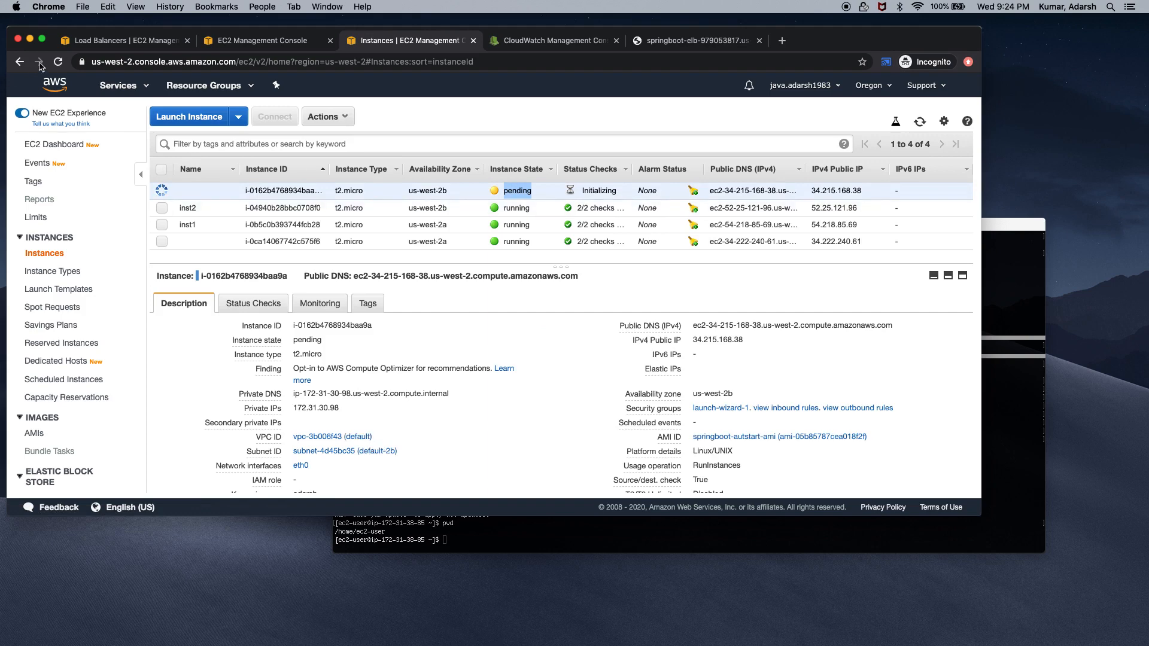
pyautogui.click(58, 62)
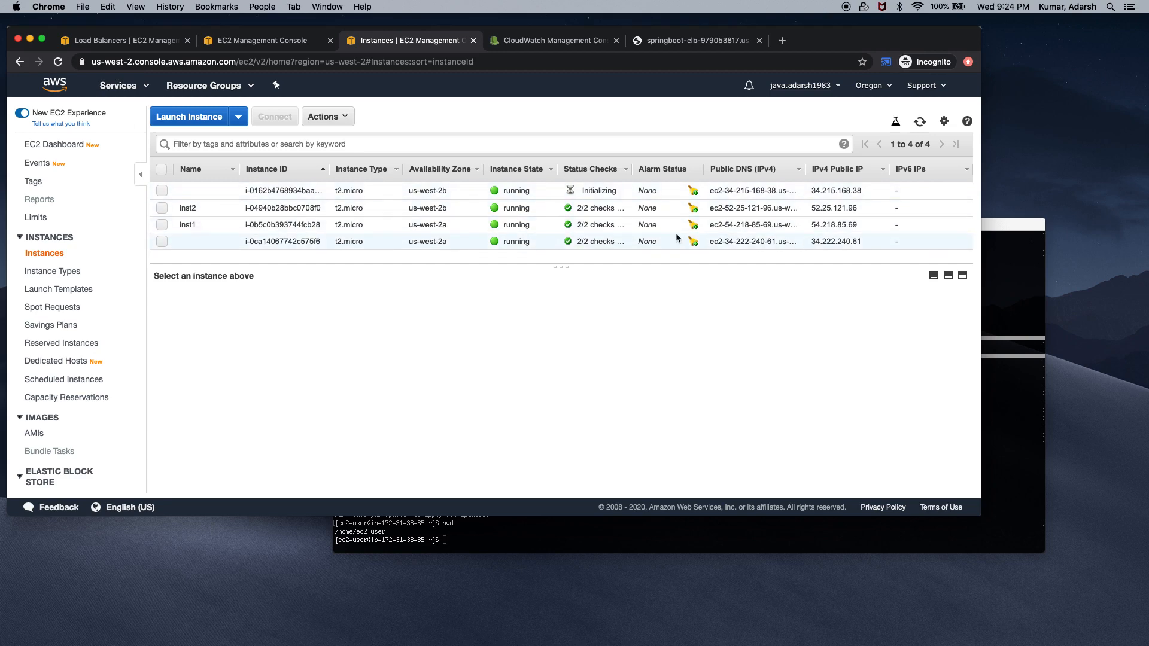
pyautogui.click(570, 41)
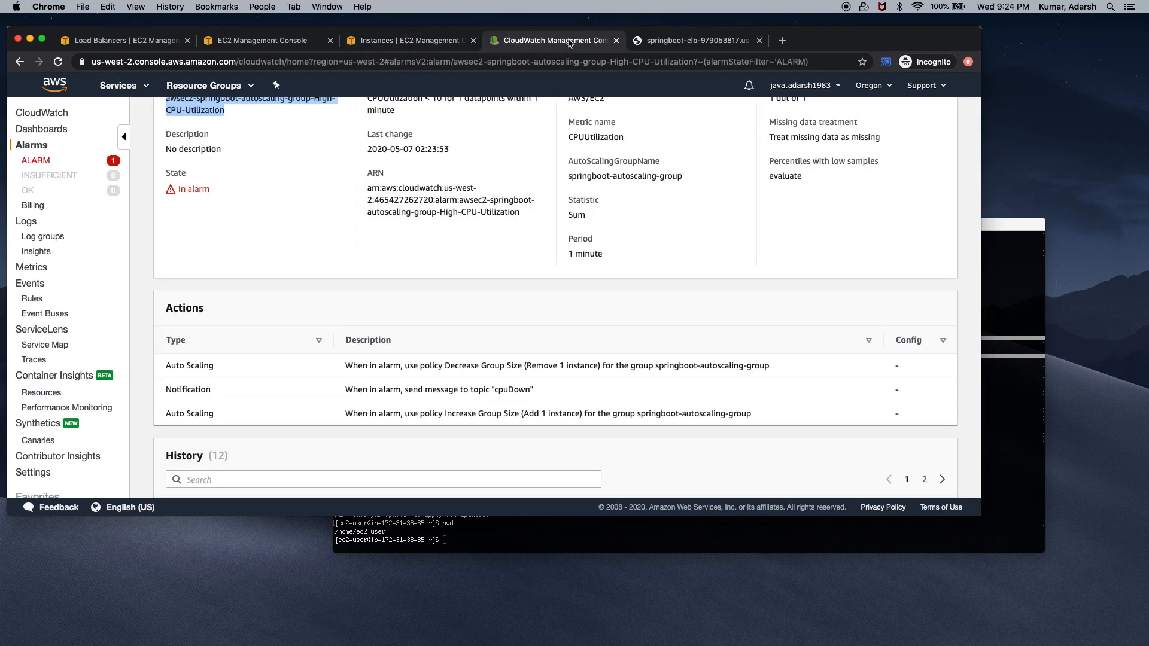
# Open High-CPU-Utilization from the ALARM list and scroll through its details
pyautogui.click(34, 162)
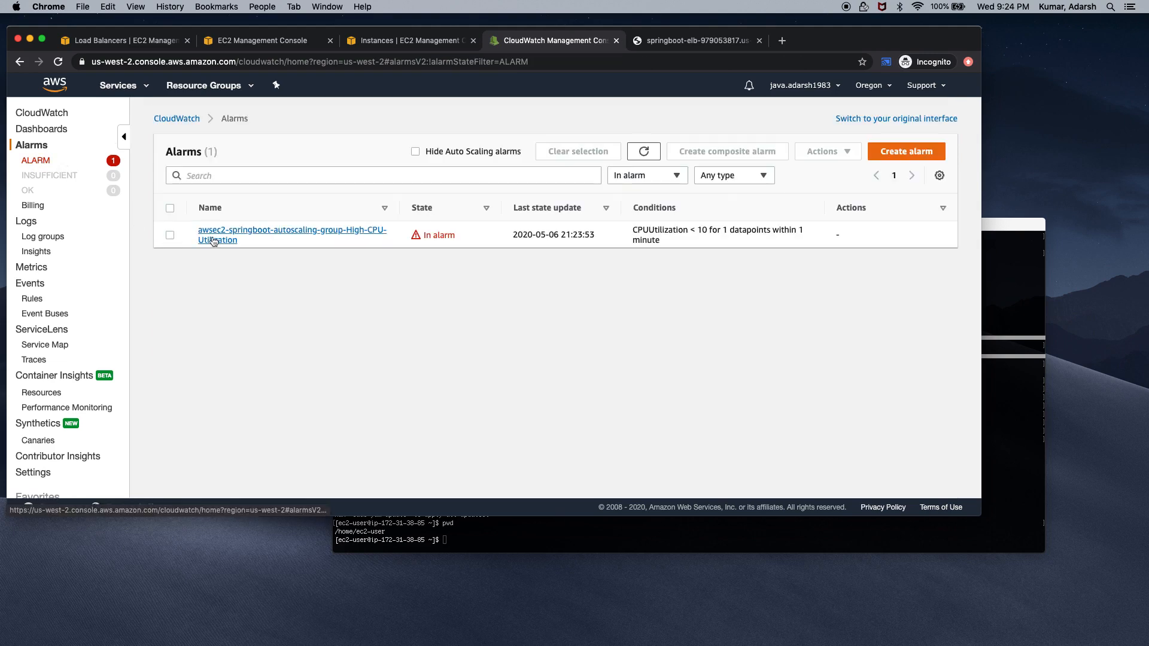
pyautogui.click(213, 241)
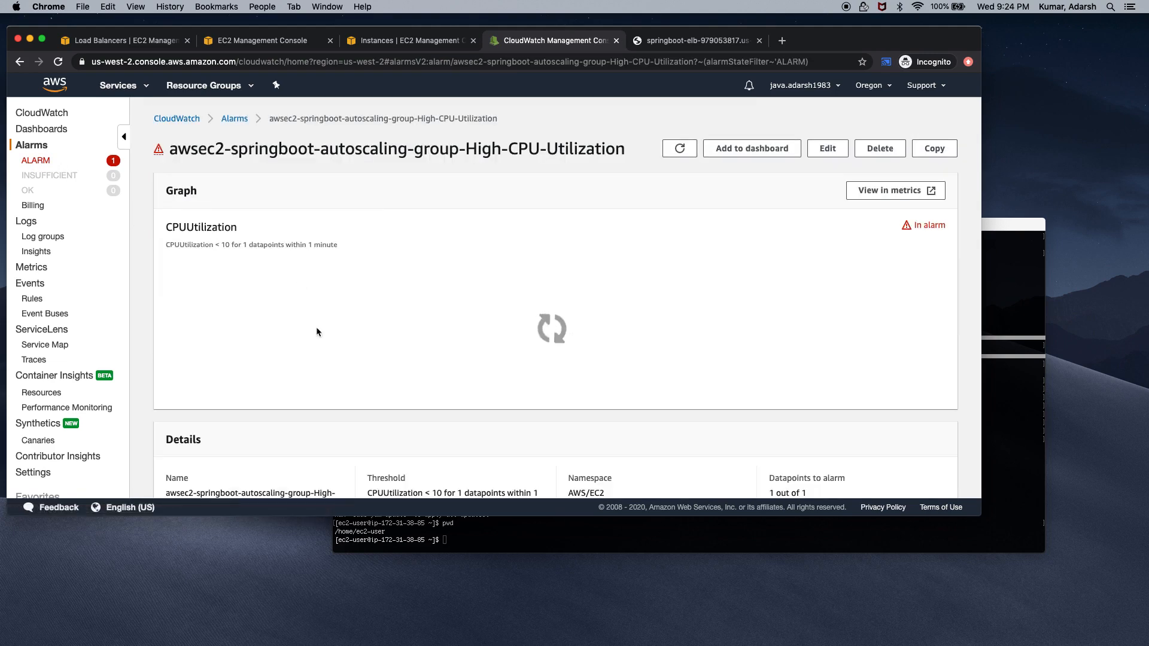
pyautogui.scroll(-10, 324, 357)
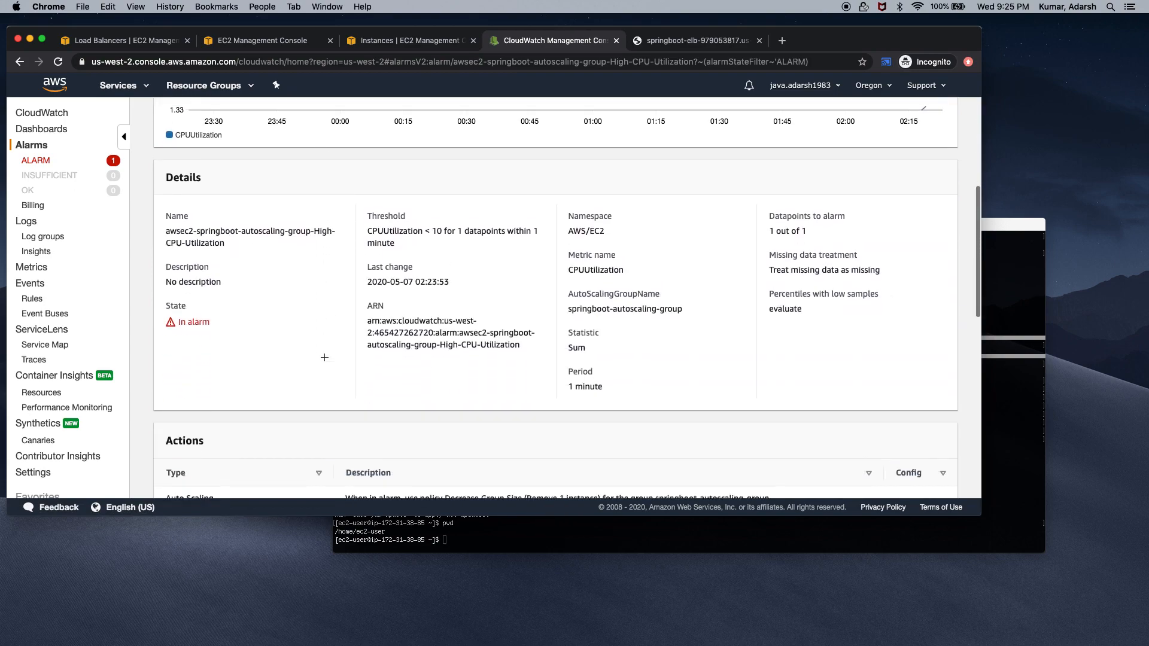
pyautogui.scroll(-5, 325, 360)
pyautogui.scroll(15, 325, 359)
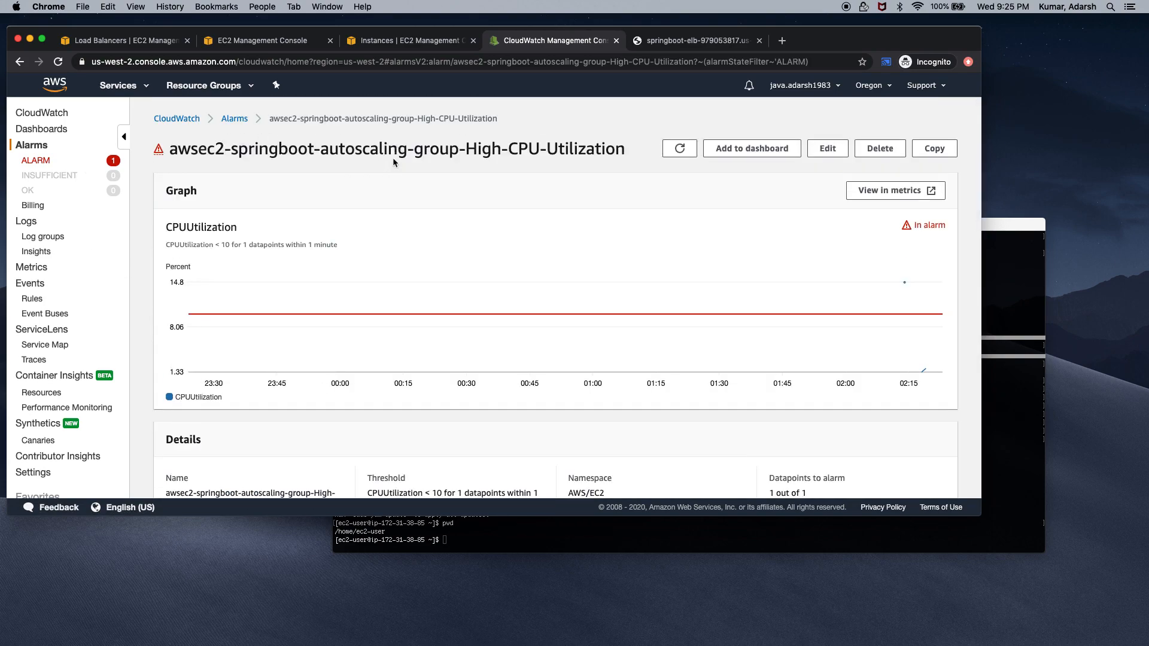
pyautogui.doubleClick(393, 161)
# Reopen and refresh the alarm, then reload the EC2 list showing four instances, one initializing
pyautogui.click(111, 162)
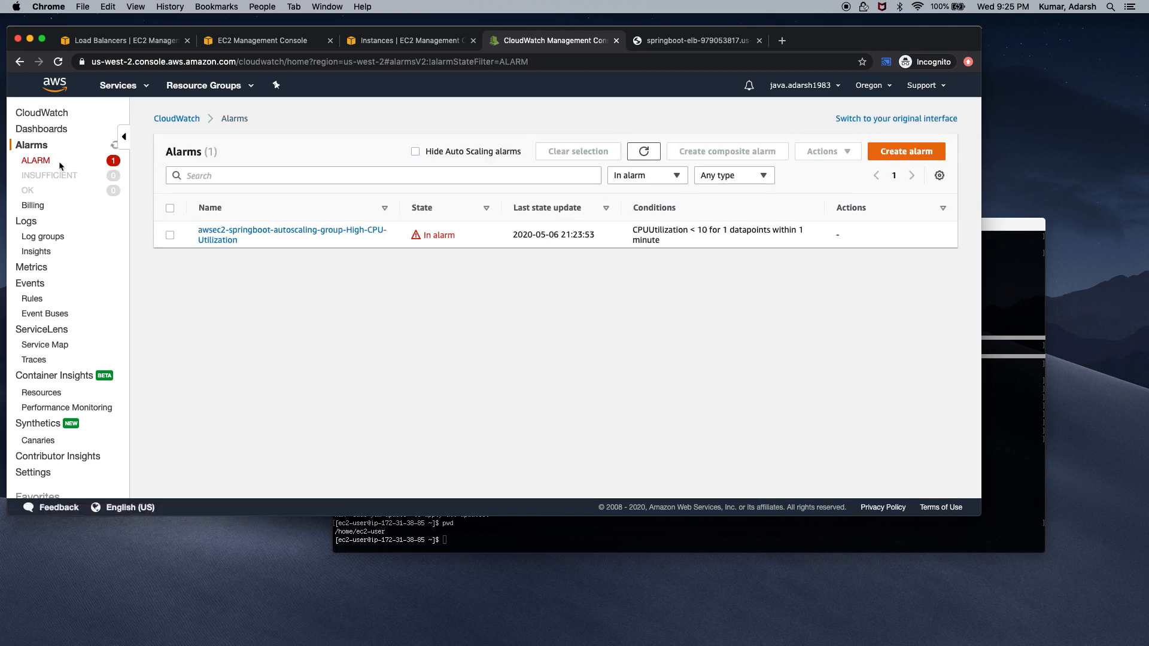
pyautogui.click(242, 230)
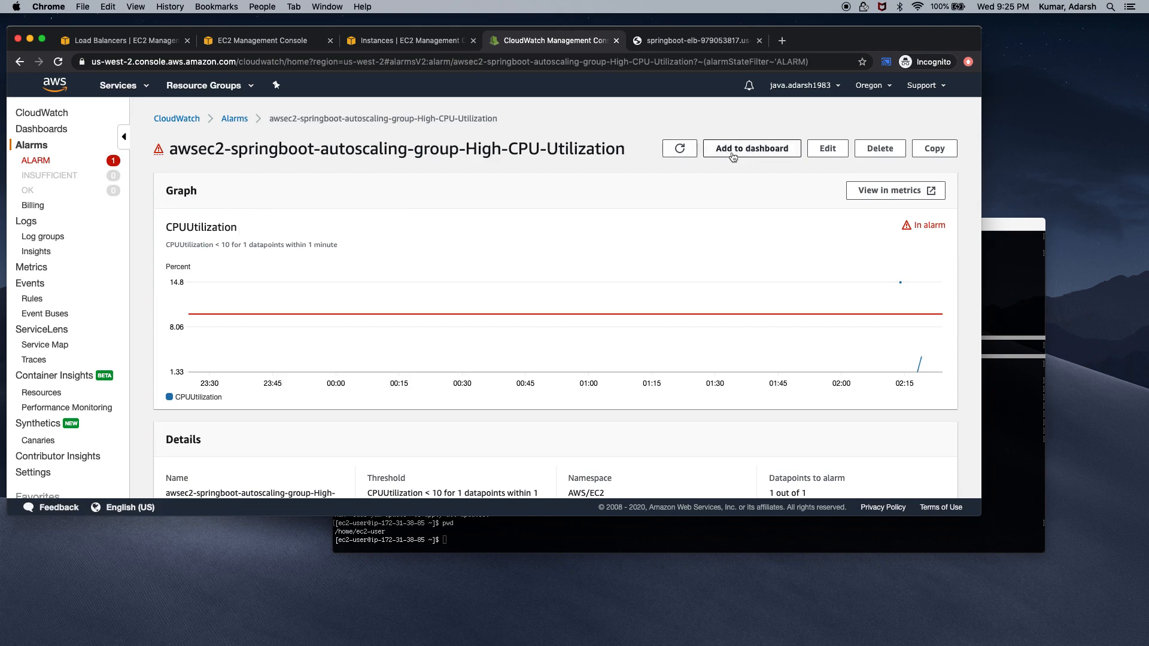
pyautogui.click(676, 153)
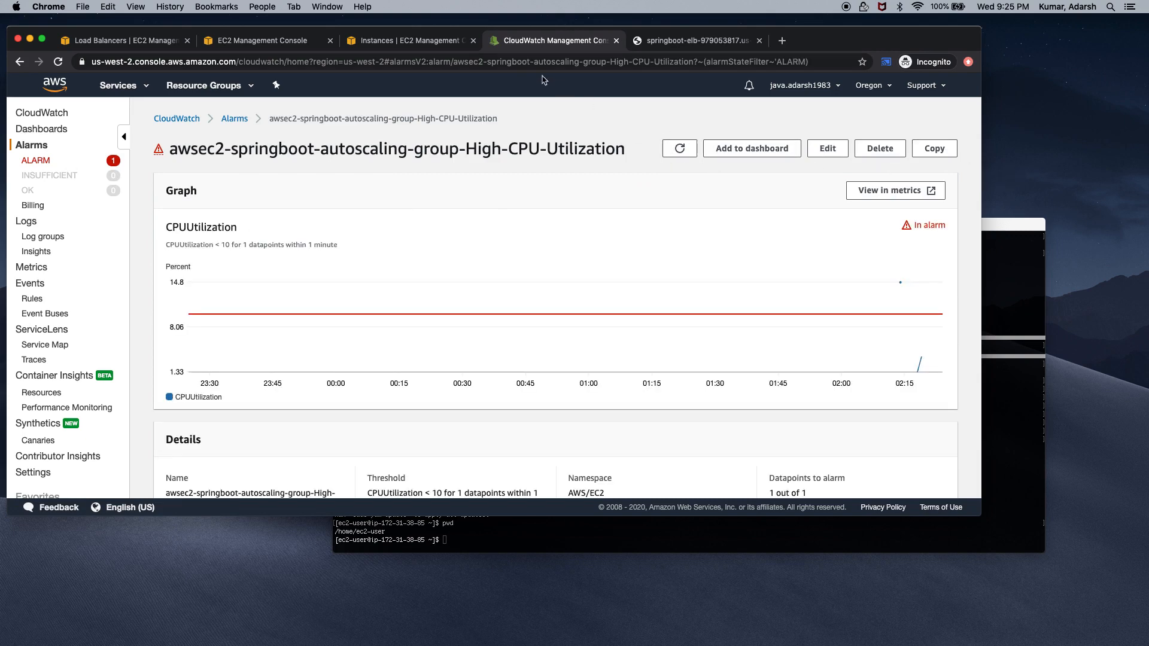
pyautogui.click(440, 42)
pyautogui.click(59, 62)
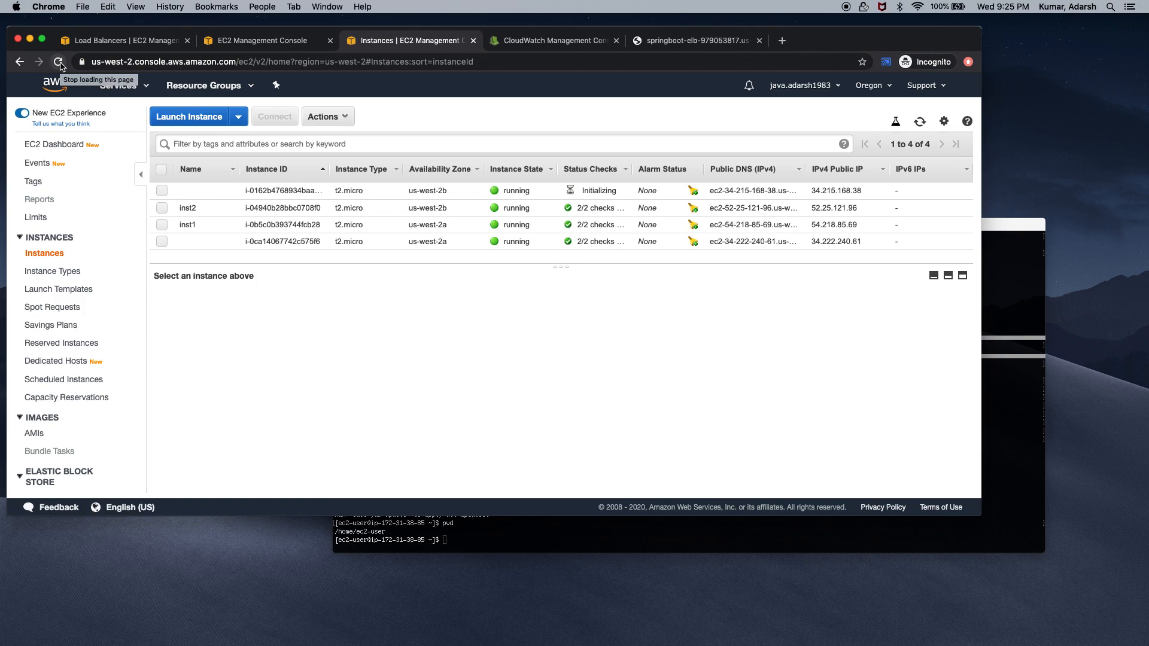
# Refresh springboot-autoscaling-group's Instances view to show 4 InService, healthy instances at desired capacity 4
pyautogui.click(269, 41)
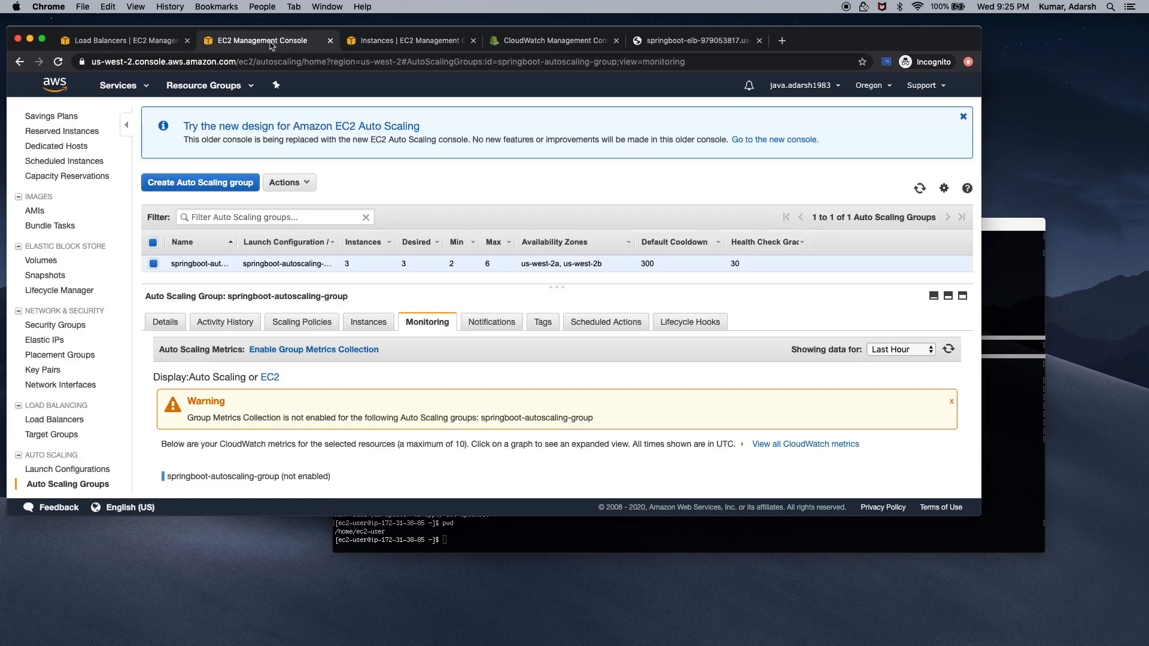
pyautogui.click(368, 322)
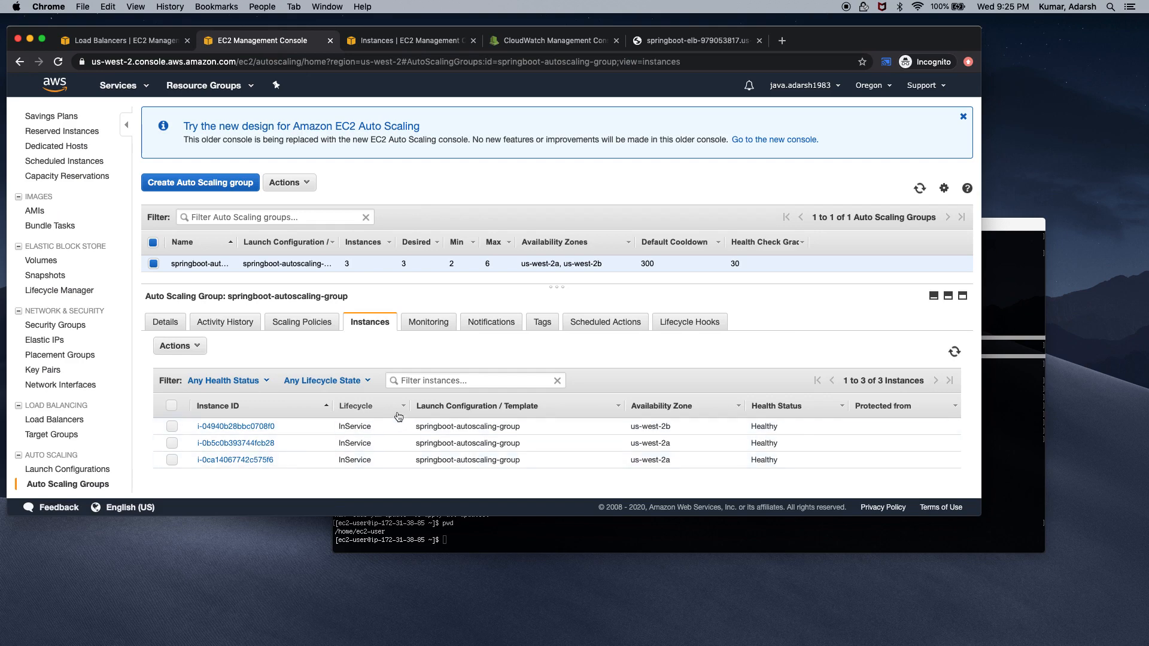
pyautogui.click(919, 188)
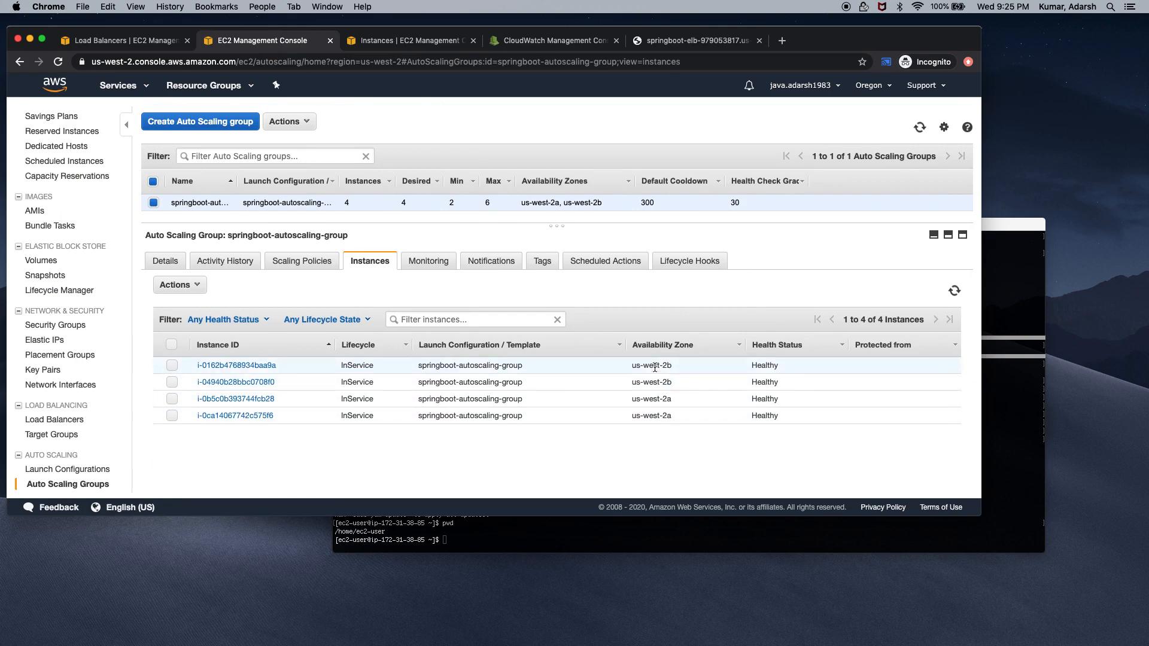
# Reload the Spring Boot message page eight times to see different instance hostnames answer, then return to springboot-elb
pyautogui.click(671, 42)
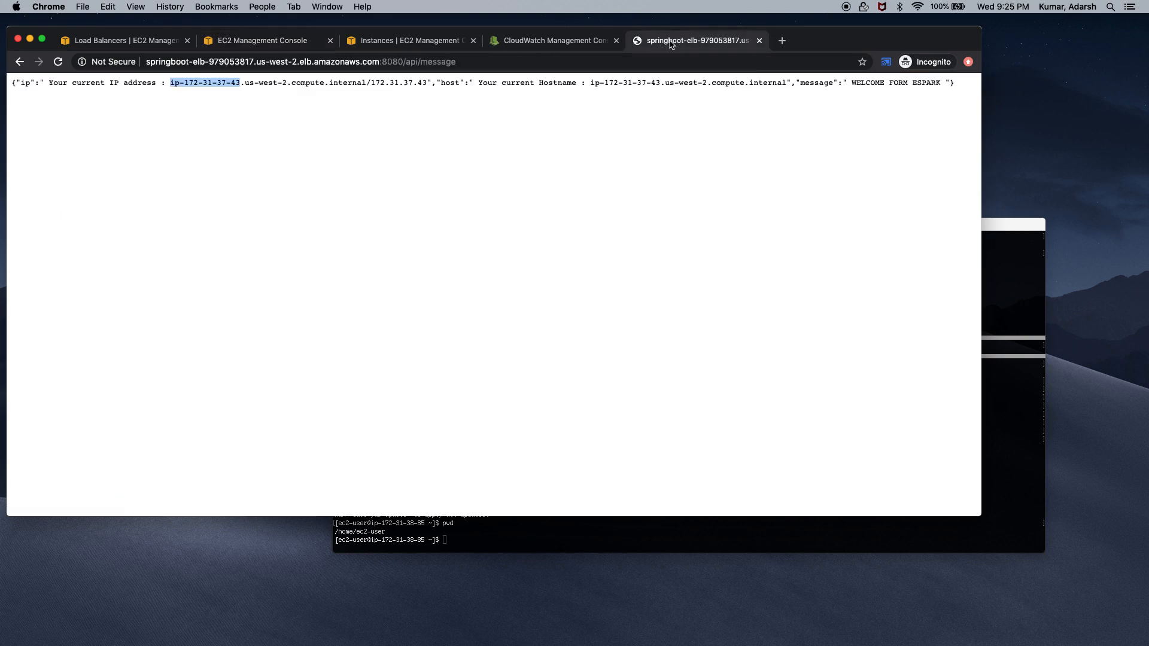
pyautogui.click(58, 62)
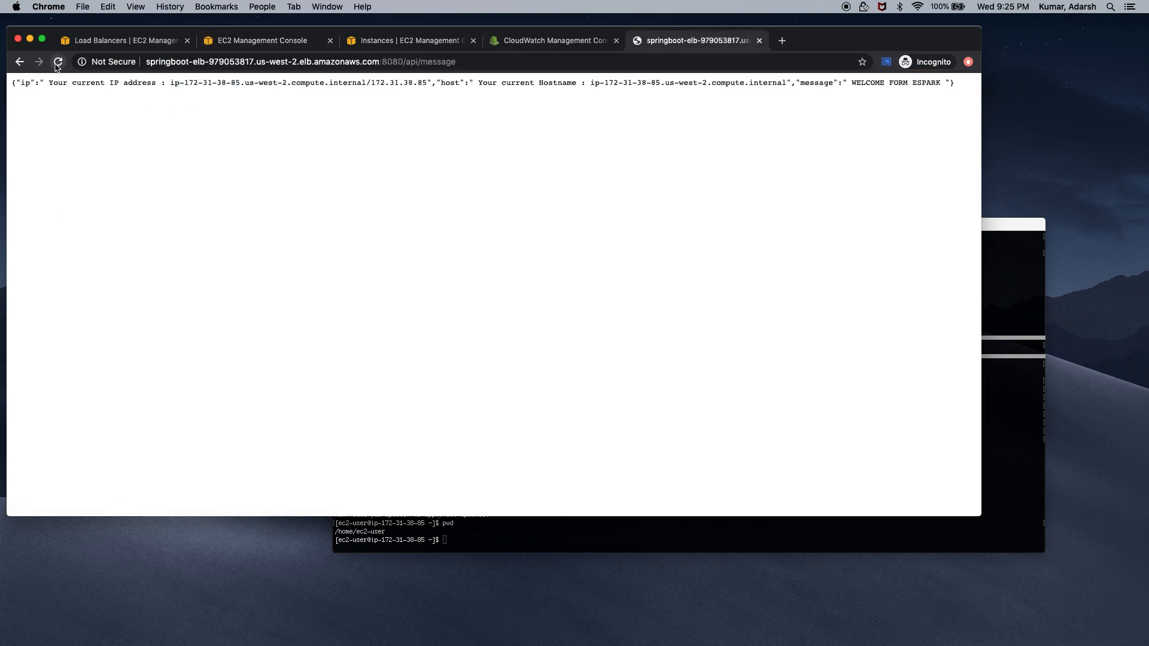
pyautogui.click(57, 62)
pyautogui.click(58, 62)
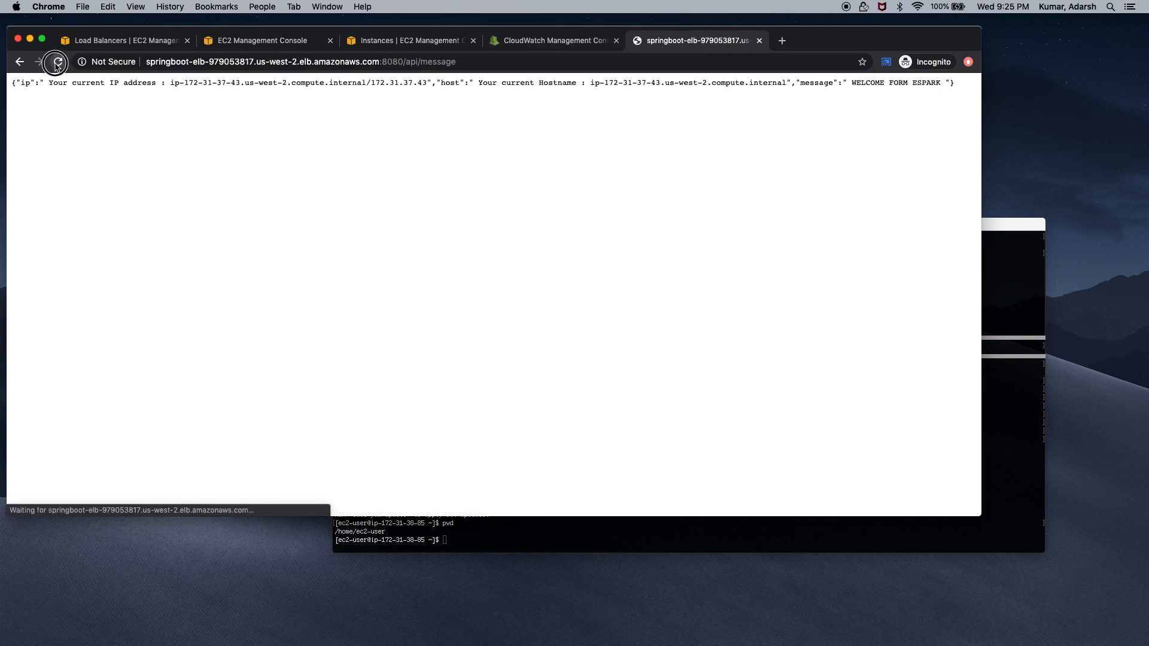
pyautogui.click(58, 62)
pyautogui.click(58, 63)
pyautogui.click(57, 62)
pyautogui.click(58, 63)
pyautogui.click(58, 63)
pyautogui.click(124, 40)
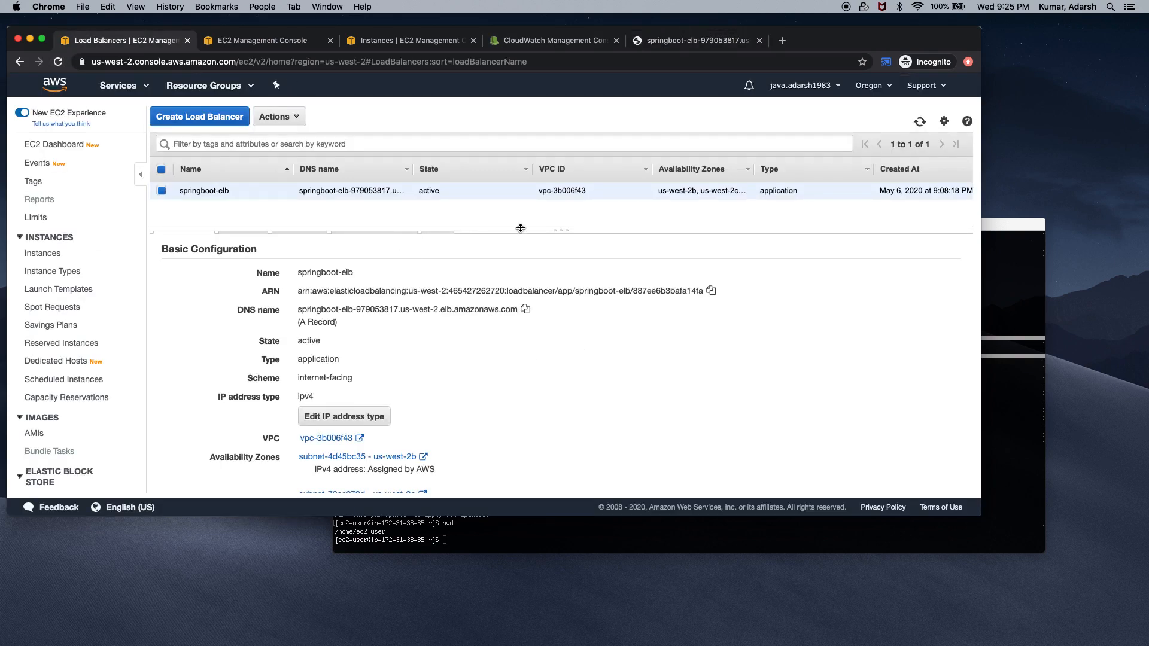
# Widen the load balancer pane, glance over the group and instance tabs, and reopen High-CPU-Utilization from ALARM
pyautogui.moveTo(561, 231); pyautogui.dragTo(624, 261)
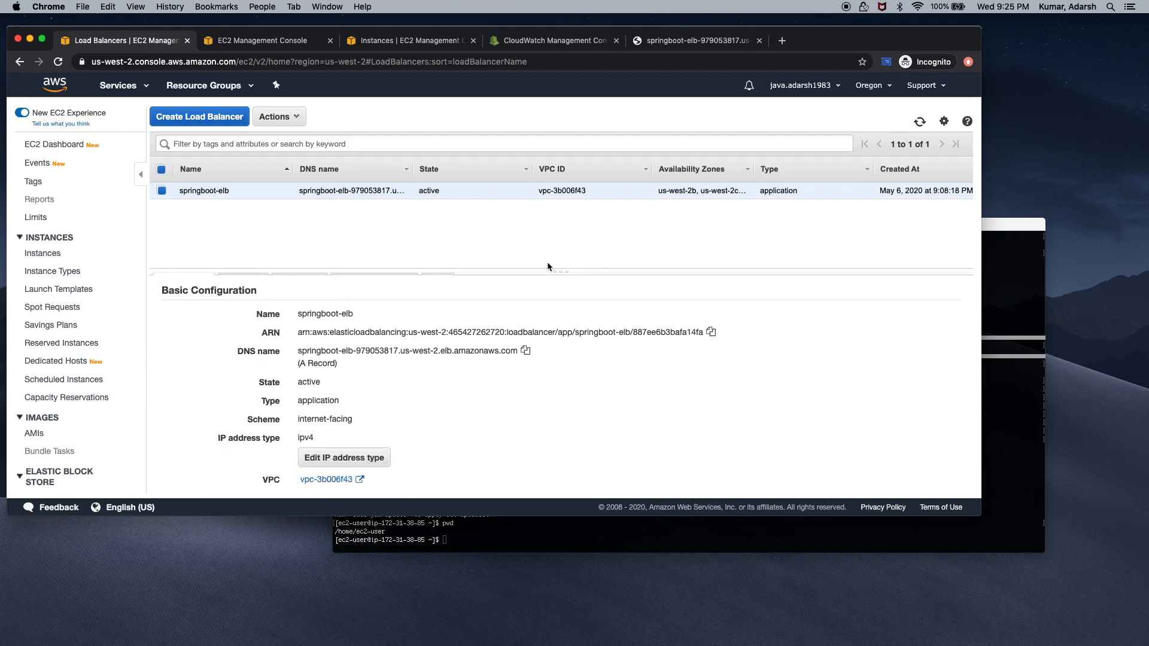
pyautogui.hotkey('ctrl', 'Tab')
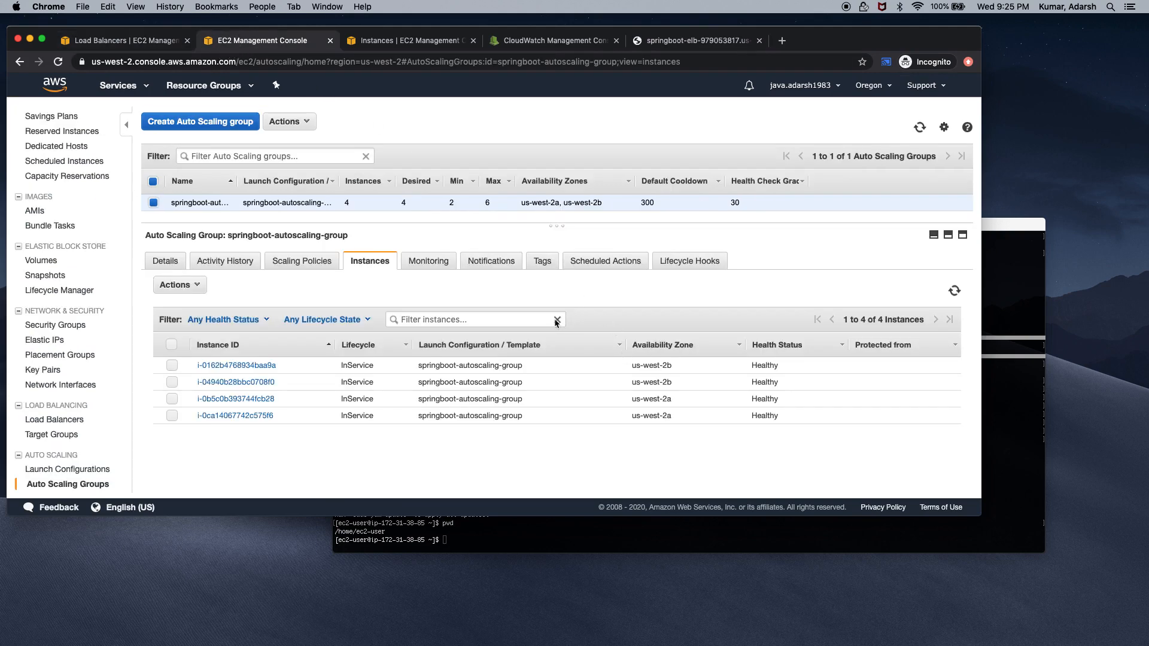
pyautogui.click(398, 42)
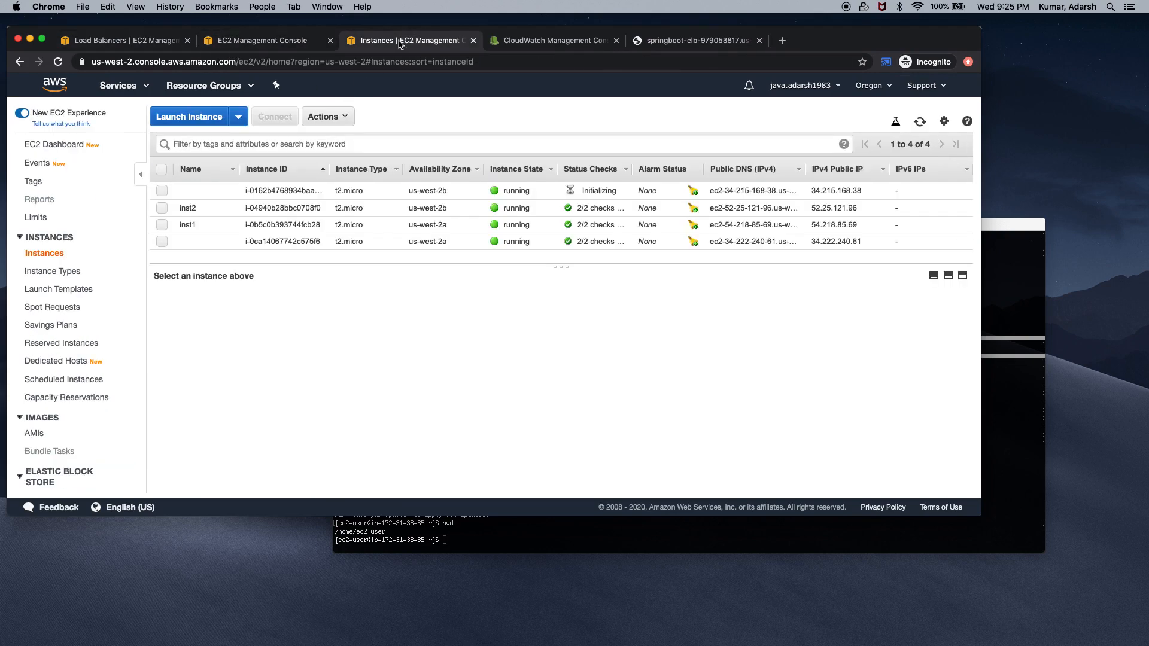
pyautogui.click(530, 39)
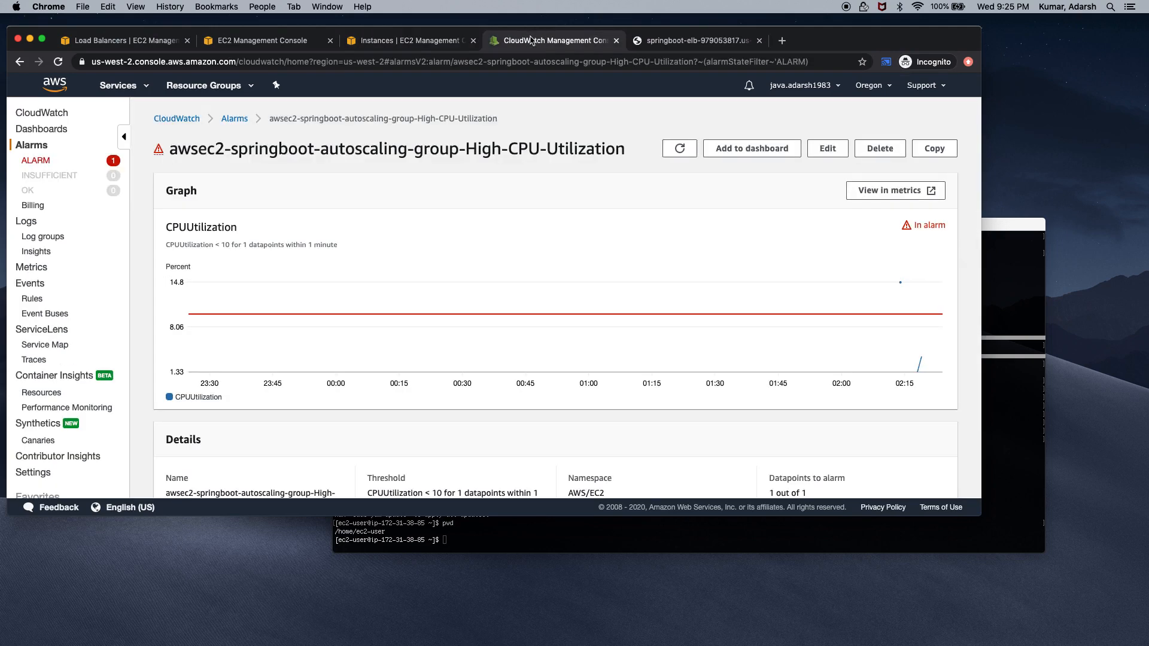
pyautogui.click(114, 161)
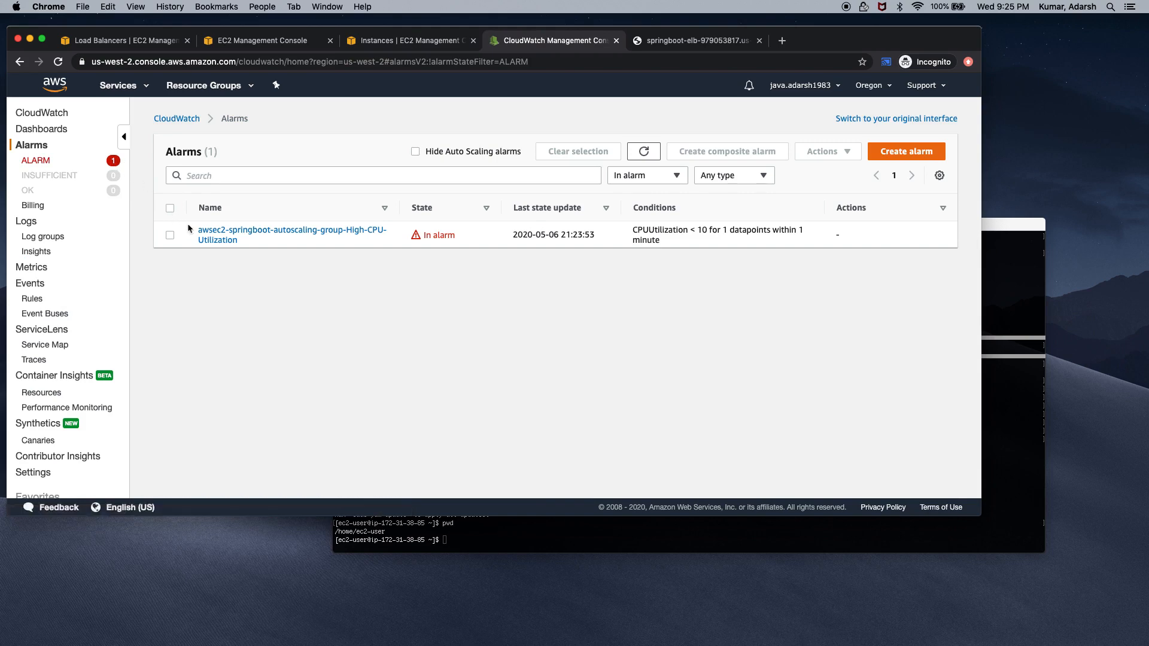
pyautogui.click(211, 234)
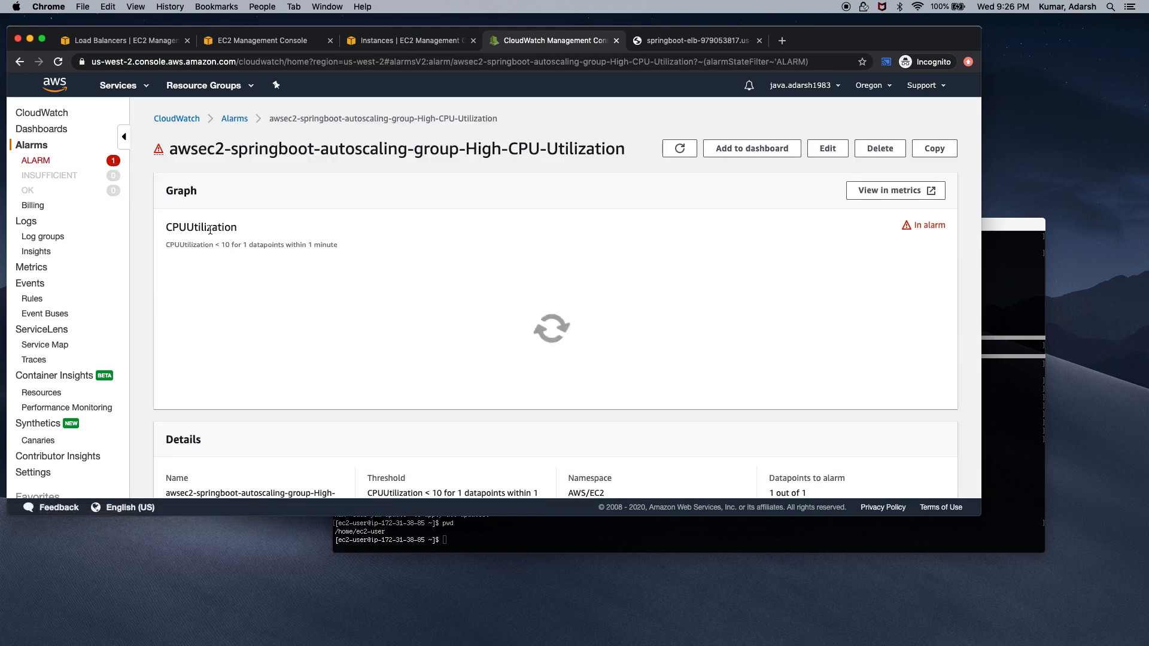
# Scroll through and refresh the High-CPU-Utilization alarm details, then reopen it from the ALARM list
pyautogui.scroll(-10, 574, 288)
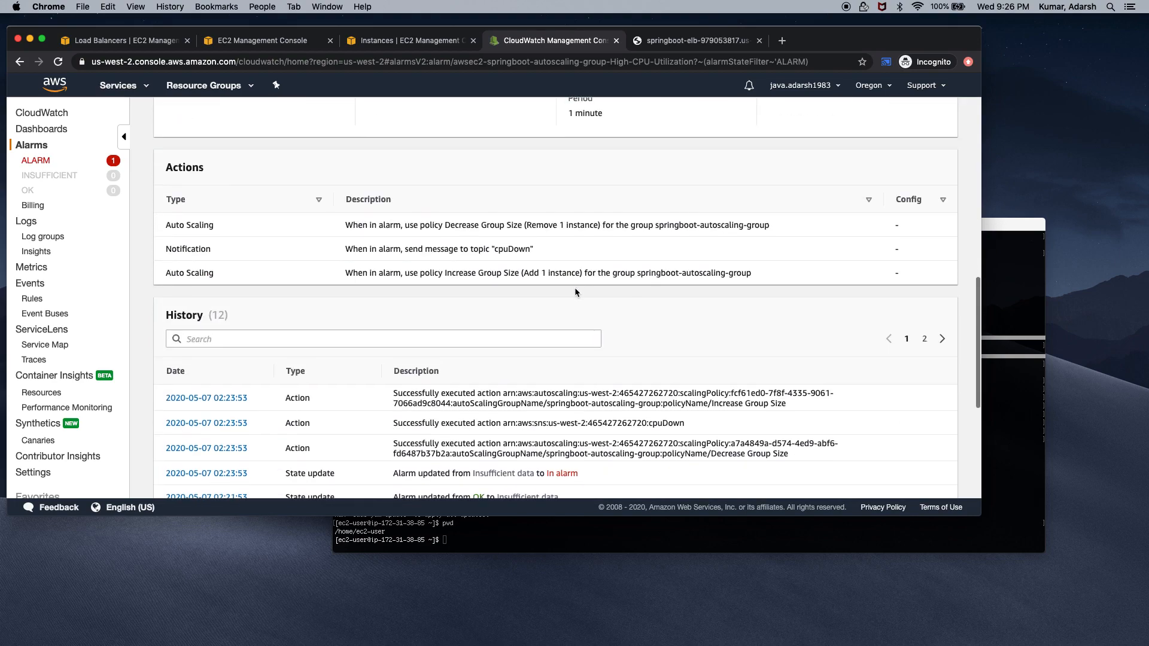
pyautogui.scroll(-4, 575, 292)
pyautogui.scroll(14, 576, 292)
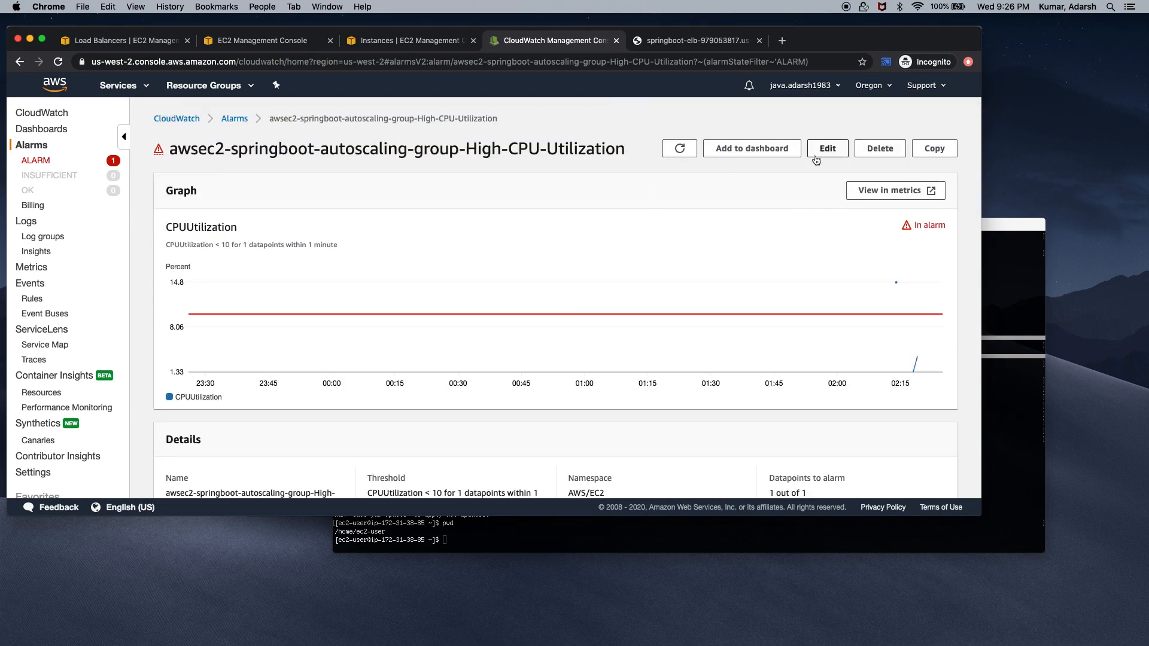
pyautogui.click(672, 153)
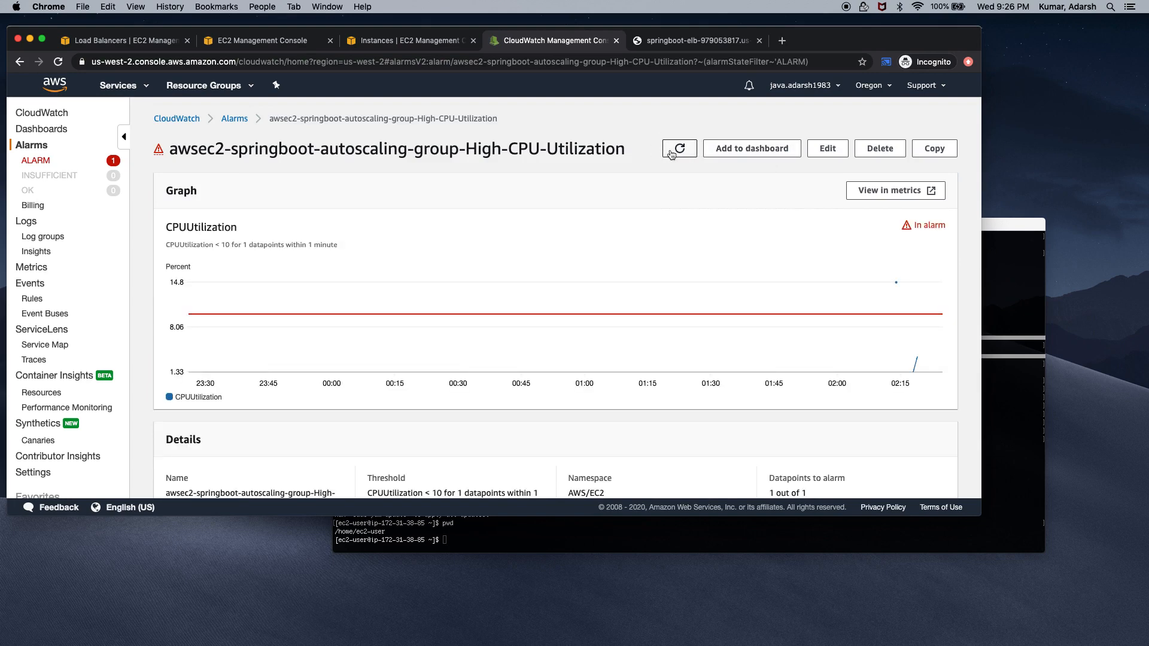
pyautogui.click(35, 160)
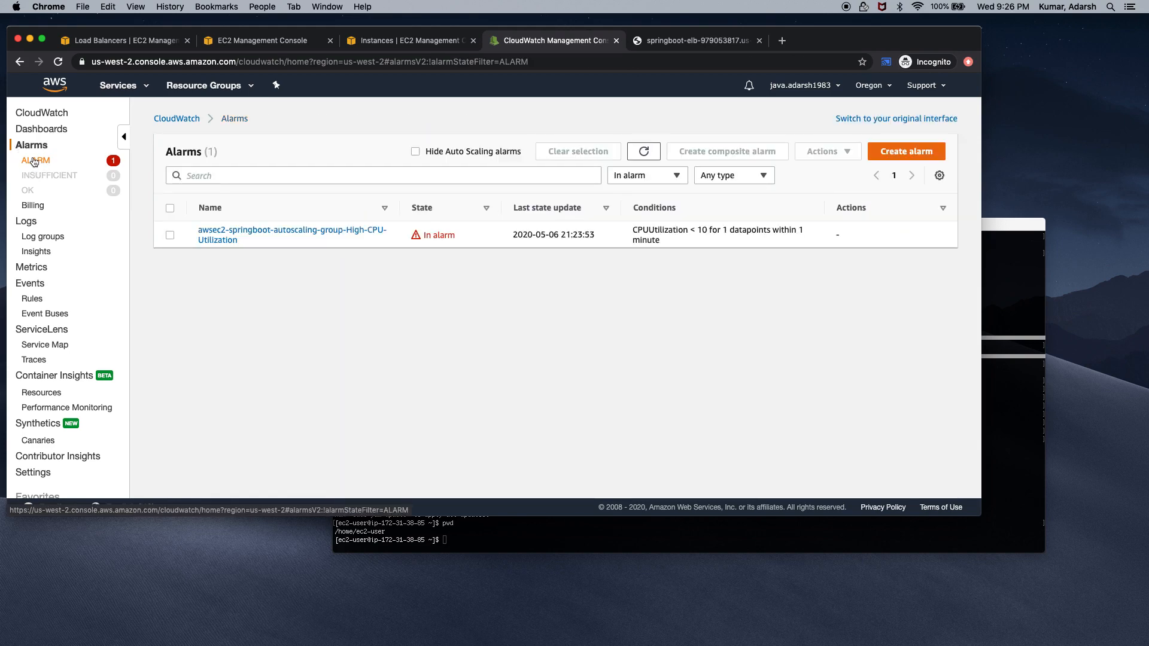
pyautogui.click(224, 231)
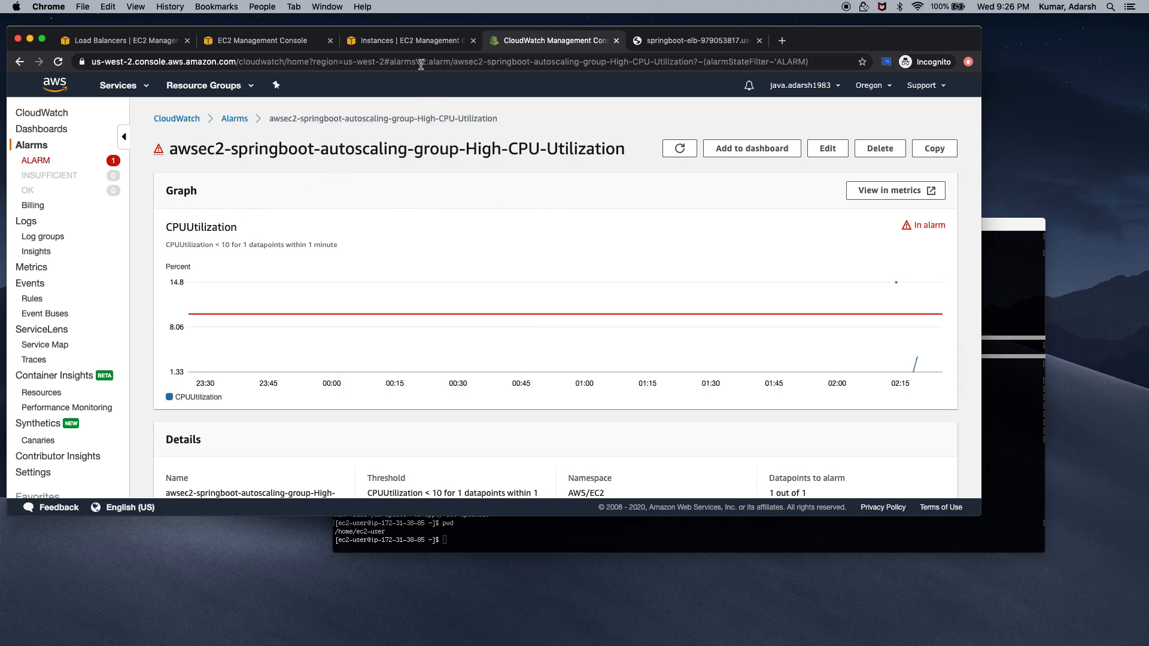
# Reload the EC2 instance table, then filter CloudWatch to alarms in ALARM and bring up the terminal
pyautogui.click(417, 44)
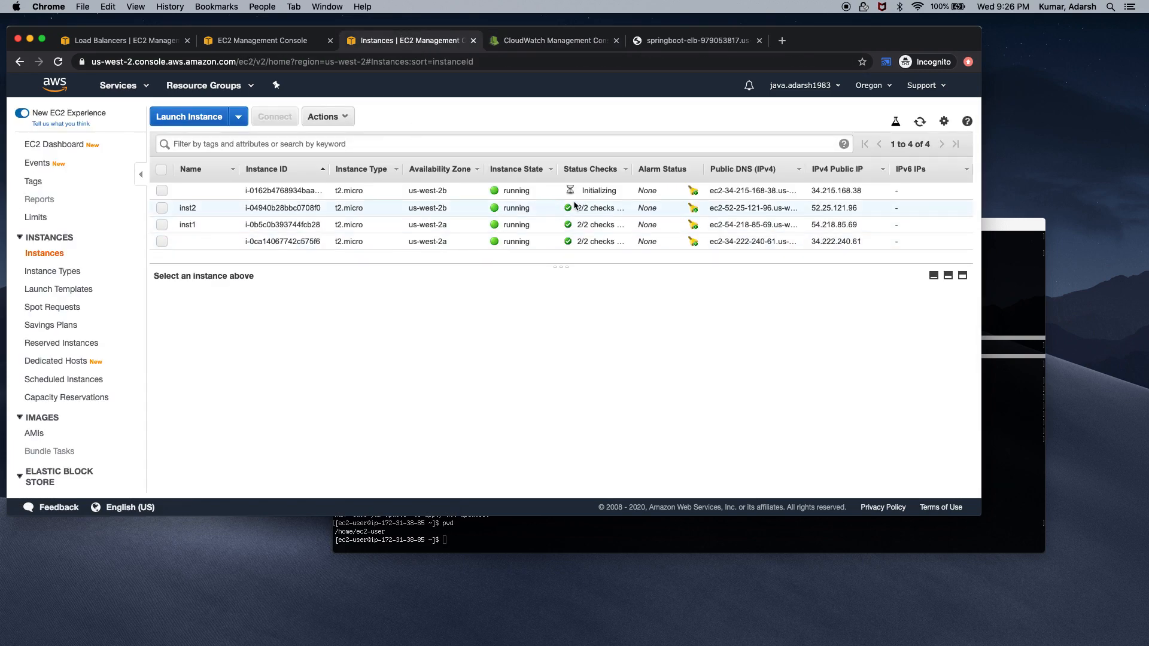
pyautogui.click(58, 64)
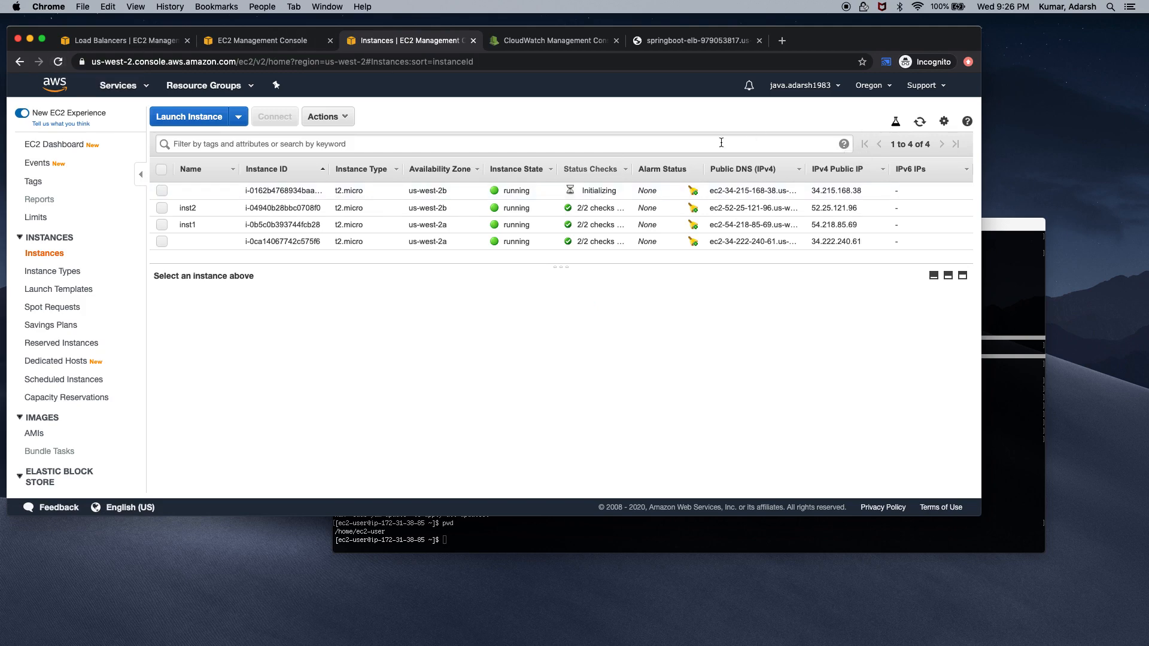
pyautogui.click(920, 121)
pyautogui.click(535, 40)
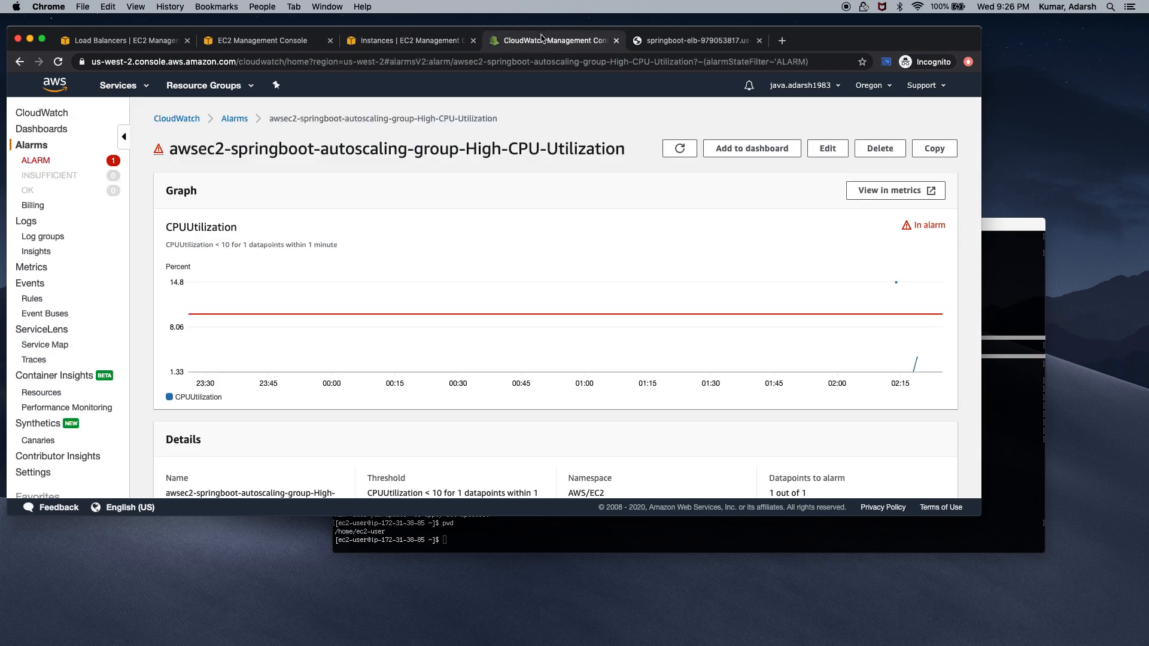
pyautogui.click(111, 165)
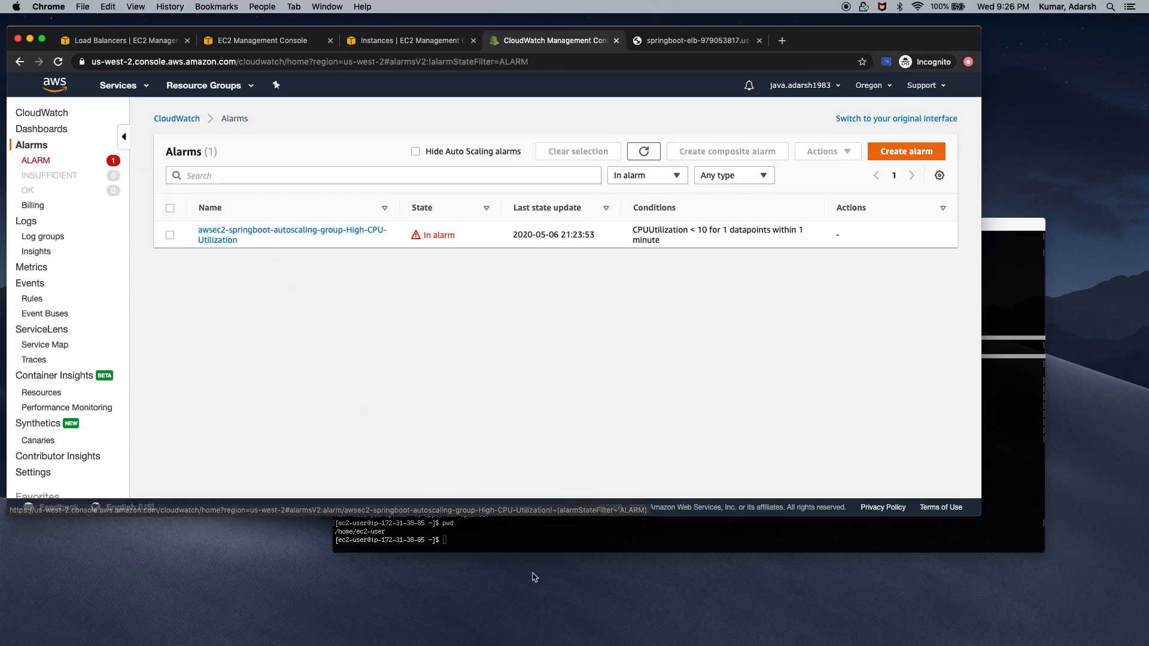
pyautogui.click(547, 538)
# Run top on the instance to watch its nearly idle CPU (load average 0.05)
pyautogui.write('to')
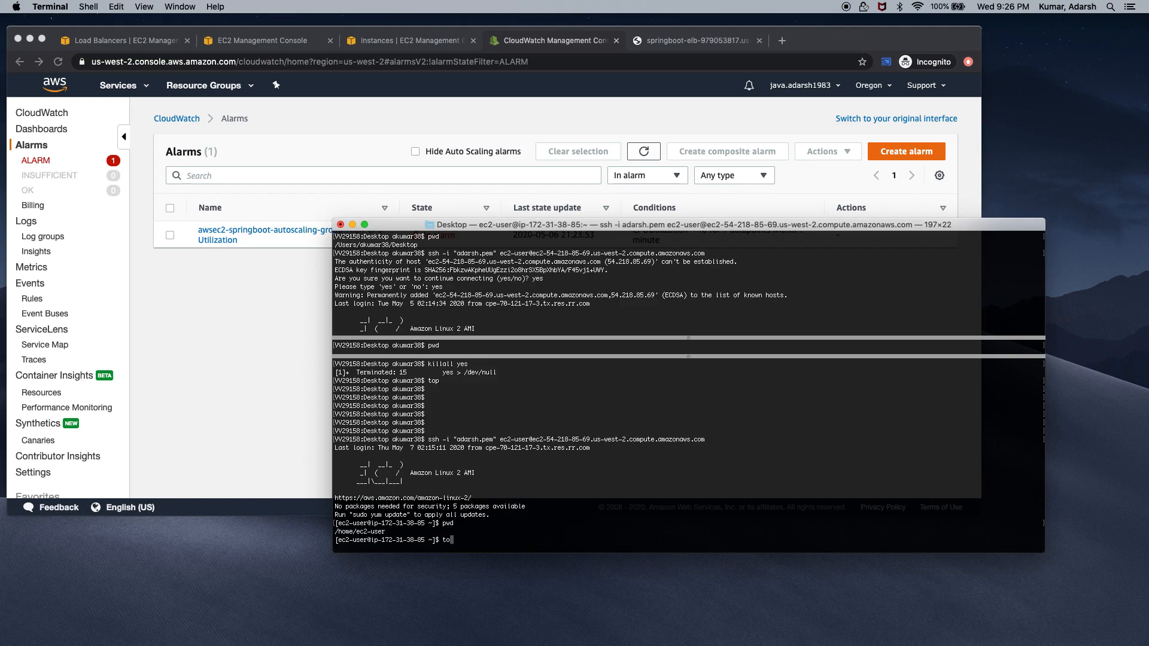
pyautogui.write('p')
pyautogui.press('Return')
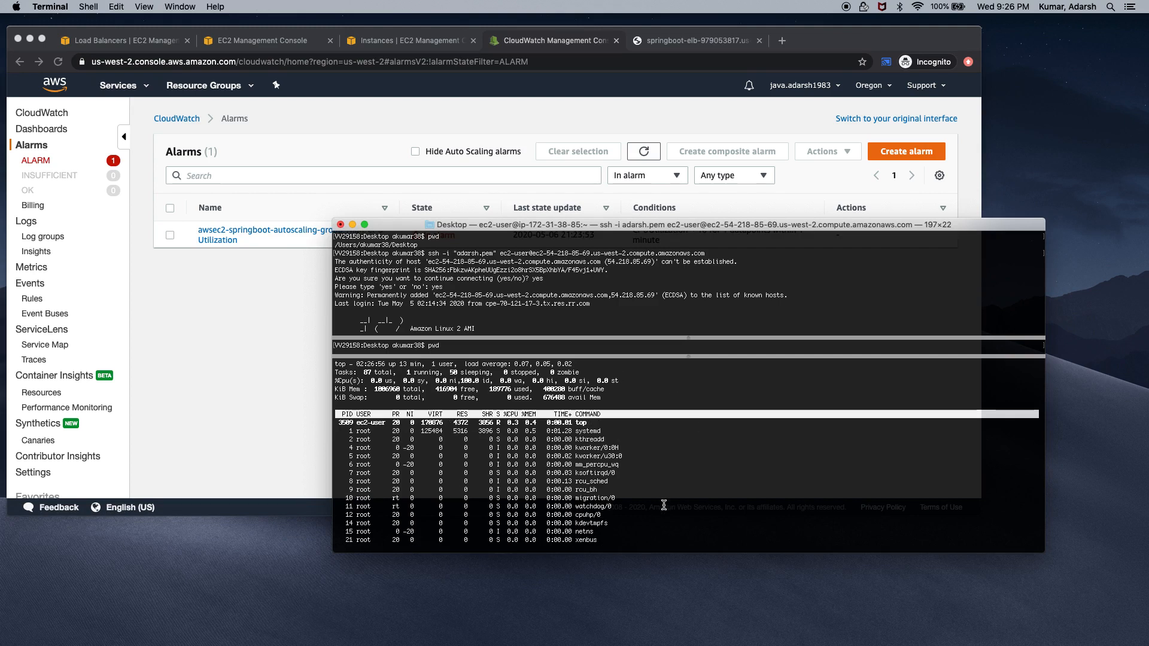
pyautogui.press('p')
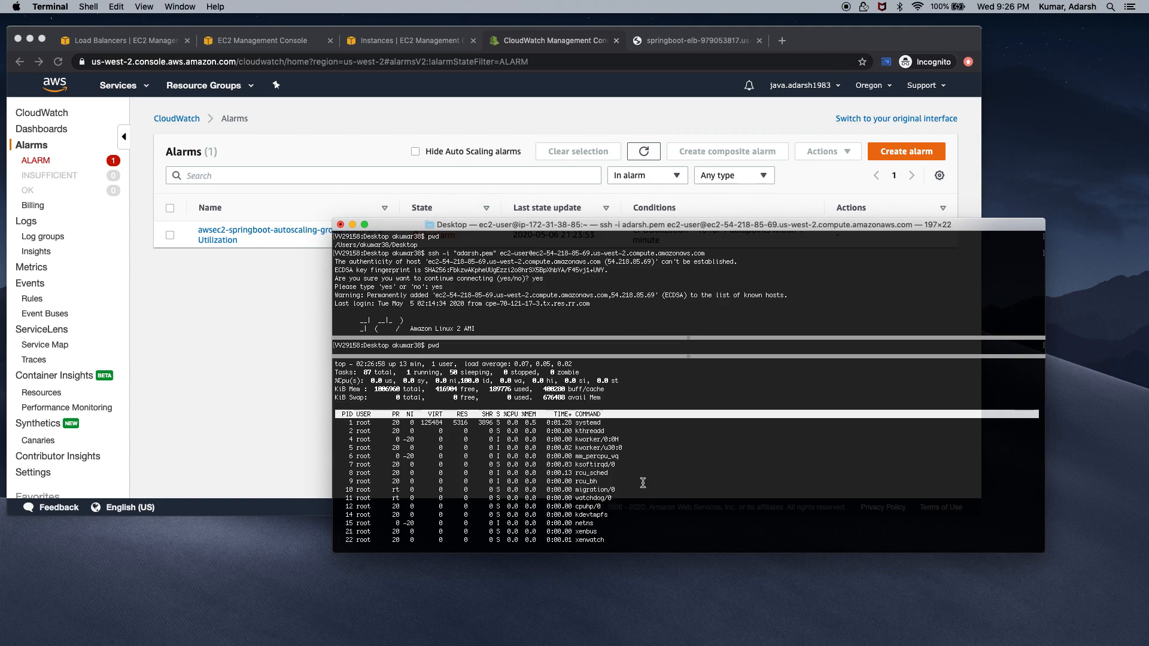
# Split the terminal into panes, enlarge the top pane, and close the old ssh session window
pyautogui.press('super+d')
pyautogui.press('super+d')
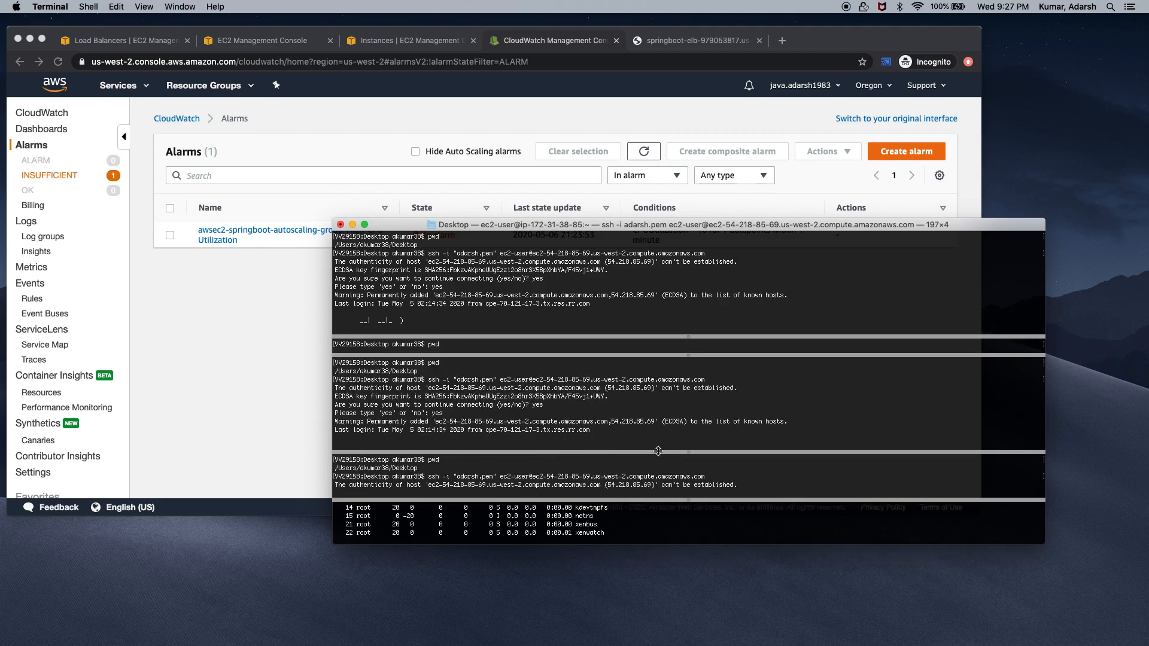
pyautogui.moveTo(663, 501); pyautogui.dragTo(672, 393)
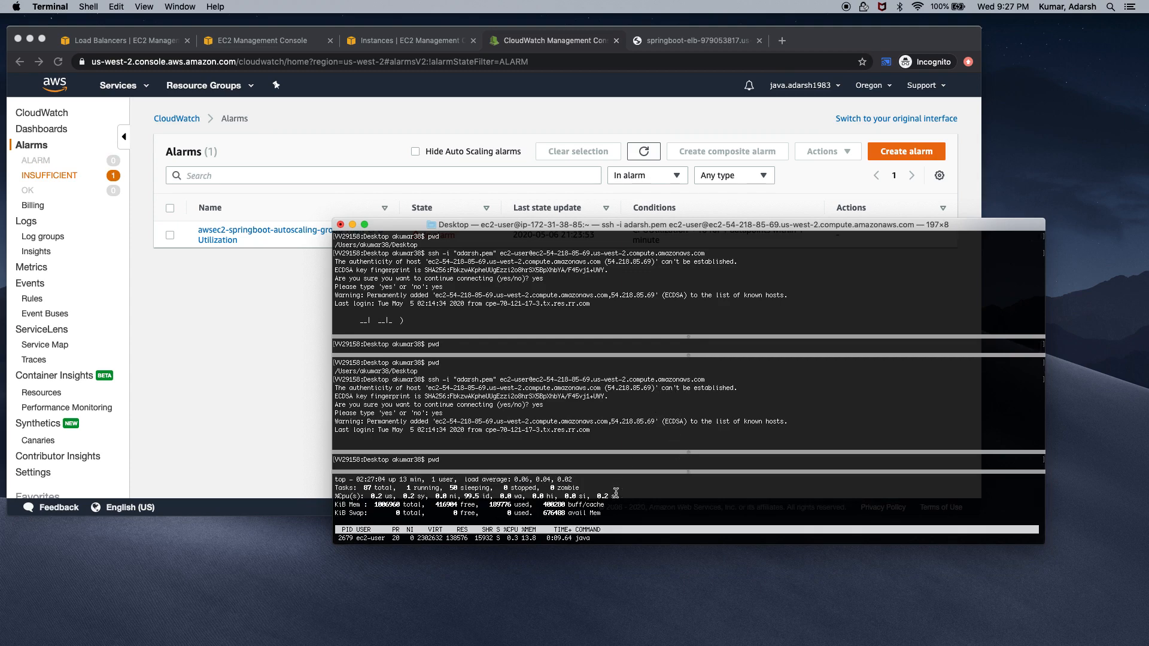
pyautogui.press('p')
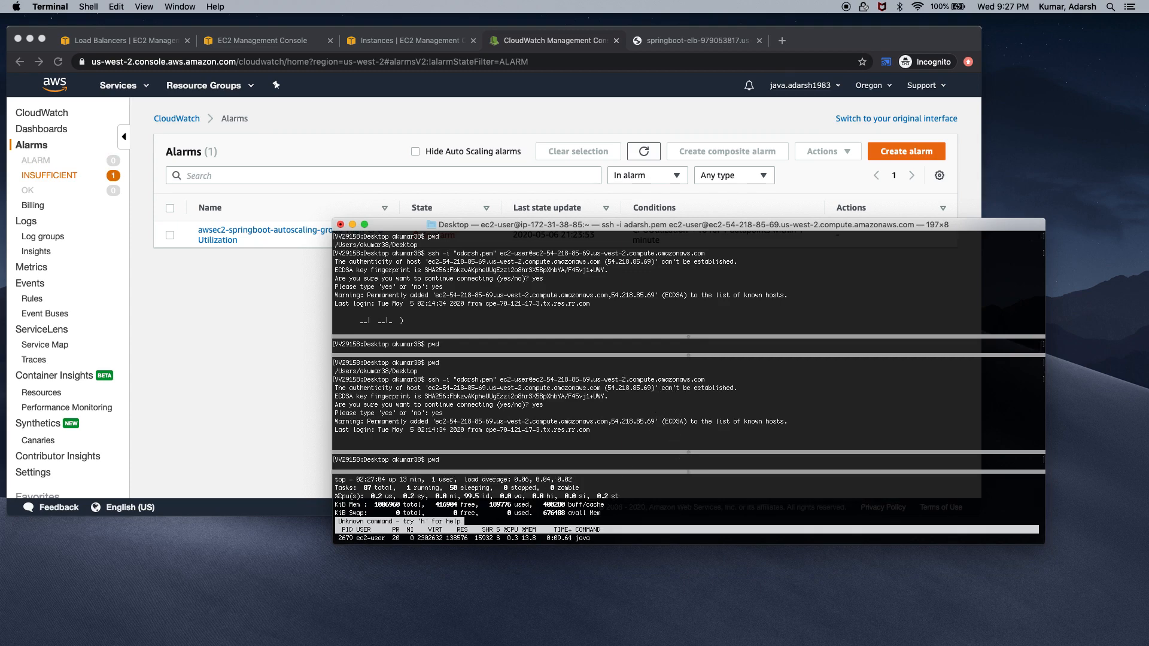
pyautogui.rightClick(612, 511)
pyautogui.click(585, 512)
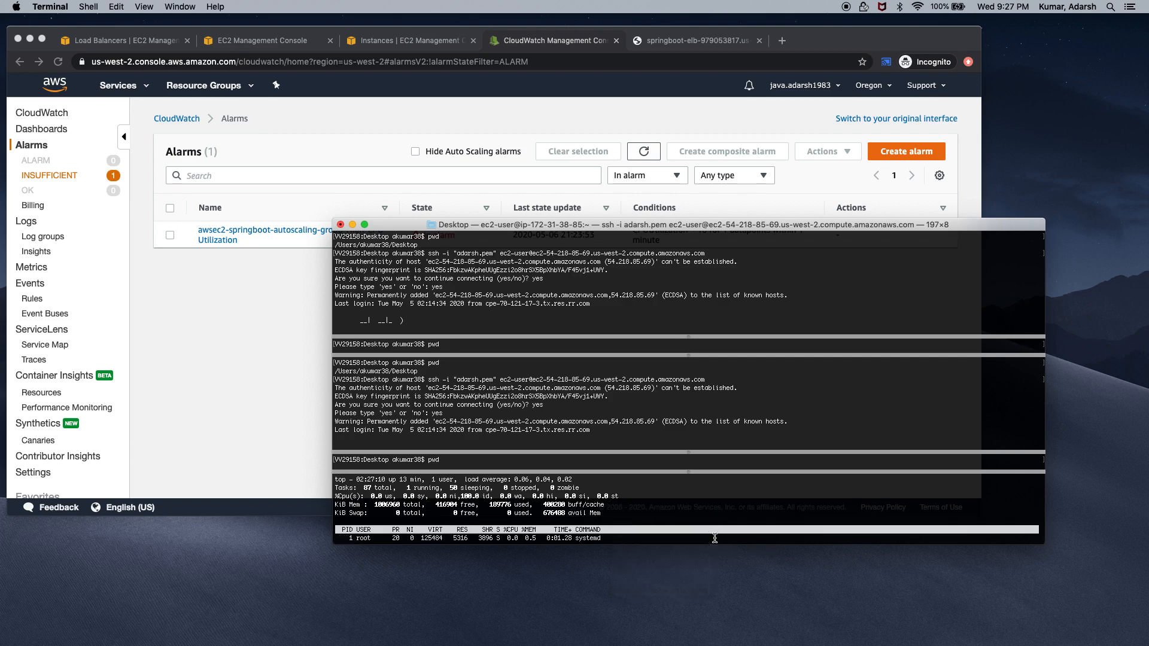
pyautogui.press('super+d')
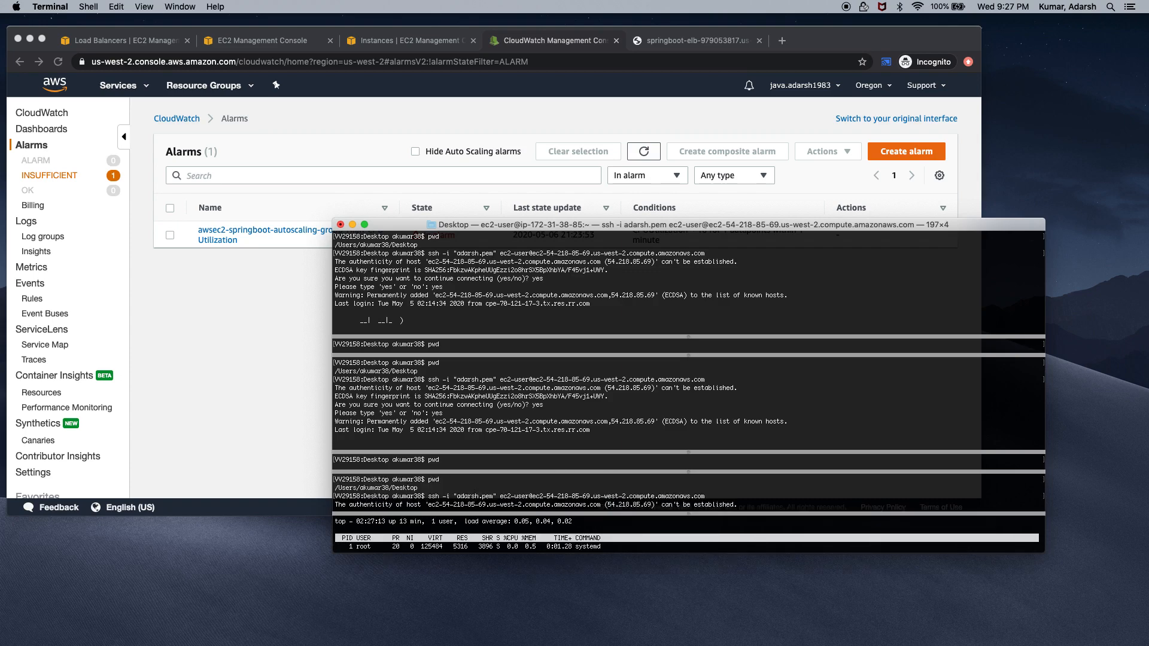
pyautogui.click(340, 224)
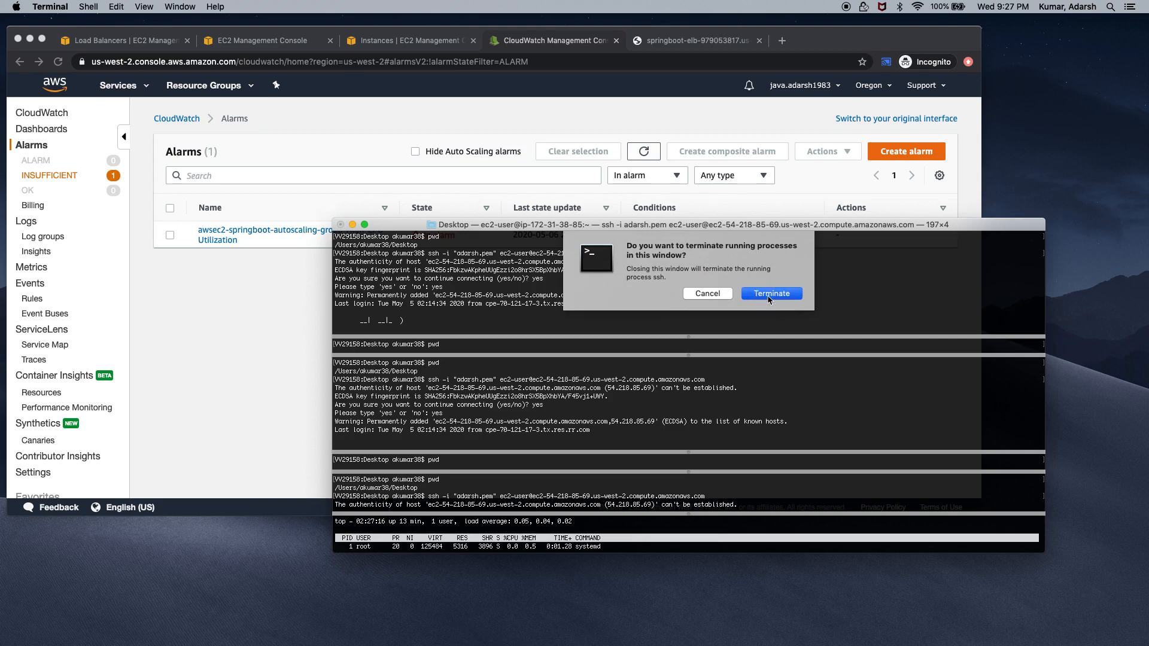
# Terminate the old ssh session and open a new, wider terminal window
pyautogui.click(769, 299)
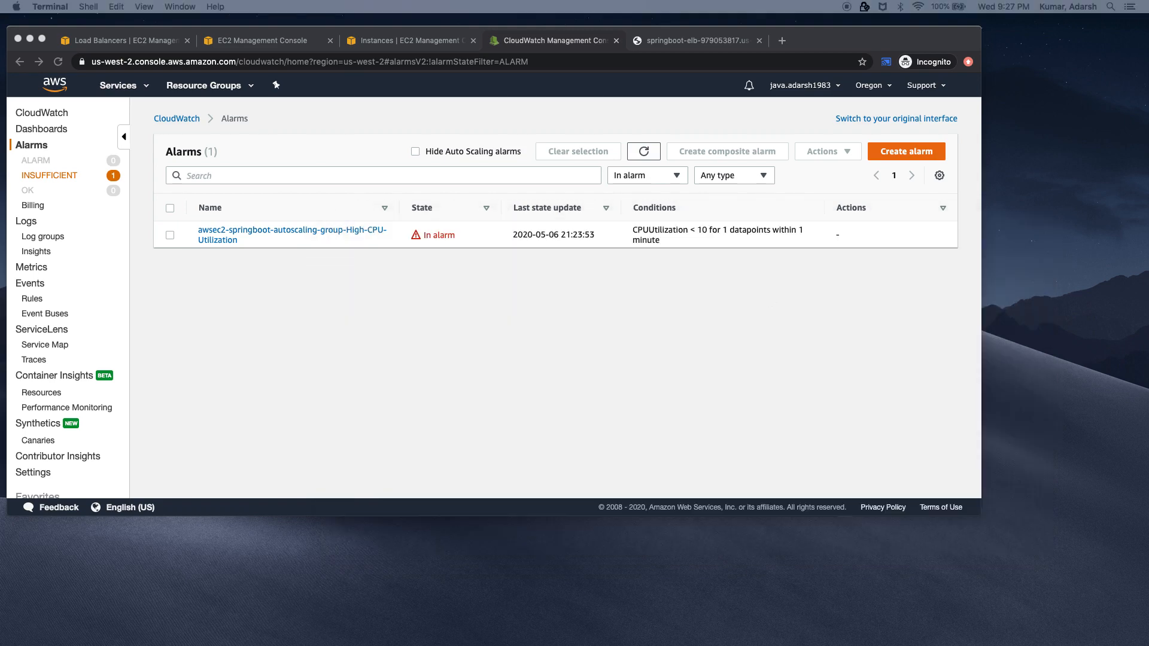
pyautogui.press('super+n')
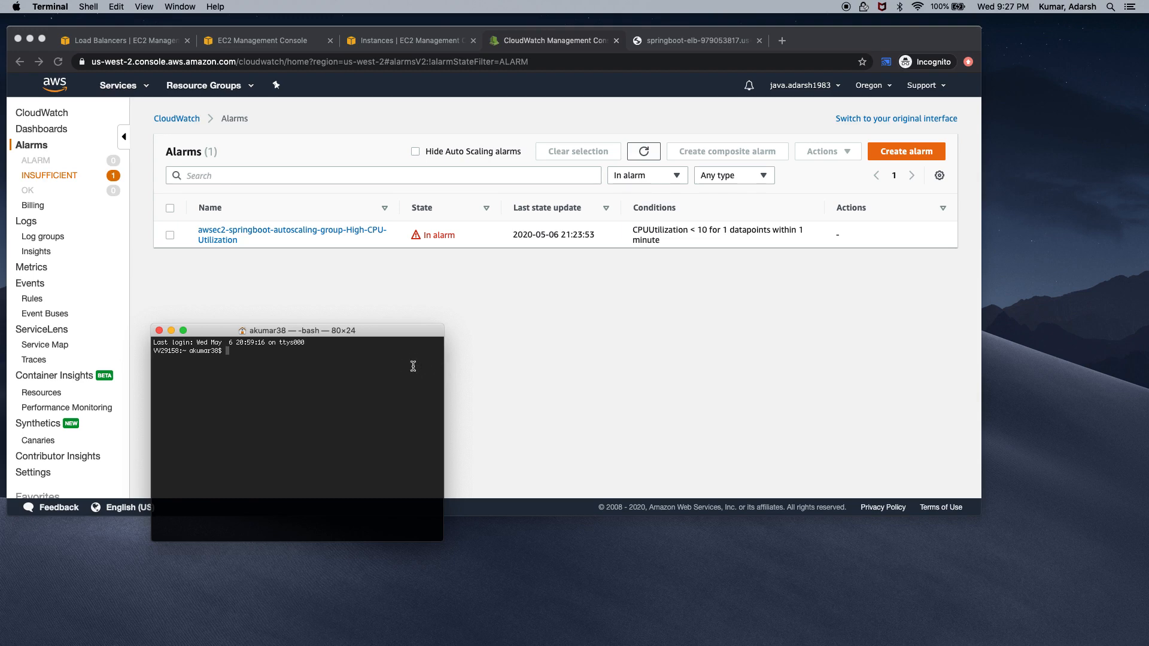
pyautogui.moveTo(444, 362); pyautogui.dragTo(777, 371)
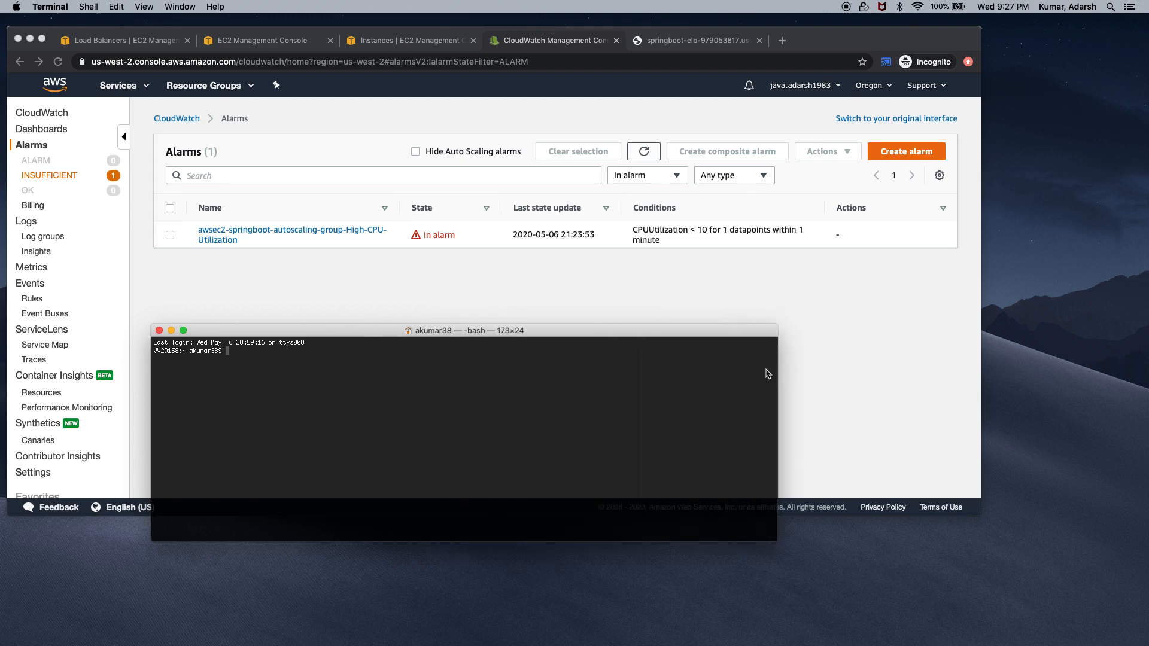
# Change into the Desktop folder with cd Desktop/ and bring up the EC2 Instances list
pyautogui.write('cd Des')
pyautogui.press('Tab')
pyautogui.press('Return')
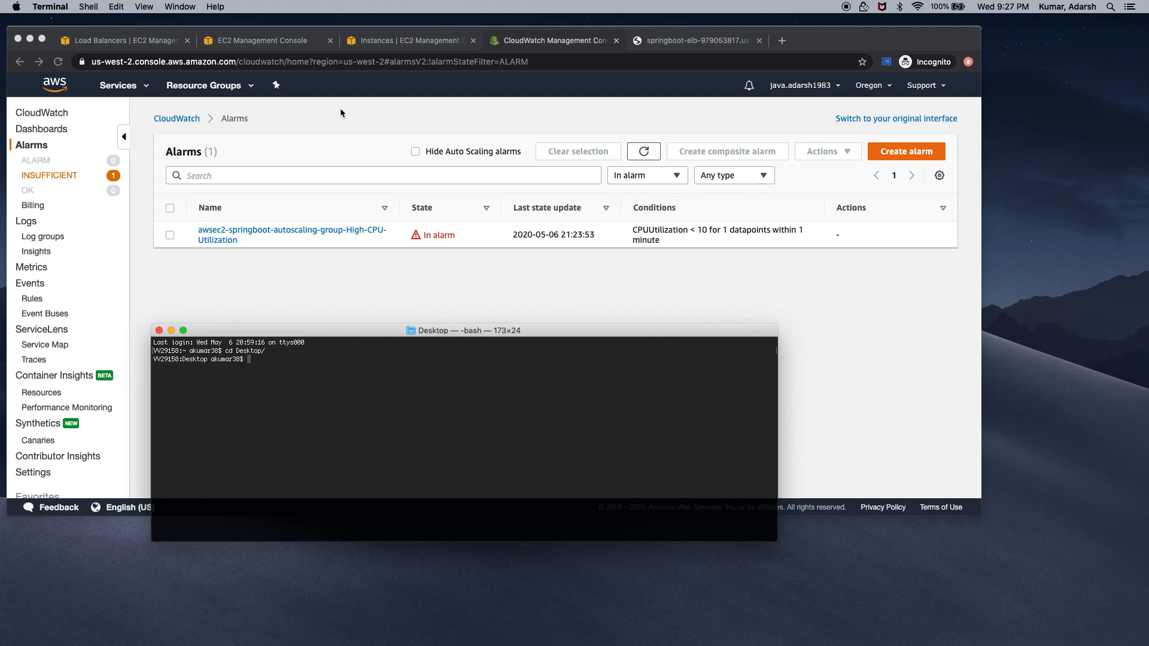
pyautogui.click(396, 43)
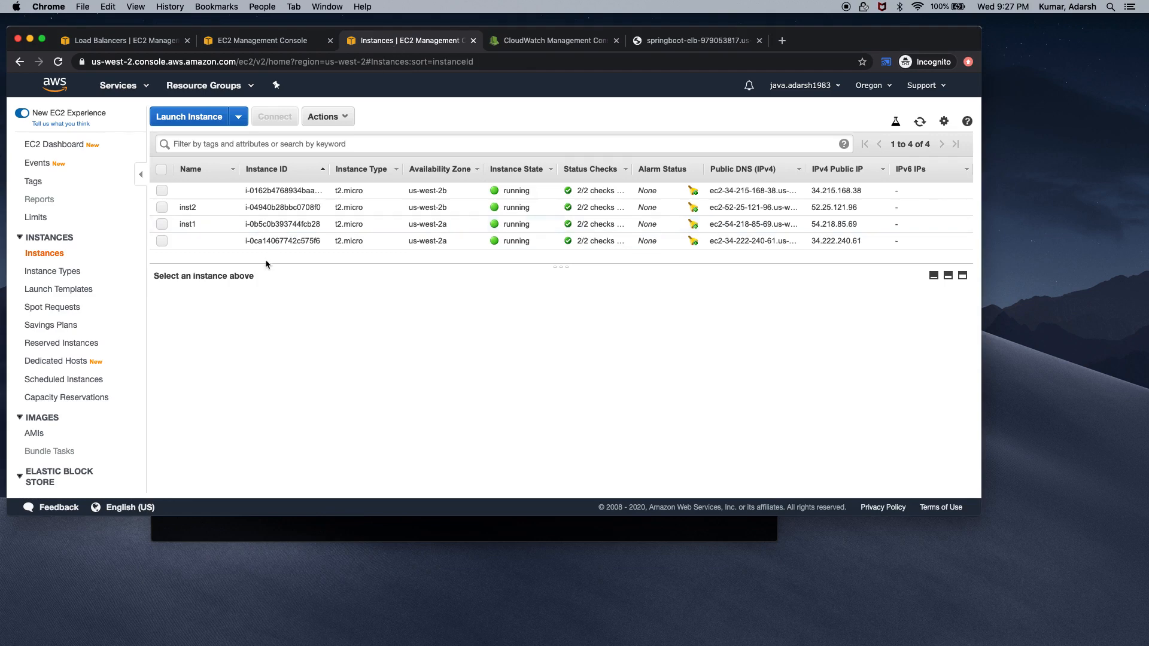
# Copy inst1's example ssh command from its Connect instructions and paste it into Terminal
pyautogui.click(161, 226)
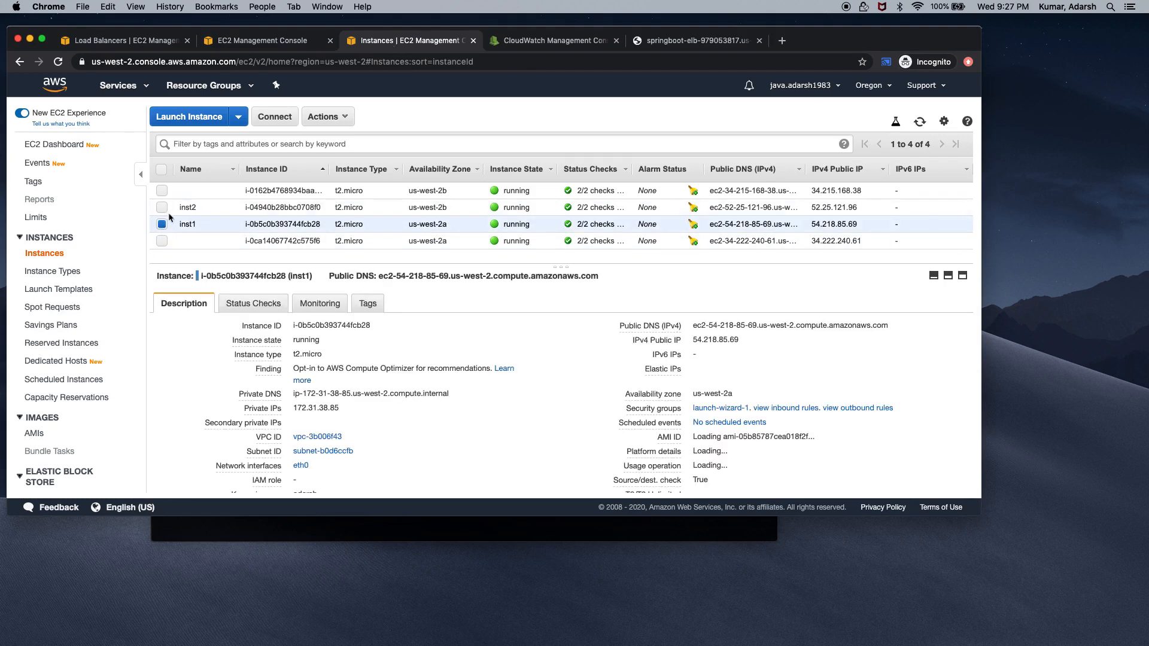
pyautogui.click(274, 116)
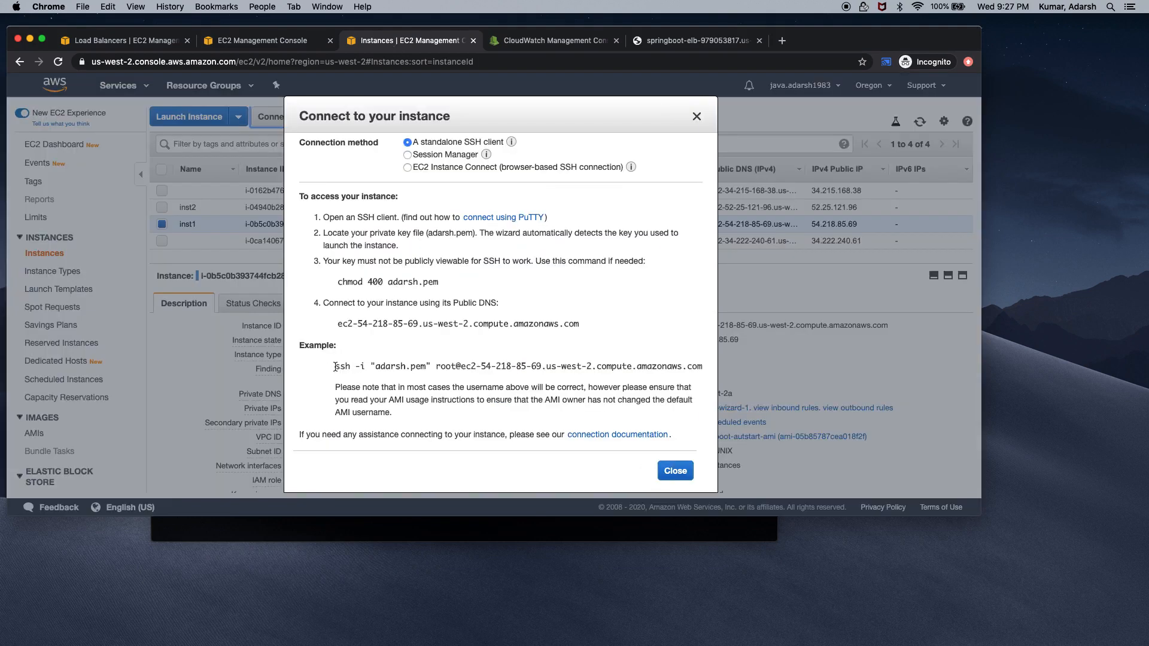
pyautogui.moveTo(333, 366); pyautogui.dragTo(701, 368)
pyautogui.press('super+c')
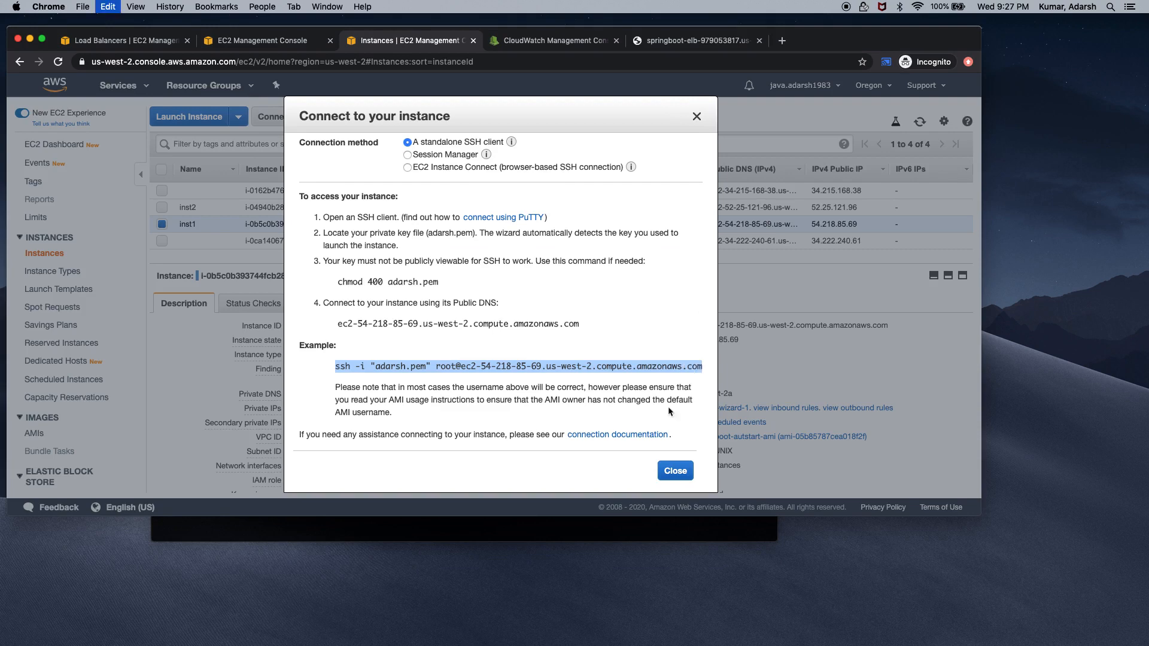
pyautogui.click(606, 527)
pyautogui.press('super+v')
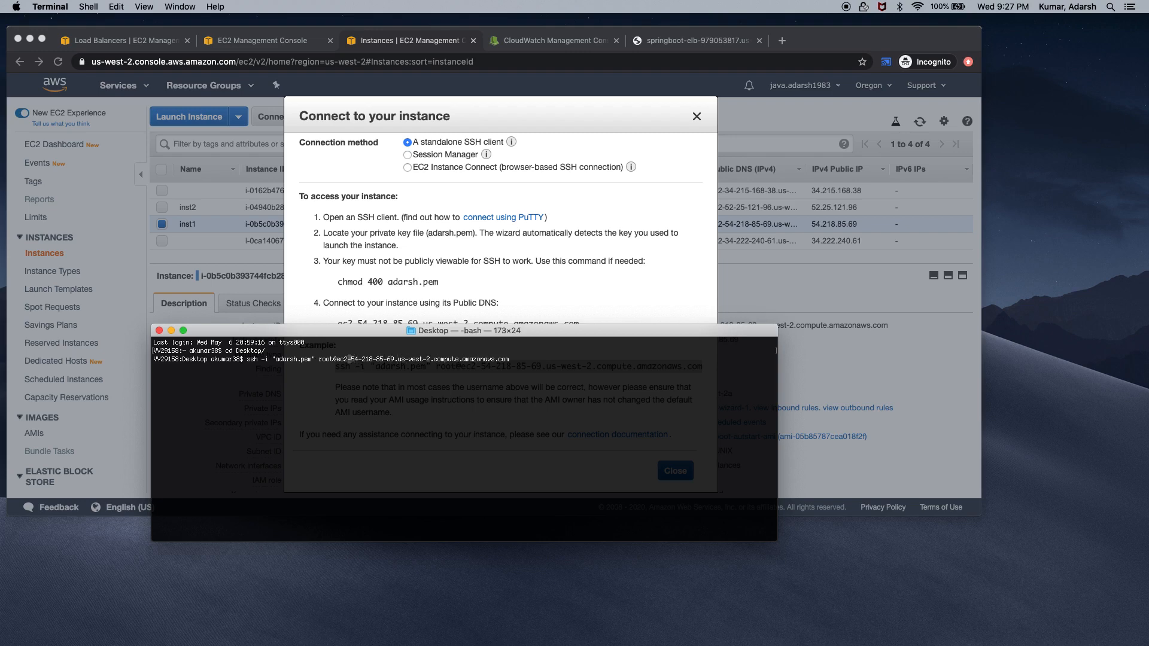
# Change the ssh login user to ec2-user and connect to inst1
pyautogui.press('BackSpace')
pyautogui.press('BackSpace')
pyautogui.press('BackSpace')
pyautogui.press('BackSpace')
pyautogui.write('ec')
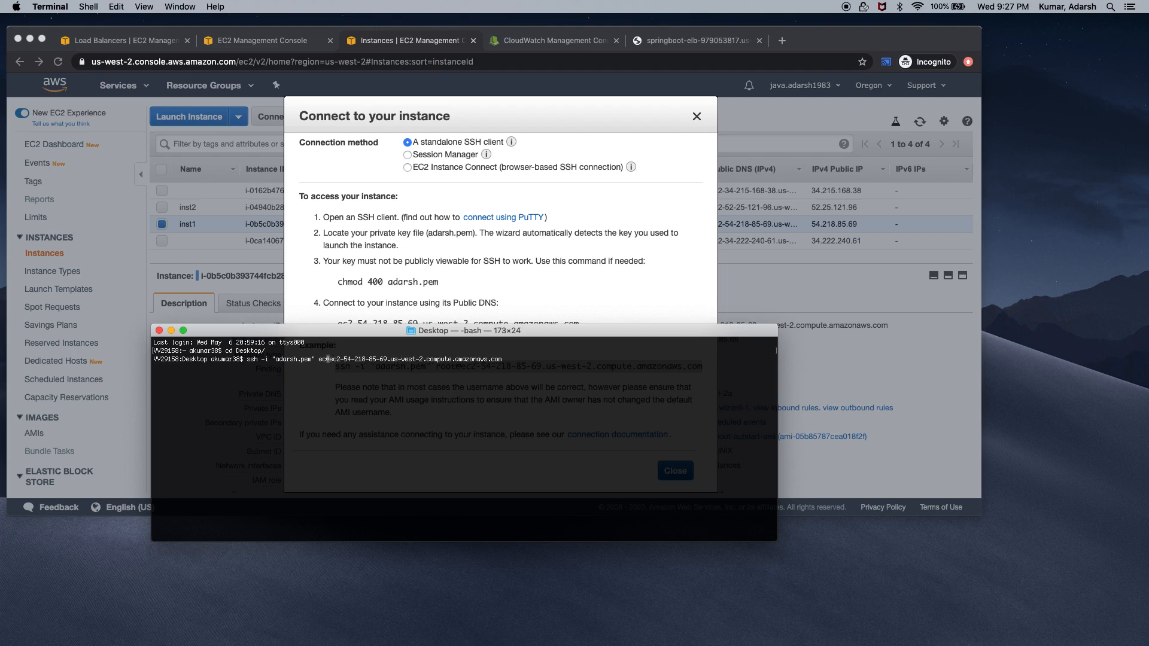
pyautogui.write('2-user')
pyautogui.press('Return')
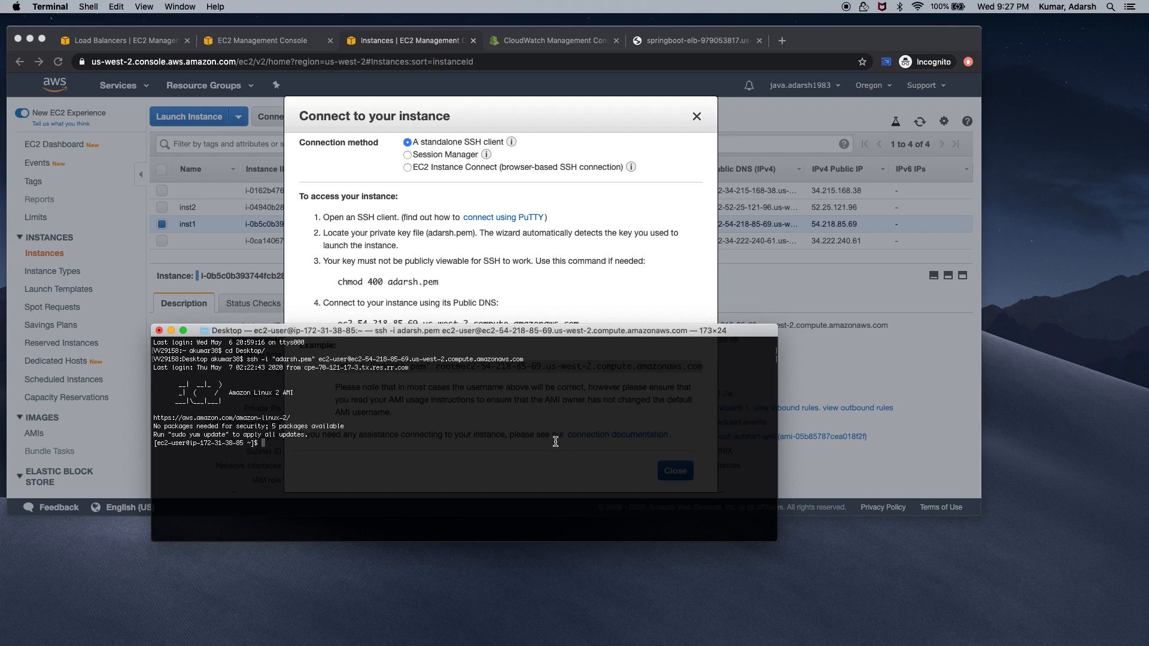
# Start top on inst1 and split the terminal into two panes
pyautogui.write('top')
pyautogui.press('Return')
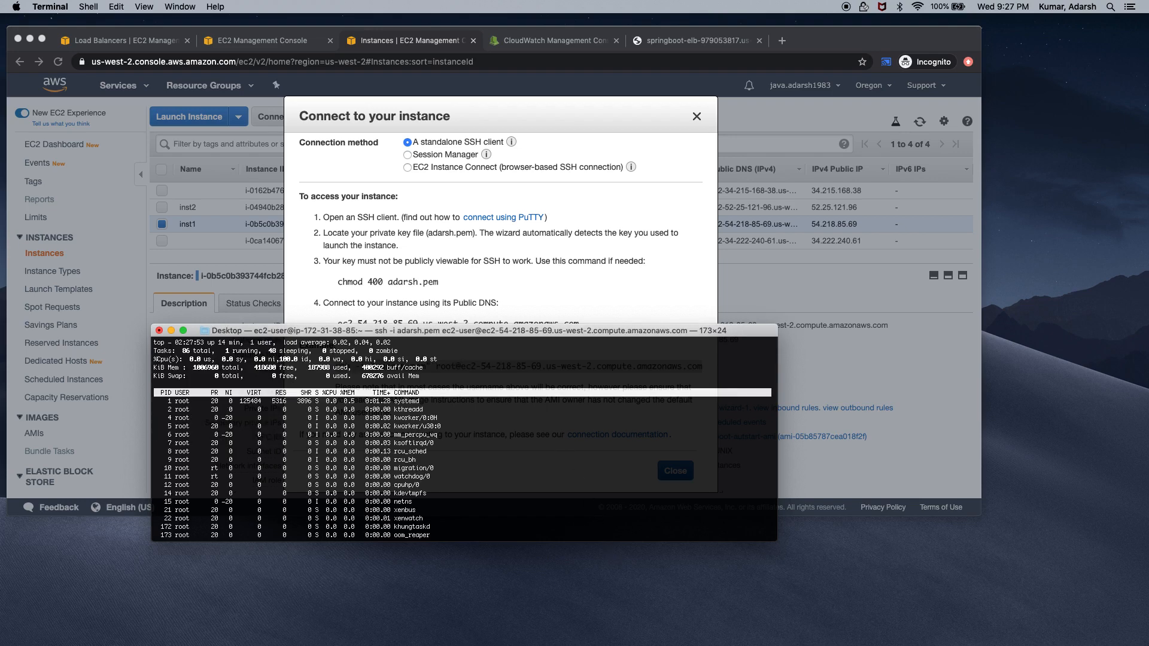
pyautogui.press('super+d')
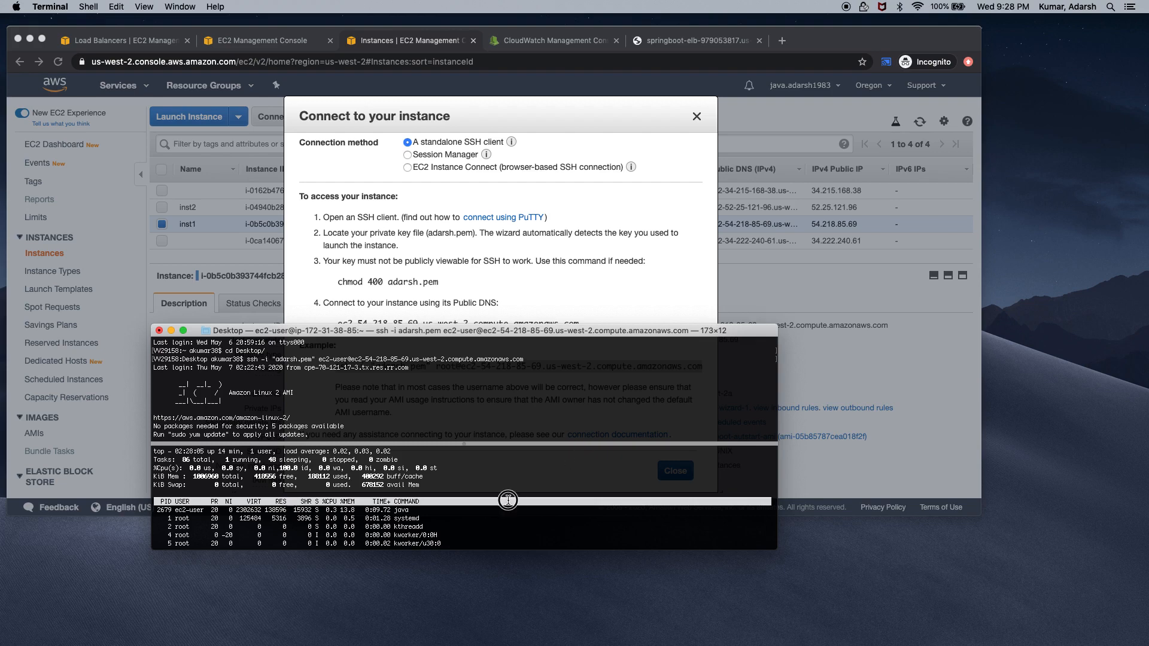
pyautogui.press('Escape')
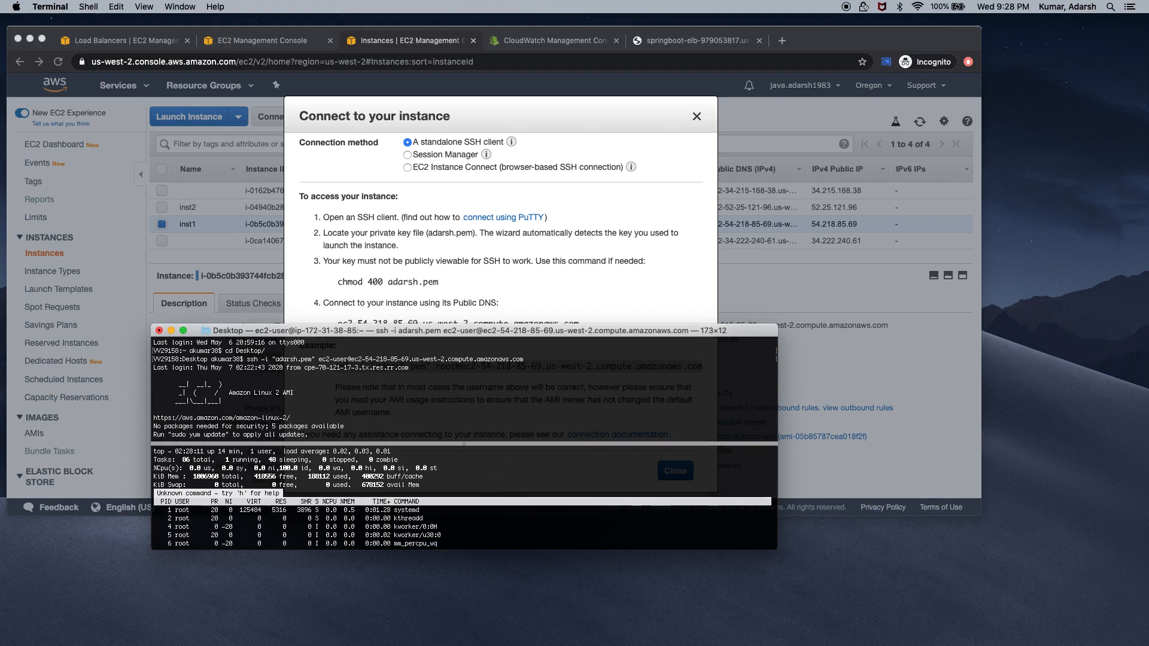
# Move the terminal window higher and enlarge the pane showing top output
pyautogui.moveTo(499, 330); pyautogui.dragTo(497, 198)
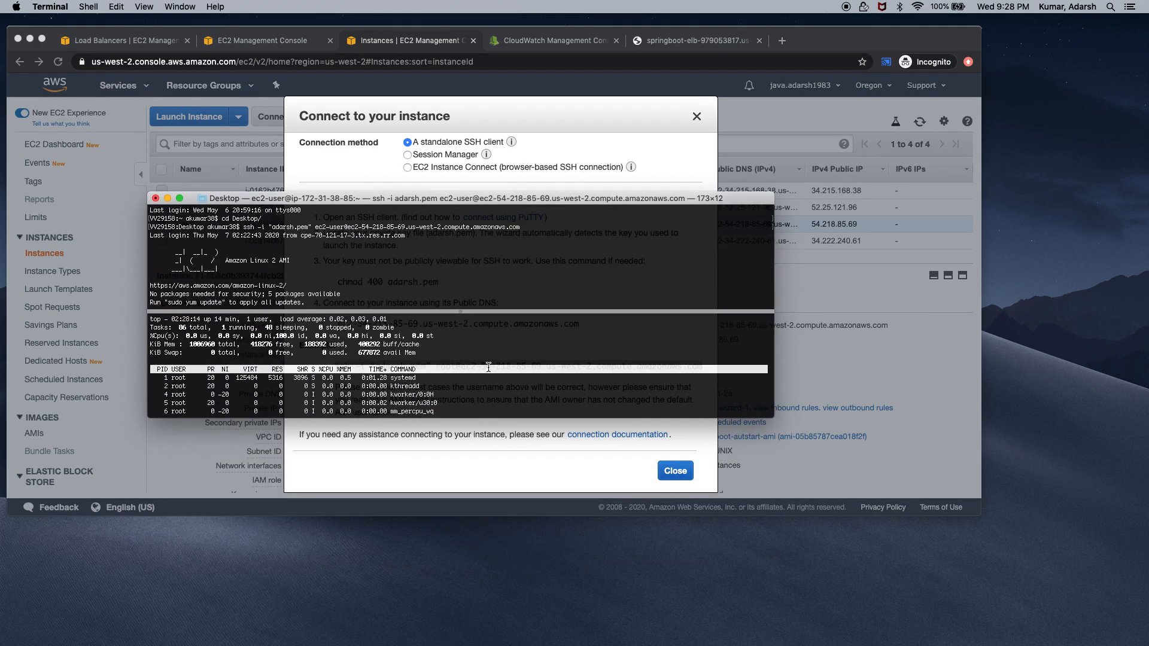
pyautogui.scroll(5, 489, 366)
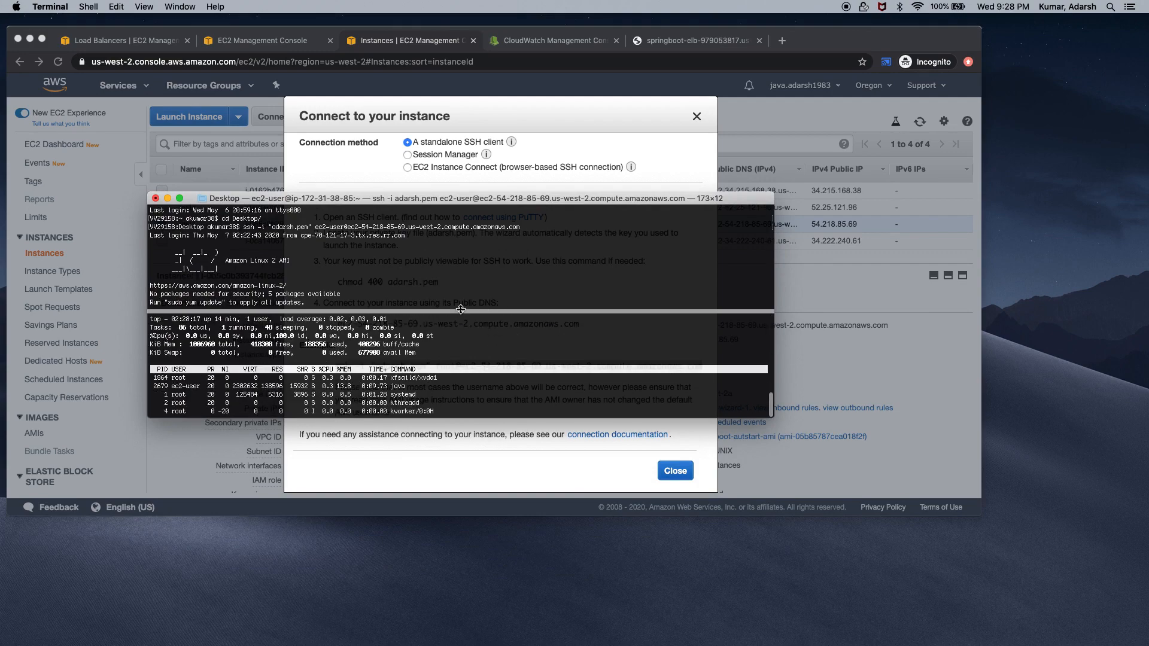
pyautogui.moveTo(462, 311); pyautogui.dragTo(485, 198)
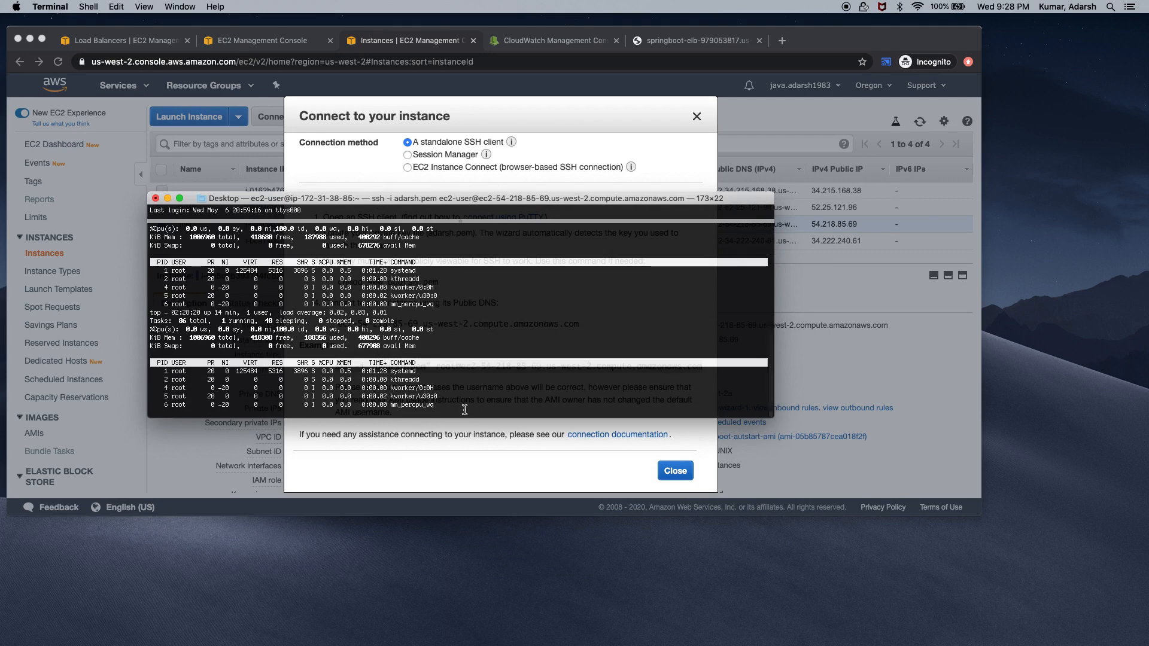
pyautogui.hotkey('ctrl', 'l')
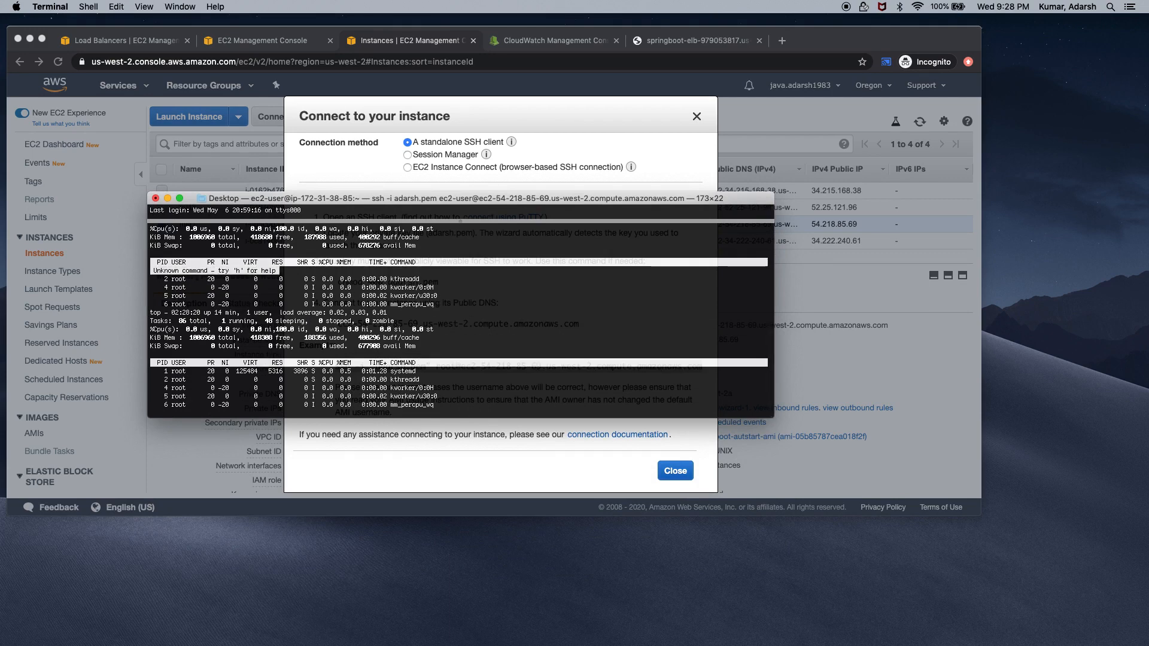
# Move the Terminal window down to uncover inst1's connection instructions
pyautogui.rightClick(451, 335)
pyautogui.click(436, 312)
pyautogui.hotkey('ctrl', 'l')
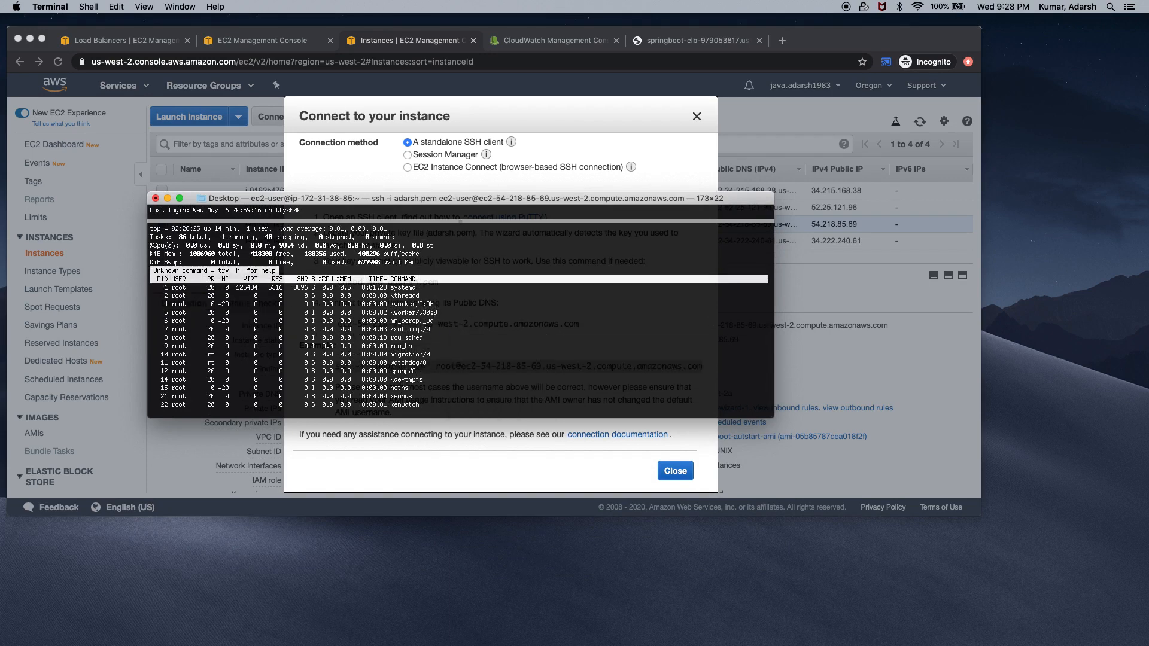
pyautogui.rightClick(468, 358)
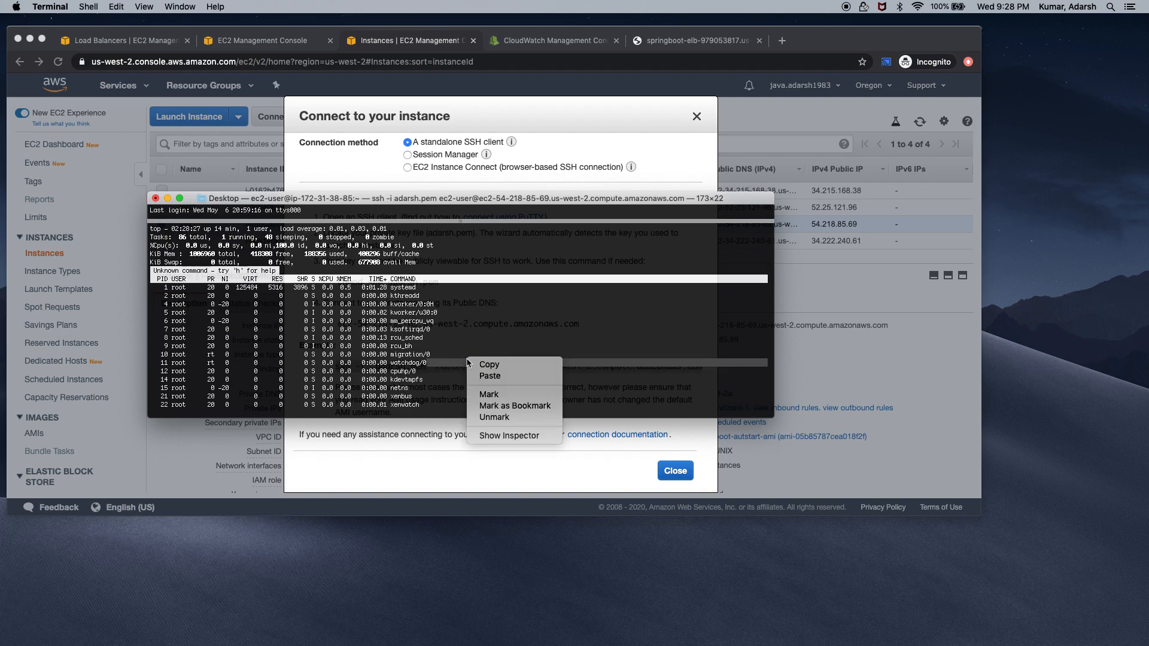
pyautogui.rightClick(446, 311)
pyautogui.click(439, 363)
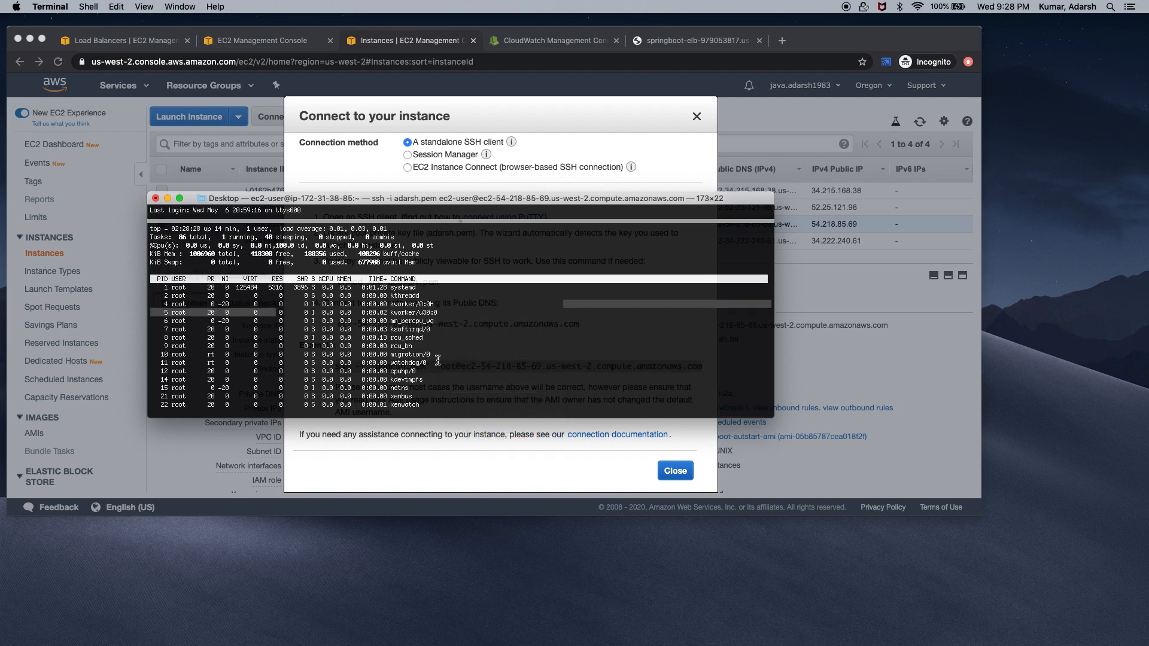
pyautogui.press('Escape')
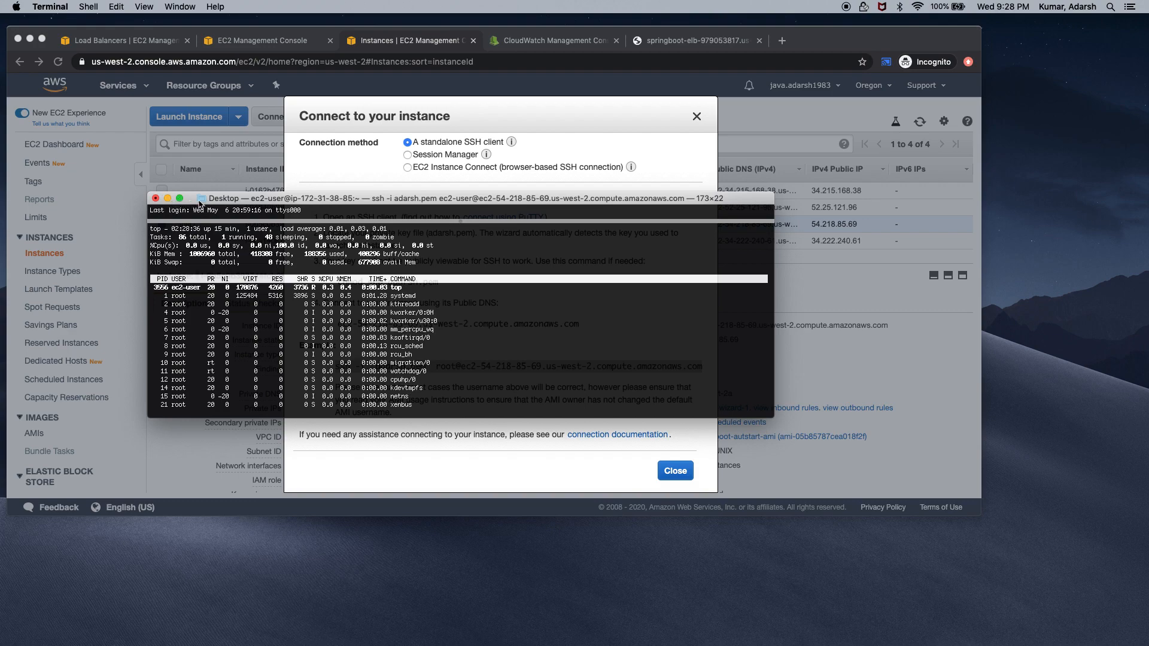
pyautogui.moveTo(203, 200); pyautogui.dragTo(236, 407)
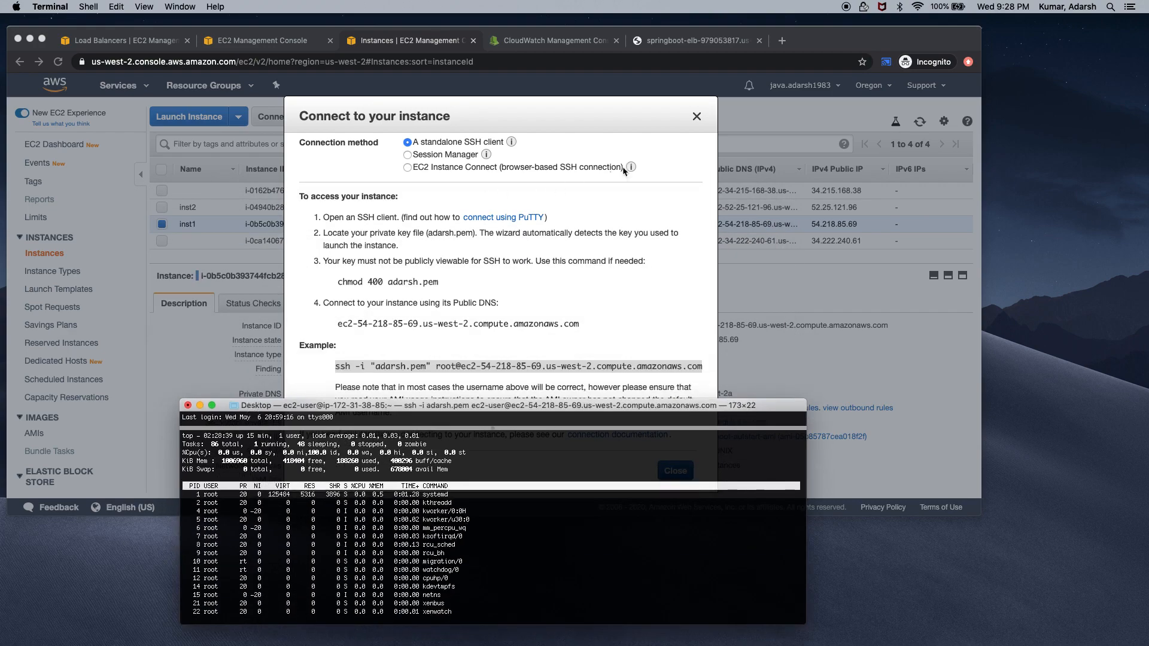
# Close the Connect dialog, reload CloudWatch alarms, and filter to In alarm to find High-CPU-Utilization
pyautogui.click(696, 115)
pyautogui.click(697, 117)
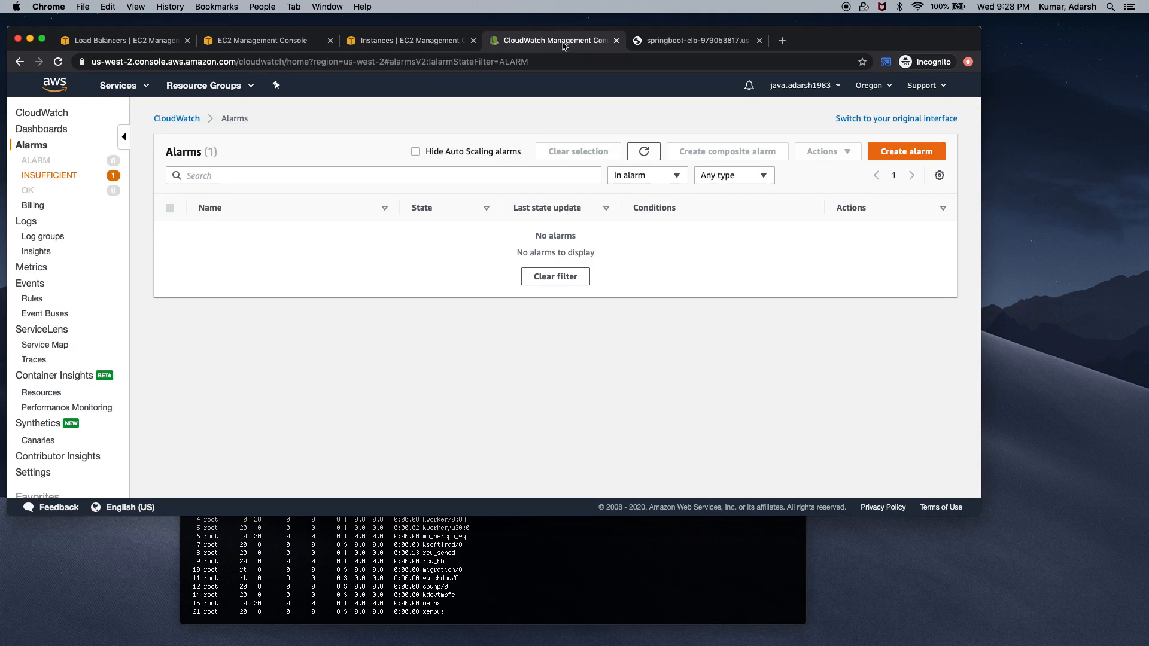
pyautogui.click(564, 43)
pyautogui.click(55, 175)
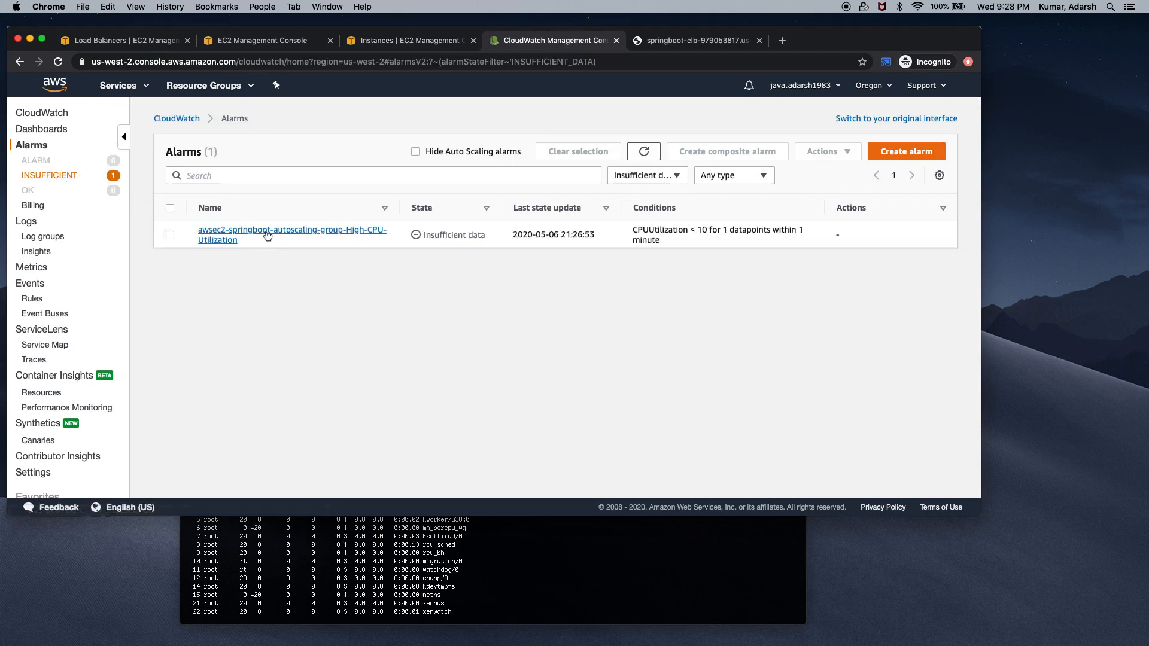
pyautogui.click(58, 63)
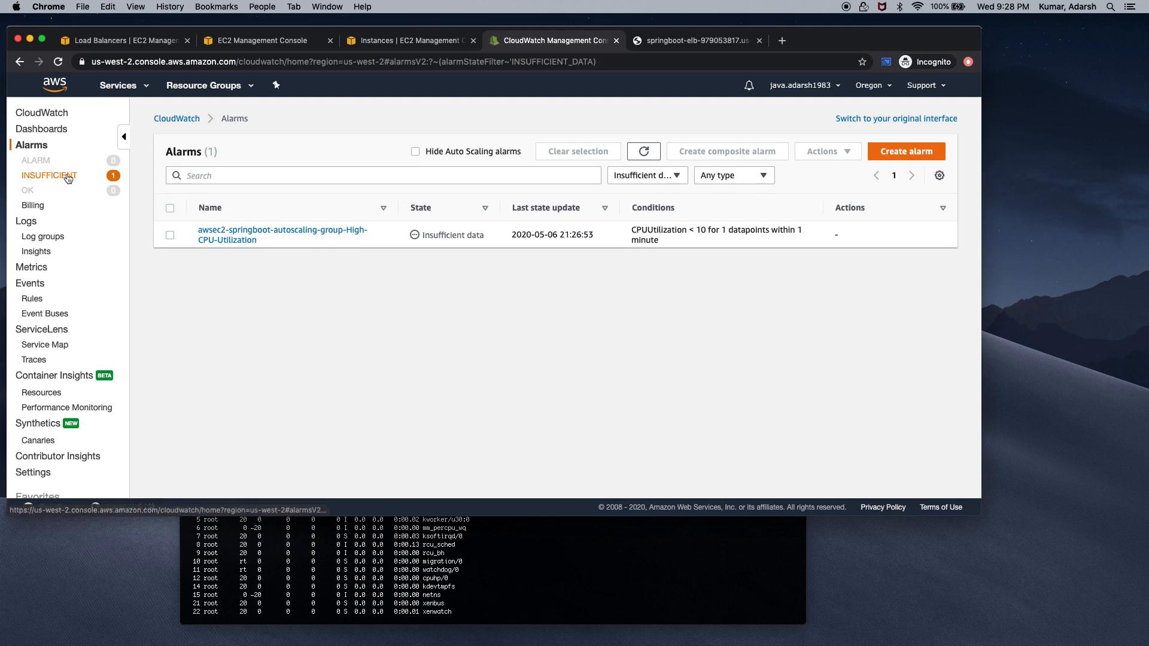
pyautogui.click(68, 177)
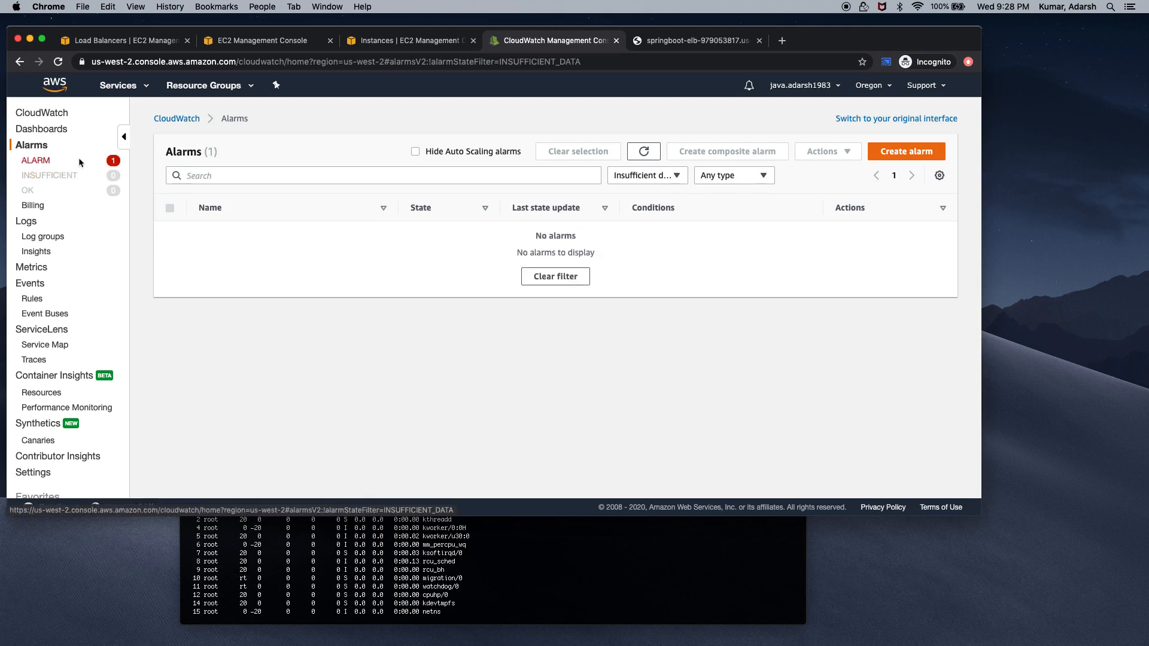
pyautogui.click(36, 160)
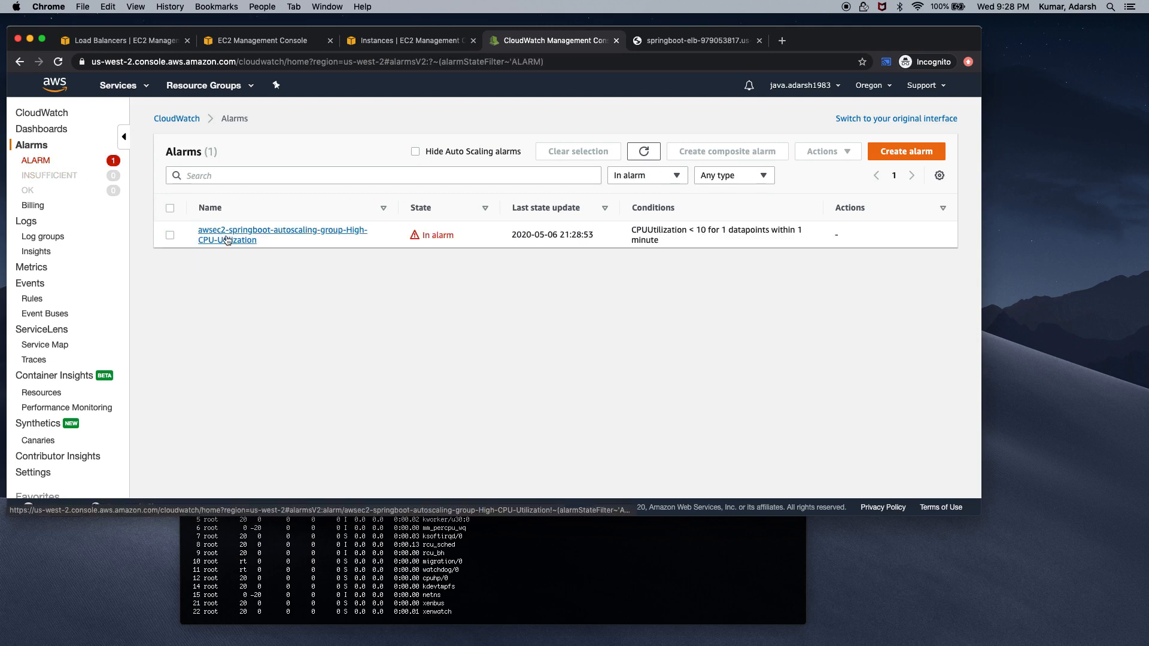
# Open High-CPU-Utilization's detail page, scroll through Details, Actions and History, then return to Instances
pyautogui.click(227, 240)
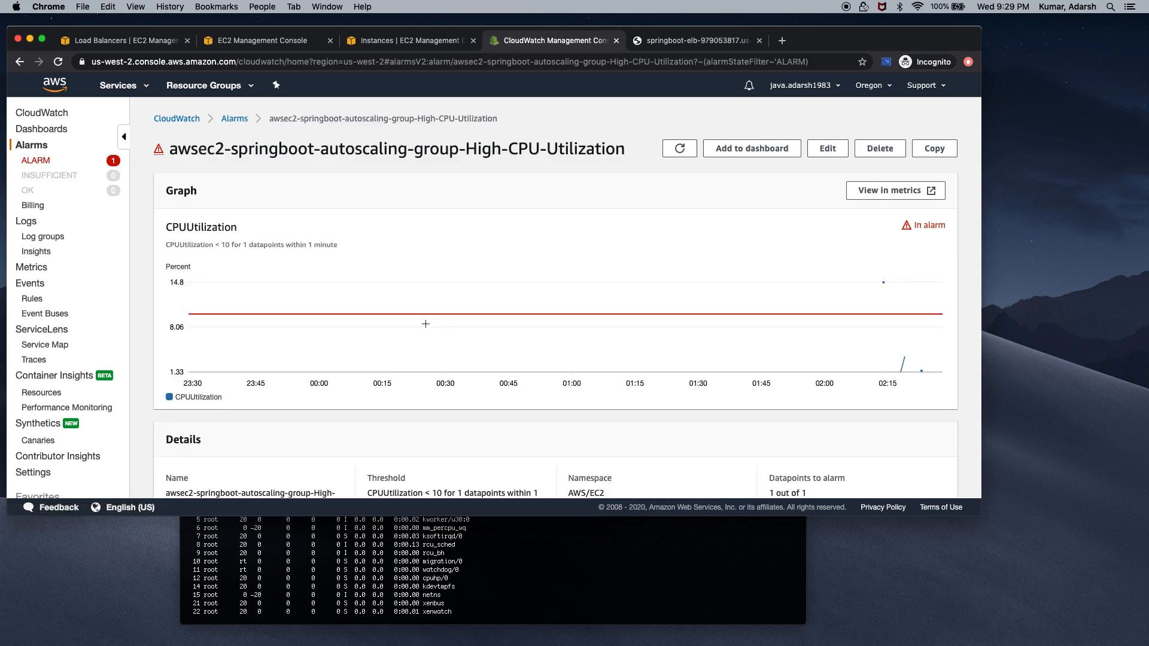
pyautogui.scroll(-10, 425, 324)
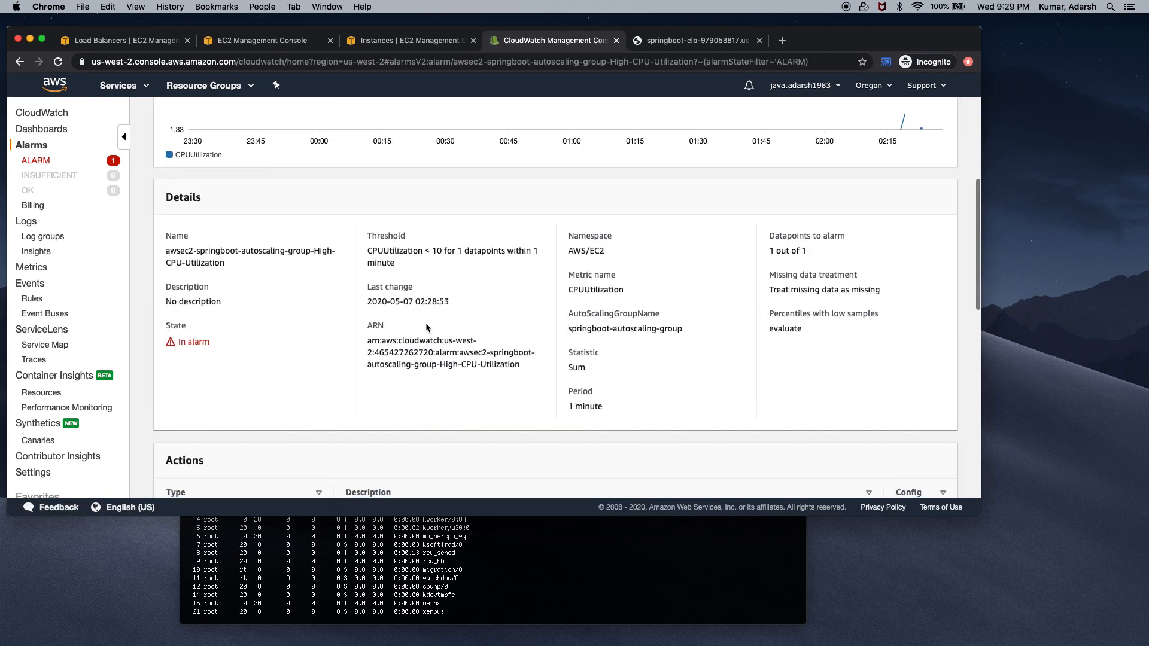
pyautogui.scroll(-4, 426, 326)
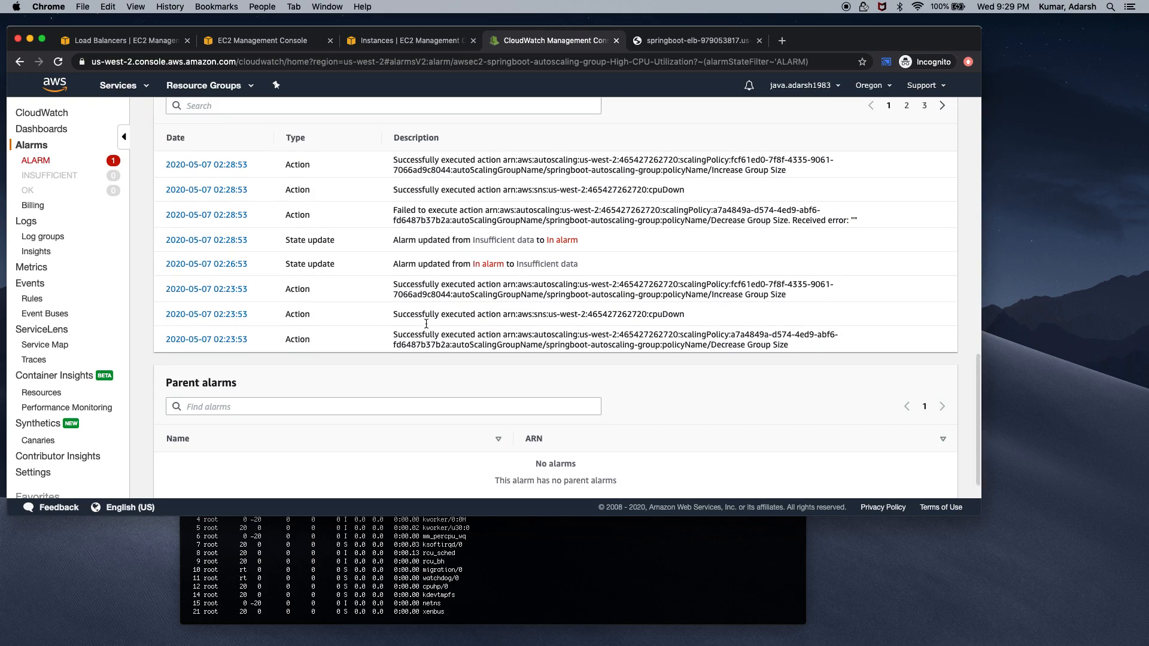
pyautogui.scroll(5, 426, 324)
pyautogui.scroll(3, 426, 323)
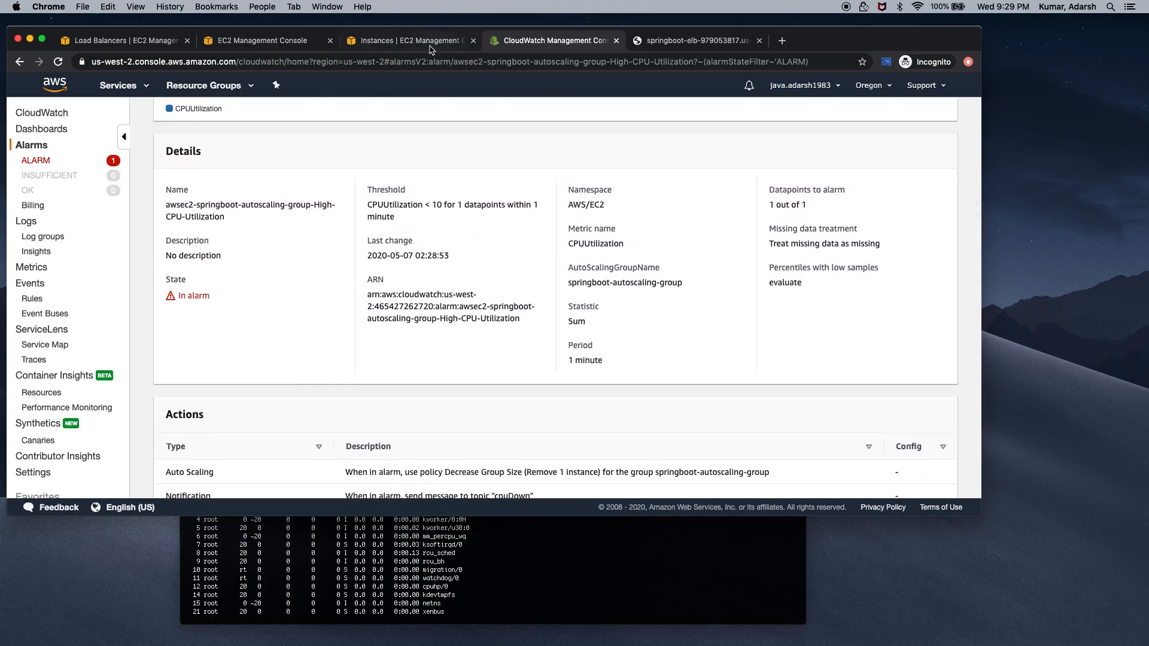
pyautogui.click(429, 46)
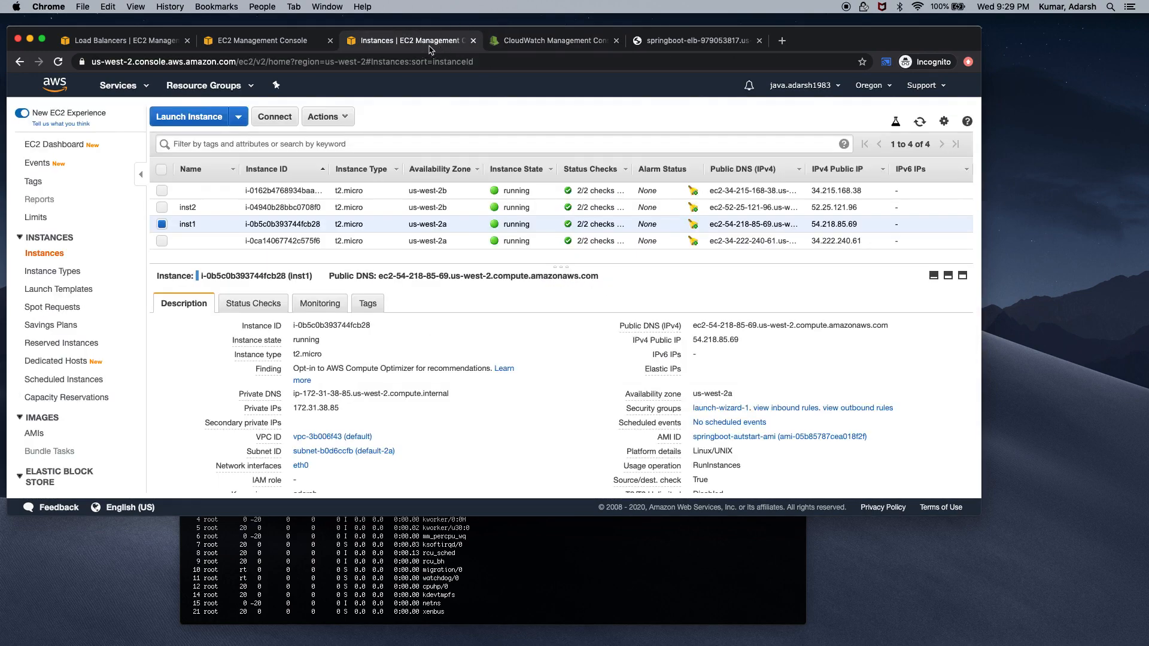
# Reload the Instances list, then refresh springboot-autoscaling-group on the Auto Scaling Groups page
pyautogui.click(58, 62)
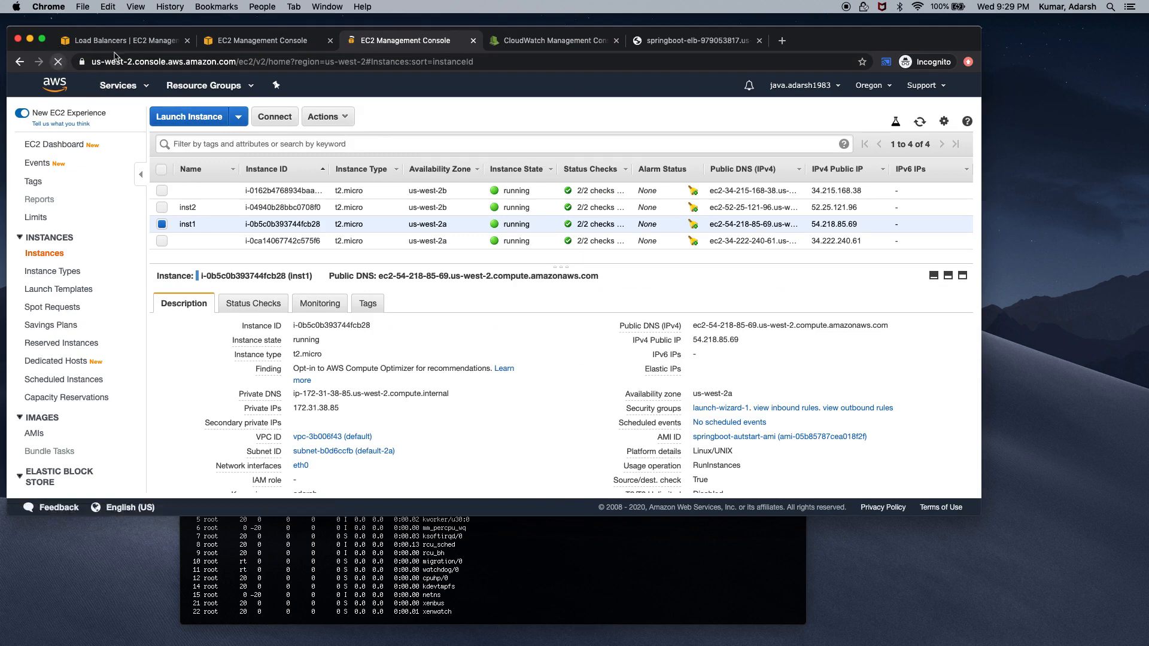
pyautogui.click(247, 43)
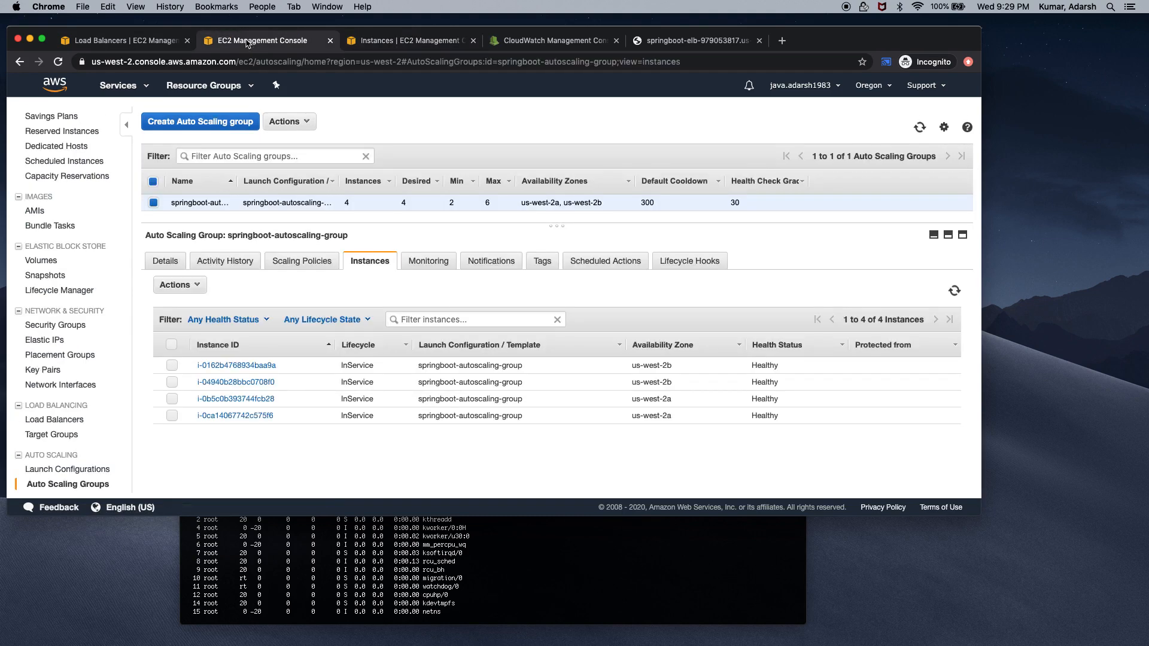
pyautogui.click(915, 126)
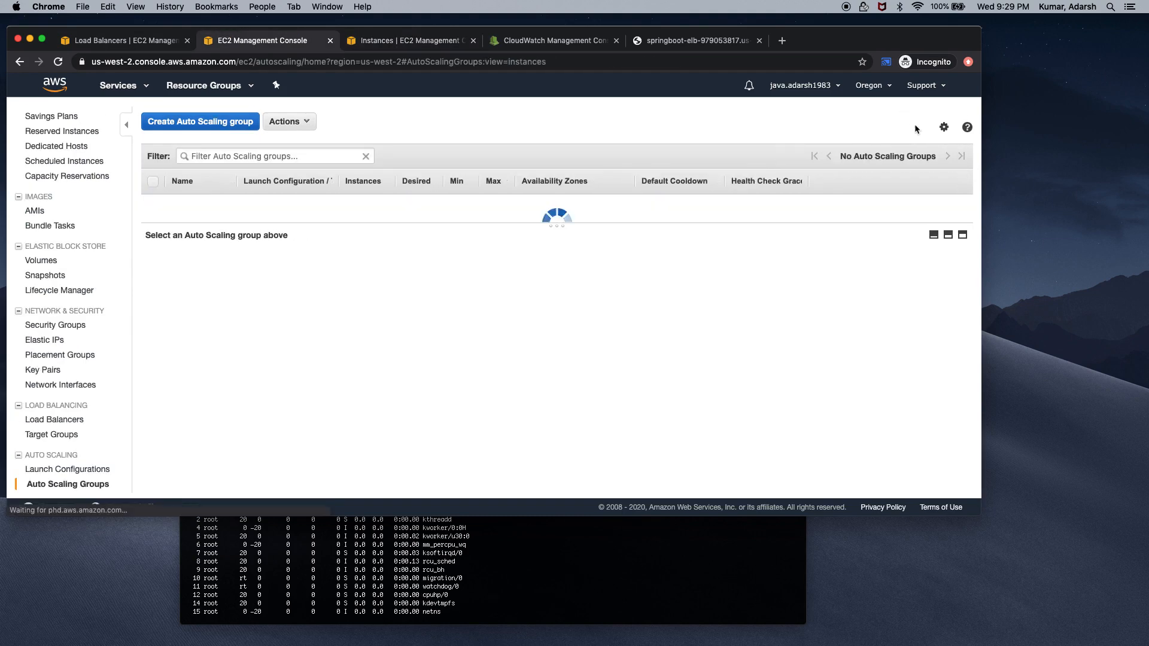